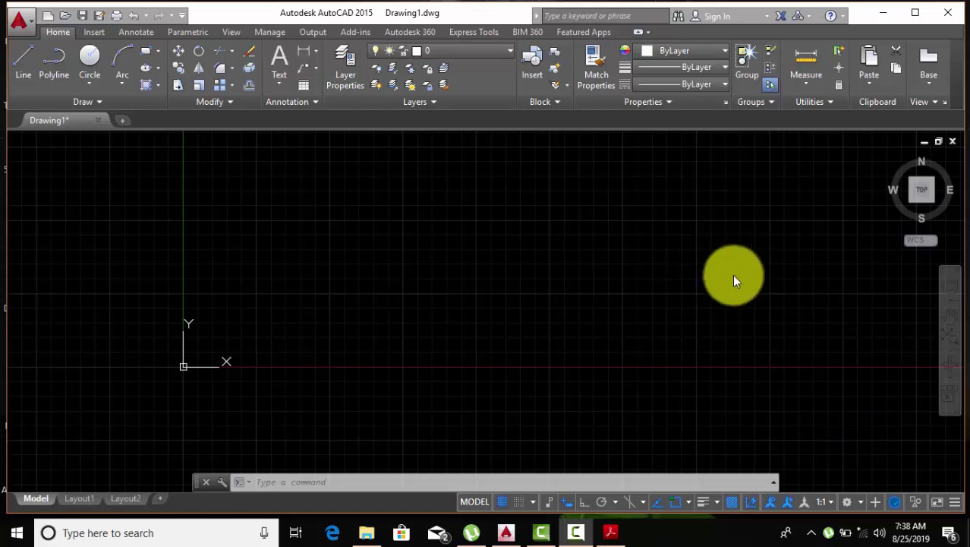
Maximize the AutoCAD window and pan around the empty Drawing1 view.
{"action": "left_click", "coordinate": [907, 13]}
{"action": "middle_click_drag", "start_coordinate": [700, 236], "coordinate": [677, 256]}
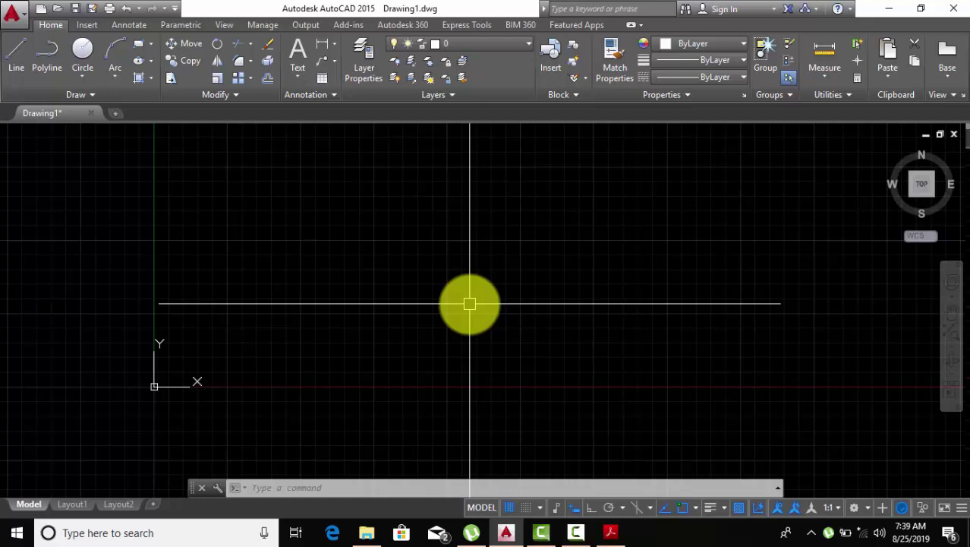
{"action": "mouse_move", "coordinate": [469, 304]}
{"action": "left_mouse_down"}
{"action": "mouse_move", "coordinate": [218, 217]}
{"action": "mouse_move", "coordinate": [374, 281]}
{"action": "left_mouse_up"}
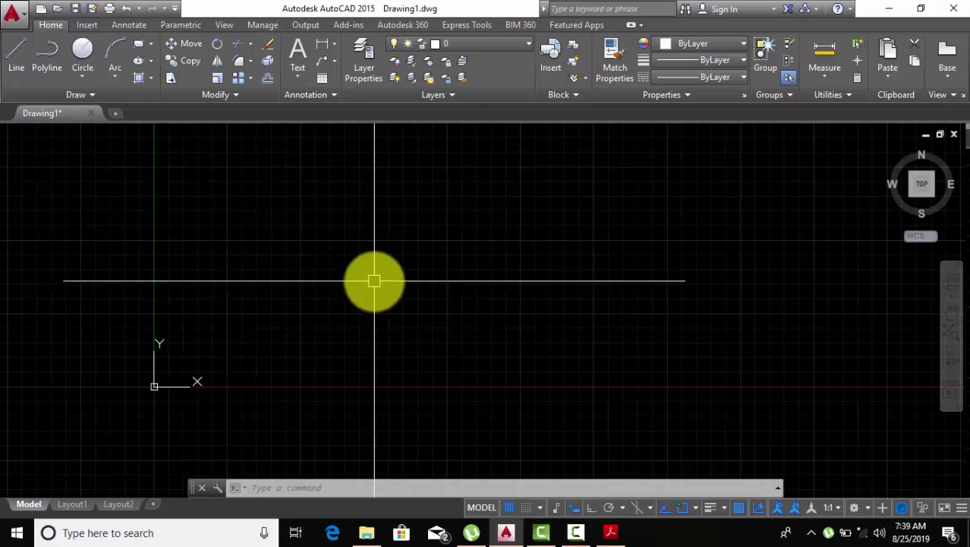
{"action": "middle_click_drag", "start_coordinate": [374, 280], "coordinate": [316, 303]}
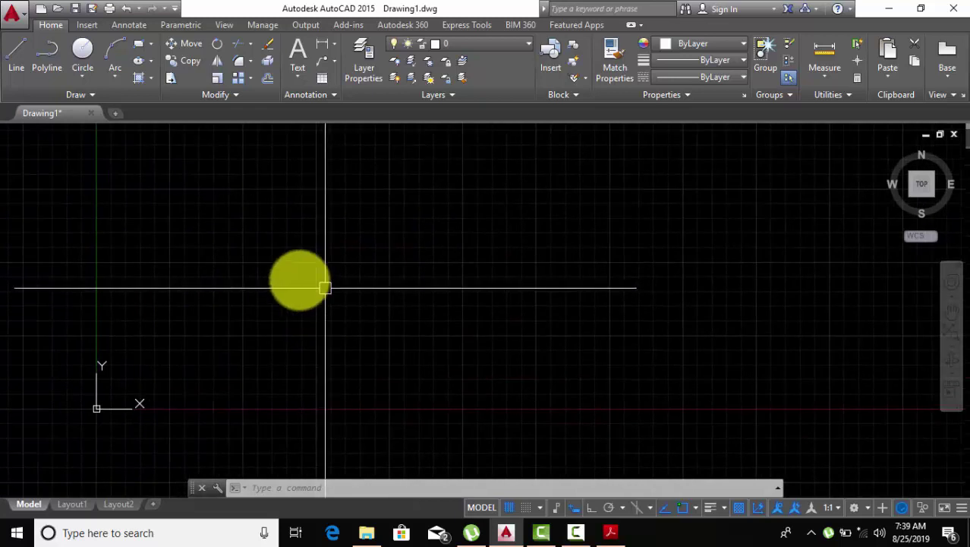
{"action": "left_click_drag", "start_coordinate": [325, 288], "coordinate": [282, 270]}
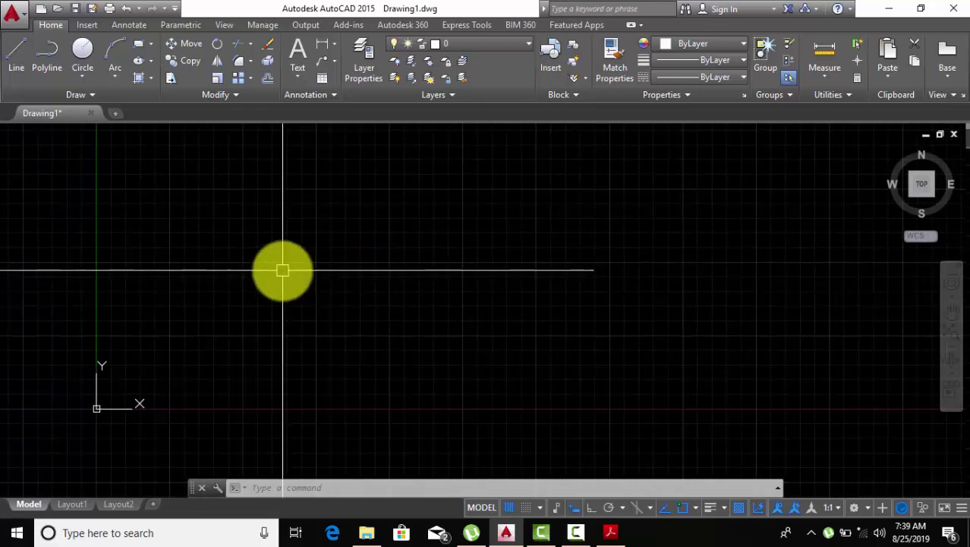
Set the crosshair size to 56 in Options and apply it.
{"action": "type", "text": "o"}
{"action": "type", "text": "p"}
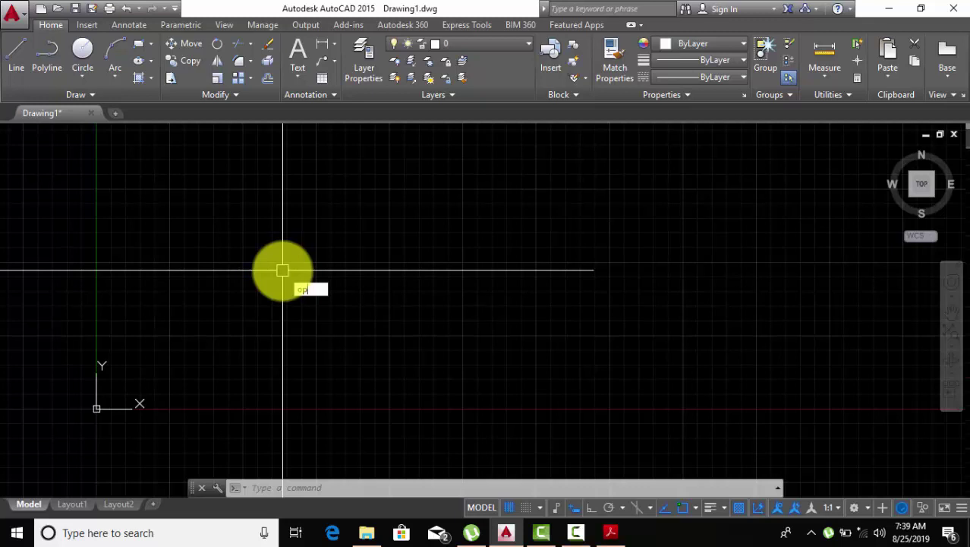
{"action": "key", "text": "Return"}
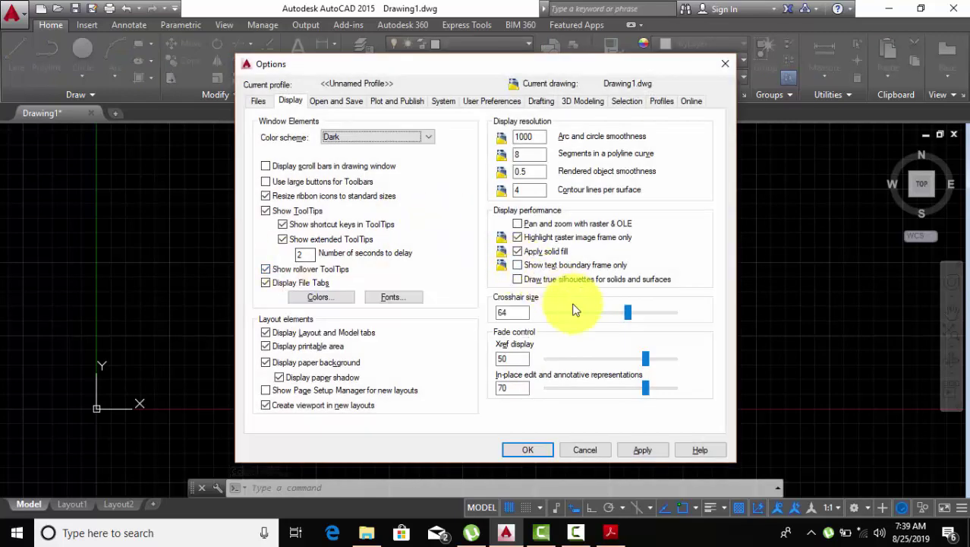
{"action": "mouse_move", "coordinate": [627, 313]}
{"action": "left_mouse_down"}
{"action": "mouse_move", "coordinate": [607, 314]}
{"action": "mouse_move", "coordinate": [617, 319]}
{"action": "left_mouse_up"}
{"action": "left_click", "coordinate": [642, 450]}
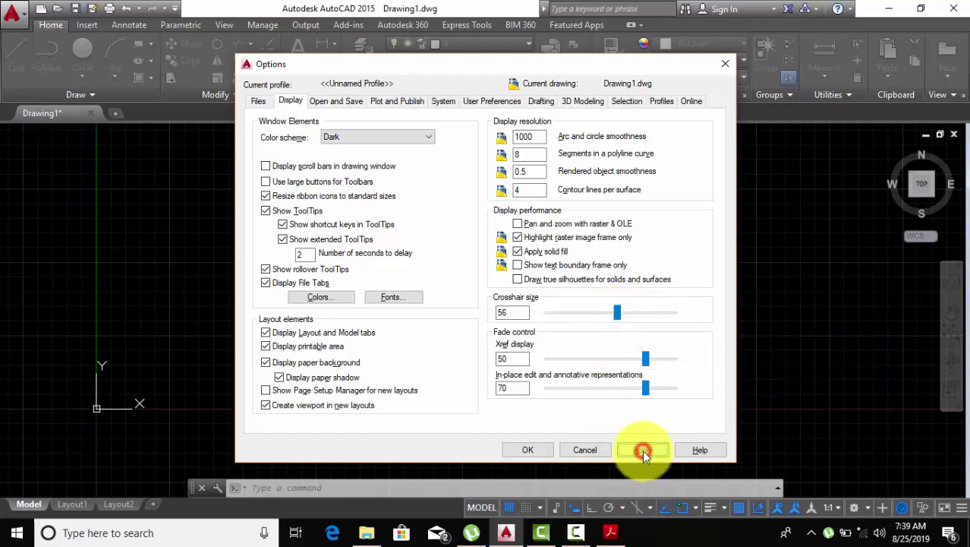
{"action": "left_click", "coordinate": [809, 358]}
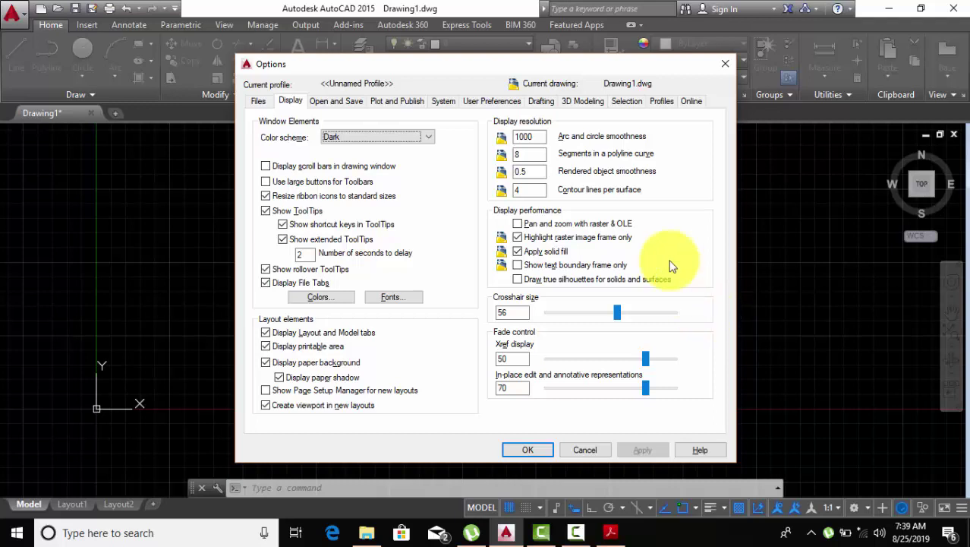
Make the grip and pickbox sizes slightly larger, then apply and close Options.
{"action": "left_click", "coordinate": [627, 101]}
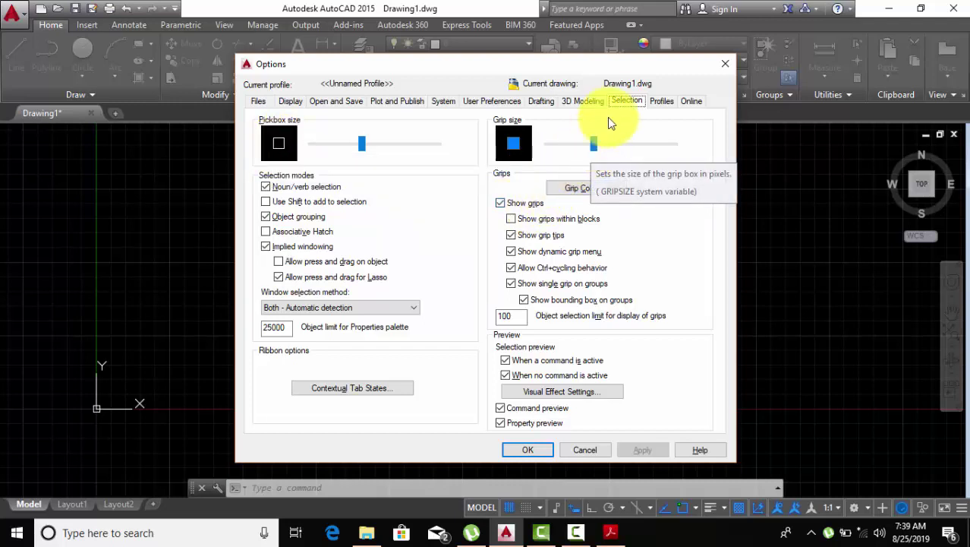
{"action": "left_click", "coordinate": [593, 143]}
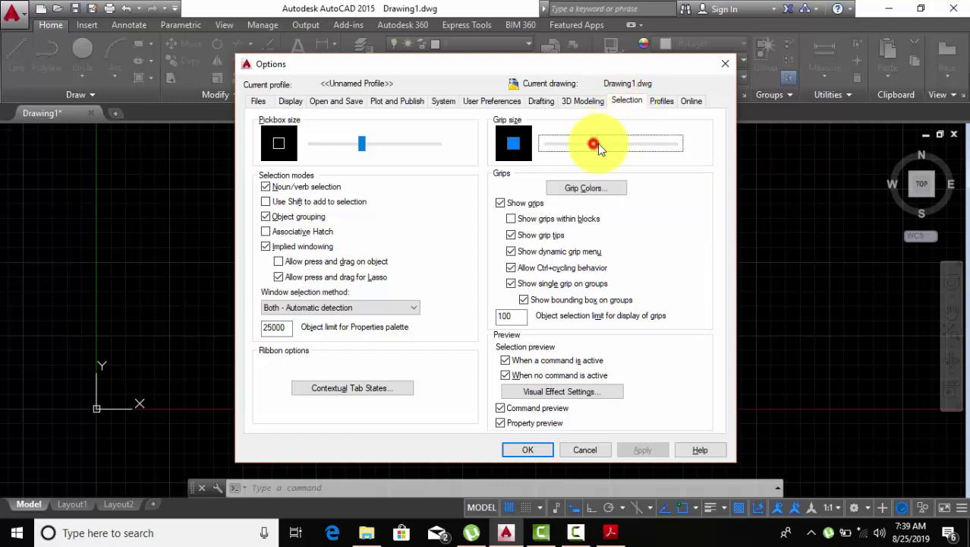
{"action": "left_click_drag", "start_coordinate": [597, 144], "coordinate": [602, 143]}
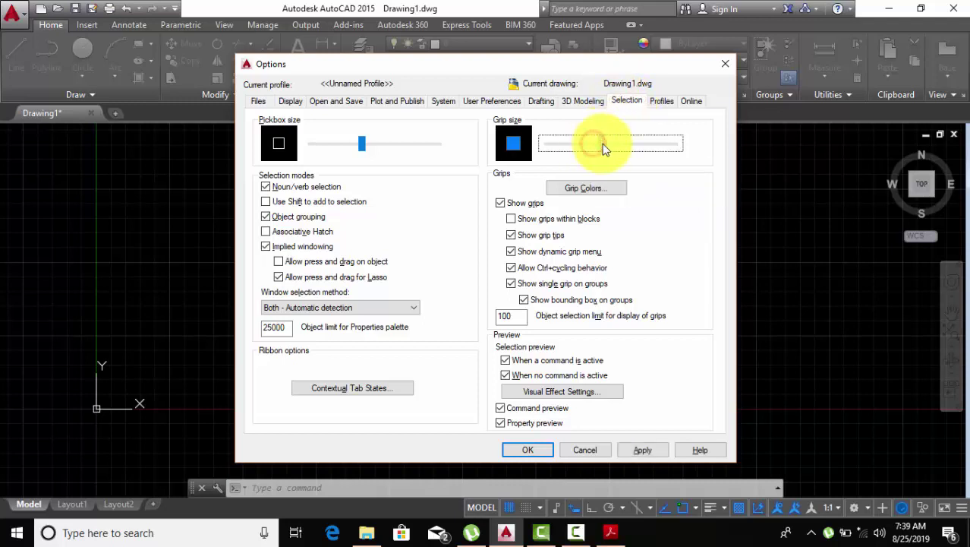
{"action": "left_click", "coordinate": [364, 143]}
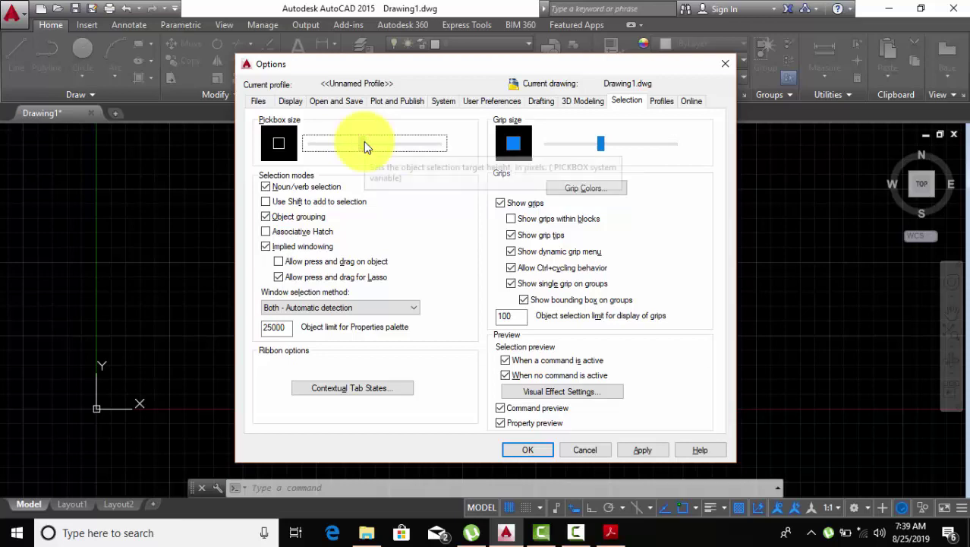
{"action": "left_click_drag", "start_coordinate": [364, 141], "coordinate": [370, 142]}
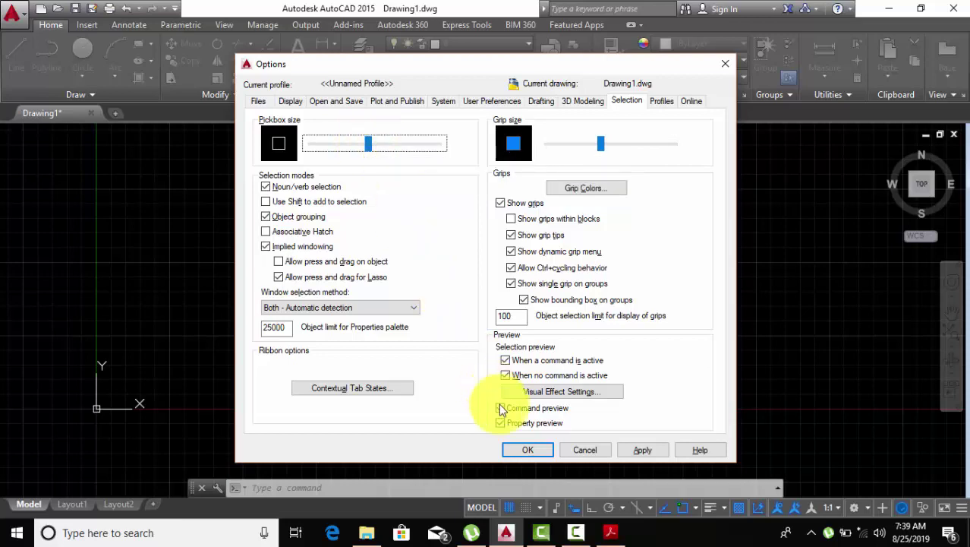
{"action": "left_click", "coordinate": [642, 449]}
{"action": "left_click", "coordinate": [524, 451]}
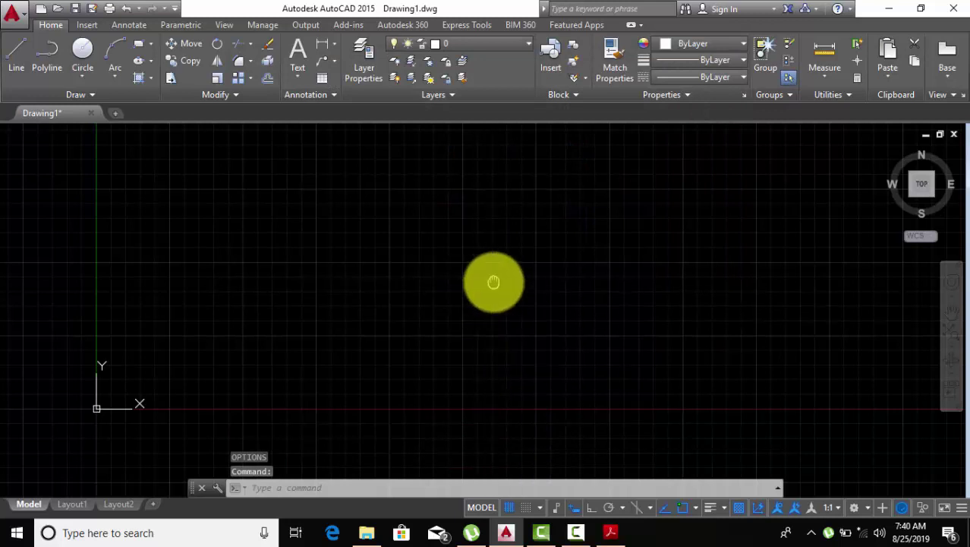
Set Drawing1's length units to Architectural with 0'-0 1/16" precision via UN.
{"action": "middle_click_drag", "start_coordinate": [494, 281], "coordinate": [486, 300]}
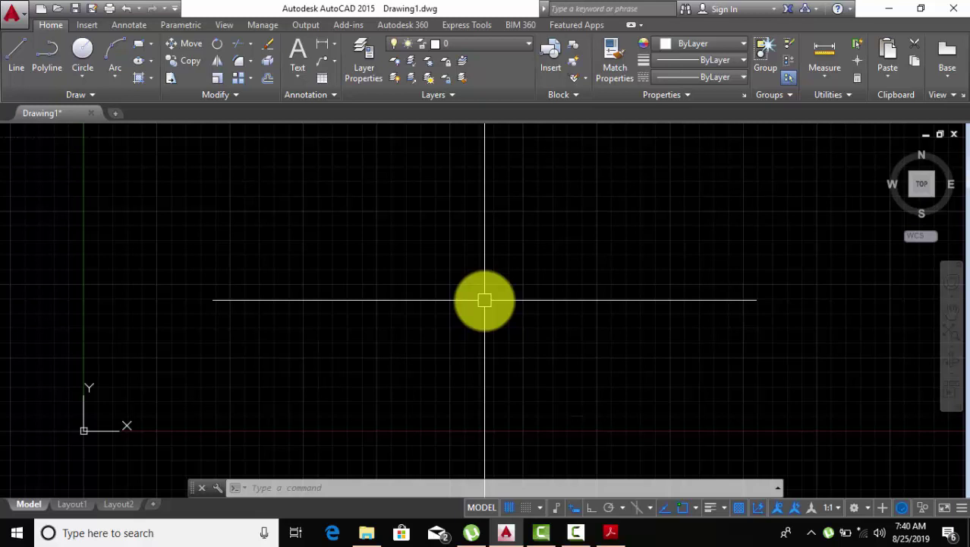
{"action": "type", "text": "un"}
{"action": "key", "text": "Return"}
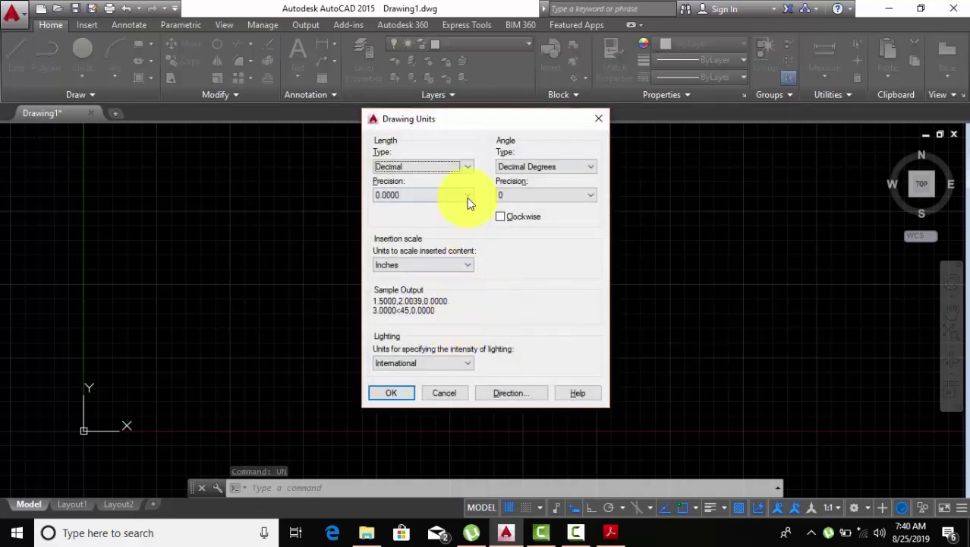
{"action": "left_click", "coordinate": [459, 169]}
{"action": "left_click", "coordinate": [447, 180]}
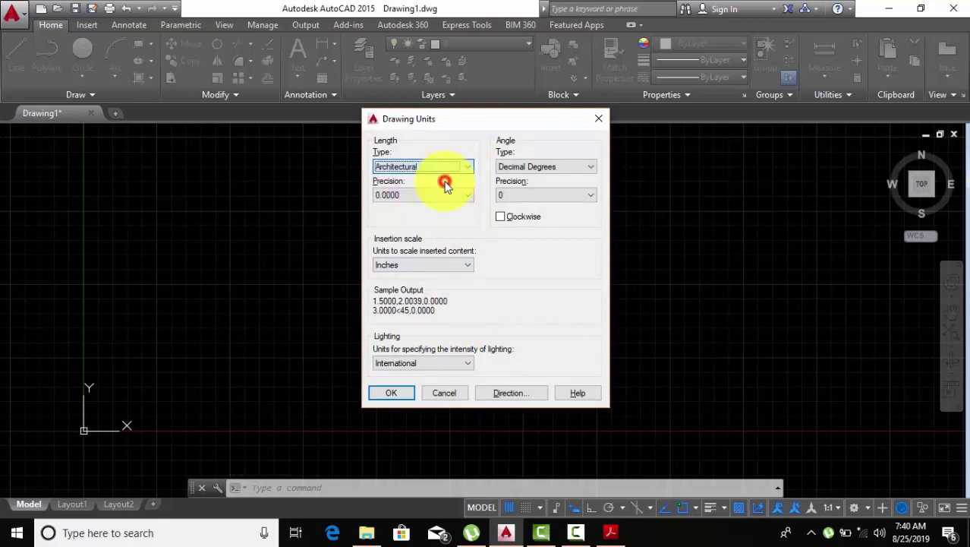
{"action": "left_click", "coordinate": [392, 393]}
{"action": "scroll", "coordinate": [402, 341], "scroll_direction": "down", "scroll_amount": 2}
{"action": "middle_click_drag", "start_coordinate": [469, 275], "coordinate": [395, 314]}
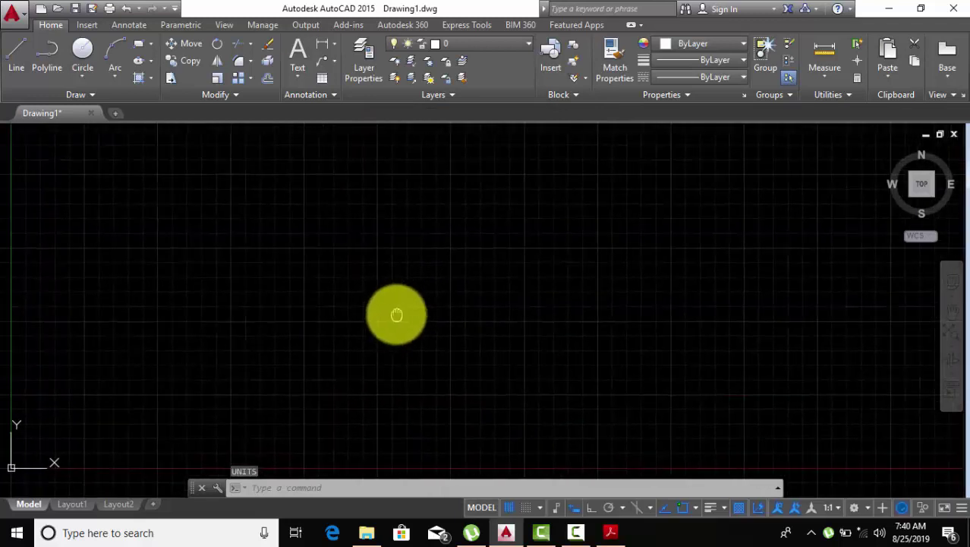
Try a 12-unit line with Ortho on, cancel it, regenerate and bring the origin into view.
{"action": "left_click", "coordinate": [21, 58]}
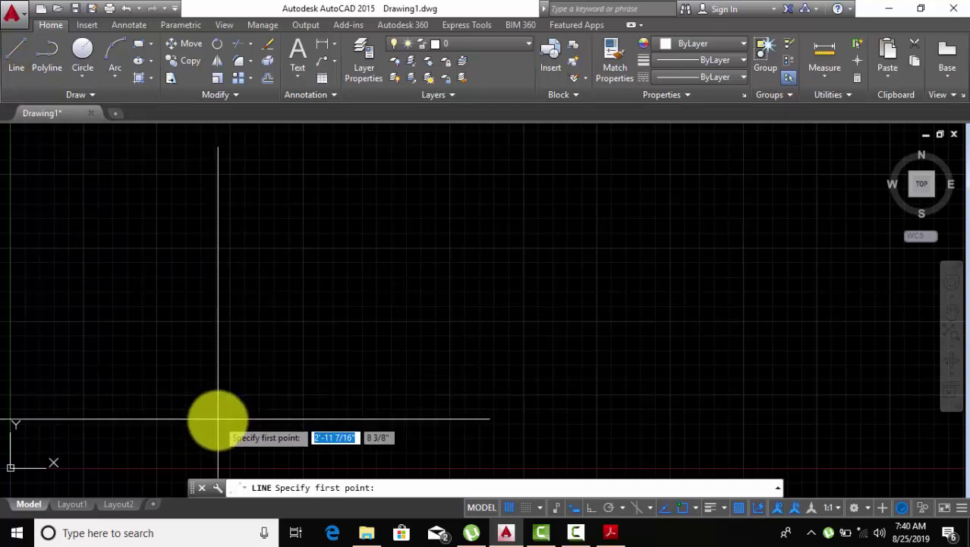
{"action": "left_click", "coordinate": [211, 429]}
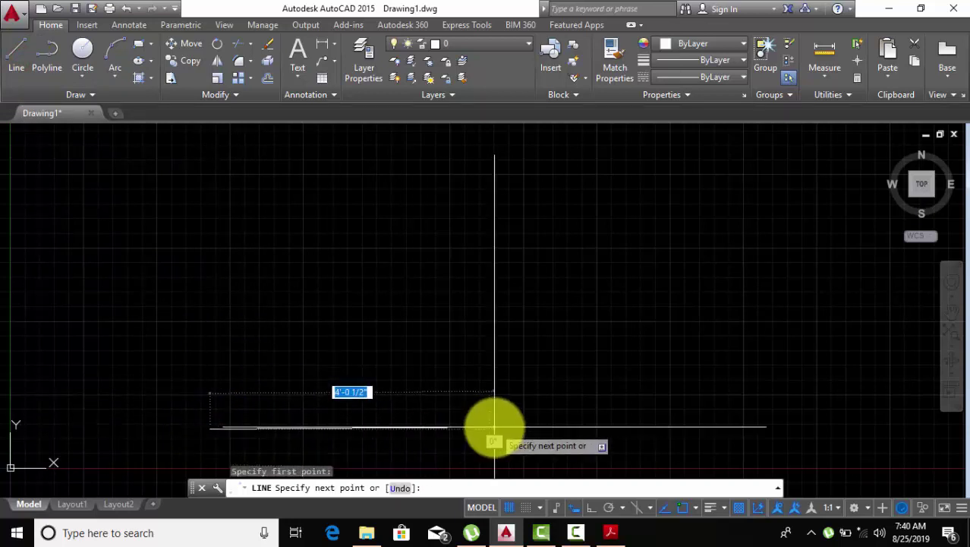
{"action": "left_click", "coordinate": [575, 507]}
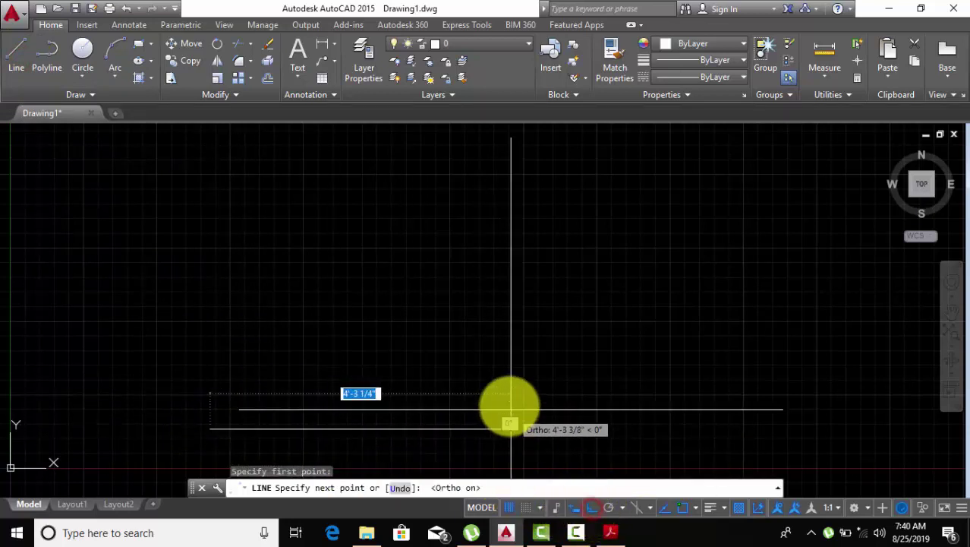
{"action": "type", "text": "12"}
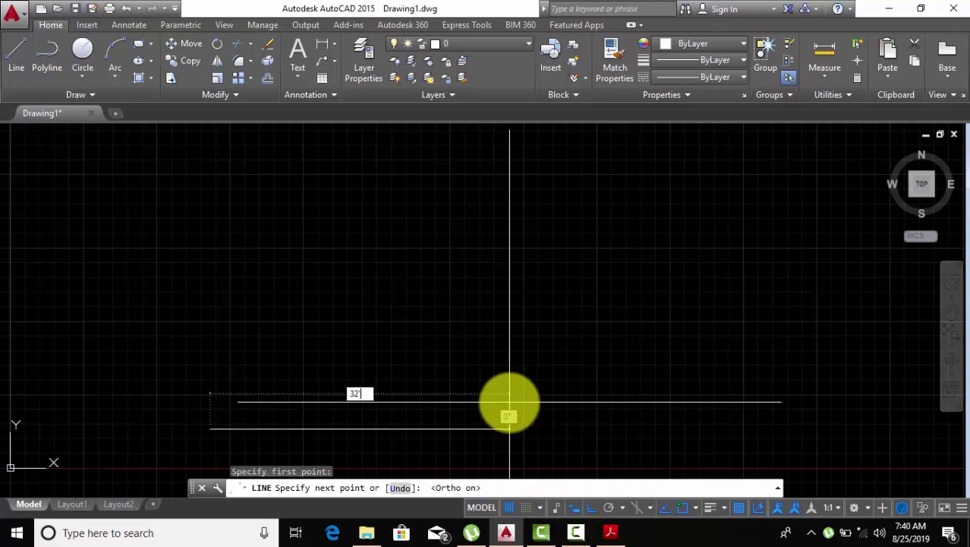
{"action": "key", "text": "Return"}
{"action": "scroll", "coordinate": [509, 401], "scroll_direction": "down", "scroll_amount": 5}
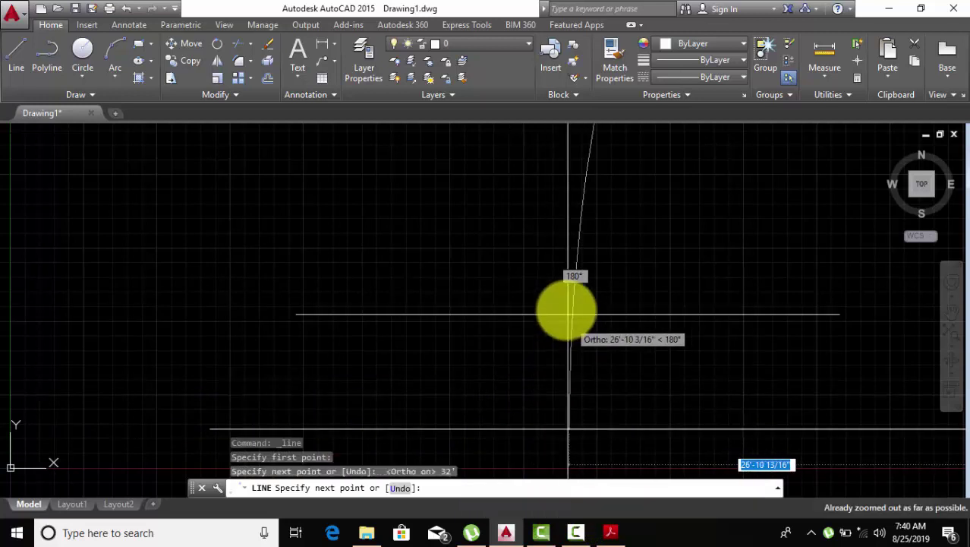
{"action": "right_click", "coordinate": [584, 333]}
{"action": "left_click", "coordinate": [585, 335]}
{"action": "type", "text": "r"}
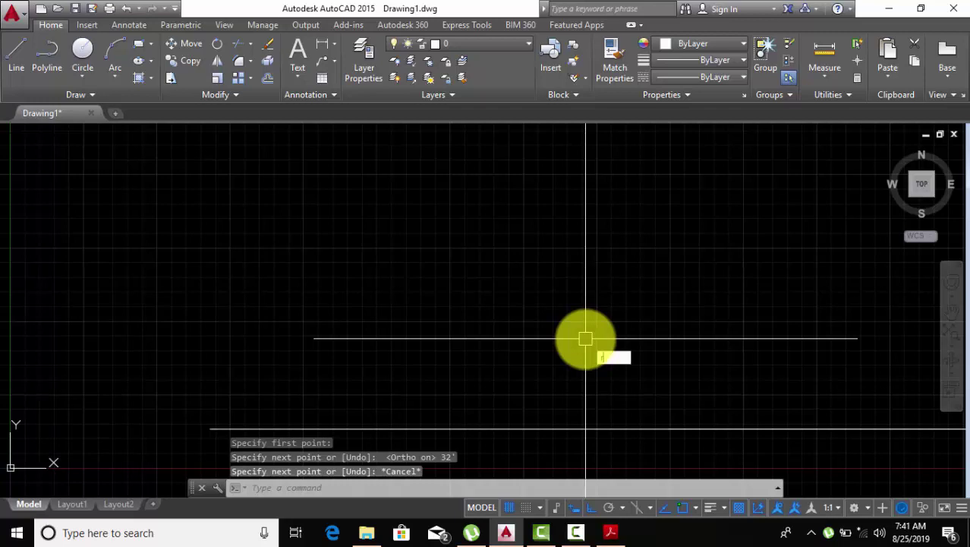
{"action": "type", "text": "e"}
{"action": "key", "text": "Return"}
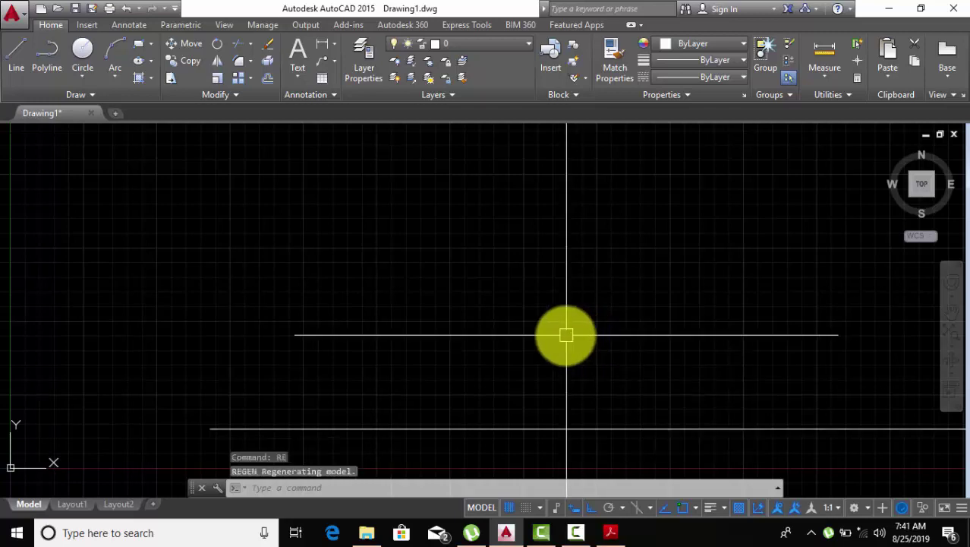
{"action": "middle_click_drag", "start_coordinate": [570, 340], "coordinate": [243, 373]}
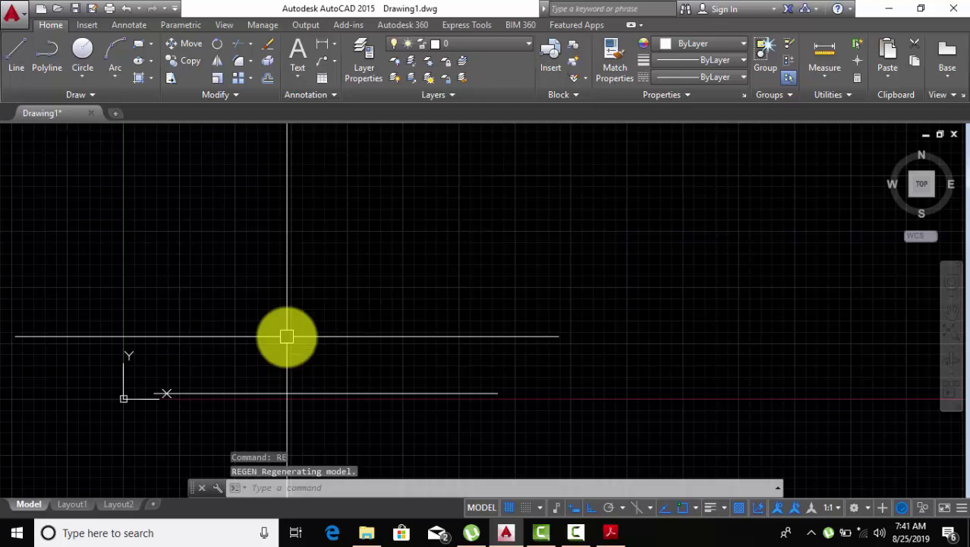
{"action": "scroll", "coordinate": [286, 337], "scroll_direction": "down", "scroll_amount": 4}
{"action": "middle_click_drag", "start_coordinate": [312, 303], "coordinate": [294, 358]}
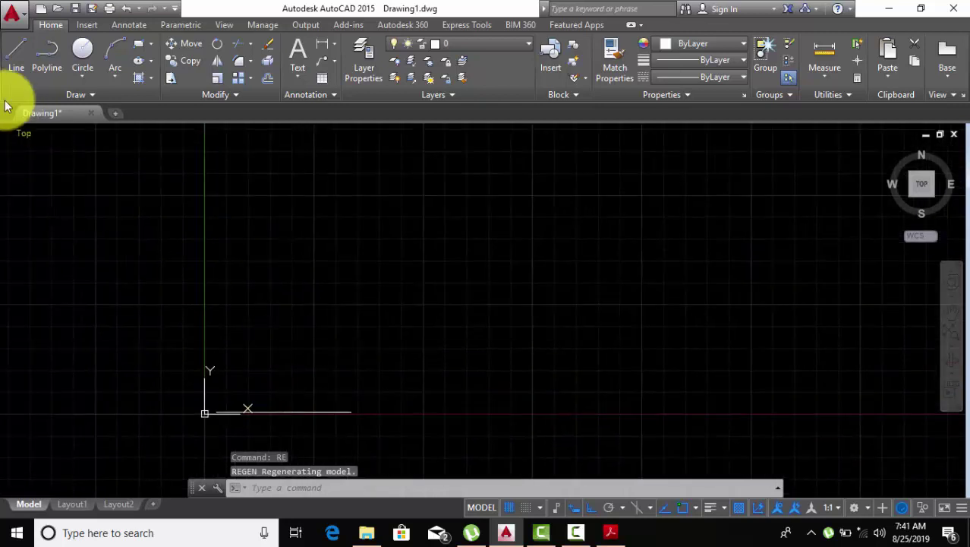
Draw the 56' and 32' wall lines and close the outline at the start corner.
{"action": "left_click", "coordinate": [17, 54]}
{"action": "left_click", "coordinate": [216, 411]}
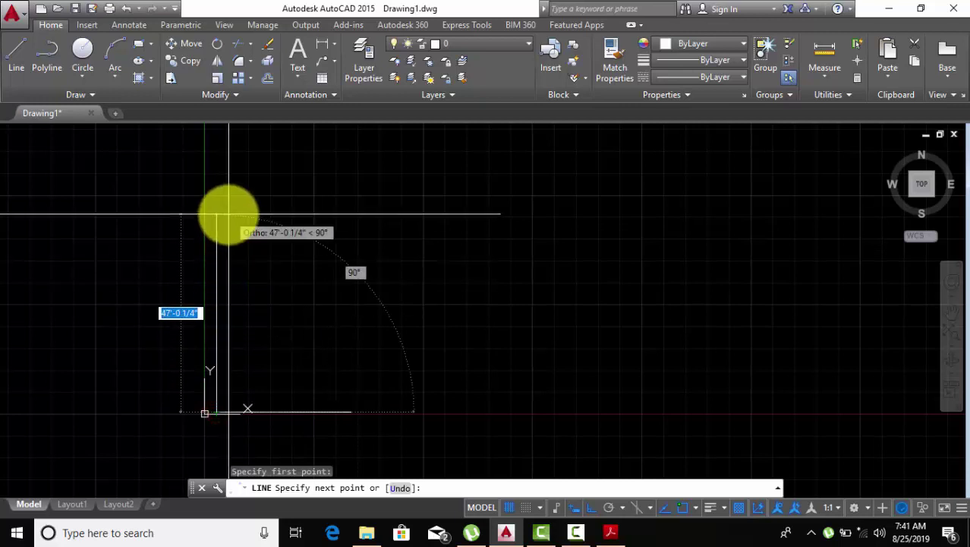
{"action": "type", "text": "56'"}
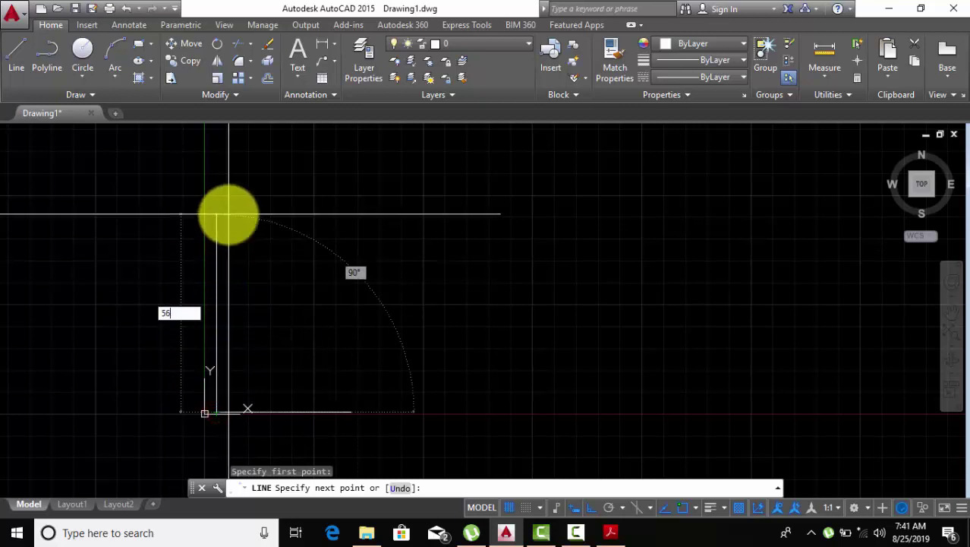
{"action": "key", "text": "Return"}
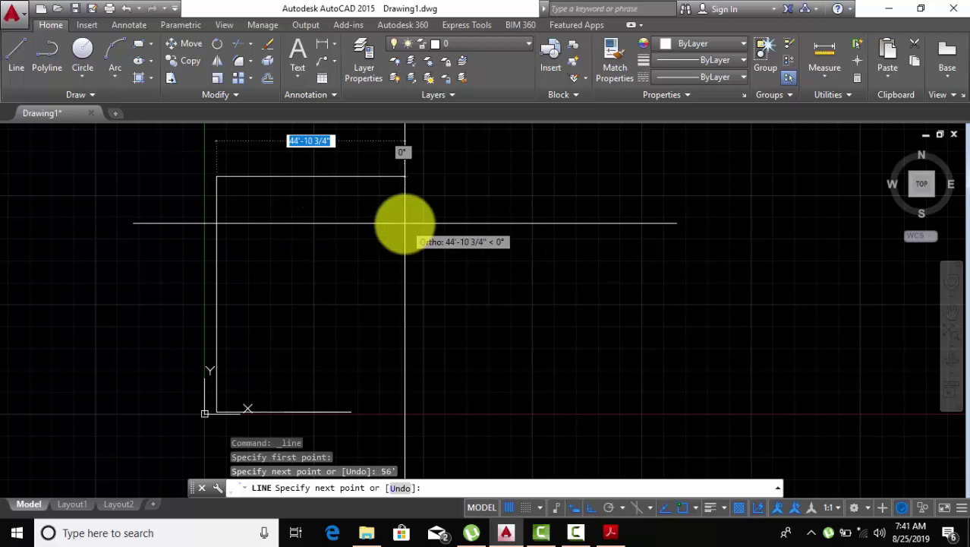
{"action": "type", "text": "3"}
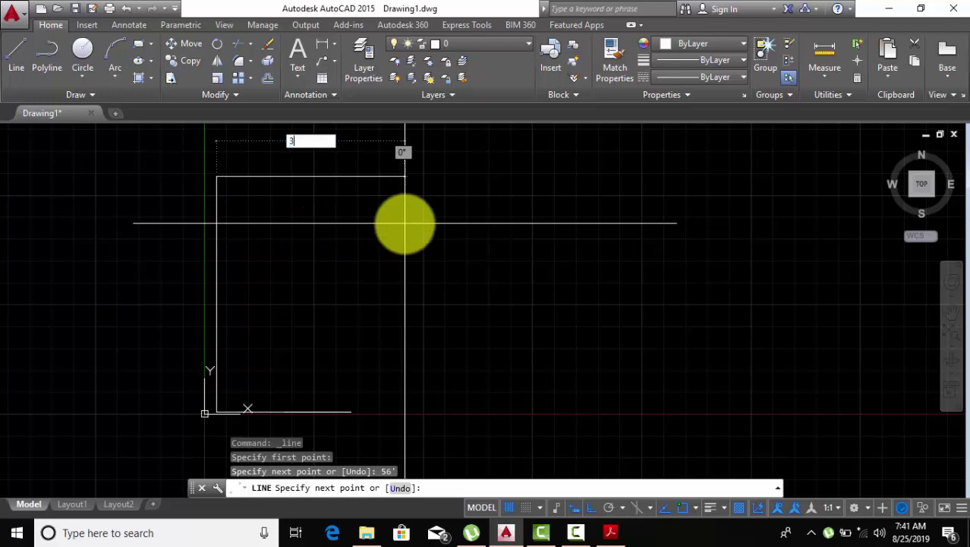
{"action": "type", "text": "2'"}
{"action": "key", "text": "Return"}
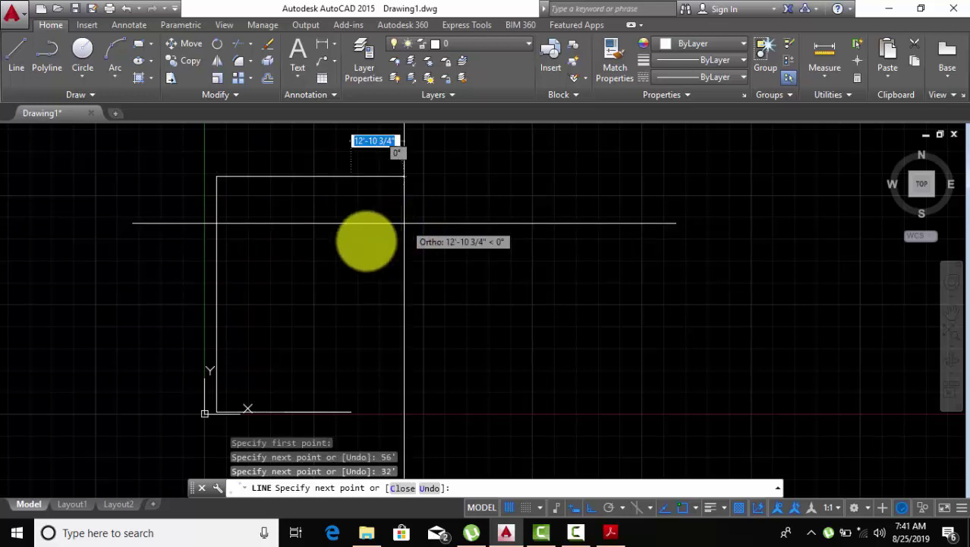
{"action": "left_click", "coordinate": [350, 411]}
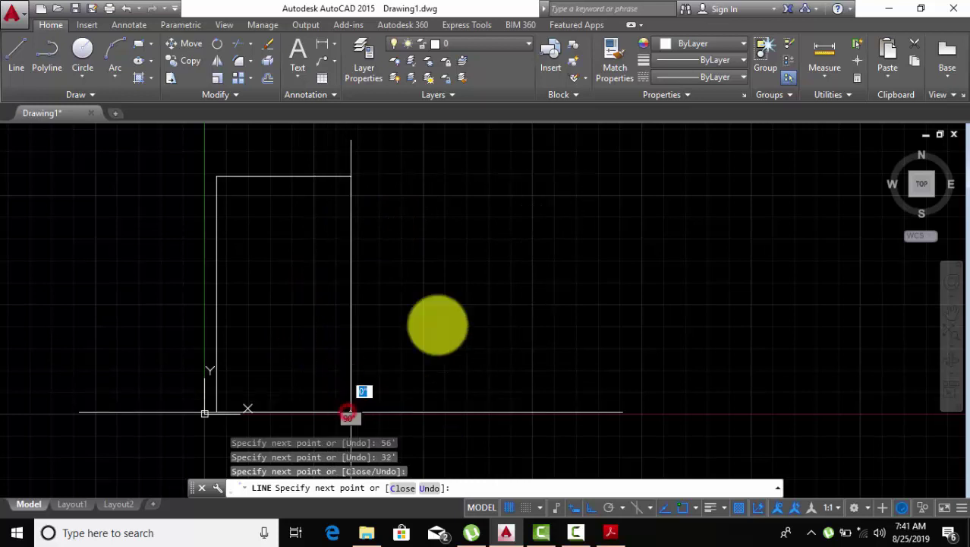
{"action": "key", "text": "Return"}
{"action": "middle_click_drag", "start_coordinate": [398, 292], "coordinate": [440, 266]}
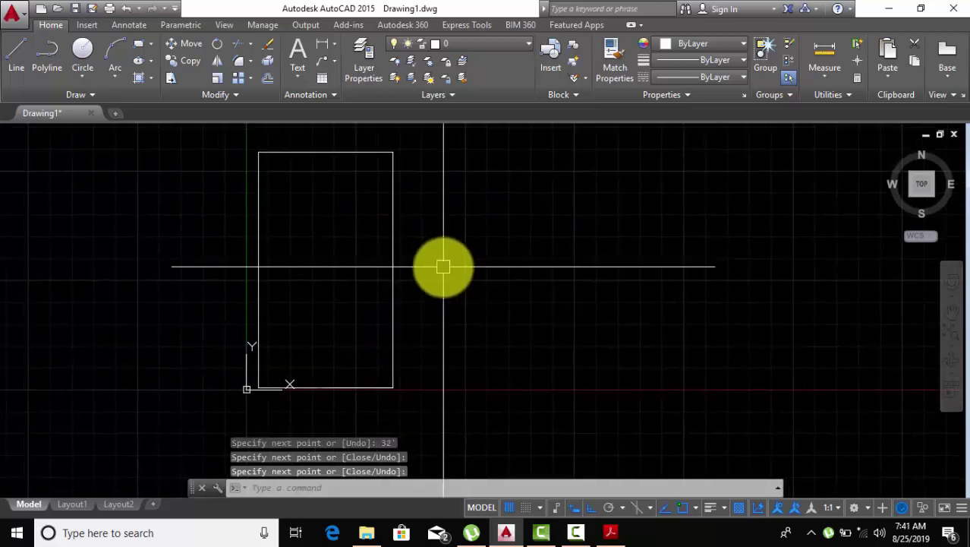
Turn off Show UCS Icon at Origin, then switch to the bye-laws PDF in Acrobat Reader.
{"action": "left_click", "coordinate": [245, 393]}
{"action": "right_click", "coordinate": [245, 391]}
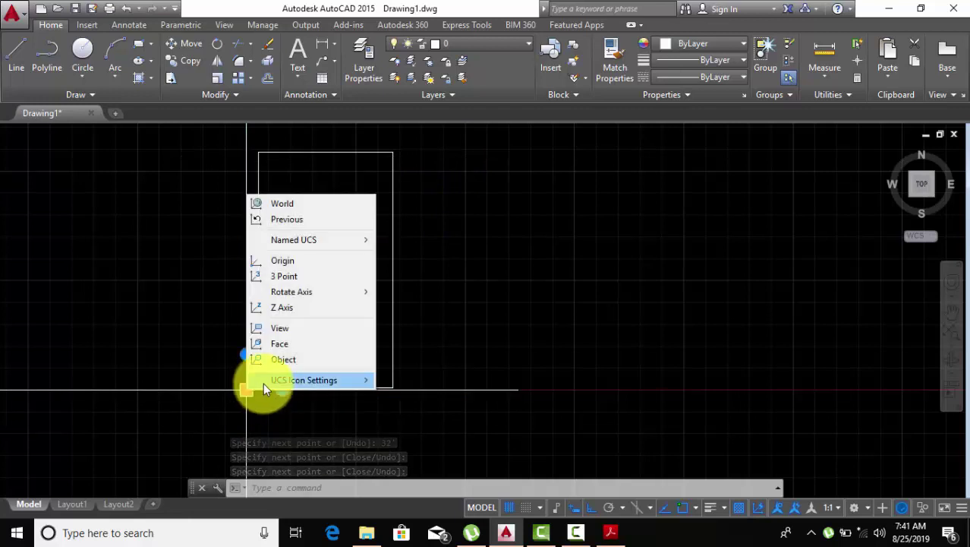
{"action": "mouse_move", "coordinate": [307, 380]}
{"action": "left_click", "coordinate": [421, 381]}
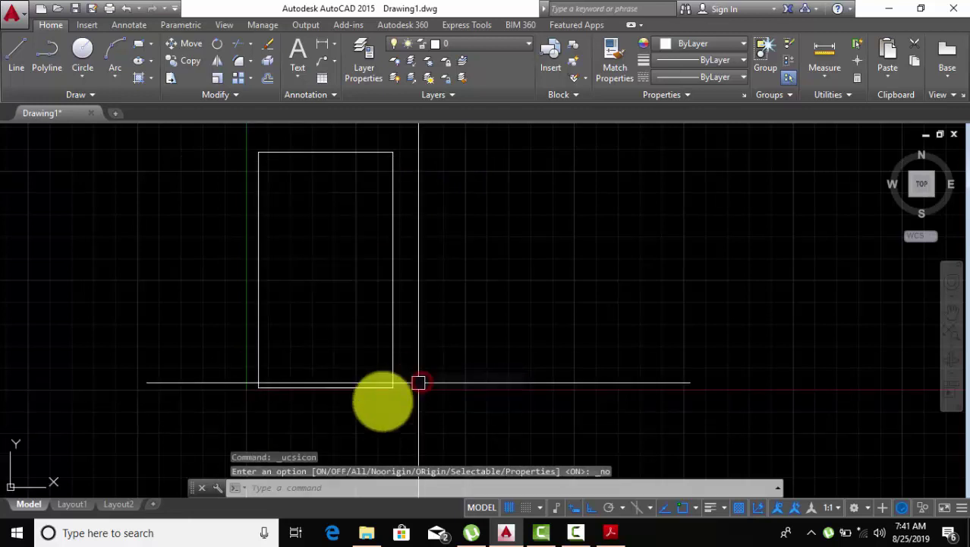
{"action": "middle_click_drag", "start_coordinate": [175, 341], "coordinate": [289, 352]}
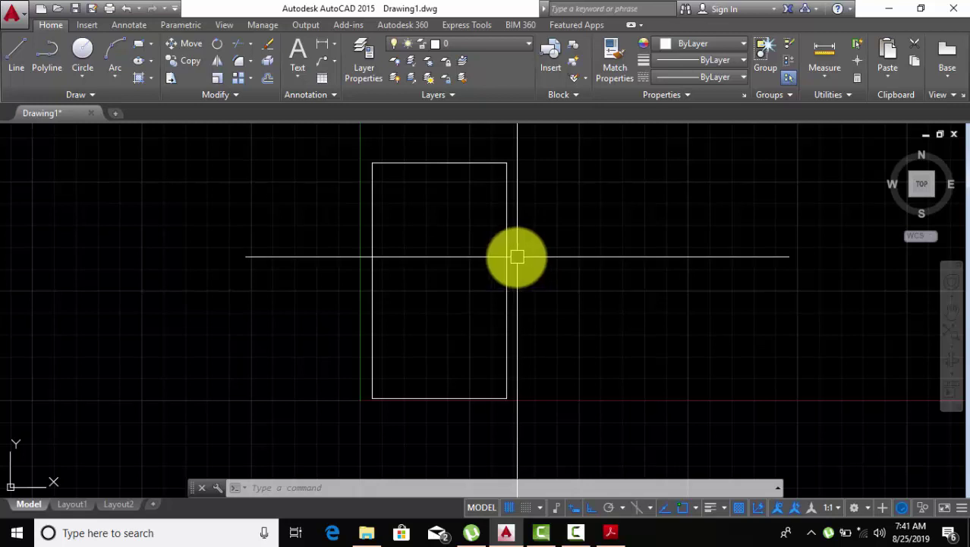
{"action": "left_click", "coordinate": [613, 537]}
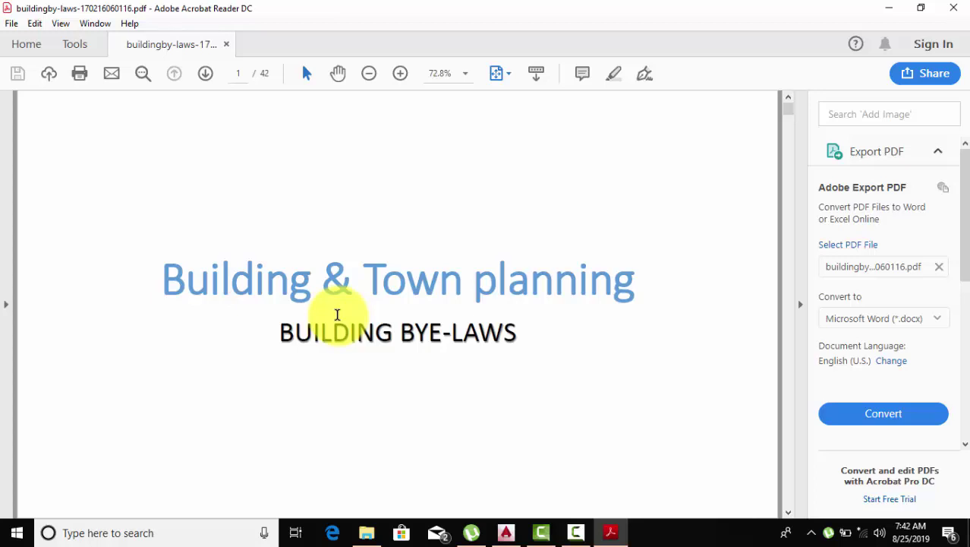
Scroll the bye-laws PDF from the title page down to page 4, 'Objective of building bye-laws'.
{"action": "scroll", "coordinate": [337, 313], "scroll_direction": "down", "scroll_amount": 2}
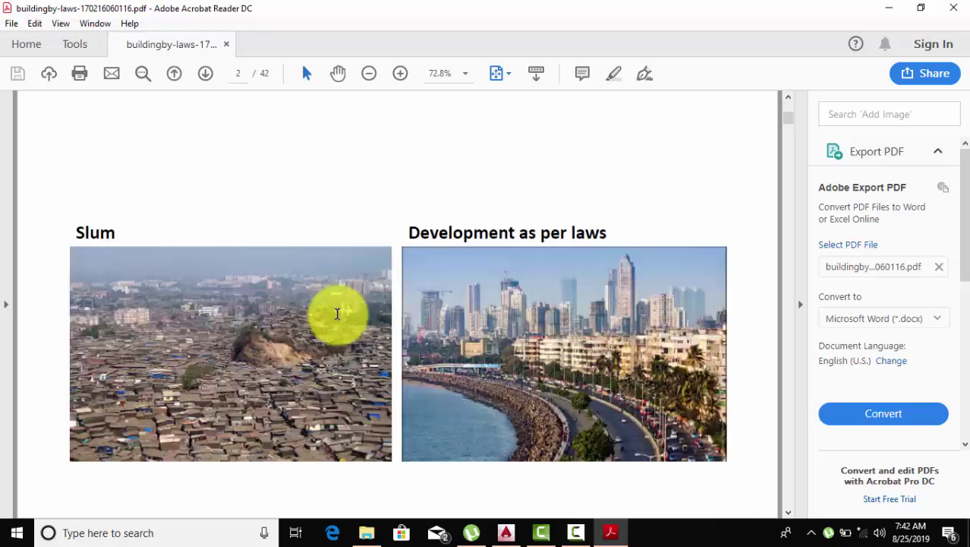
{"action": "scroll", "coordinate": [237, 281], "scroll_direction": "down", "scroll_amount": 2}
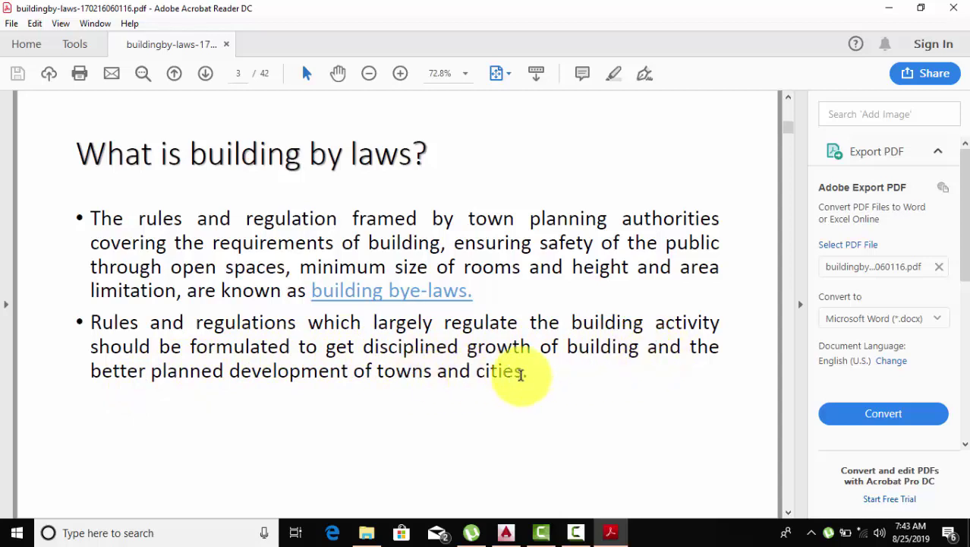
{"action": "scroll", "coordinate": [522, 374], "scroll_direction": "down", "scroll_amount": 2}
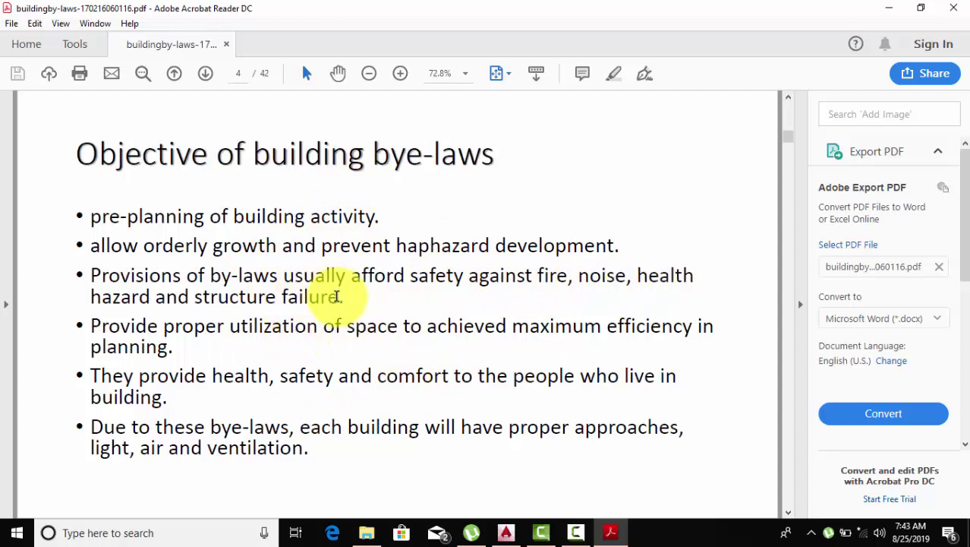
Scroll down through the bye-laws PDF to page 29, the Margin slide.
{"action": "scroll", "coordinate": [334, 304], "scroll_direction": "down", "scroll_amount": 1}
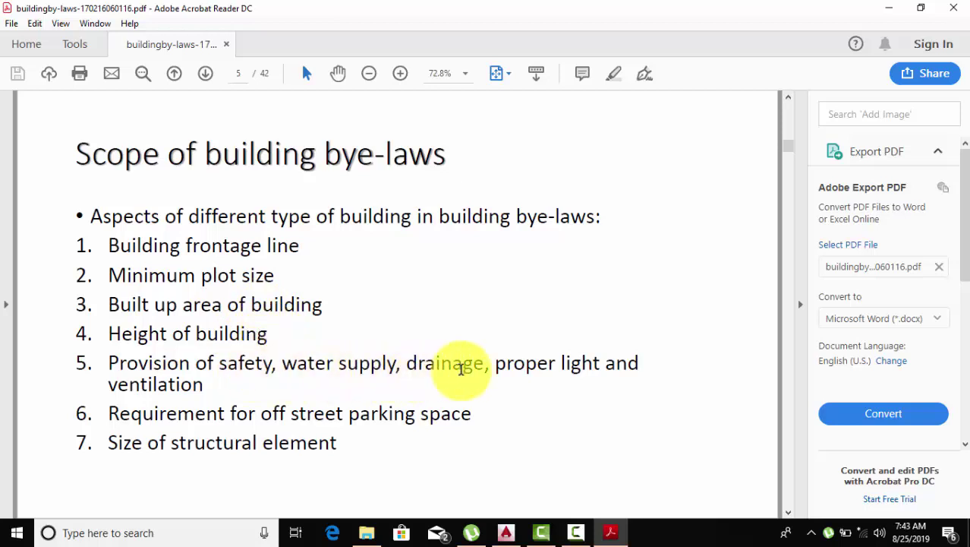
{"action": "scroll", "coordinate": [343, 247], "scroll_direction": "down", "scroll_amount": 1}
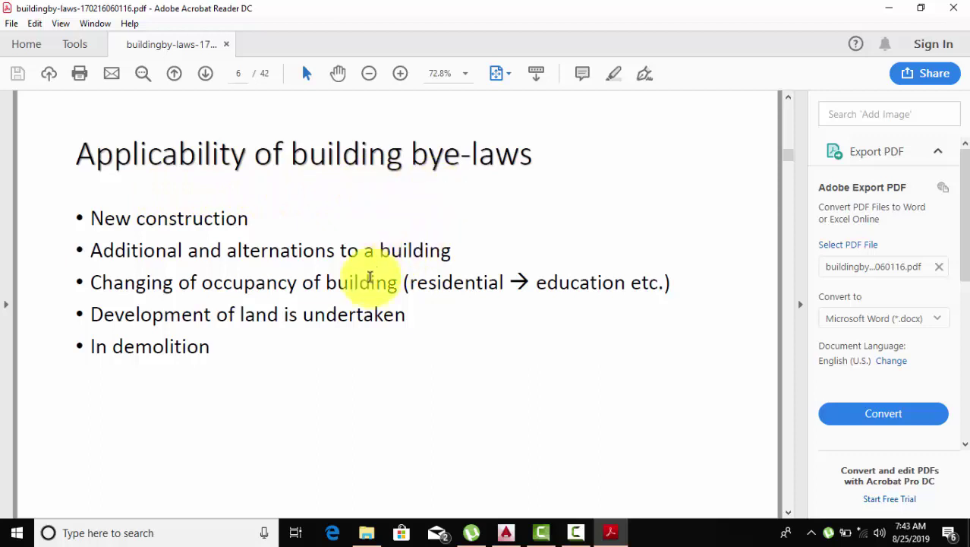
{"action": "scroll", "coordinate": [342, 296], "scroll_direction": "down", "scroll_amount": 1}
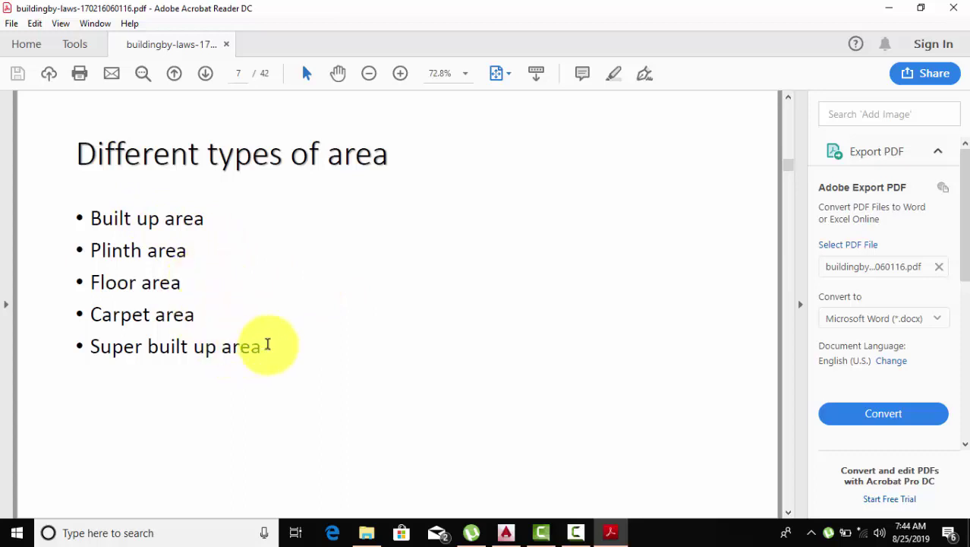
{"action": "scroll", "coordinate": [267, 344], "scroll_direction": "down", "scroll_amount": 1}
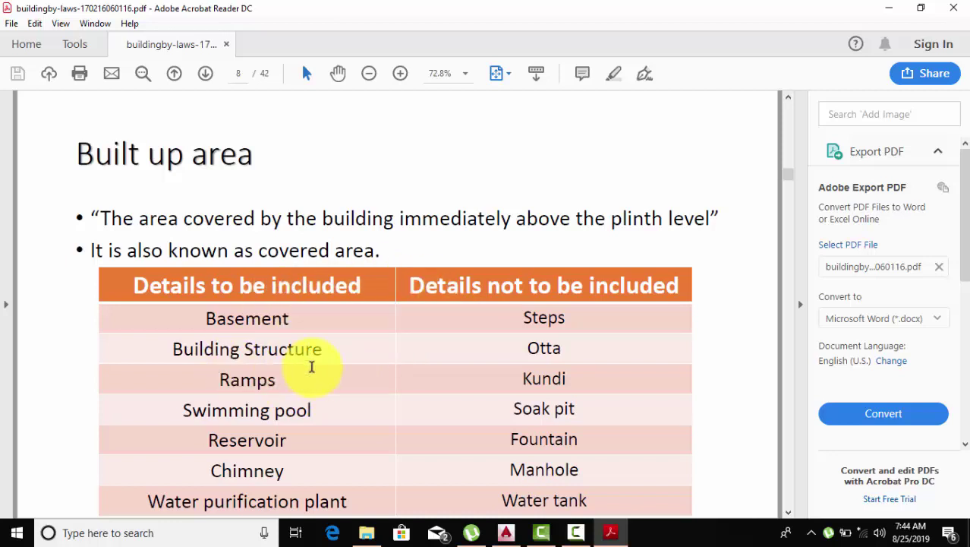
{"action": "scroll", "coordinate": [312, 367], "scroll_direction": "down", "scroll_amount": 2}
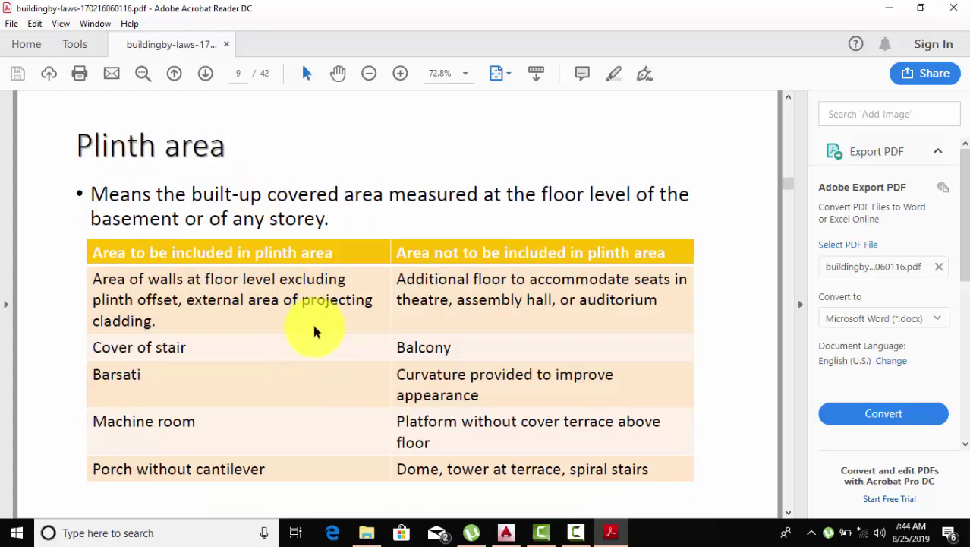
{"action": "scroll", "coordinate": [315, 331], "scroll_direction": "down", "scroll_amount": 2}
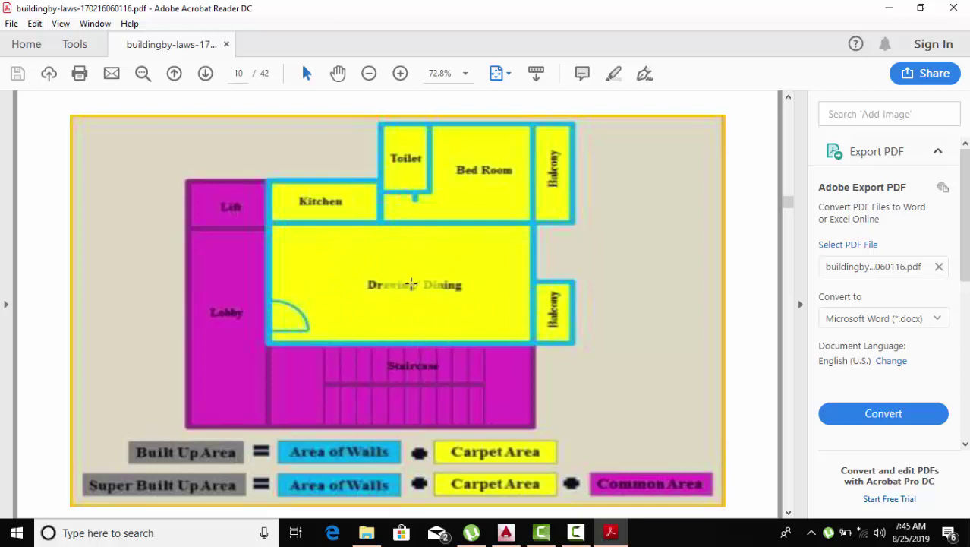
{"action": "scroll", "coordinate": [411, 284], "scroll_direction": "down", "scroll_amount": 3}
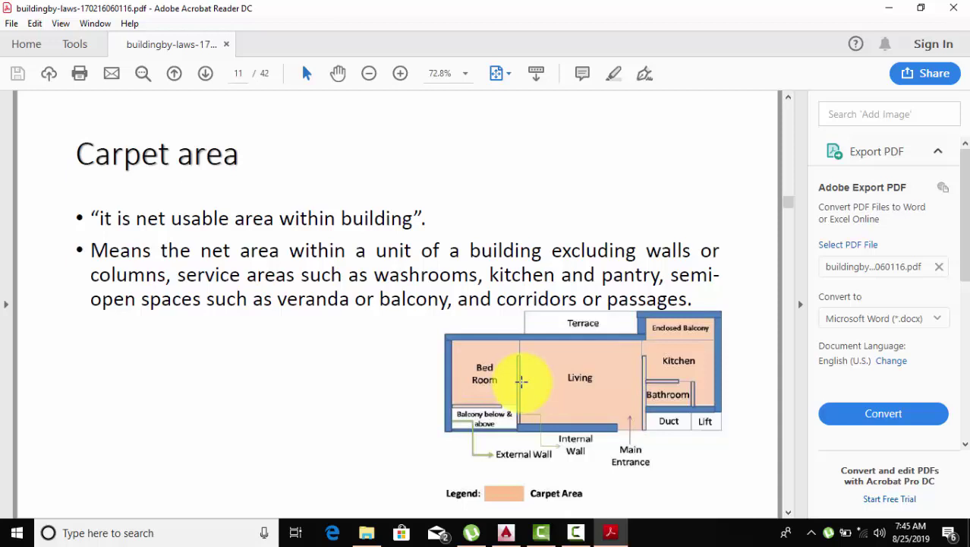
{"action": "scroll", "coordinate": [521, 382], "scroll_direction": "down", "scroll_amount": 2}
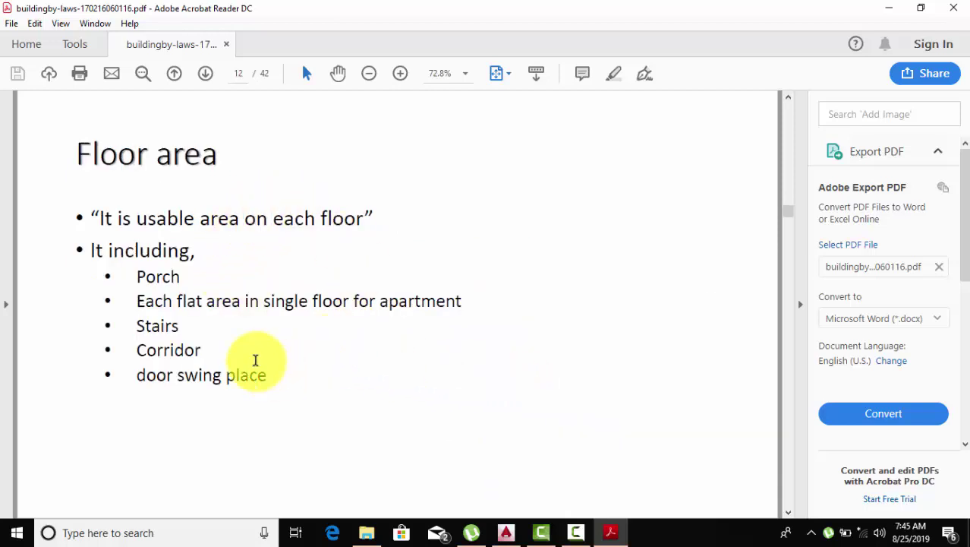
{"action": "scroll", "coordinate": [255, 360], "scroll_direction": "down", "scroll_amount": 2}
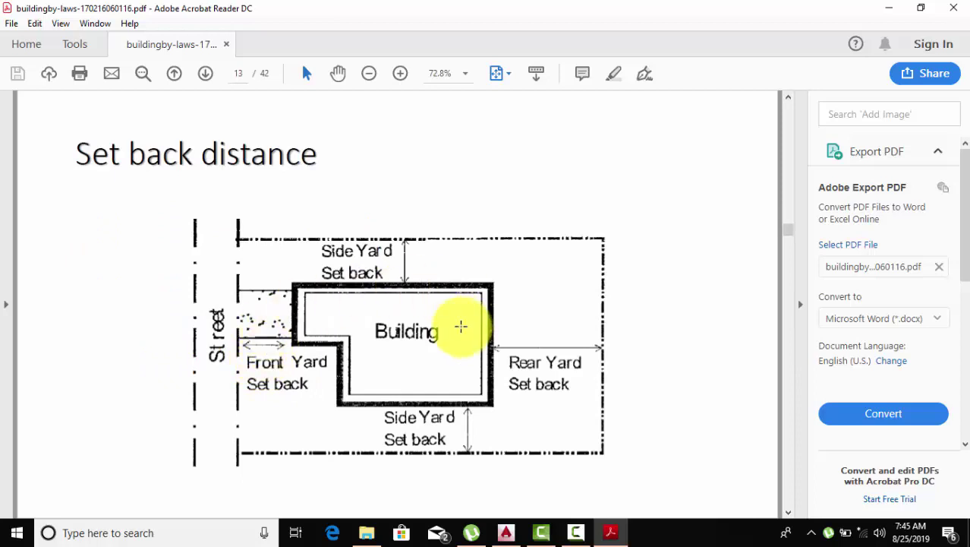
{"action": "scroll", "coordinate": [460, 326], "scroll_direction": "down", "scroll_amount": 2}
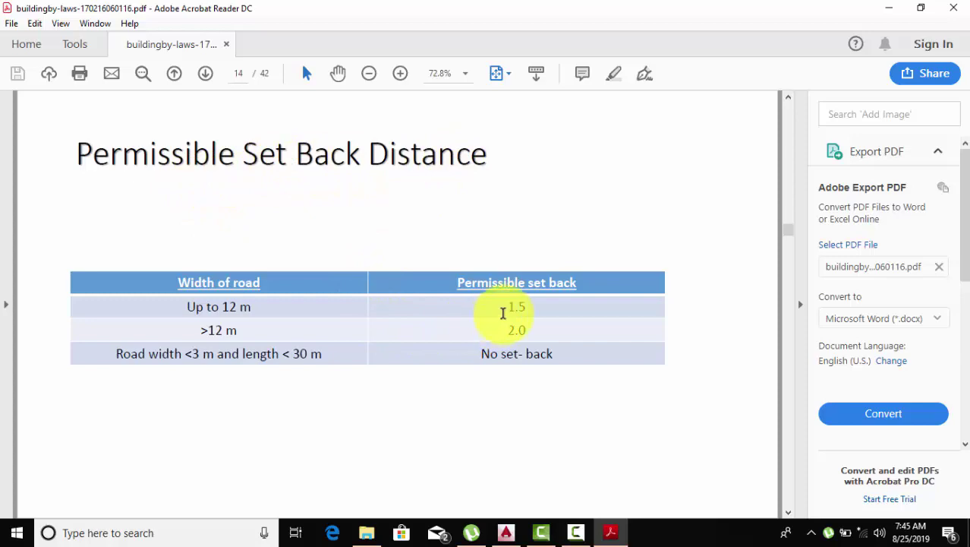
{"action": "scroll", "coordinate": [534, 311], "scroll_direction": "down", "scroll_amount": 2}
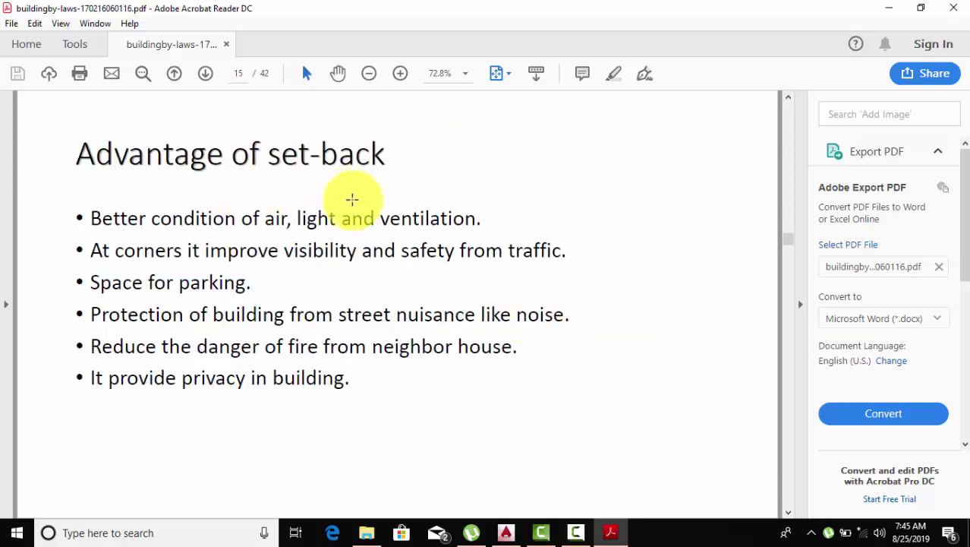
{"action": "scroll", "coordinate": [366, 282], "scroll_direction": "down", "scroll_amount": 2}
{"action": "scroll", "coordinate": [365, 283], "scroll_direction": "down", "scroll_amount": 2}
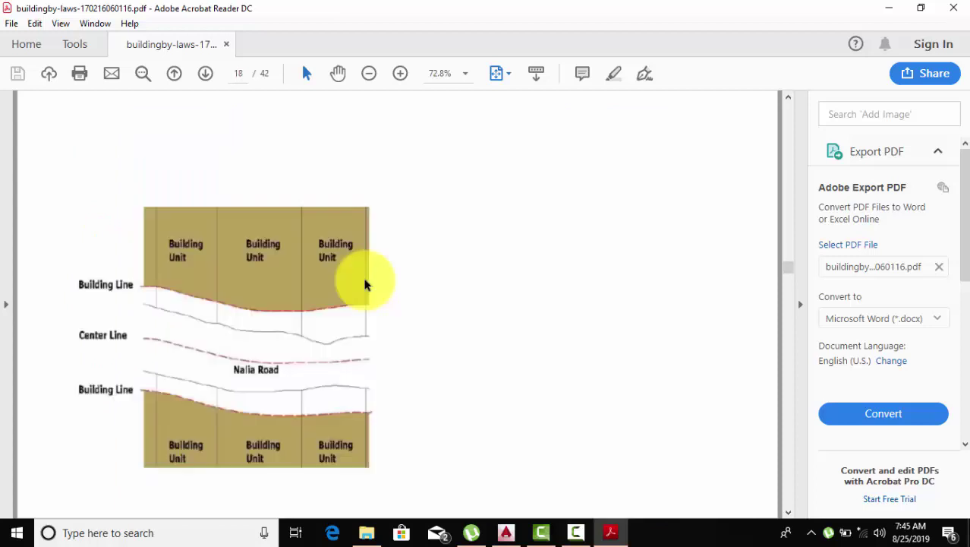
{"action": "scroll", "coordinate": [365, 284], "scroll_direction": "down", "scroll_amount": 2}
{"action": "scroll", "coordinate": [364, 277], "scroll_direction": "down", "scroll_amount": 2}
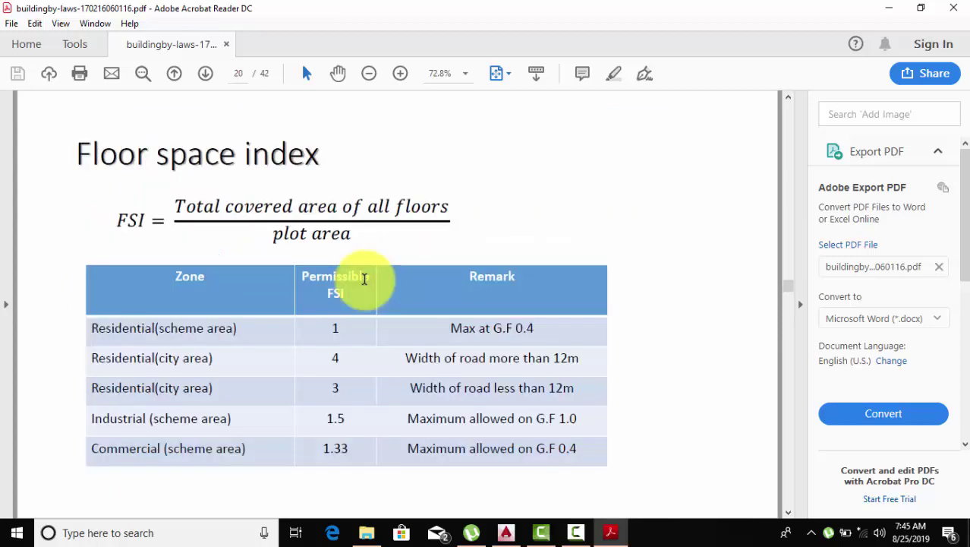
{"action": "scroll", "coordinate": [349, 306], "scroll_direction": "down", "scroll_amount": 2}
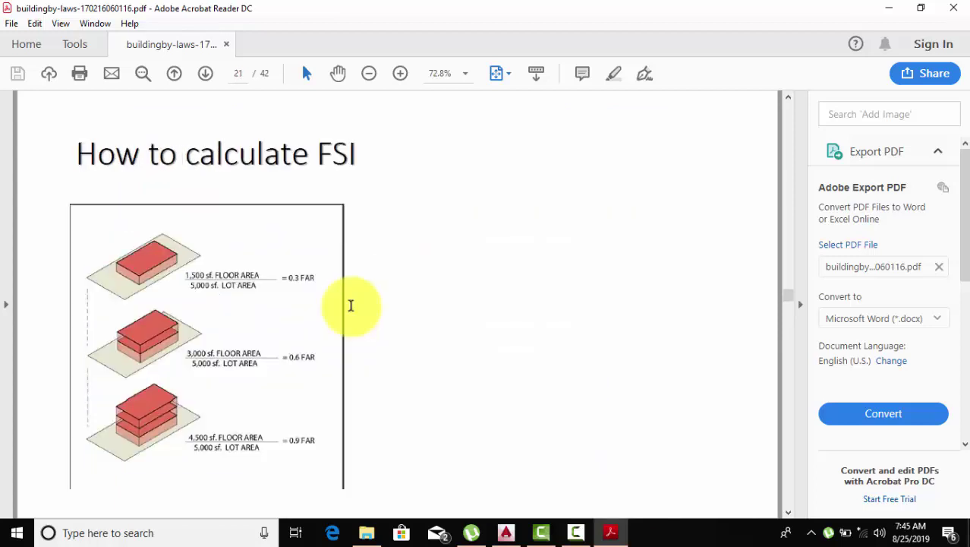
{"action": "scroll", "coordinate": [350, 306], "scroll_direction": "down", "scroll_amount": 2}
{"action": "scroll", "coordinate": [350, 306], "scroll_direction": "down", "scroll_amount": 2}
{"action": "scroll", "coordinate": [350, 305], "scroll_direction": "down", "scroll_amount": 2}
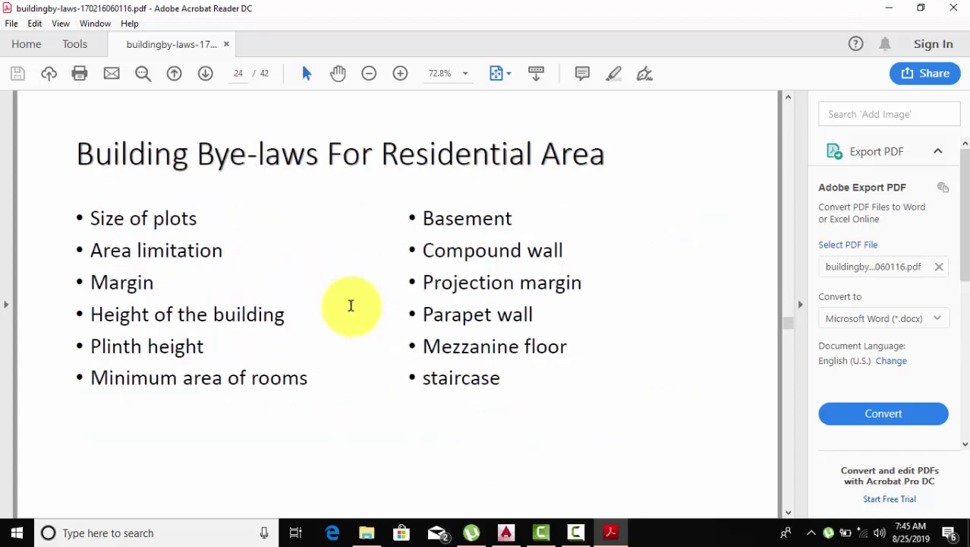
{"action": "scroll", "coordinate": [351, 308], "scroll_direction": "down", "scroll_amount": 4}
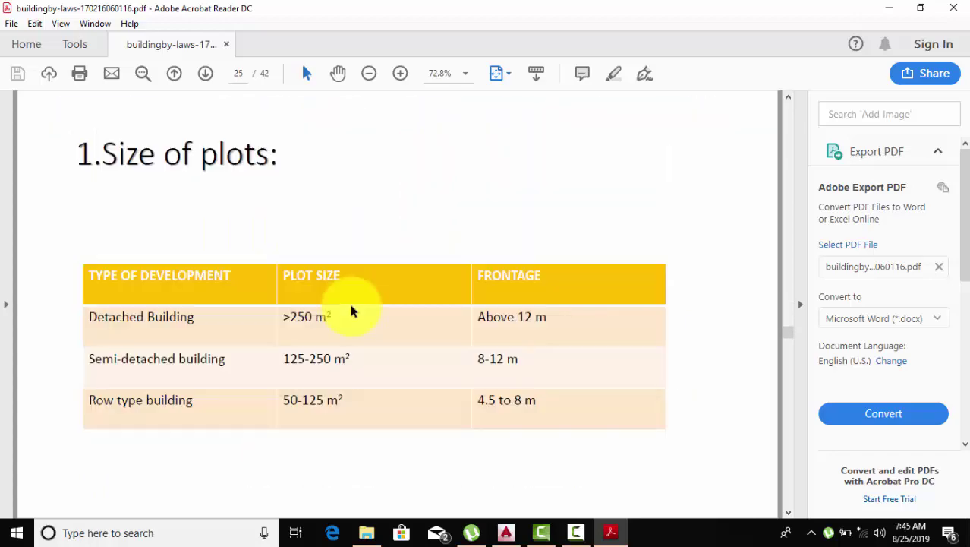
{"action": "scroll", "coordinate": [350, 310], "scroll_direction": "down", "scroll_amount": 2}
{"action": "scroll", "coordinate": [351, 309], "scroll_direction": "down", "scroll_amount": 2}
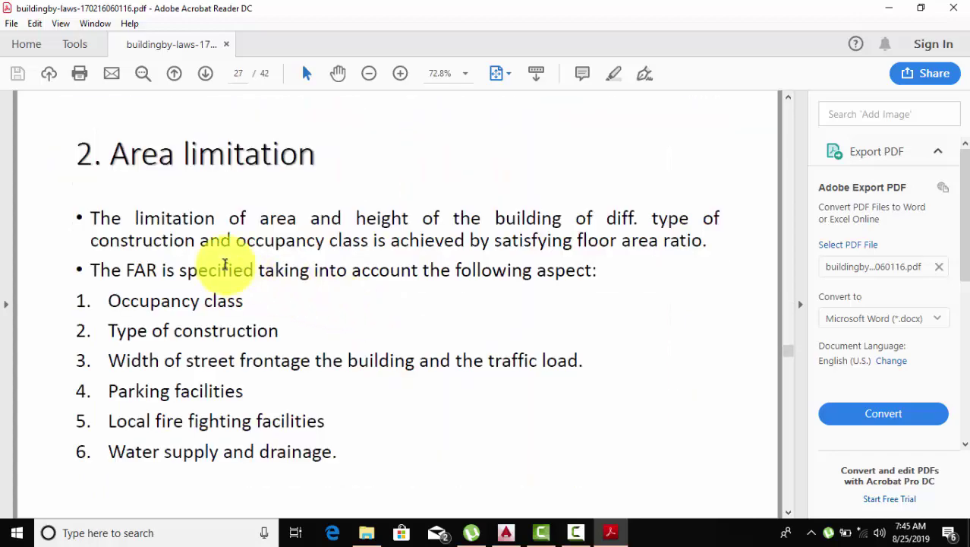
{"action": "scroll", "coordinate": [308, 274], "scroll_direction": "down", "scroll_amount": 2}
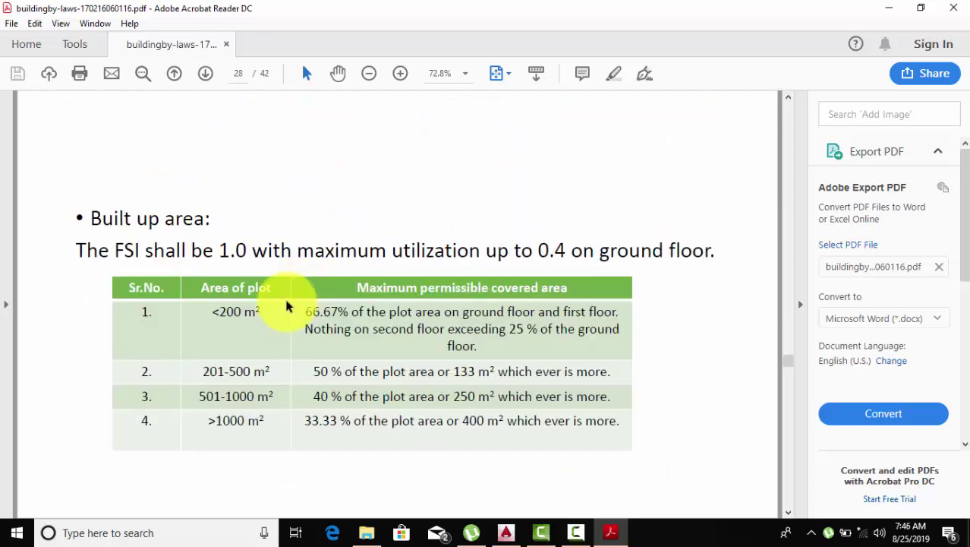
{"action": "scroll", "coordinate": [288, 303], "scroll_direction": "down", "scroll_amount": 2}
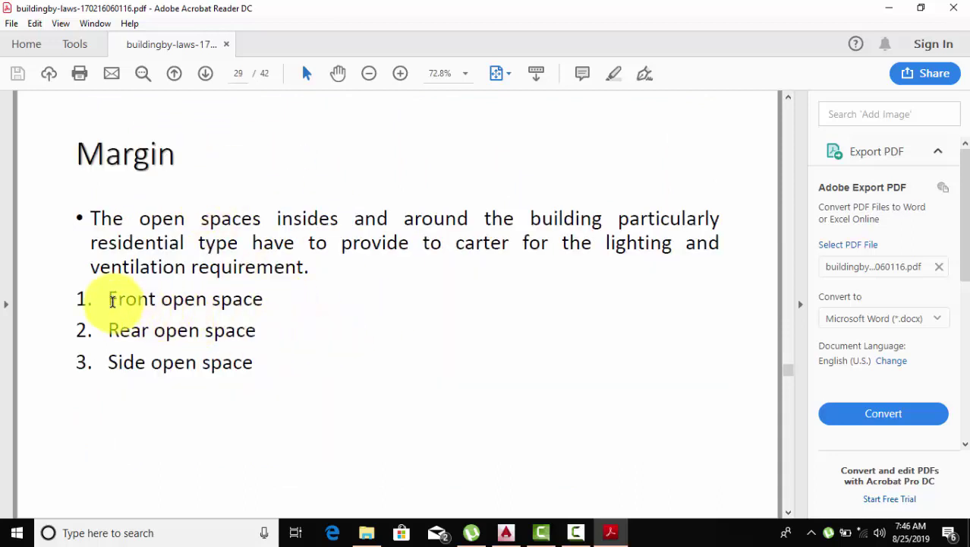
Highlight the Front, Rear and Side open space items on the Margin slide.
{"action": "left_click_drag", "start_coordinate": [110, 298], "coordinate": [266, 298]}
{"action": "left_click_drag", "start_coordinate": [110, 332], "coordinate": [256, 330]}
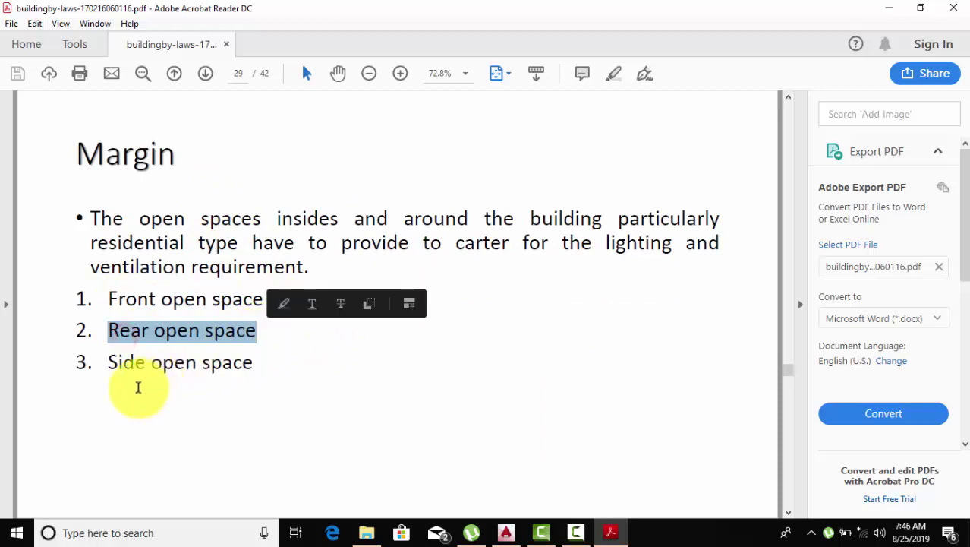
{"action": "left_click_drag", "start_coordinate": [111, 365], "coordinate": [258, 362]}
Highlight the table's 'Up to 50' plot area and 0.75, 1.0, 0.5 open-space values.
{"action": "scroll", "coordinate": [320, 370], "scroll_direction": "down", "scroll_amount": 2}
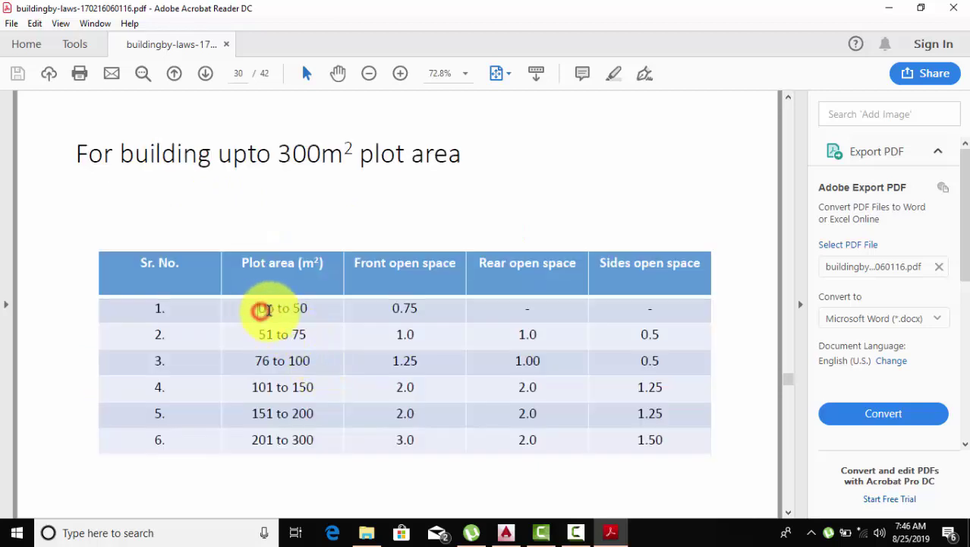
{"action": "left_click_drag", "start_coordinate": [262, 310], "coordinate": [306, 308]}
{"action": "left_click", "coordinate": [312, 307]}
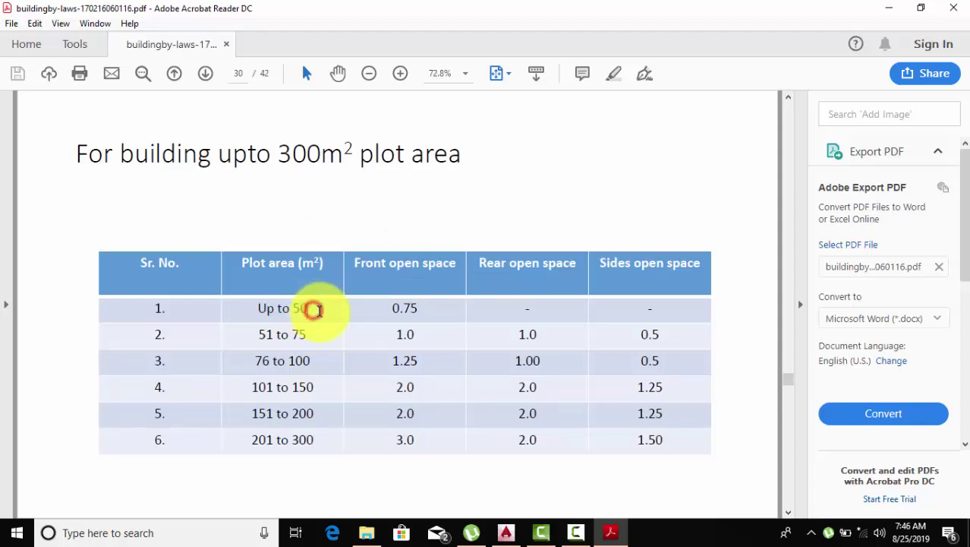
{"action": "left_click_drag", "start_coordinate": [390, 305], "coordinate": [419, 308]}
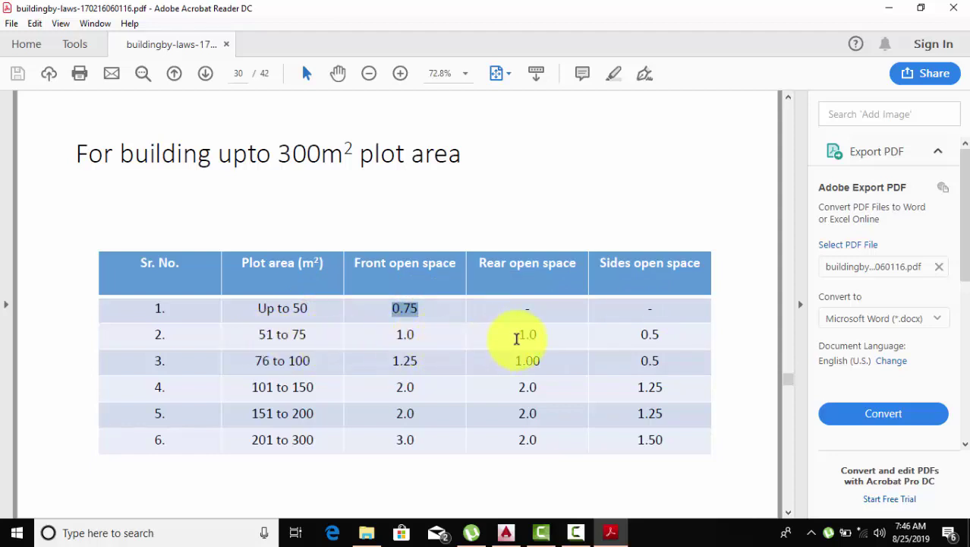
{"action": "double_click", "coordinate": [523, 335]}
{"action": "double_click", "coordinate": [643, 335]}
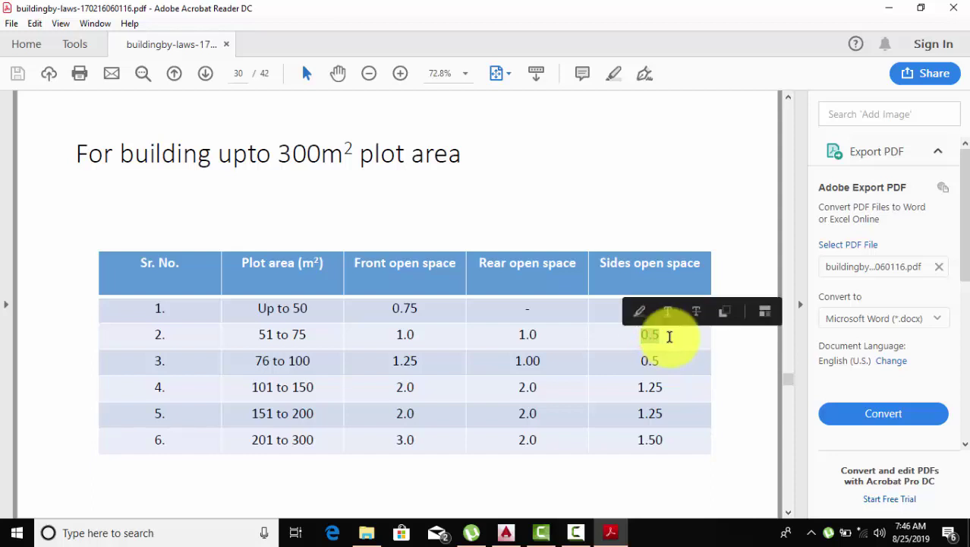
{"action": "left_click", "coordinate": [746, 347]}
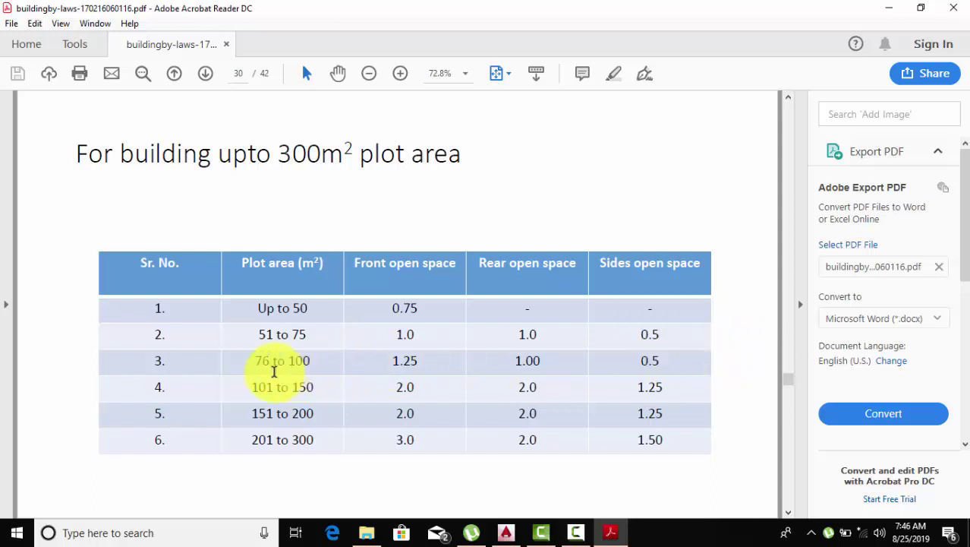
{"action": "left_click_drag", "start_coordinate": [253, 363], "coordinate": [342, 360]}
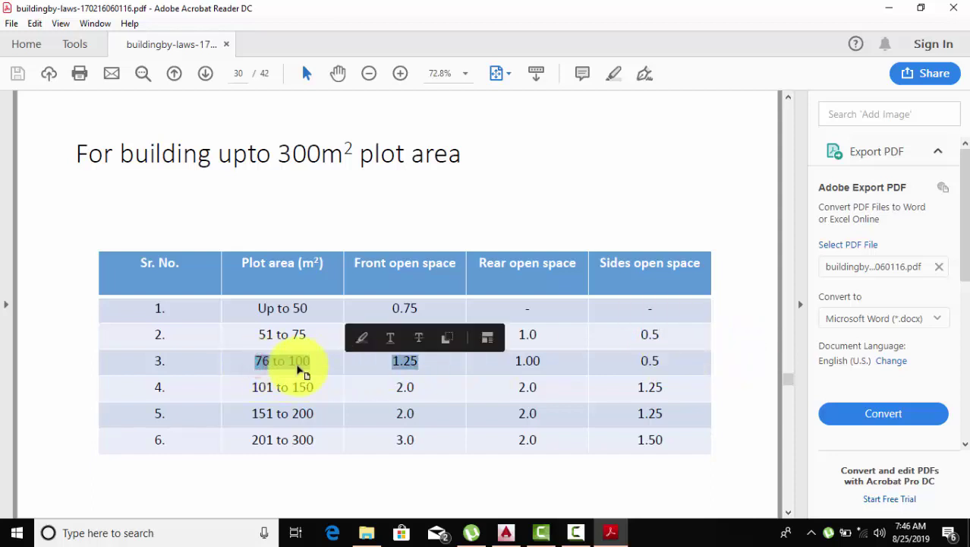
{"action": "left_click", "coordinate": [299, 365]}
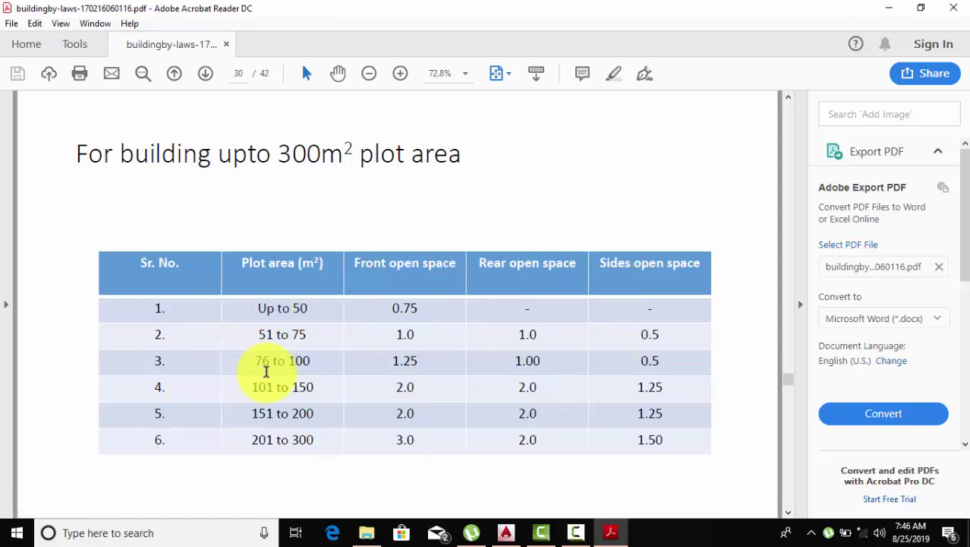
Scroll down through the remaining pages to the last page, 42 of 42.
{"action": "scroll", "coordinate": [267, 371], "scroll_direction": "down", "scroll_amount": 1}
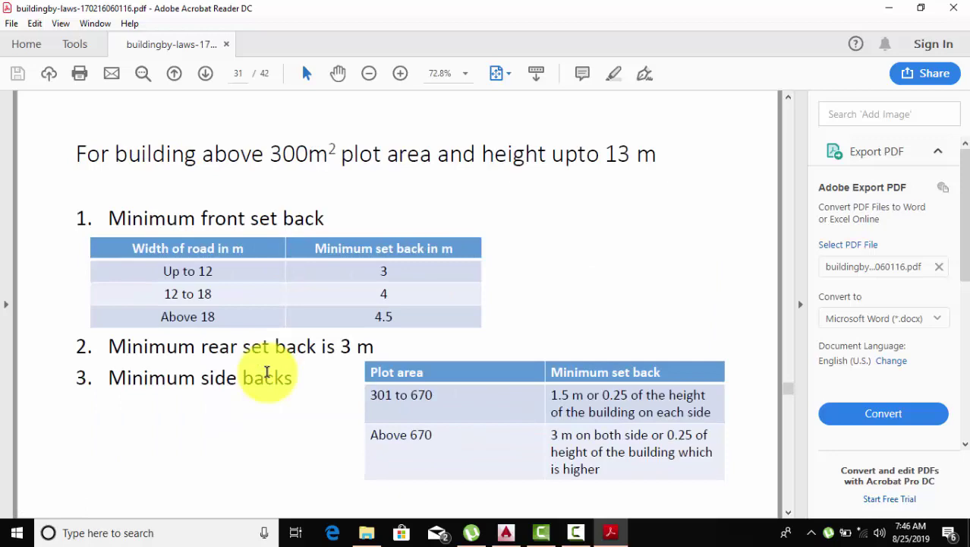
{"action": "scroll", "coordinate": [267, 372], "scroll_direction": "down", "scroll_amount": 2}
{"action": "scroll", "coordinate": [267, 373], "scroll_direction": "down", "scroll_amount": 1}
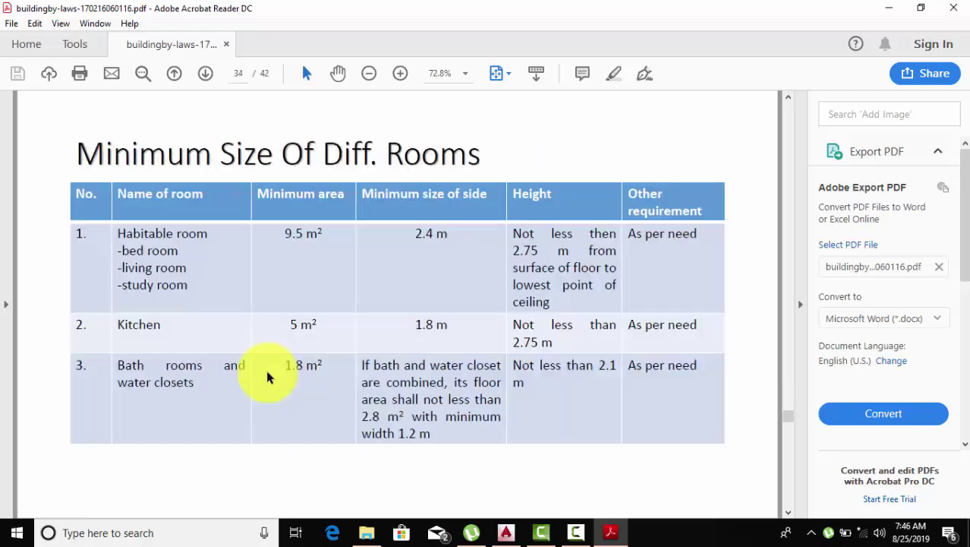
{"action": "scroll", "coordinate": [266, 376], "scroll_direction": "down", "scroll_amount": 1}
{"action": "scroll", "coordinate": [266, 377], "scroll_direction": "down", "scroll_amount": 1}
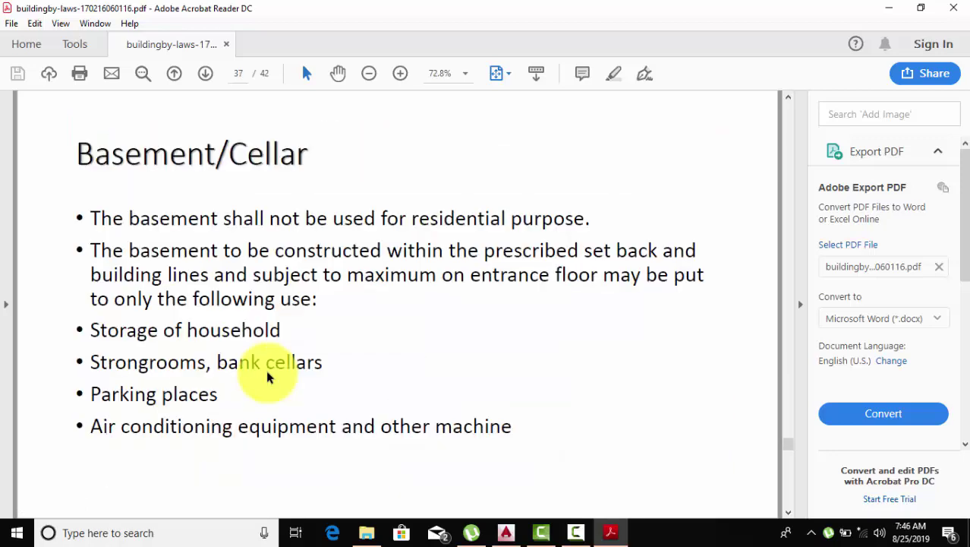
{"action": "scroll", "coordinate": [267, 372], "scroll_direction": "up", "scroll_amount": 1}
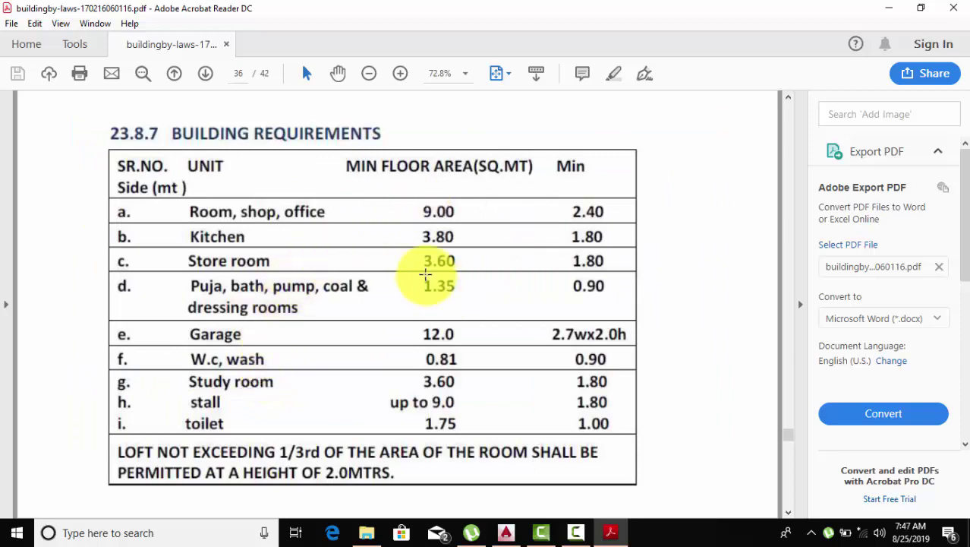
{"action": "scroll", "coordinate": [425, 274], "scroll_direction": "down", "scroll_amount": 1}
{"action": "scroll", "coordinate": [425, 274], "scroll_direction": "down", "scroll_amount": 1}
{"action": "scroll", "coordinate": [425, 274], "scroll_direction": "down", "scroll_amount": 2}
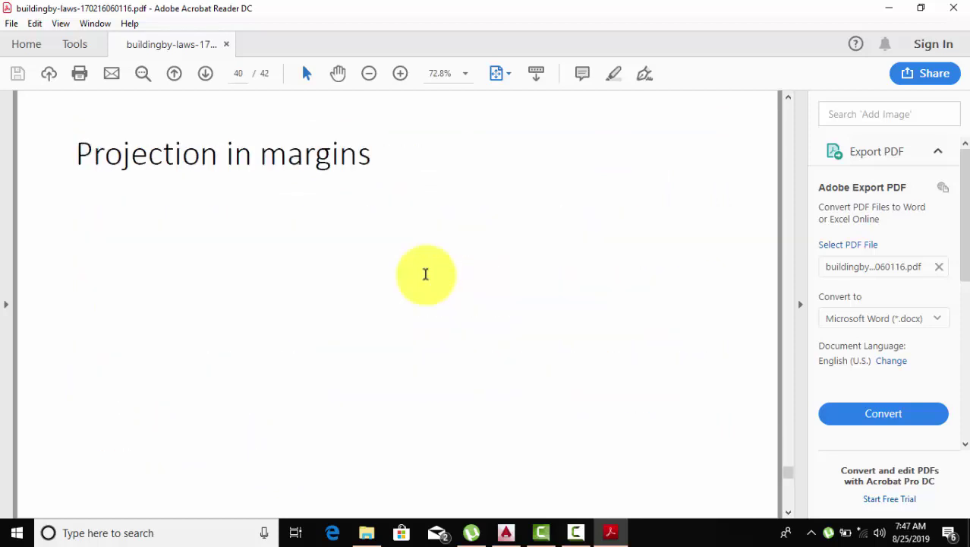
{"action": "scroll", "coordinate": [425, 274], "scroll_direction": "down", "scroll_amount": 2}
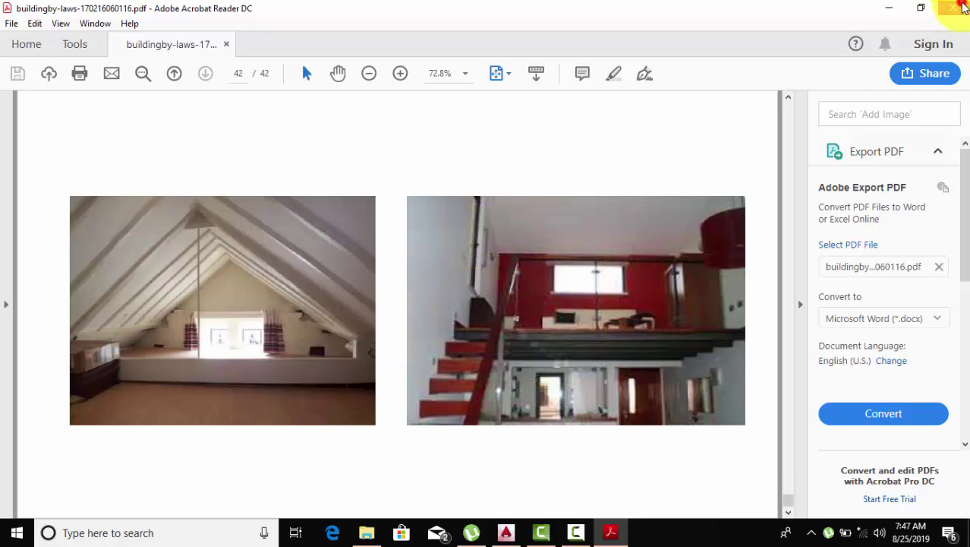
Close Acrobat, minimize AutoCAD, and open MODEL BUILDING BYE LAWS-2016.pdf from the desktop.
{"action": "left_click", "coordinate": [963, 6]}
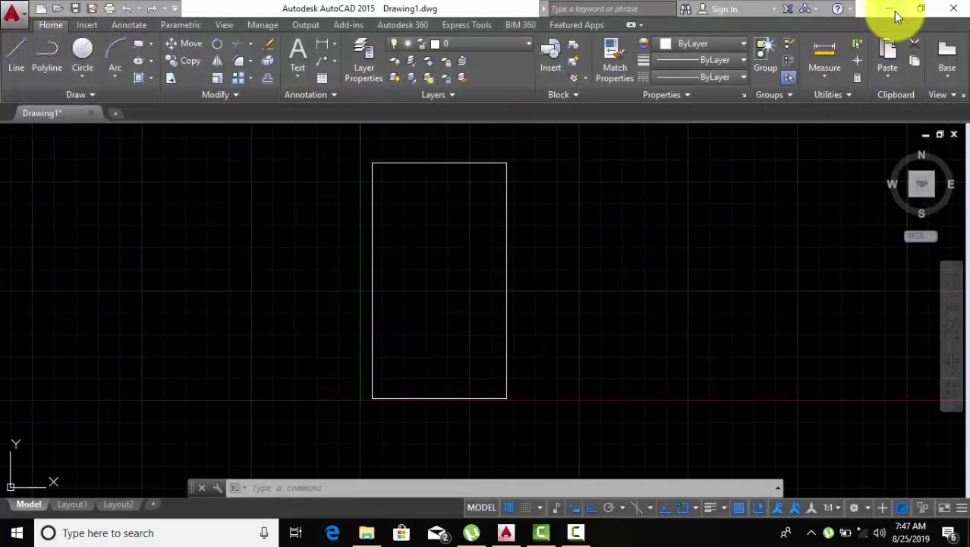
{"action": "left_click", "coordinate": [894, 11]}
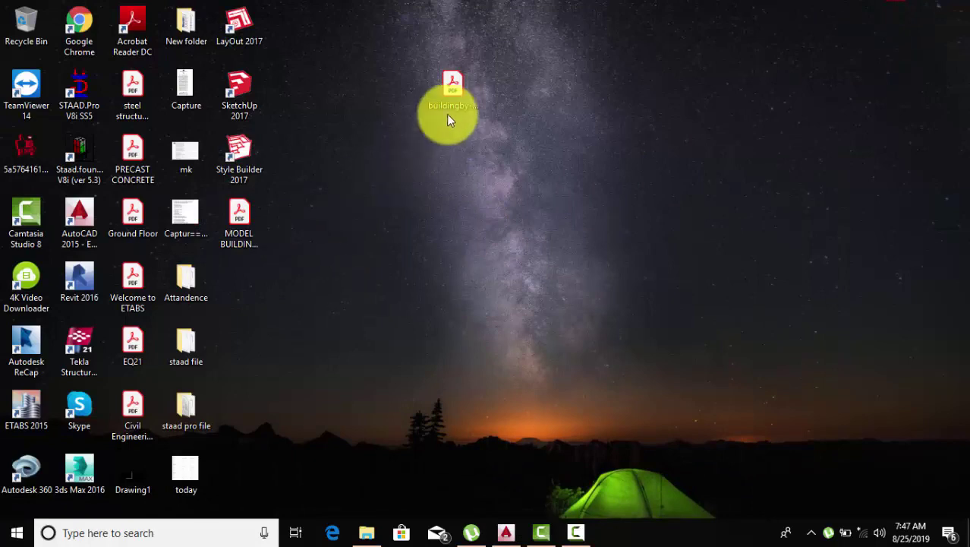
{"action": "left_click", "coordinate": [444, 93]}
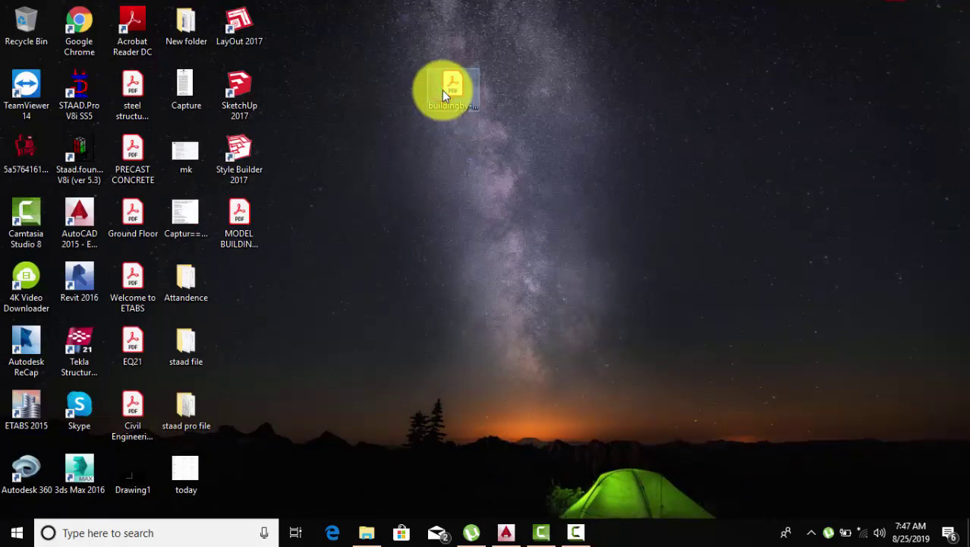
{"action": "double_click", "coordinate": [443, 91]}
{"action": "scroll", "coordinate": [379, 303], "scroll_direction": "down", "scroll_amount": 3}
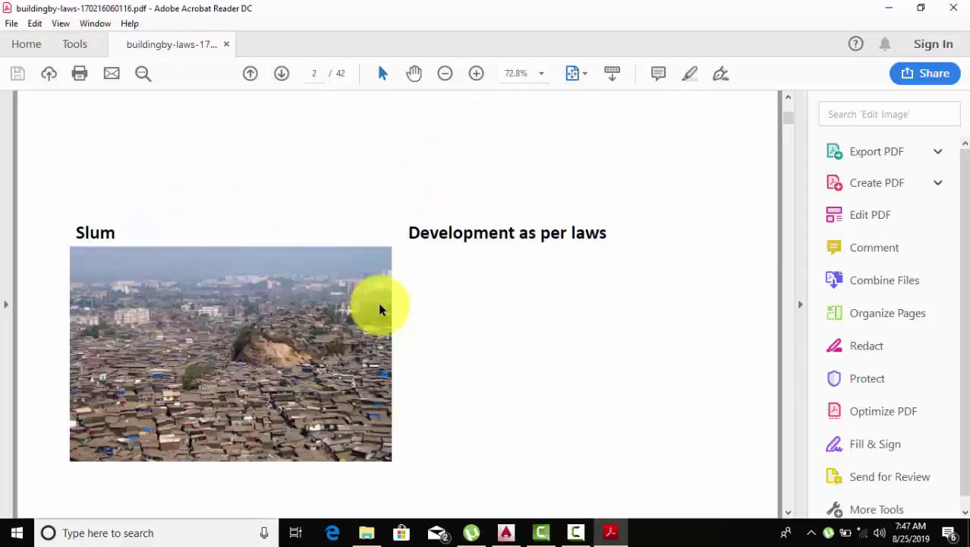
{"action": "scroll", "coordinate": [381, 309], "scroll_direction": "down", "scroll_amount": 3}
{"action": "left_click", "coordinate": [958, 9]}
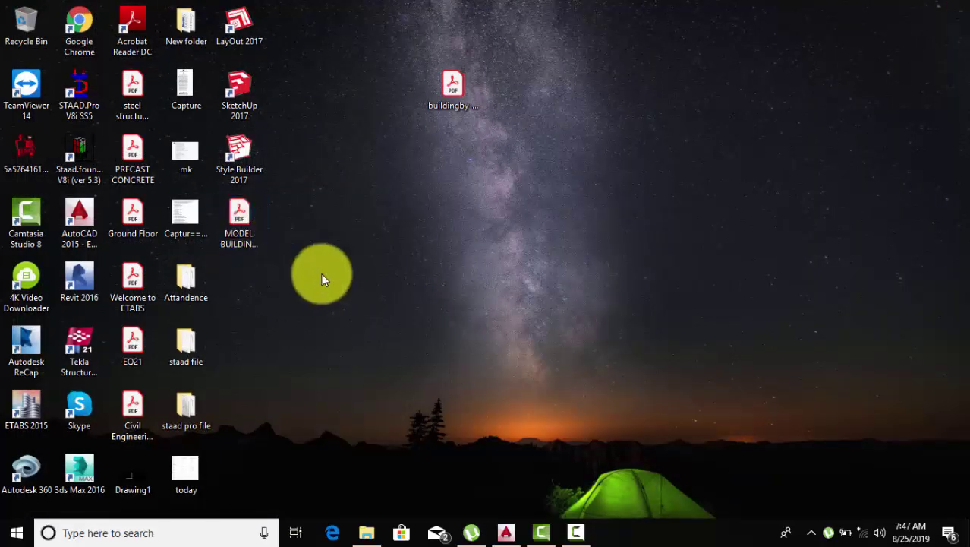
{"action": "double_click", "coordinate": [257, 227]}
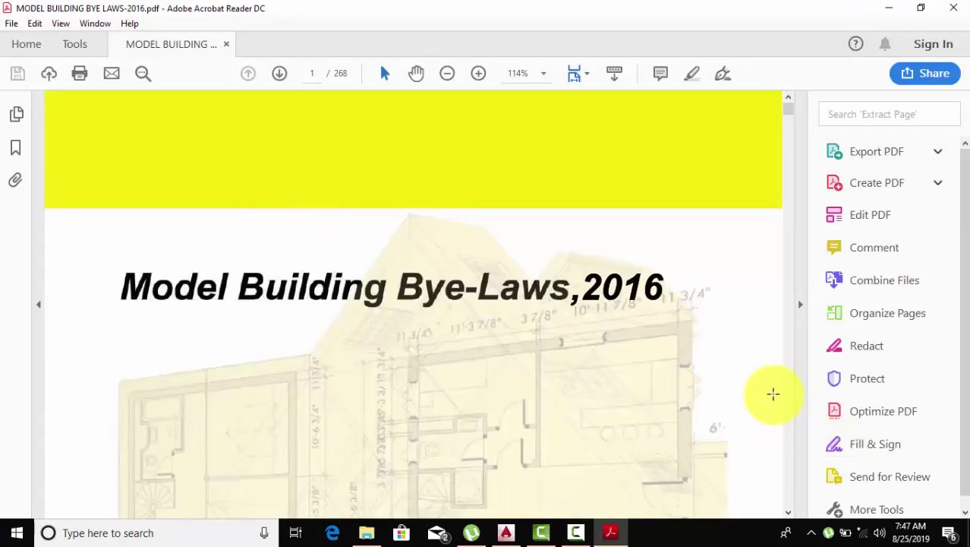
Hide the tools pane and scroll the bye-laws contents to page 12, section 9 Rainwater Harvesting.
{"action": "left_click", "coordinate": [801, 305]}
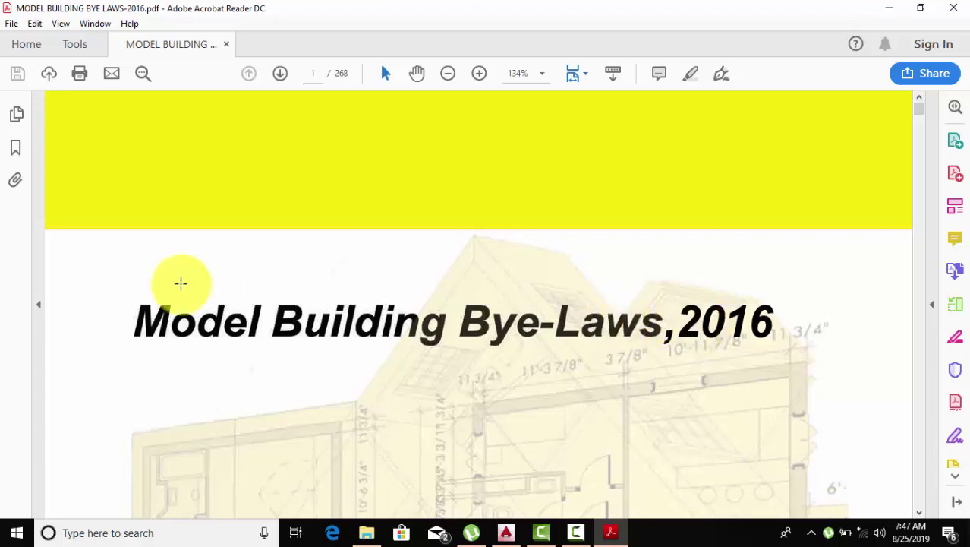
{"action": "scroll", "coordinate": [491, 325], "scroll_direction": "down", "scroll_amount": 2}
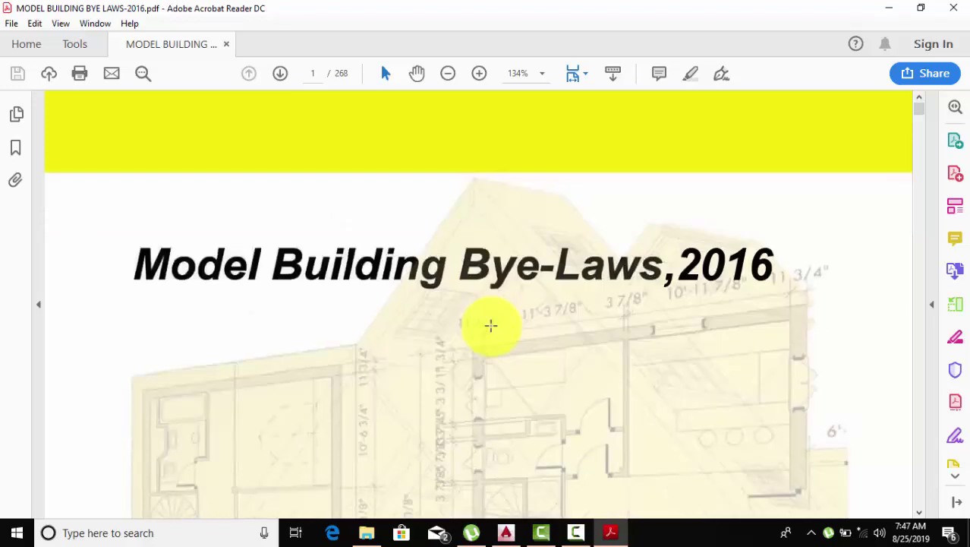
{"action": "scroll", "coordinate": [490, 325], "scroll_direction": "down", "scroll_amount": 1}
{"action": "scroll", "coordinate": [490, 325], "scroll_direction": "down", "scroll_amount": 5}
{"action": "scroll", "coordinate": [491, 325], "scroll_direction": "down", "scroll_amount": 4}
{"action": "scroll", "coordinate": [490, 324], "scroll_direction": "down", "scroll_amount": 6}
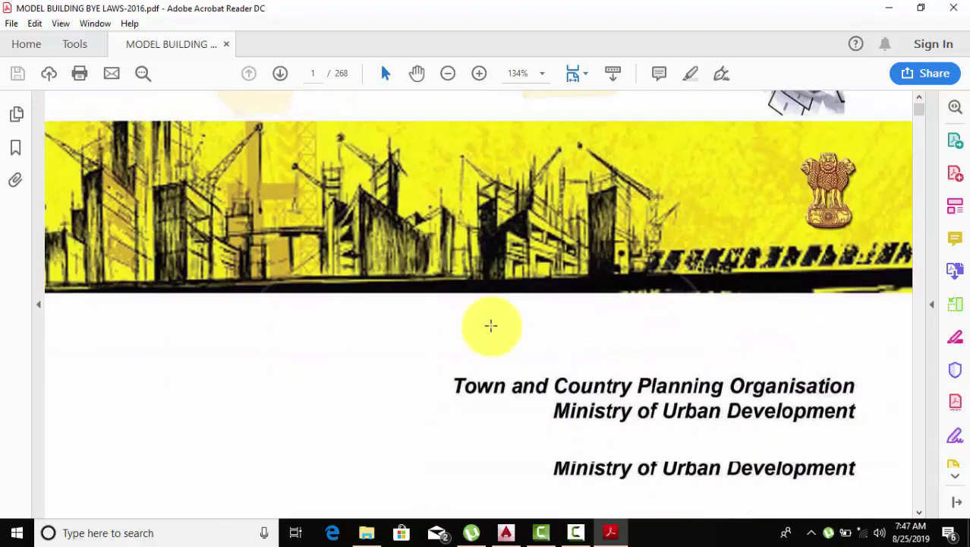
{"action": "scroll", "coordinate": [491, 325], "scroll_direction": "down", "scroll_amount": 2}
{"action": "scroll", "coordinate": [490, 325], "scroll_direction": "down", "scroll_amount": 4}
{"action": "scroll", "coordinate": [490, 325], "scroll_direction": "down", "scroll_amount": 2}
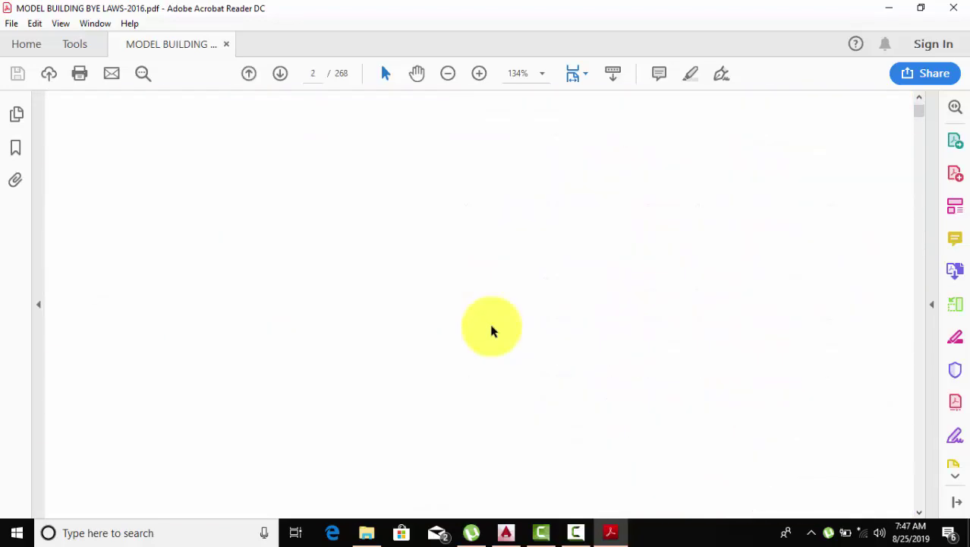
{"action": "scroll", "coordinate": [491, 330], "scroll_direction": "down", "scroll_amount": 3}
{"action": "scroll", "coordinate": [490, 330], "scroll_direction": "down", "scroll_amount": 5}
{"action": "scroll", "coordinate": [492, 328], "scroll_direction": "down", "scroll_amount": 4}
{"action": "scroll", "coordinate": [493, 328], "scroll_direction": "down", "scroll_amount": 5}
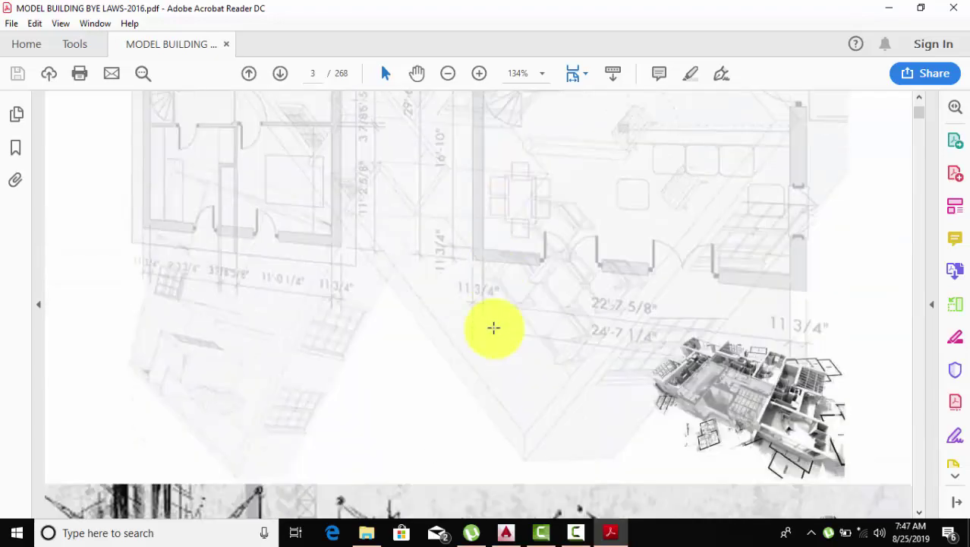
{"action": "scroll", "coordinate": [493, 327], "scroll_direction": "down", "scroll_amount": 5}
{"action": "scroll", "coordinate": [494, 327], "scroll_direction": "down", "scroll_amount": 4}
{"action": "scroll", "coordinate": [493, 327], "scroll_direction": "down", "scroll_amount": 1}
{"action": "scroll", "coordinate": [494, 329], "scroll_direction": "down", "scroll_amount": 5}
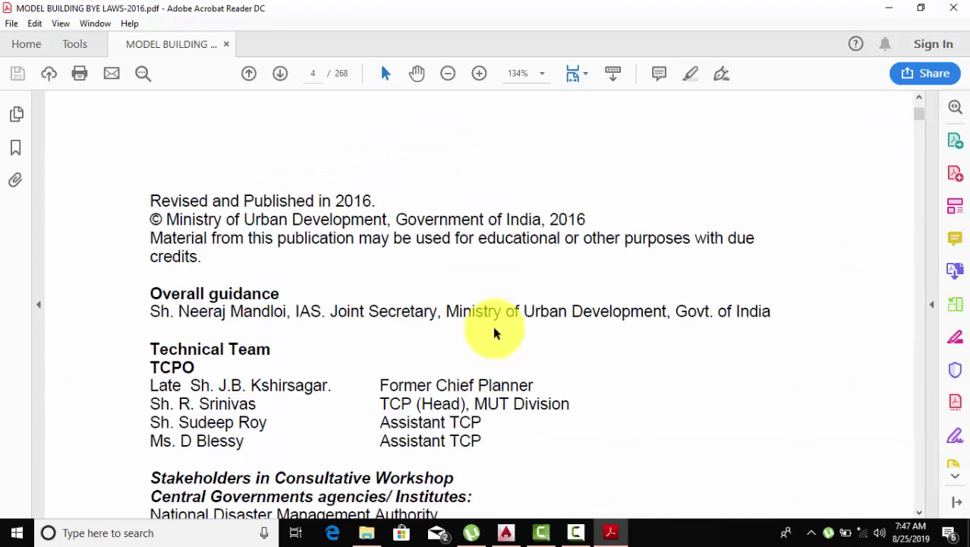
{"action": "scroll", "coordinate": [494, 333], "scroll_direction": "down", "scroll_amount": 2}
{"action": "scroll", "coordinate": [494, 331], "scroll_direction": "down", "scroll_amount": 5}
{"action": "scroll", "coordinate": [494, 329], "scroll_direction": "down", "scroll_amount": 5}
{"action": "scroll", "coordinate": [494, 327], "scroll_direction": "down", "scroll_amount": 4}
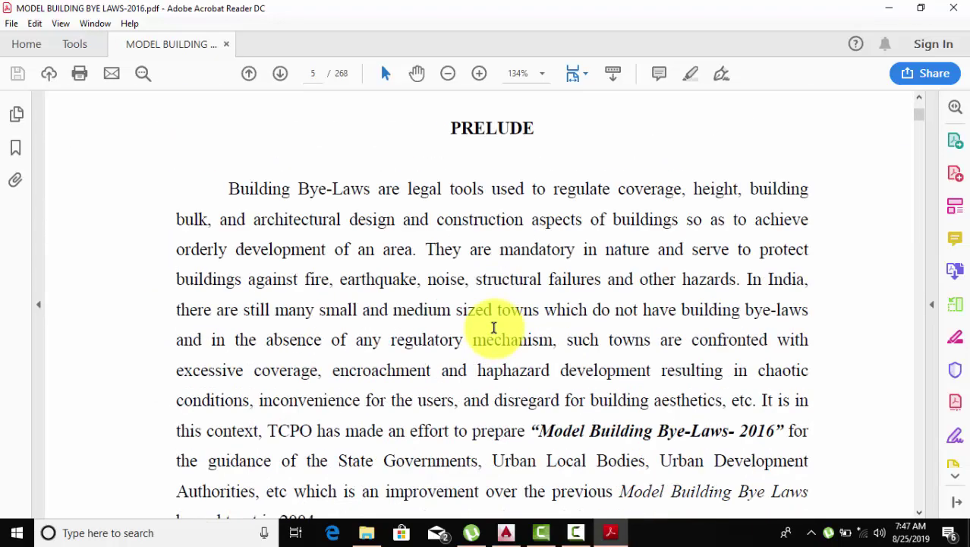
{"action": "scroll", "coordinate": [494, 327], "scroll_direction": "down", "scroll_amount": 5}
{"action": "scroll", "coordinate": [494, 327], "scroll_direction": "down", "scroll_amount": 4}
{"action": "scroll", "coordinate": [494, 328], "scroll_direction": "down", "scroll_amount": 4}
{"action": "scroll", "coordinate": [494, 326], "scroll_direction": "down", "scroll_amount": 4}
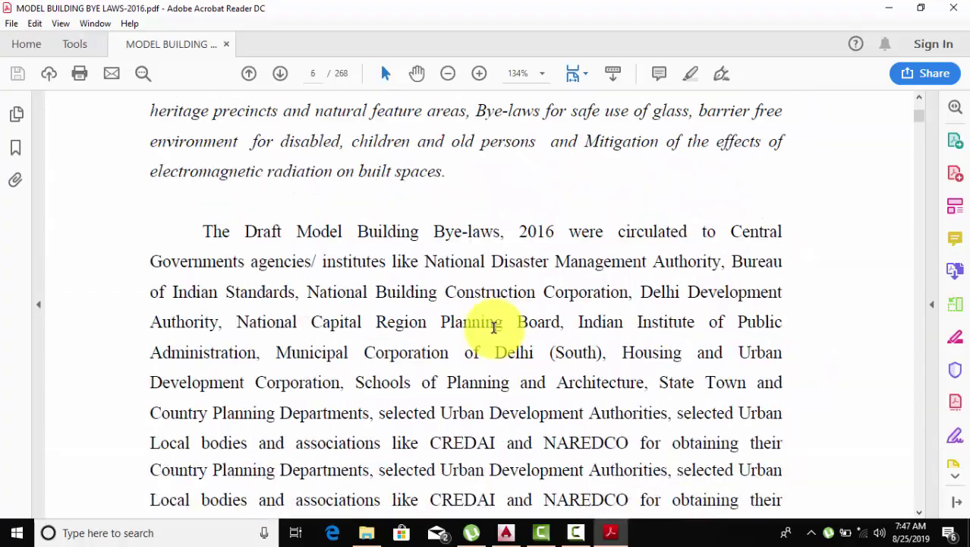
{"action": "scroll", "coordinate": [494, 325], "scroll_direction": "down", "scroll_amount": 4}
{"action": "scroll", "coordinate": [493, 325], "scroll_direction": "down", "scroll_amount": 4}
{"action": "scroll", "coordinate": [494, 324], "scroll_direction": "down", "scroll_amount": 4}
{"action": "scroll", "coordinate": [494, 325], "scroll_direction": "down", "scroll_amount": 4}
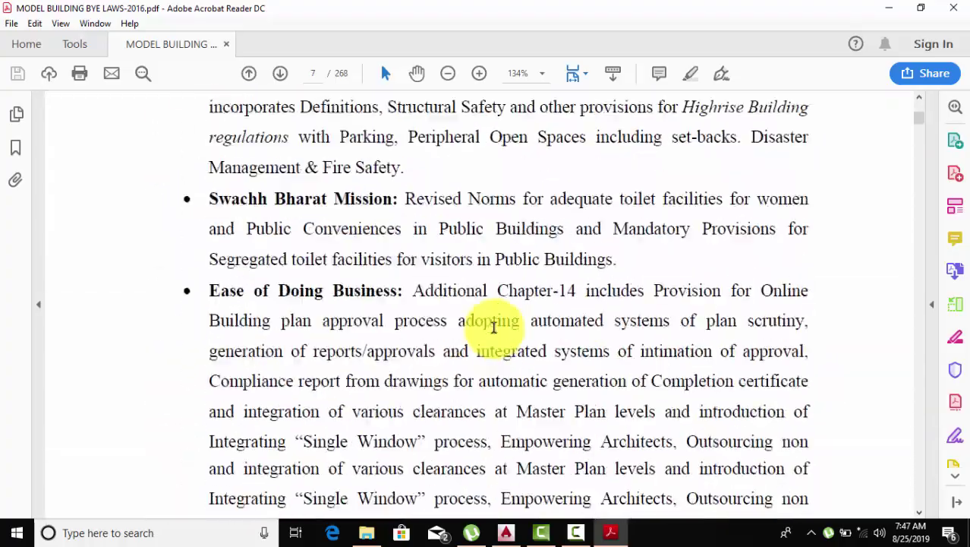
{"action": "scroll", "coordinate": [493, 326], "scroll_direction": "down", "scroll_amount": 4}
{"action": "scroll", "coordinate": [494, 329], "scroll_direction": "down", "scroll_amount": 1}
{"action": "scroll", "coordinate": [493, 329], "scroll_direction": "down", "scroll_amount": 3}
{"action": "scroll", "coordinate": [494, 331], "scroll_direction": "down", "scroll_amount": 3}
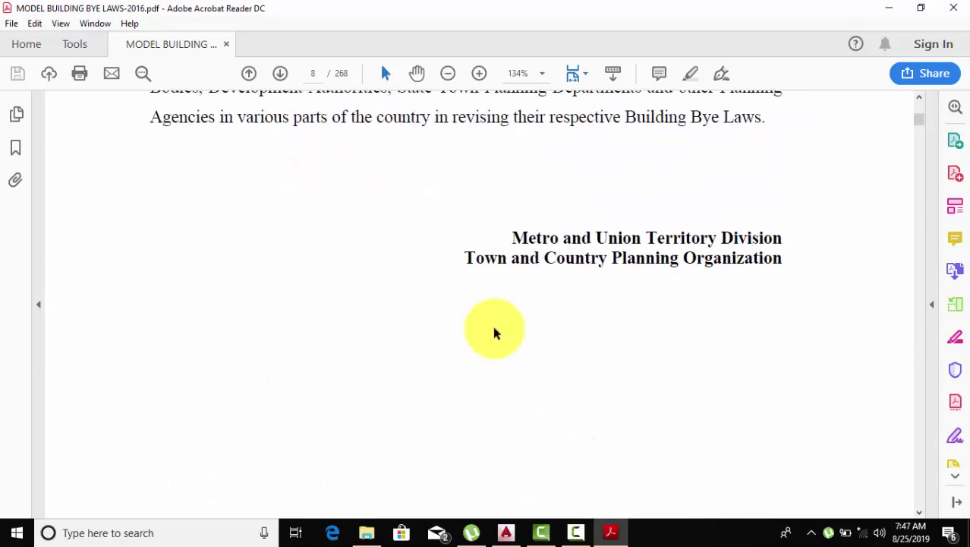
{"action": "scroll", "coordinate": [494, 332], "scroll_direction": "down", "scroll_amount": 4}
{"action": "scroll", "coordinate": [493, 330], "scroll_direction": "down", "scroll_amount": 3}
{"action": "scroll", "coordinate": [492, 325], "scroll_direction": "down", "scroll_amount": 4}
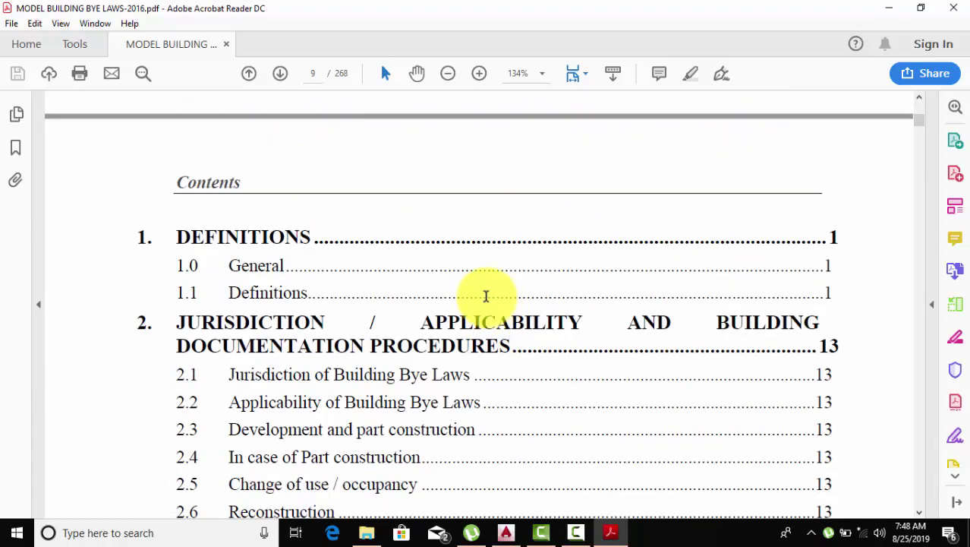
{"action": "scroll", "coordinate": [484, 300], "scroll_direction": "down", "scroll_amount": 2}
{"action": "scroll", "coordinate": [482, 305], "scroll_direction": "down", "scroll_amount": 4}
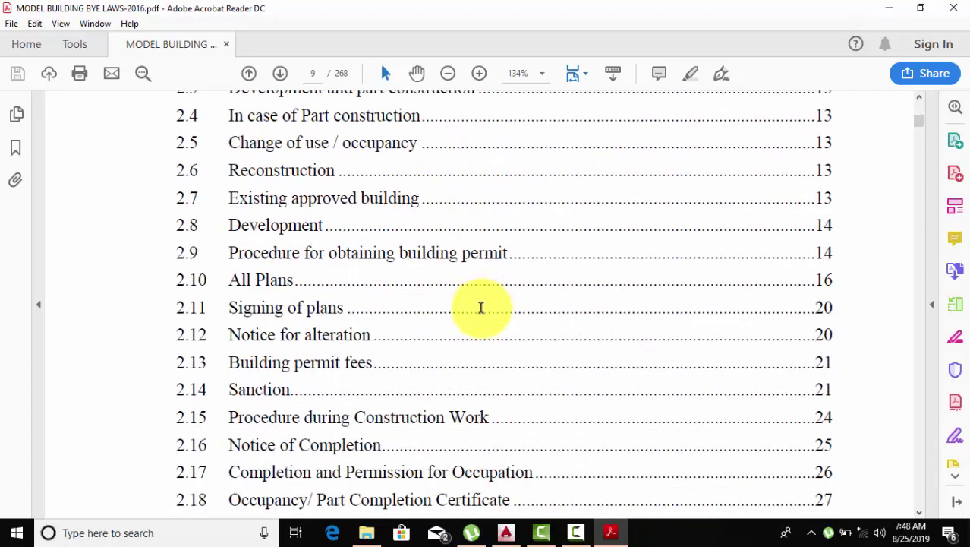
{"action": "scroll", "coordinate": [481, 307], "scroll_direction": "up", "scroll_amount": 2}
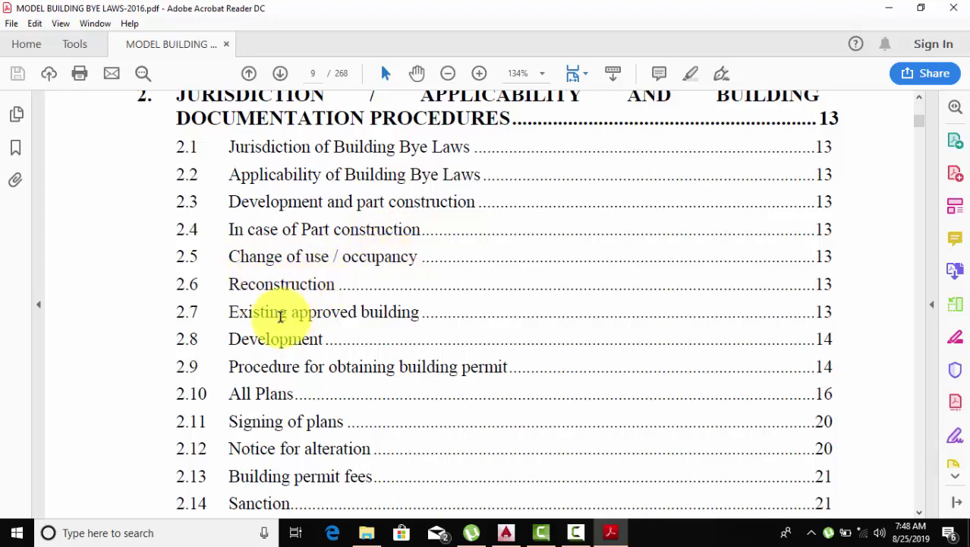
{"action": "scroll", "coordinate": [280, 316], "scroll_direction": "down", "scroll_amount": 2}
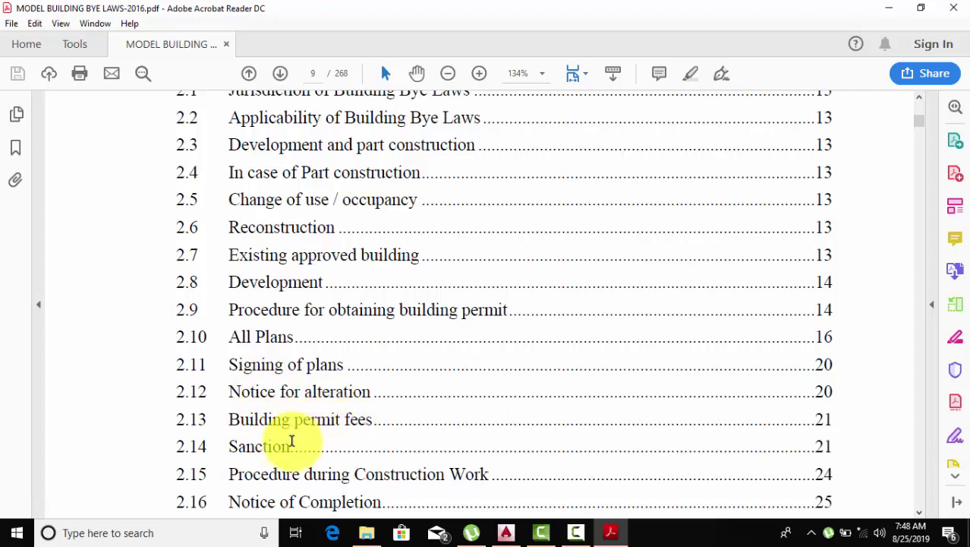
{"action": "scroll", "coordinate": [277, 440], "scroll_direction": "down", "scroll_amount": 1}
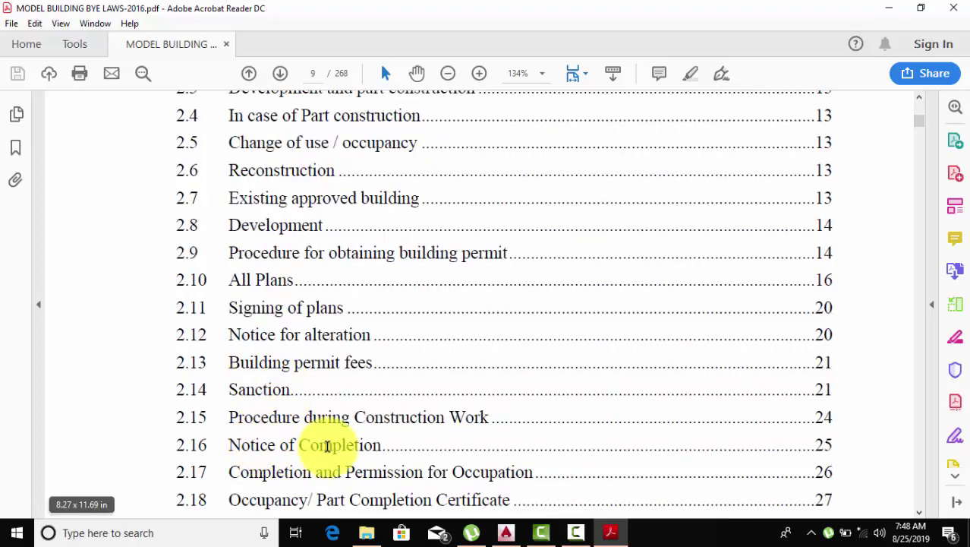
{"action": "scroll", "coordinate": [348, 444], "scroll_direction": "down", "scroll_amount": 1}
{"action": "scroll", "coordinate": [348, 443], "scroll_direction": "down", "scroll_amount": 2}
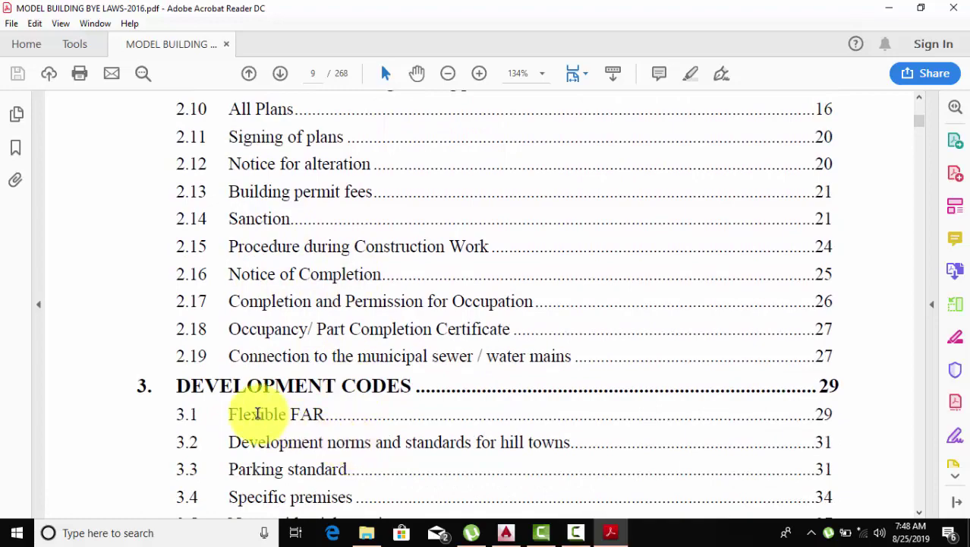
{"action": "scroll", "coordinate": [390, 413], "scroll_direction": "down", "scroll_amount": 1}
{"action": "scroll", "coordinate": [390, 414], "scroll_direction": "down", "scroll_amount": 2}
{"action": "scroll", "coordinate": [390, 414], "scroll_direction": "down", "scroll_amount": 1}
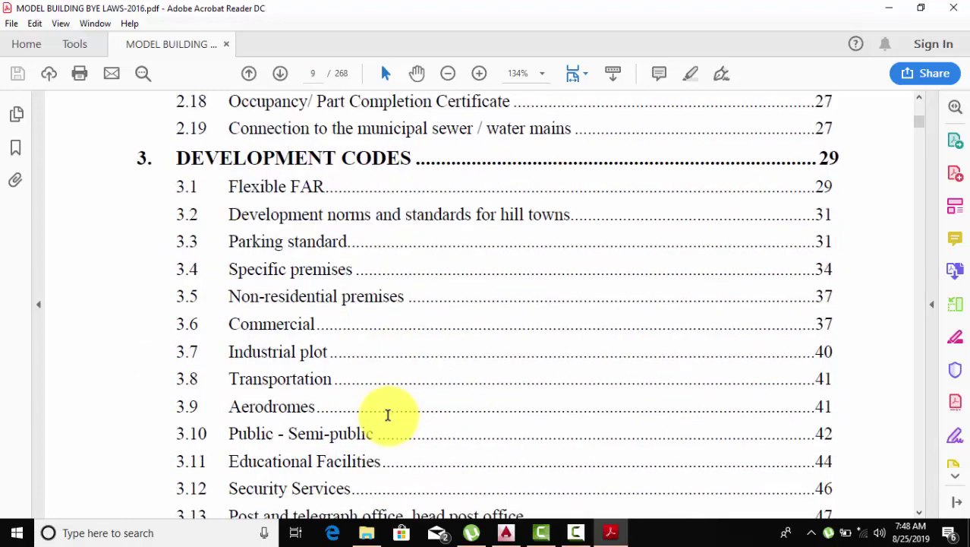
{"action": "scroll", "coordinate": [389, 414], "scroll_direction": "down", "scroll_amount": 2}
{"action": "scroll", "coordinate": [388, 418], "scroll_direction": "down", "scroll_amount": 3}
{"action": "scroll", "coordinate": [388, 417], "scroll_direction": "down", "scroll_amount": 2}
{"action": "scroll", "coordinate": [386, 411], "scroll_direction": "down", "scroll_amount": 1}
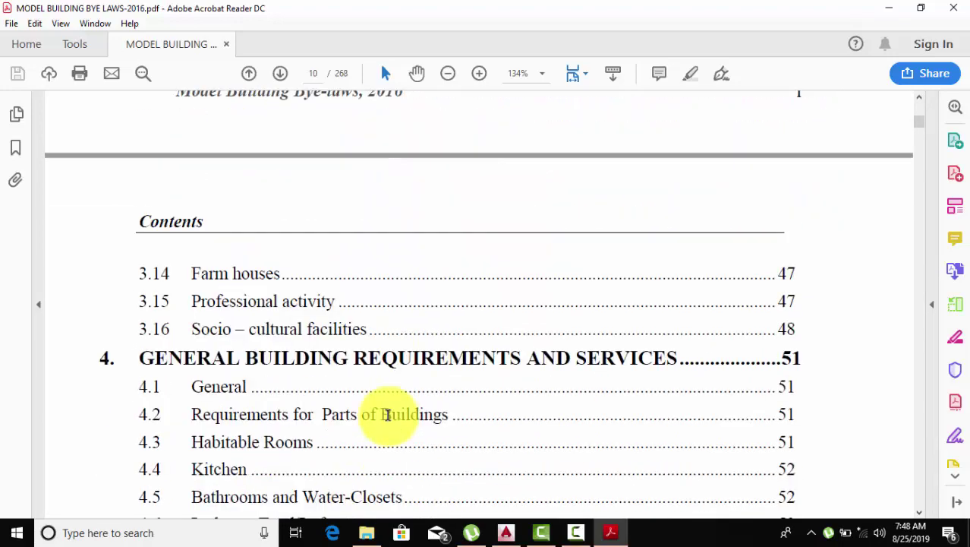
{"action": "scroll", "coordinate": [583, 369], "scroll_direction": "down", "scroll_amount": 2}
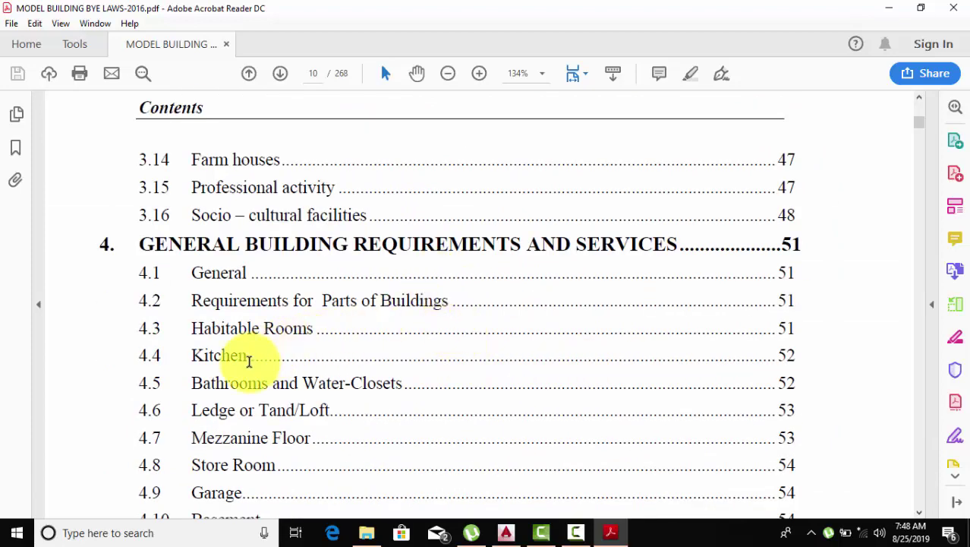
{"action": "scroll", "coordinate": [277, 351], "scroll_direction": "down", "scroll_amount": 1}
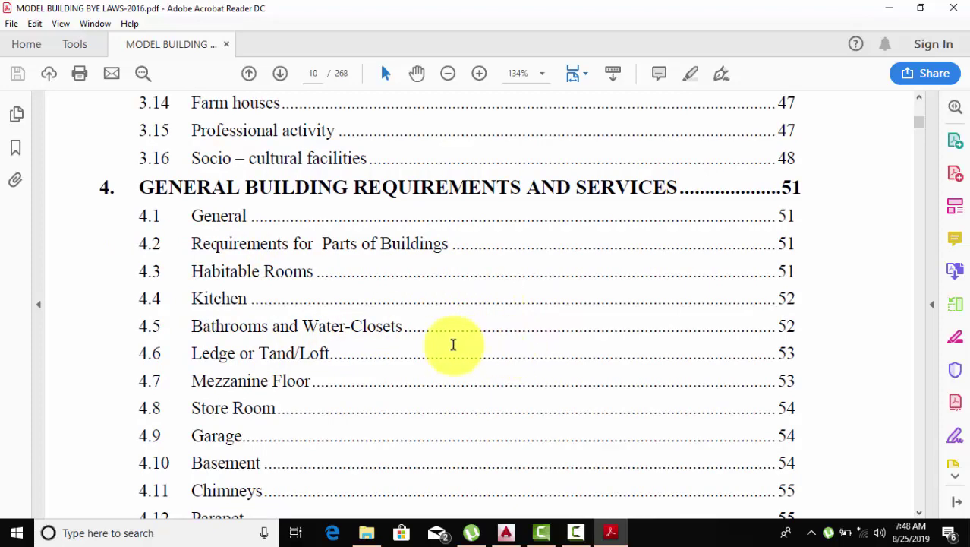
{"action": "scroll", "coordinate": [258, 403], "scroll_direction": "down", "scroll_amount": 1}
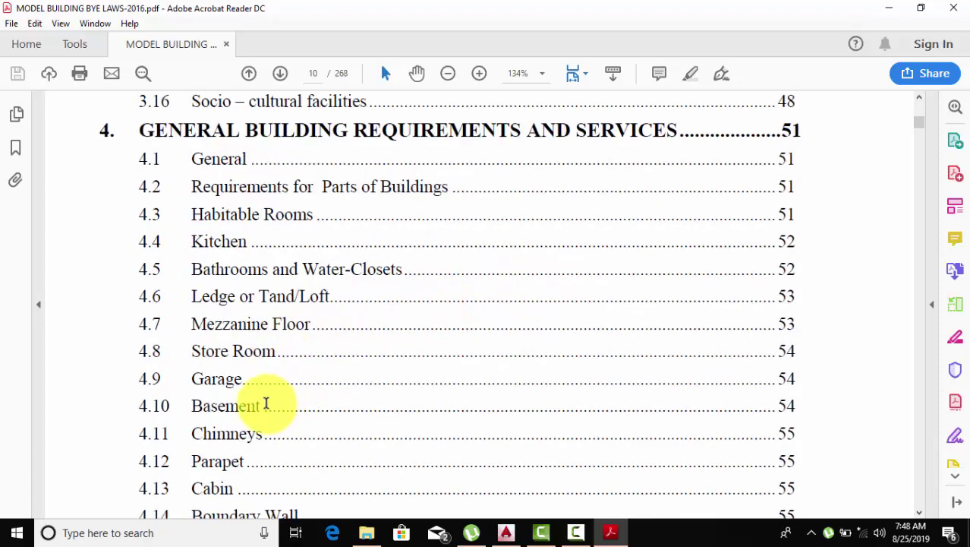
{"action": "scroll", "coordinate": [255, 402], "scroll_direction": "down", "scroll_amount": 1}
{"action": "scroll", "coordinate": [254, 406], "scroll_direction": "down", "scroll_amount": 1}
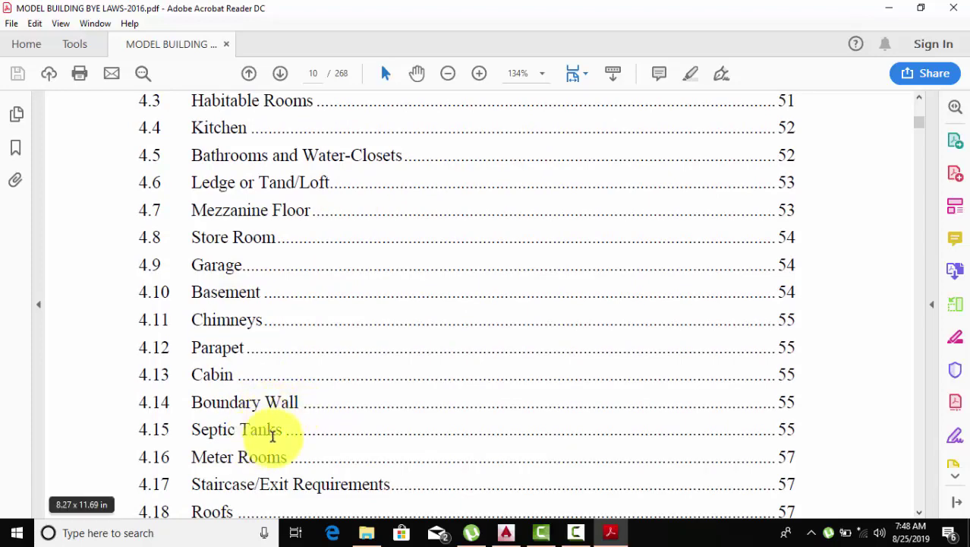
{"action": "scroll", "coordinate": [267, 452], "scroll_direction": "down", "scroll_amount": 1}
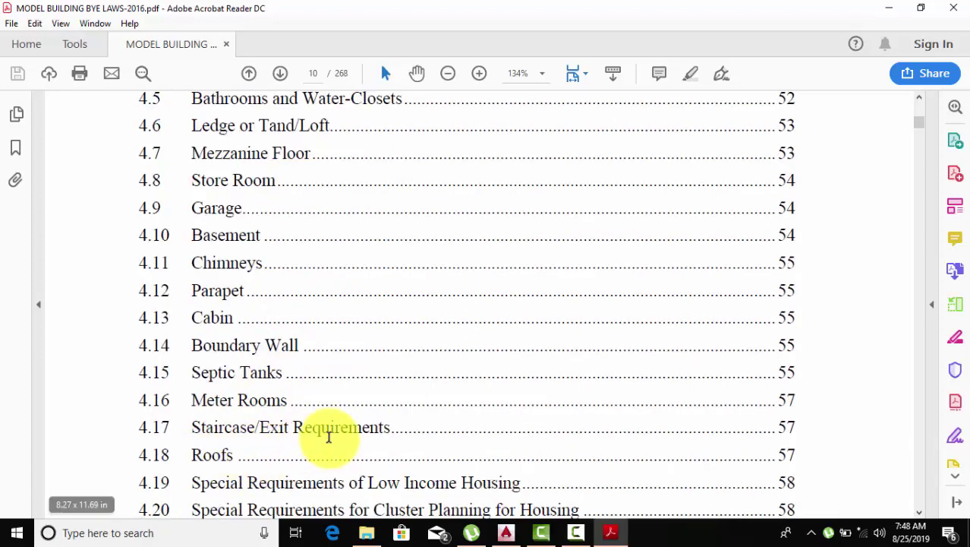
{"action": "scroll", "coordinate": [265, 452], "scroll_direction": "down", "scroll_amount": 1}
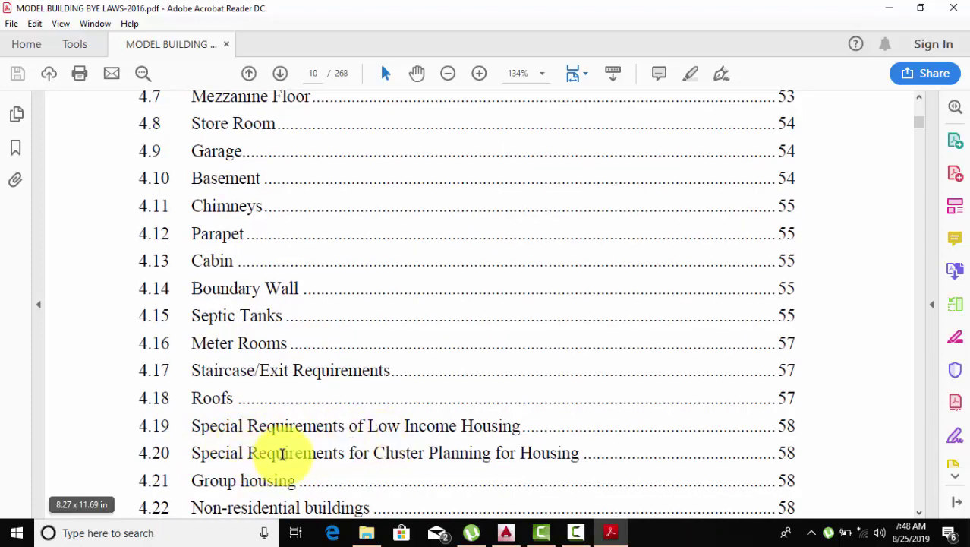
{"action": "scroll", "coordinate": [282, 453], "scroll_direction": "down", "scroll_amount": 2}
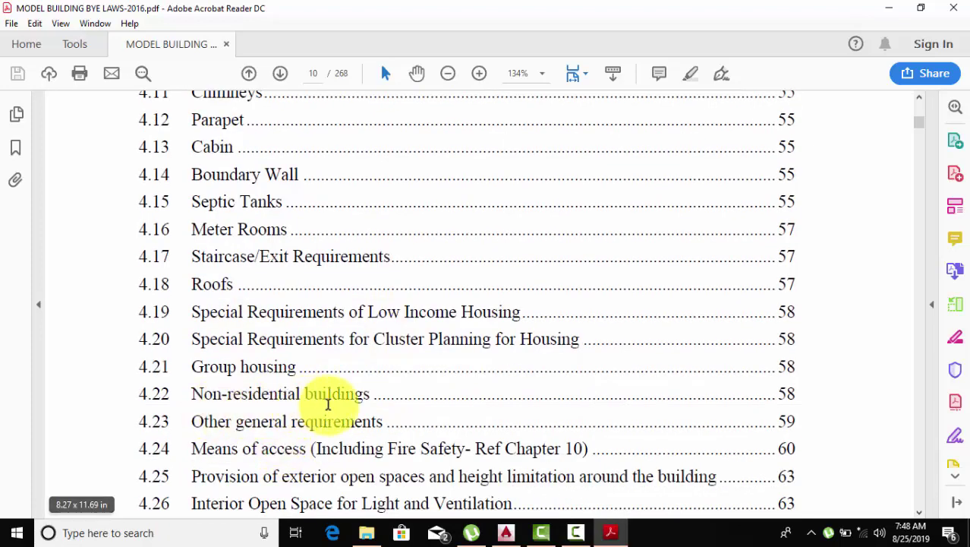
{"action": "scroll", "coordinate": [349, 425], "scroll_direction": "down", "scroll_amount": 1}
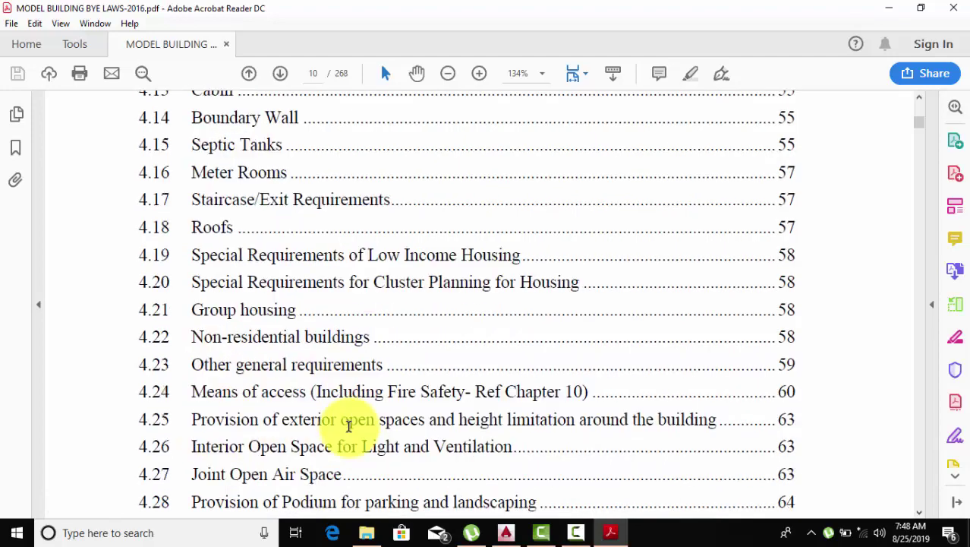
{"action": "scroll", "coordinate": [347, 423], "scroll_direction": "down", "scroll_amount": 1}
{"action": "scroll", "coordinate": [345, 421], "scroll_direction": "down", "scroll_amount": 1}
{"action": "scroll", "coordinate": [342, 416], "scroll_direction": "down", "scroll_amount": 1}
{"action": "scroll", "coordinate": [342, 416], "scroll_direction": "down", "scroll_amount": 2}
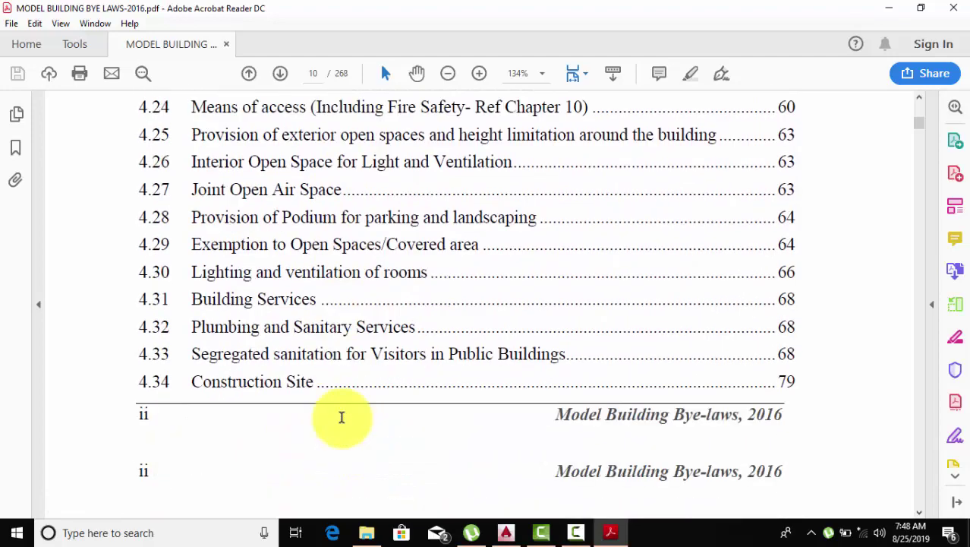
{"action": "scroll", "coordinate": [342, 416], "scroll_direction": "down", "scroll_amount": 1}
{"action": "scroll", "coordinate": [342, 416], "scroll_direction": "down", "scroll_amount": 3}
{"action": "scroll", "coordinate": [341, 417], "scroll_direction": "down", "scroll_amount": 1}
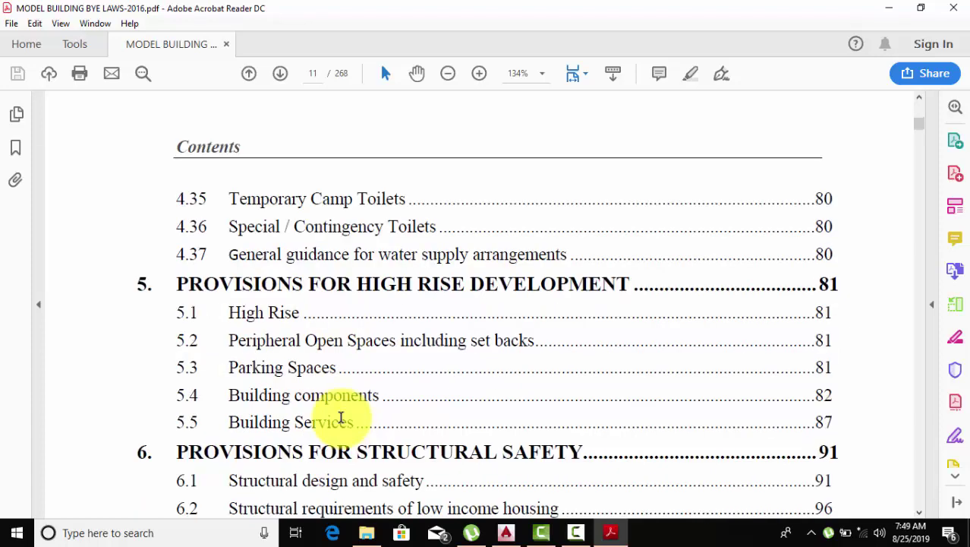
{"action": "scroll", "coordinate": [341, 417], "scroll_direction": "down", "scroll_amount": 1}
{"action": "scroll", "coordinate": [340, 416], "scroll_direction": "down", "scroll_amount": 1}
{"action": "scroll", "coordinate": [338, 417], "scroll_direction": "down", "scroll_amount": 4}
{"action": "scroll", "coordinate": [338, 417], "scroll_direction": "down", "scroll_amount": 2}
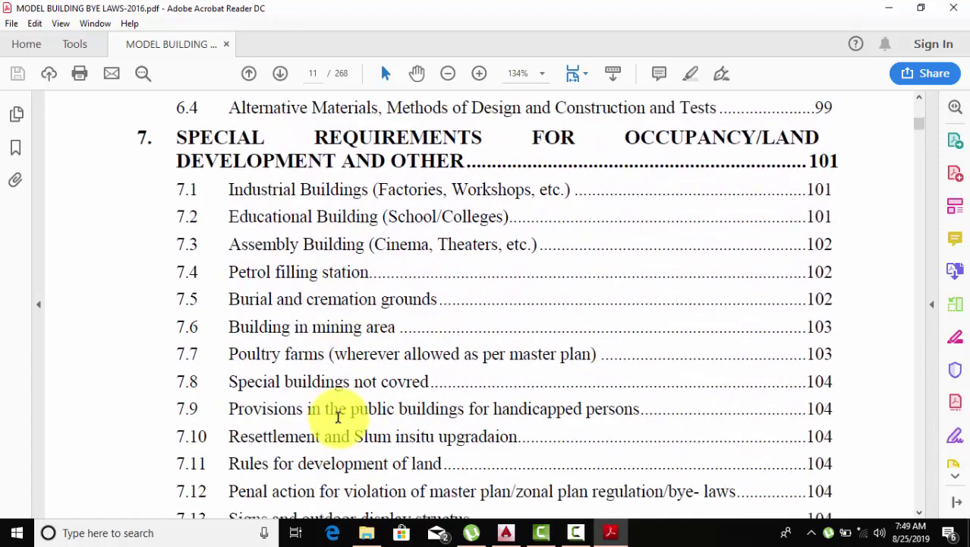
{"action": "scroll", "coordinate": [336, 410], "scroll_direction": "down", "scroll_amount": 1}
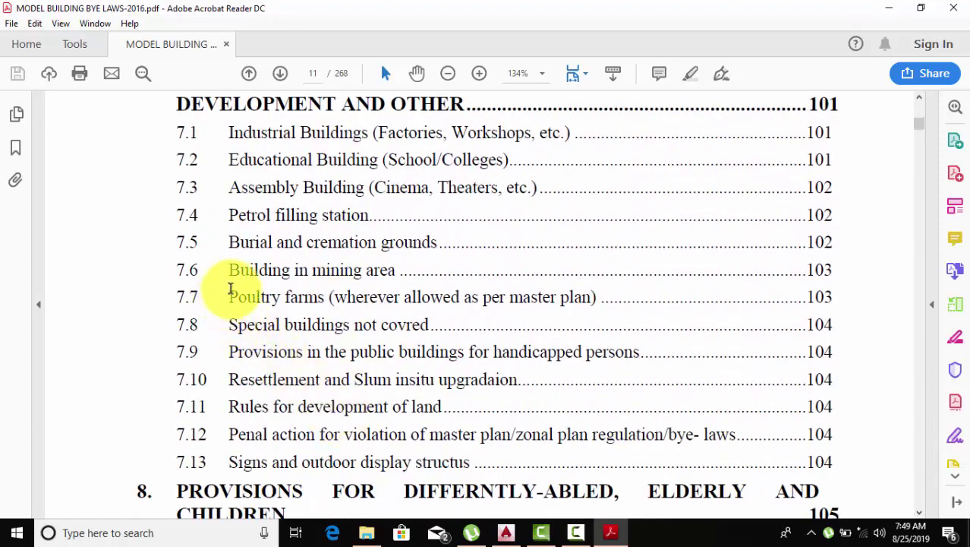
{"action": "scroll", "coordinate": [358, 275], "scroll_direction": "down", "scroll_amount": 2}
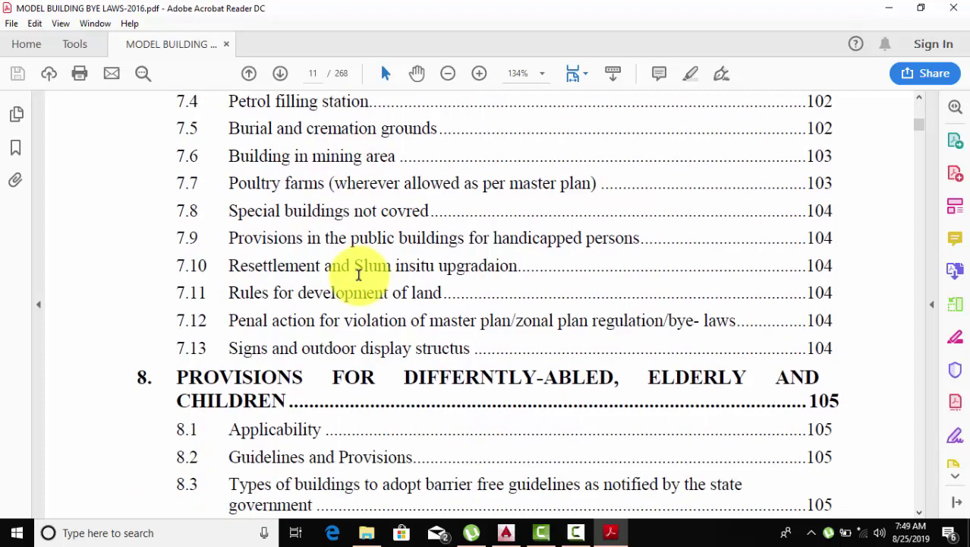
{"action": "scroll", "coordinate": [356, 278], "scroll_direction": "down", "scroll_amount": 2}
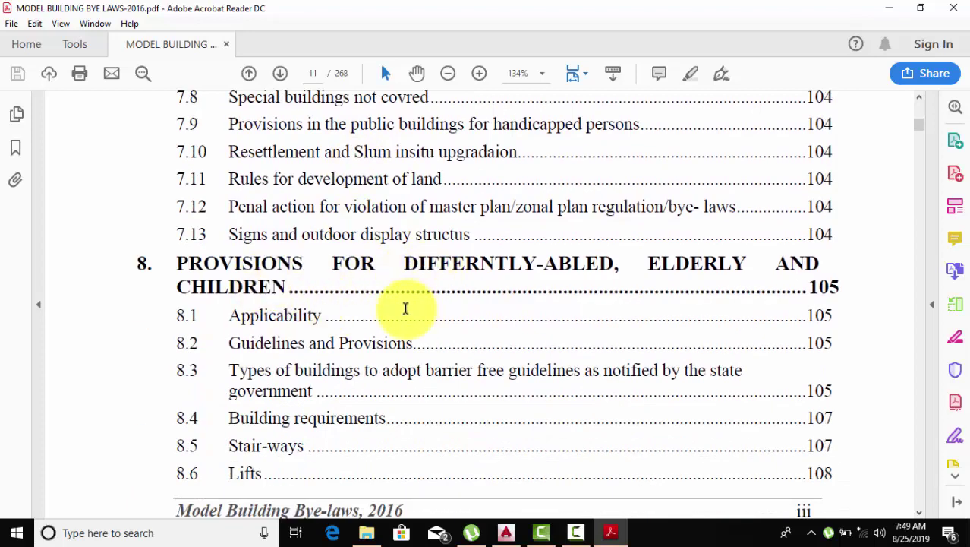
{"action": "scroll", "coordinate": [403, 308], "scroll_direction": "down", "scroll_amount": 2}
{"action": "scroll", "coordinate": [403, 317], "scroll_direction": "down", "scroll_amount": 2}
{"action": "scroll", "coordinate": [403, 311], "scroll_direction": "down", "scroll_amount": 1}
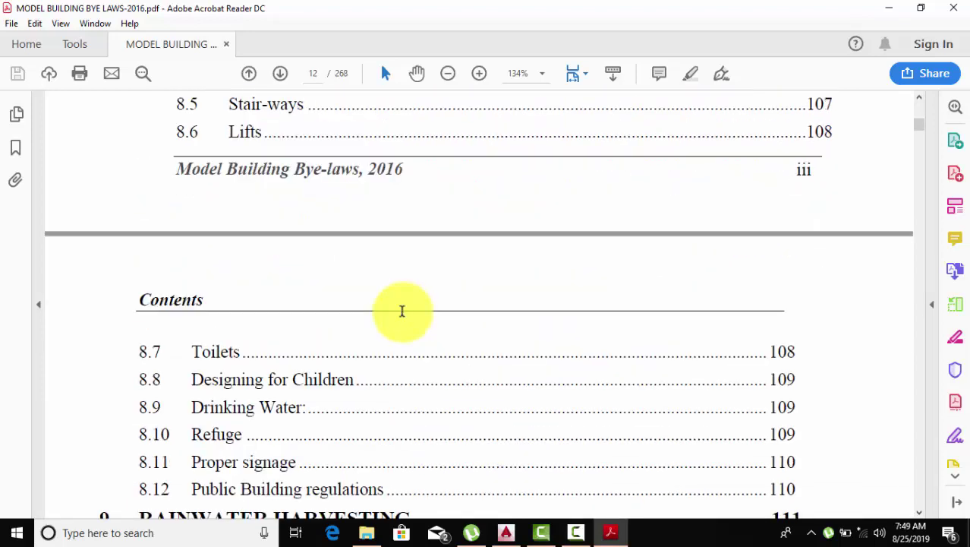
{"action": "scroll", "coordinate": [401, 310], "scroll_direction": "down", "scroll_amount": 3}
Scroll past sections 10–13 to page 14, where contents end with section 14 and the Annexures.
{"action": "scroll", "coordinate": [308, 302], "scroll_direction": "down", "scroll_amount": 1}
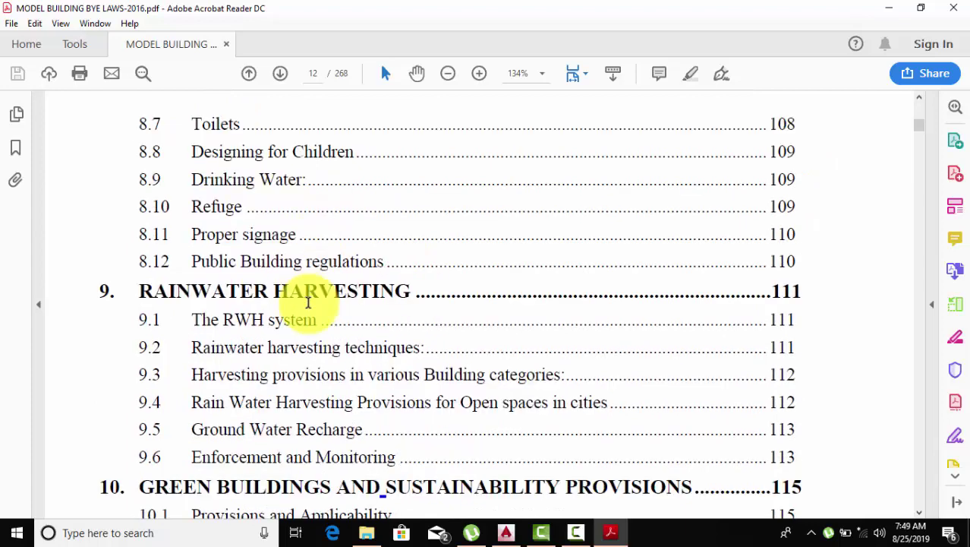
{"action": "scroll", "coordinate": [318, 292], "scroll_direction": "down", "scroll_amount": 3}
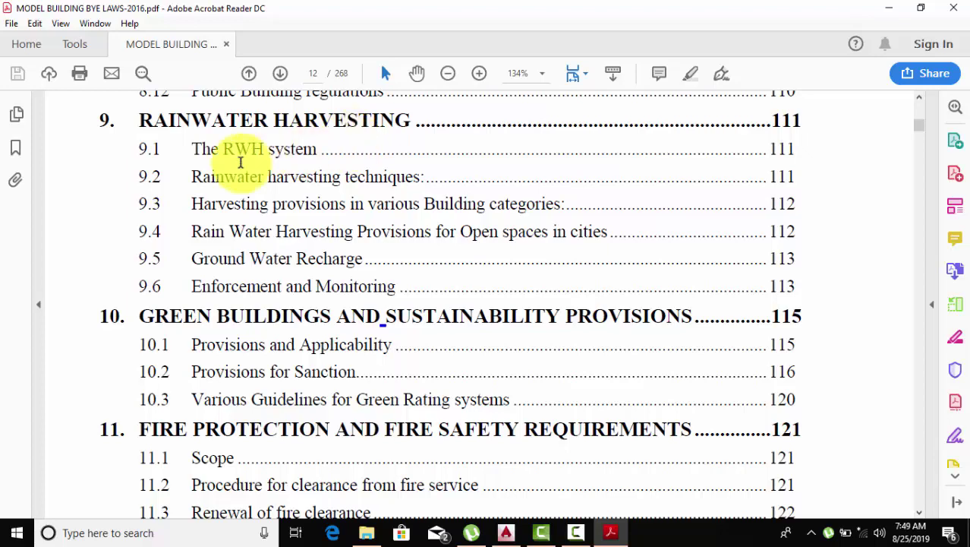
{"action": "scroll", "coordinate": [332, 228], "scroll_direction": "down", "scroll_amount": 1}
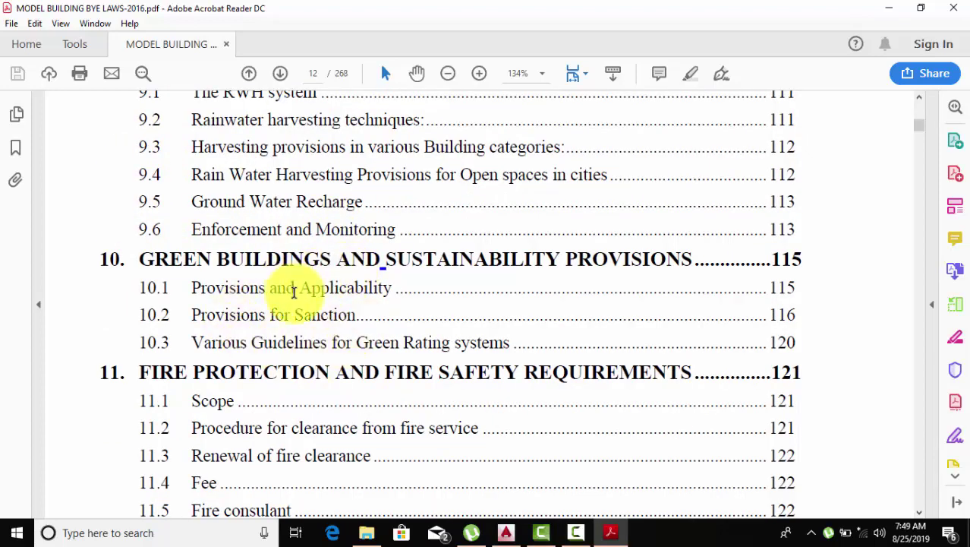
{"action": "scroll", "coordinate": [294, 293], "scroll_direction": "down", "scroll_amount": 2}
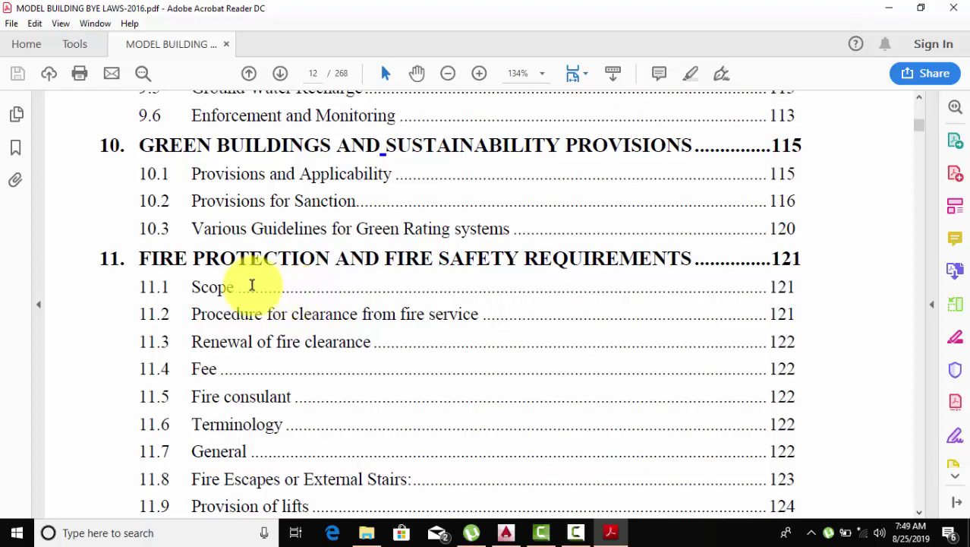
{"action": "scroll", "coordinate": [523, 274], "scroll_direction": "down", "scroll_amount": 1}
{"action": "scroll", "coordinate": [523, 275], "scroll_direction": "down", "scroll_amount": 1}
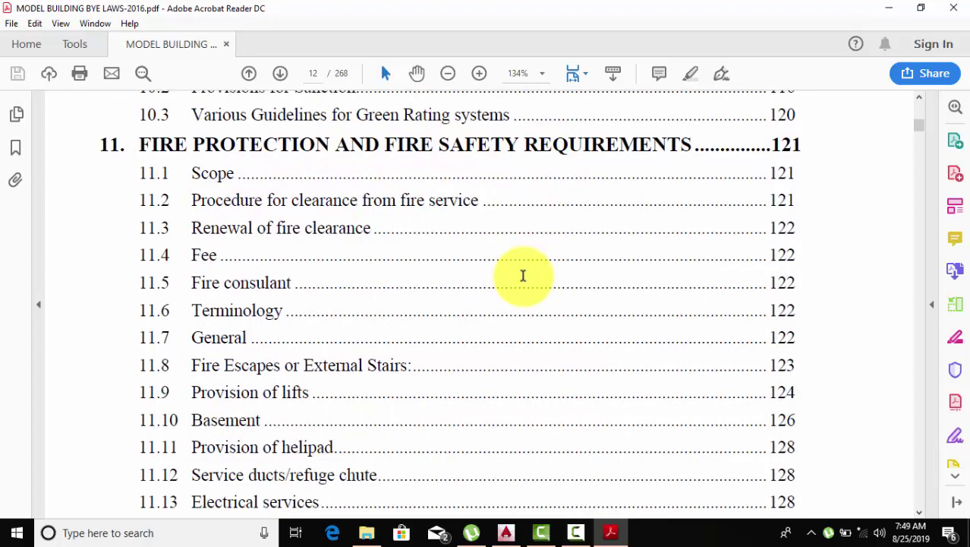
{"action": "scroll", "coordinate": [523, 274], "scroll_direction": "down", "scroll_amount": 4}
{"action": "scroll", "coordinate": [523, 275], "scroll_direction": "down", "scroll_amount": 4}
{"action": "scroll", "coordinate": [523, 275], "scroll_direction": "down", "scroll_amount": 2}
{"action": "scroll", "coordinate": [523, 275], "scroll_direction": "down", "scroll_amount": 4}
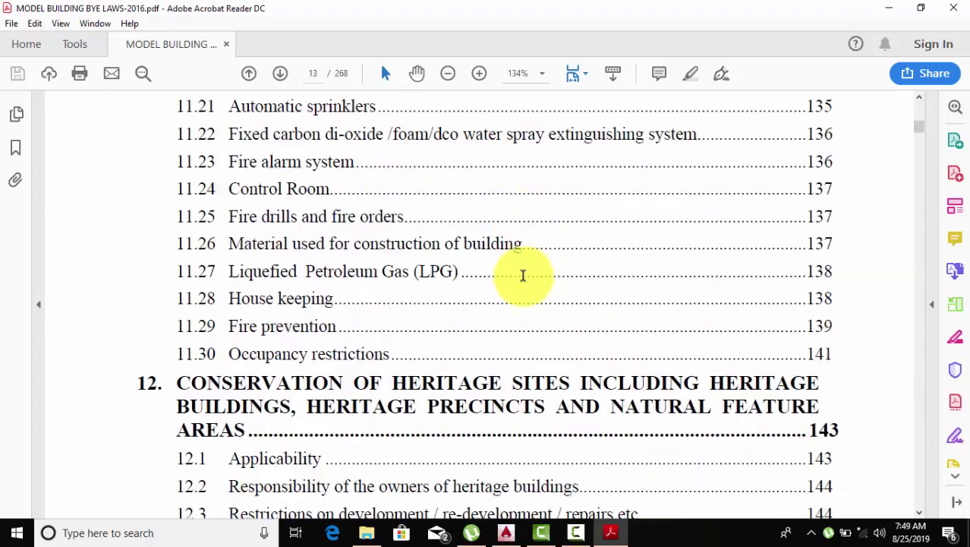
{"action": "scroll", "coordinate": [523, 275], "scroll_direction": "down", "scroll_amount": 2}
{"action": "scroll", "coordinate": [523, 274], "scroll_direction": "down", "scroll_amount": 1}
{"action": "scroll", "coordinate": [523, 274], "scroll_direction": "down", "scroll_amount": 2}
{"action": "scroll", "coordinate": [524, 275], "scroll_direction": "down", "scroll_amount": 1}
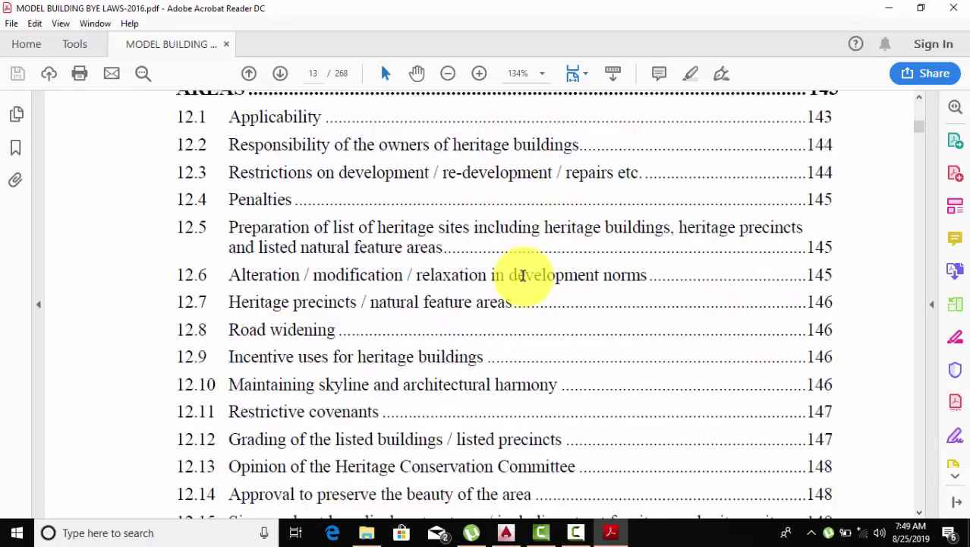
{"action": "scroll", "coordinate": [523, 275], "scroll_direction": "down", "scroll_amount": 4}
{"action": "scroll", "coordinate": [523, 275], "scroll_direction": "down", "scroll_amount": 2}
{"action": "scroll", "coordinate": [523, 275], "scroll_direction": "down", "scroll_amount": 2}
{"action": "scroll", "coordinate": [523, 274], "scroll_direction": "down", "scroll_amount": 3}
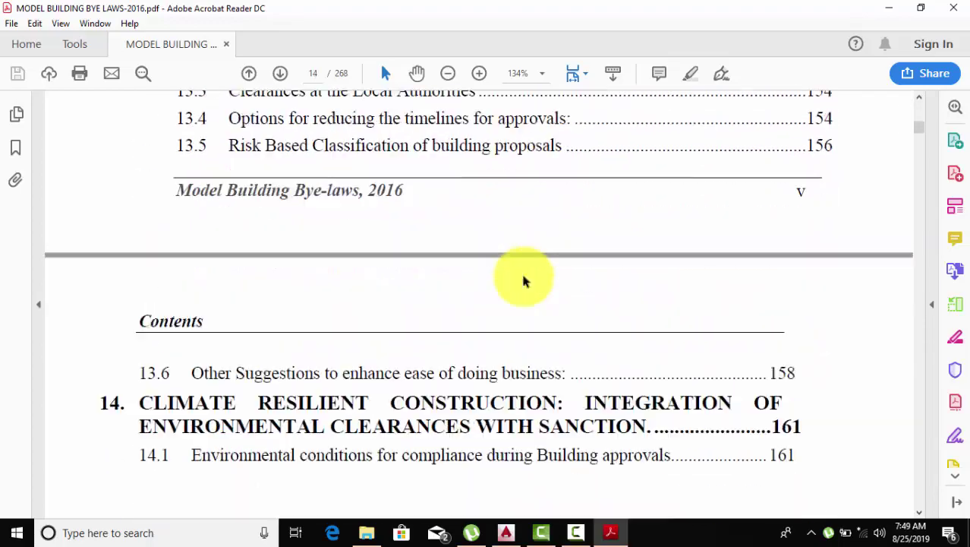
{"action": "scroll", "coordinate": [523, 274], "scroll_direction": "down", "scroll_amount": 3}
{"action": "scroll", "coordinate": [523, 274], "scroll_direction": "down", "scroll_amount": 4}
{"action": "scroll", "coordinate": [524, 275], "scroll_direction": "down", "scroll_amount": 1}
{"action": "scroll", "coordinate": [523, 280], "scroll_direction": "down", "scroll_amount": 1}
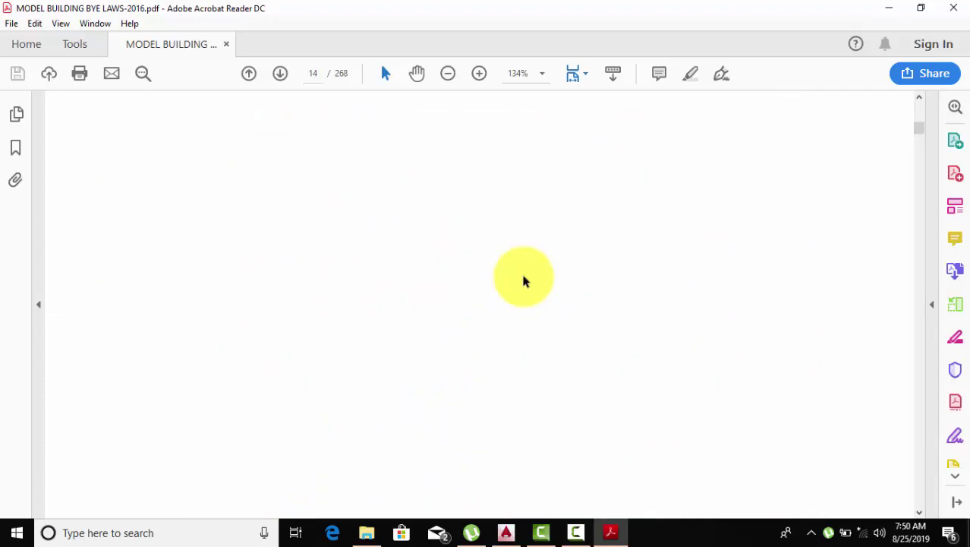
{"action": "scroll", "coordinate": [523, 281], "scroll_direction": "up", "scroll_amount": 4}
{"action": "scroll", "coordinate": [523, 281], "scroll_direction": "up", "scroll_amount": 2}
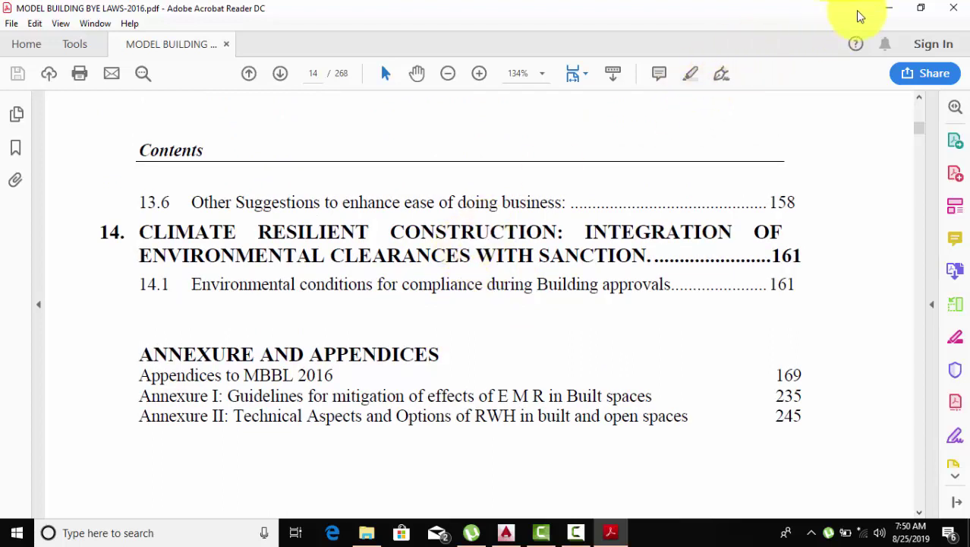
Minimize Acrobat, open a desktop image in Photos, then bring AutoCAD's Drawing1 back to front.
{"action": "left_click", "coordinate": [889, 9]}
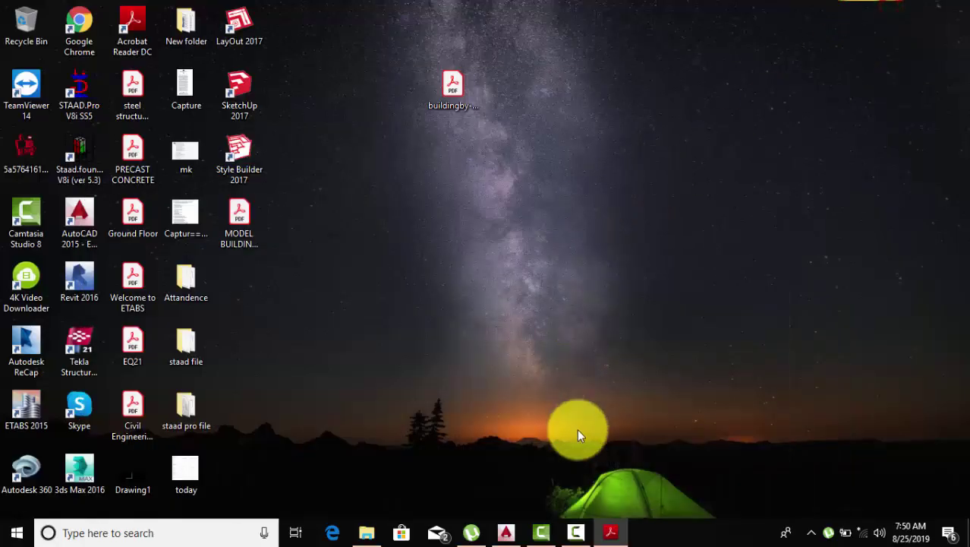
{"action": "left_click", "coordinate": [506, 532]}
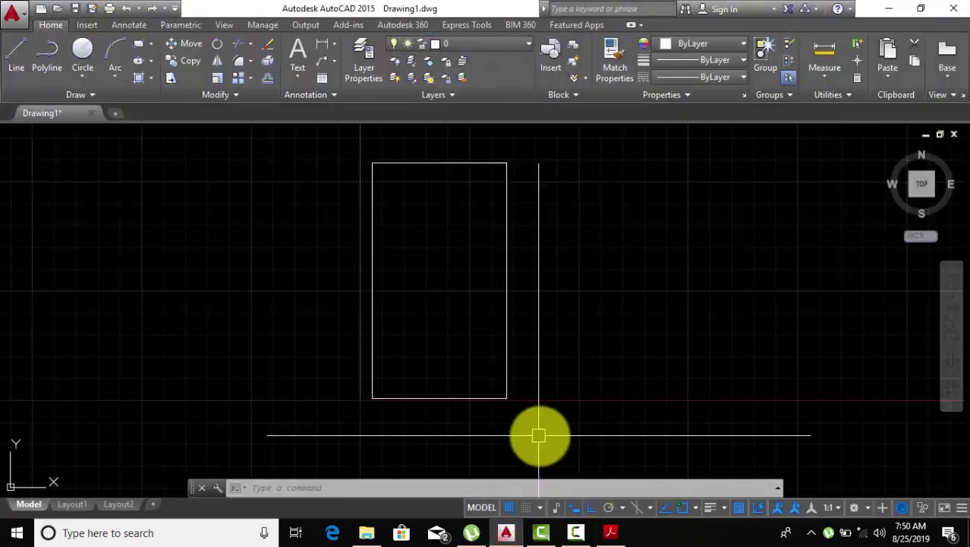
{"action": "left_click", "coordinate": [887, 7]}
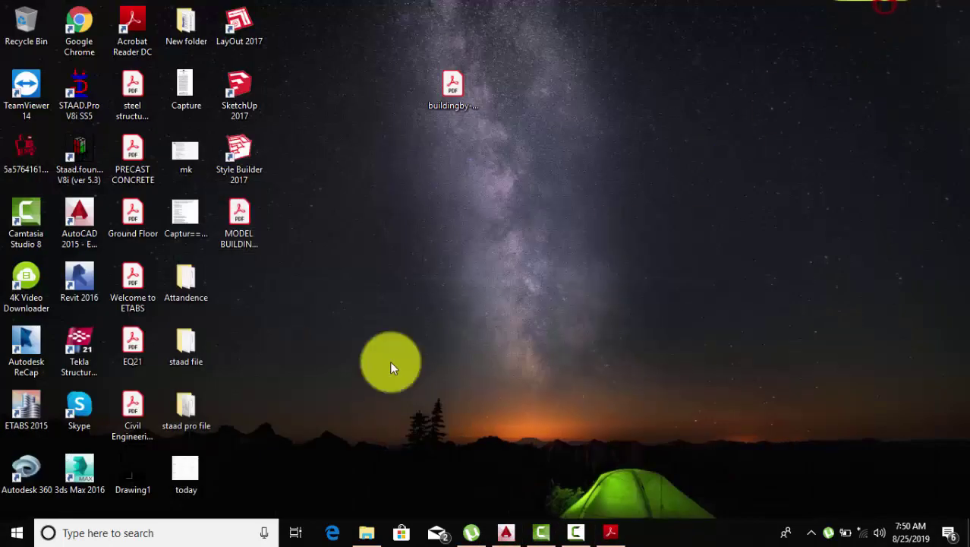
{"action": "double_click", "coordinate": [191, 474]}
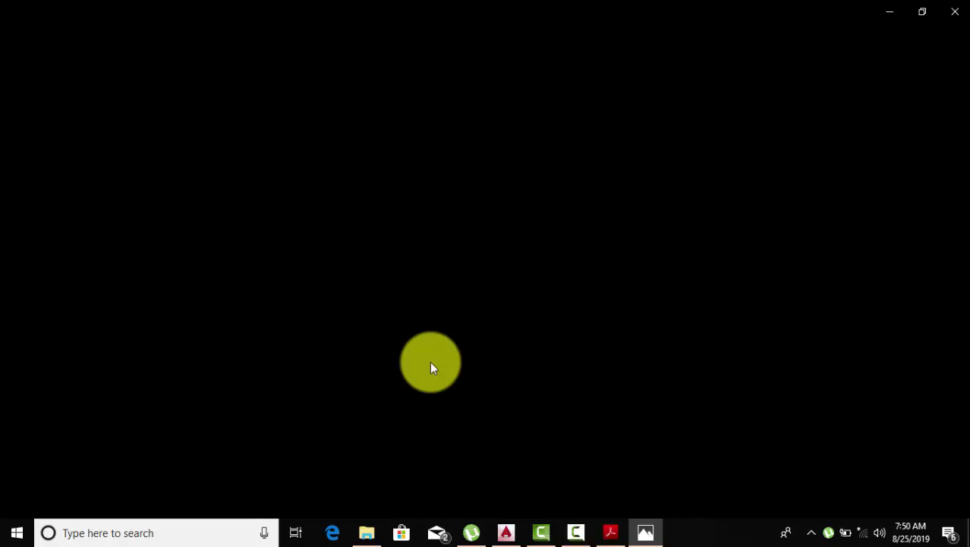
{"action": "left_click", "coordinate": [506, 533]}
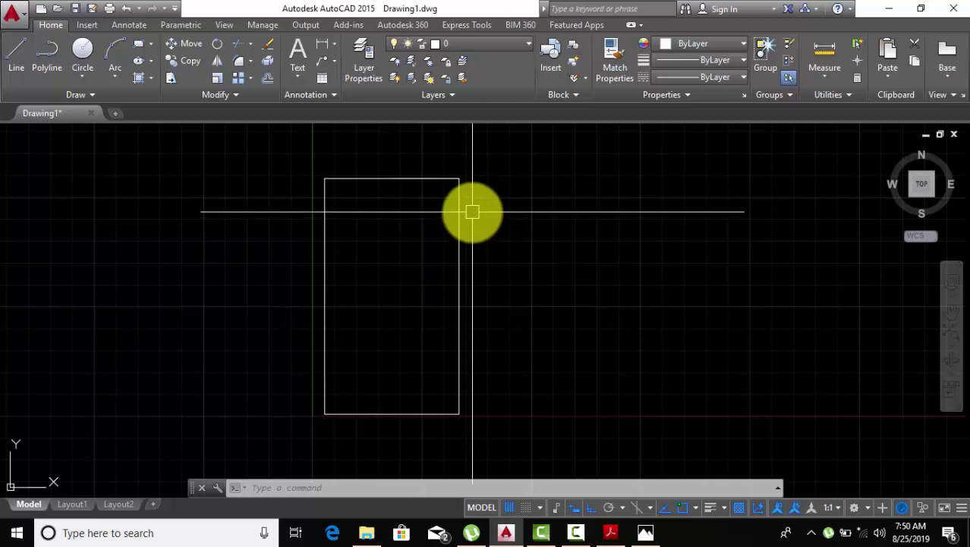
Select the rectangle's right edge and start Offset with a 9-inch distance.
{"action": "left_click_drag", "start_coordinate": [473, 212], "coordinate": [438, 236]}
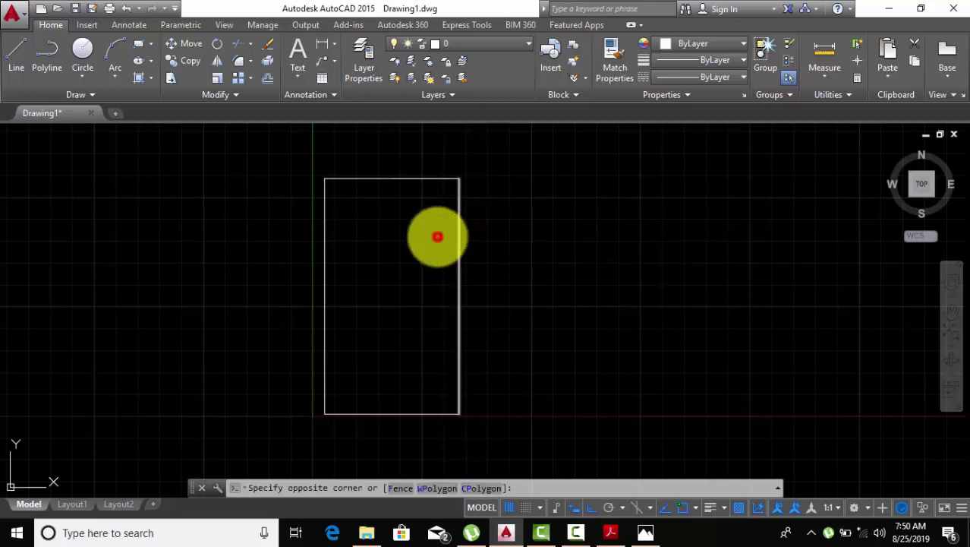
{"action": "left_click", "coordinate": [437, 236]}
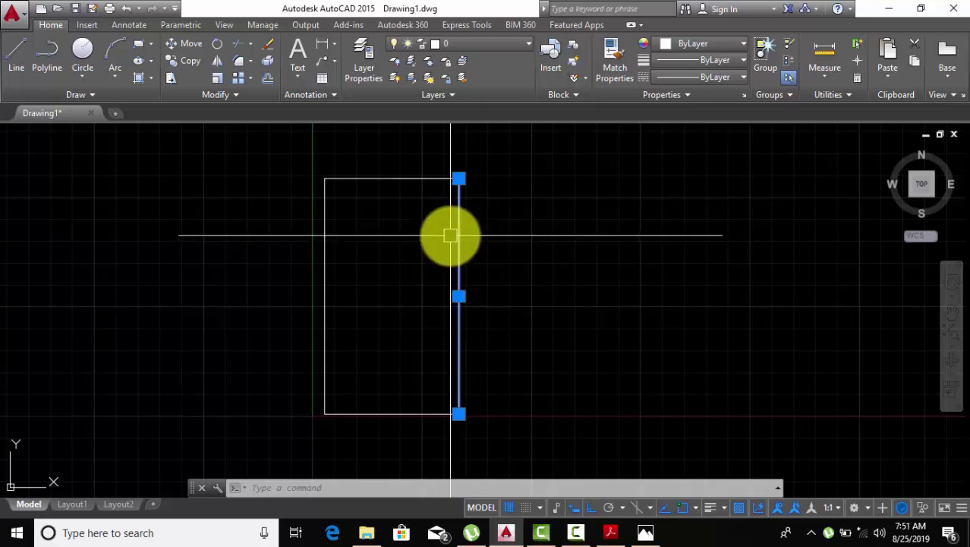
{"action": "left_click", "coordinate": [268, 79]}
{"action": "left_click", "coordinate": [507, 227]}
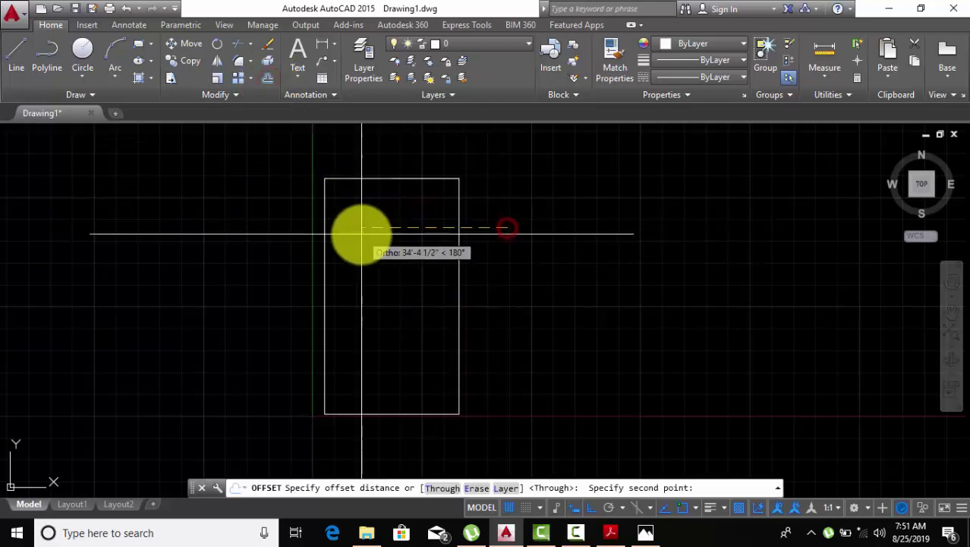
{"action": "type", "text": "9"}
{"action": "key", "text": "Return"}
Offset the right, top, left and bottom edges 9 inches inward, then end Offset.
{"action": "left_click", "coordinate": [457, 234]}
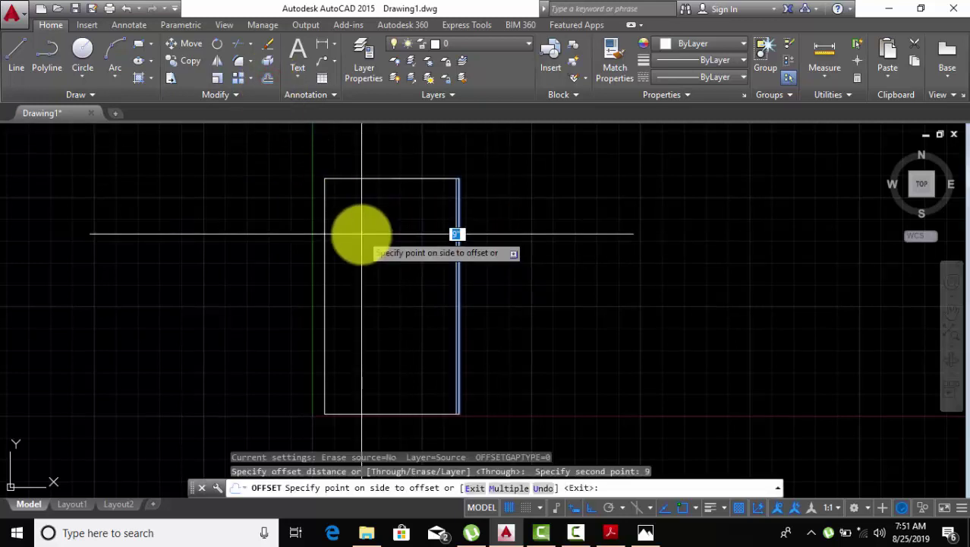
{"action": "left_click", "coordinate": [360, 233]}
{"action": "left_click", "coordinate": [374, 179]}
{"action": "left_click", "coordinate": [357, 224]}
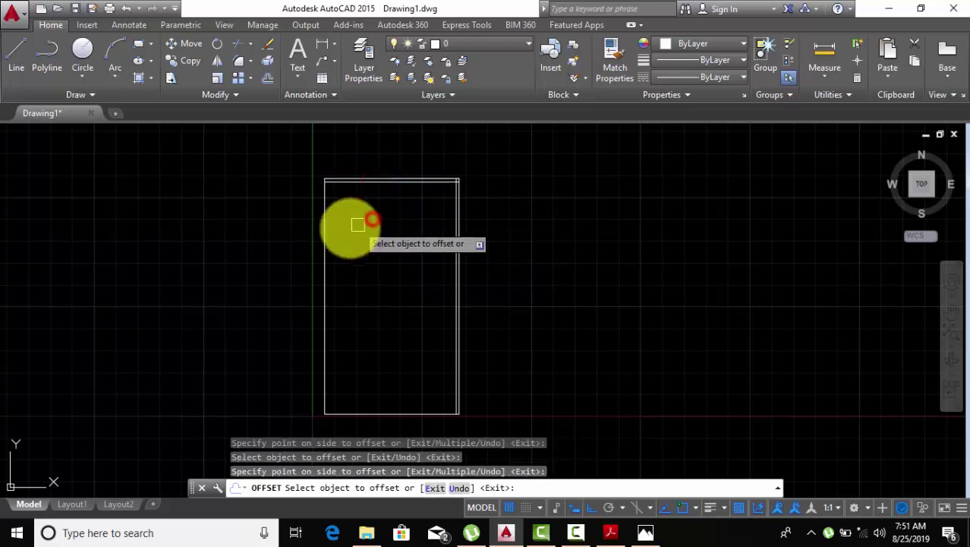
{"action": "left_click", "coordinate": [324, 232]}
{"action": "left_click", "coordinate": [379, 238]}
{"action": "left_click", "coordinate": [381, 414]}
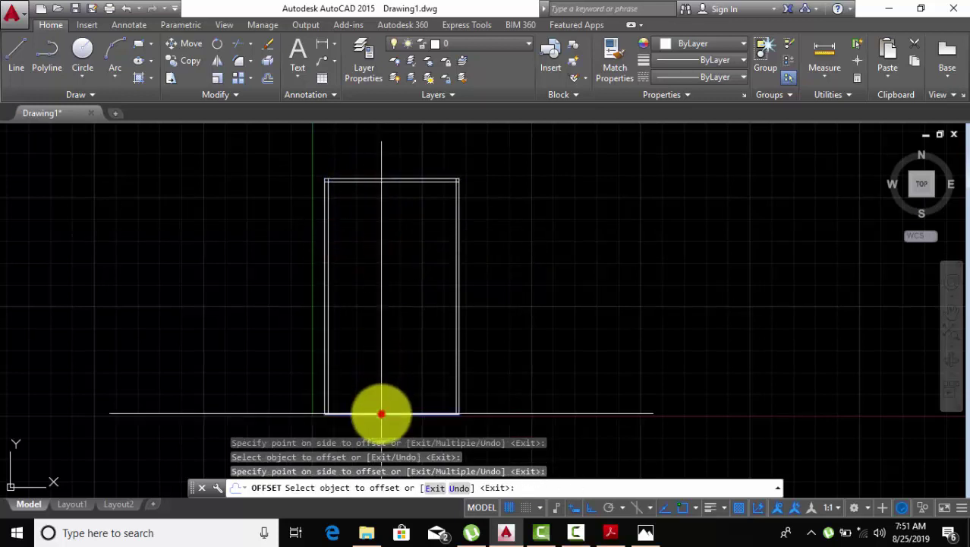
{"action": "left_click", "coordinate": [381, 369]}
{"action": "right_click", "coordinate": [525, 231]}
{"action": "left_click", "coordinate": [556, 253]}
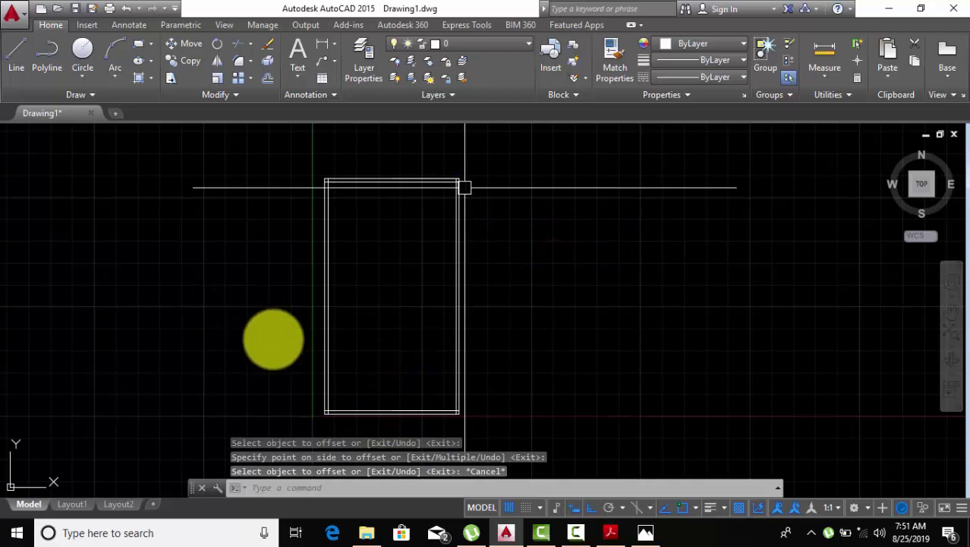
{"action": "mouse_move", "coordinate": [372, 323]}
{"action": "middle_mouse_down"}
{"action": "mouse_move", "coordinate": [376, 312]}
{"action": "mouse_move", "coordinate": [372, 363]}
{"action": "middle_mouse_up"}
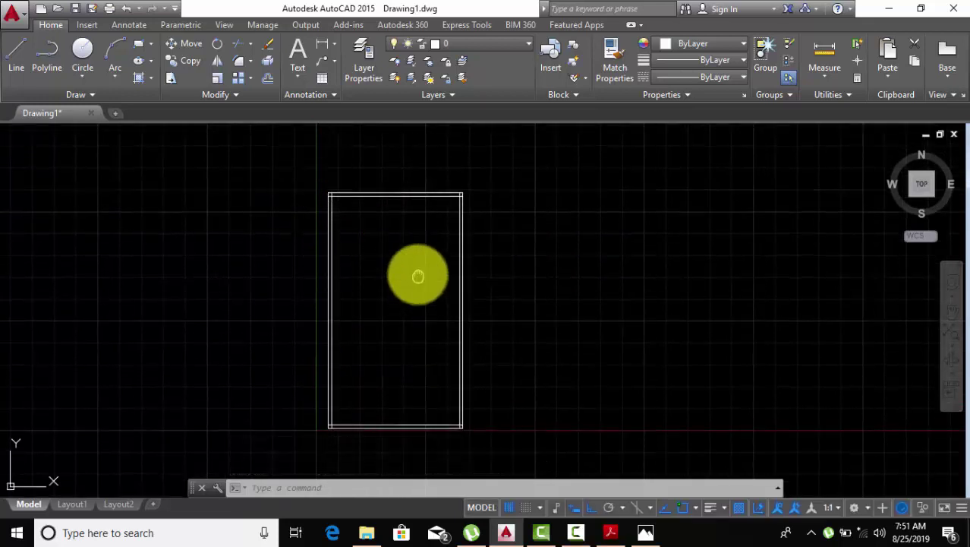
{"action": "middle_click_drag", "start_coordinate": [417, 276], "coordinate": [416, 270]}
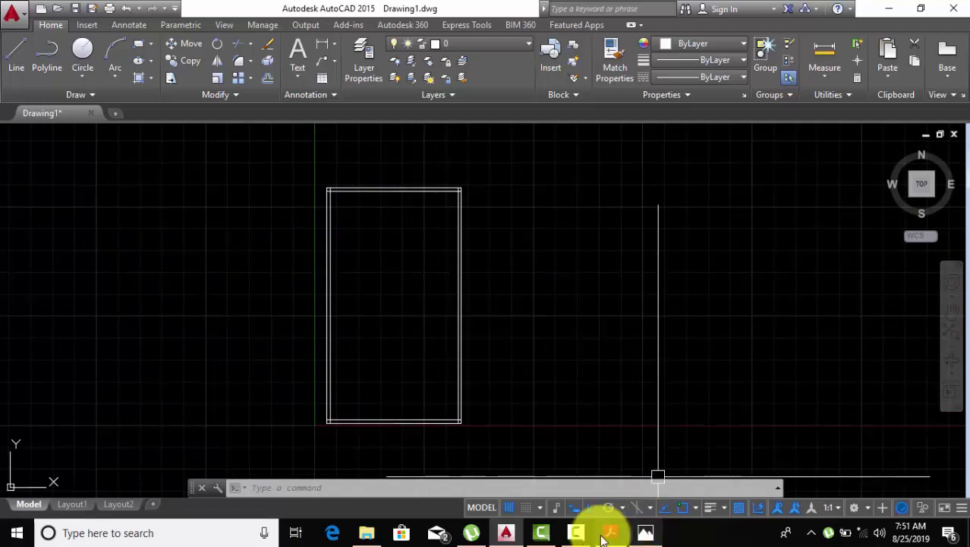
{"action": "left_click", "coordinate": [634, 533]}
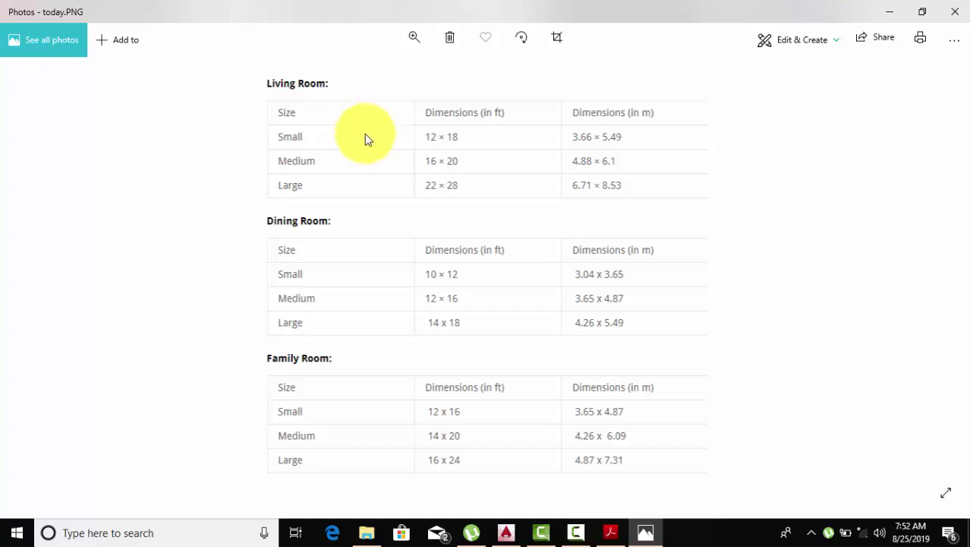
{"action": "left_click", "coordinate": [890, 12]}
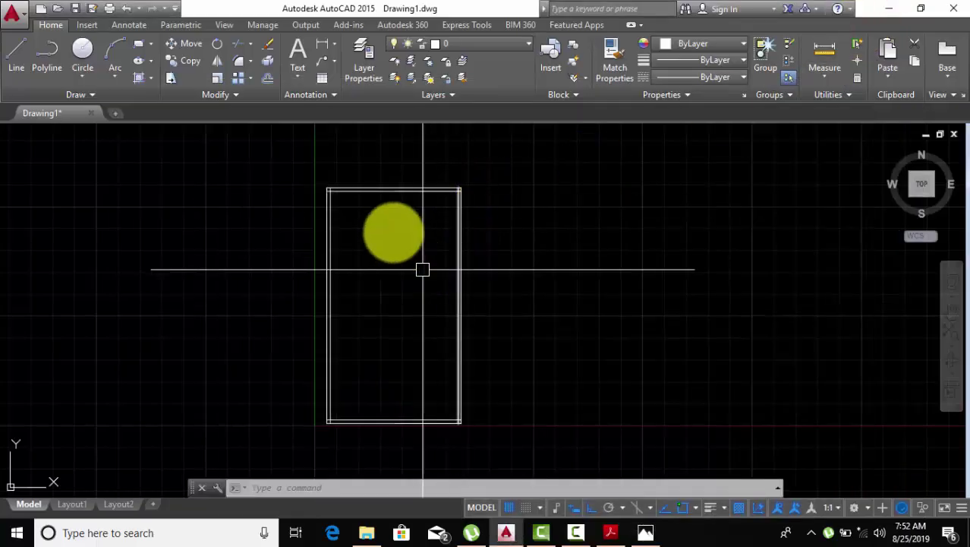
{"action": "middle_click_drag", "start_coordinate": [372, 202], "coordinate": [374, 189]}
{"action": "scroll", "coordinate": [376, 428], "scroll_direction": "up", "scroll_amount": 2}
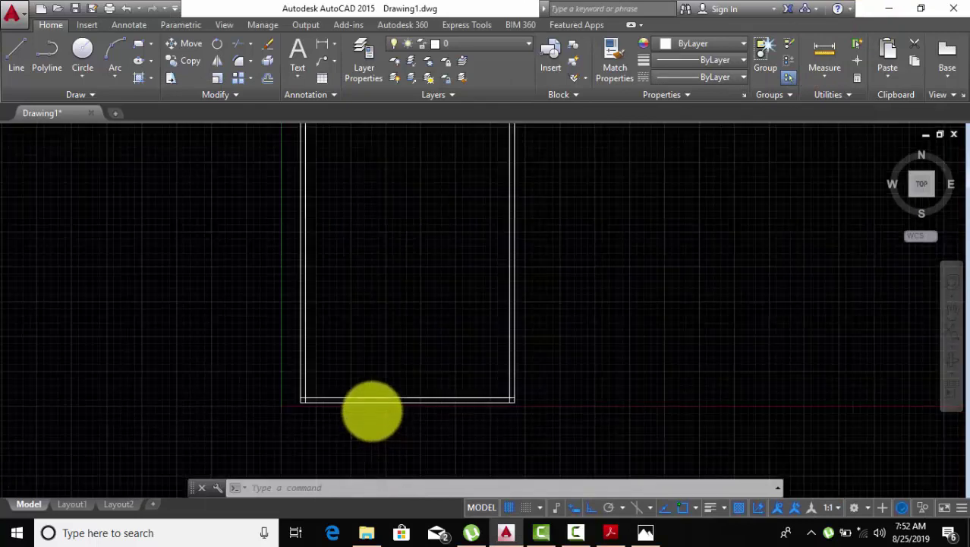
{"action": "scroll", "coordinate": [371, 407], "scroll_direction": "up", "scroll_amount": 3}
{"action": "scroll", "coordinate": [377, 398], "scroll_direction": "up", "scroll_amount": 1}
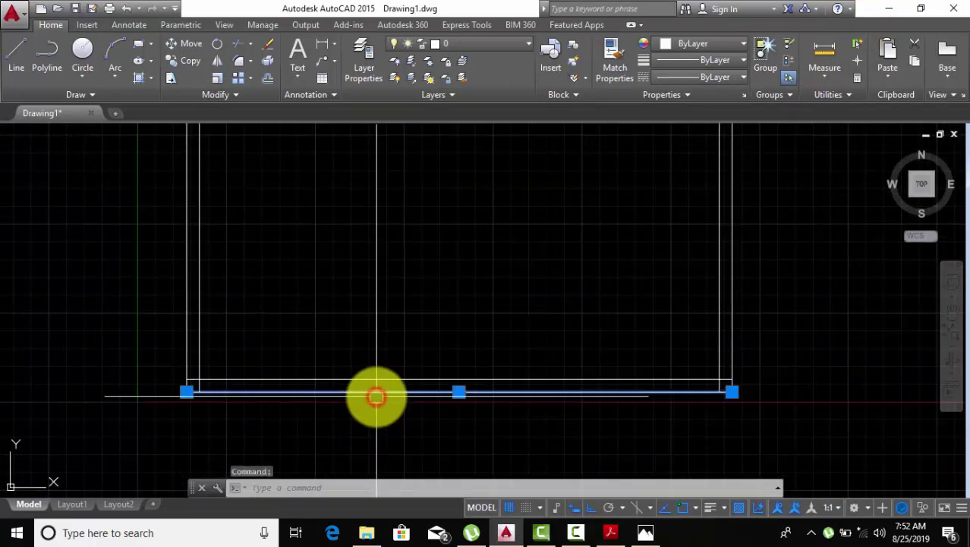
Offset the inner bottom wall line 14' upward to form a horizontal partition.
{"action": "scroll", "coordinate": [356, 411], "scroll_direction": "down", "scroll_amount": 2}
{"action": "middle_click_drag", "start_coordinate": [357, 411], "coordinate": [357, 421]}
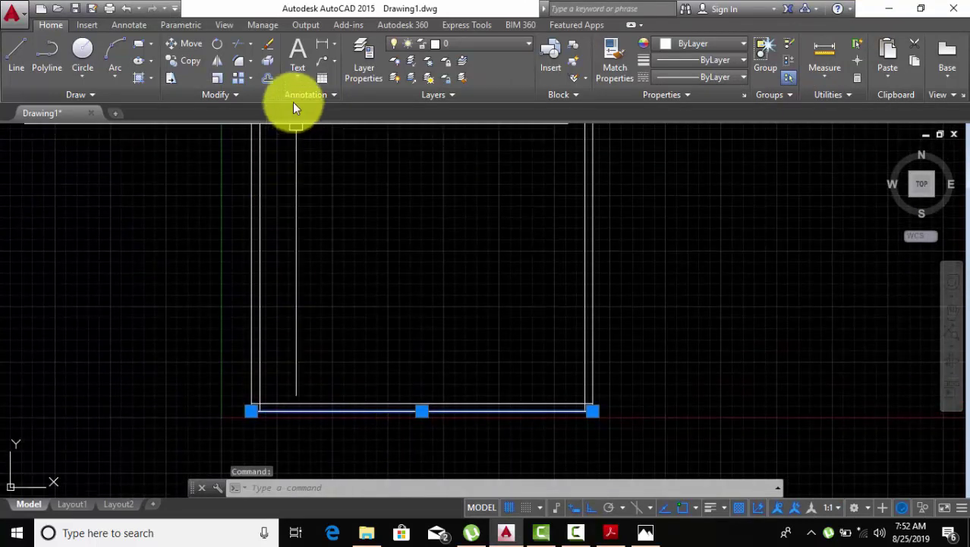
{"action": "left_click", "coordinate": [270, 81]}
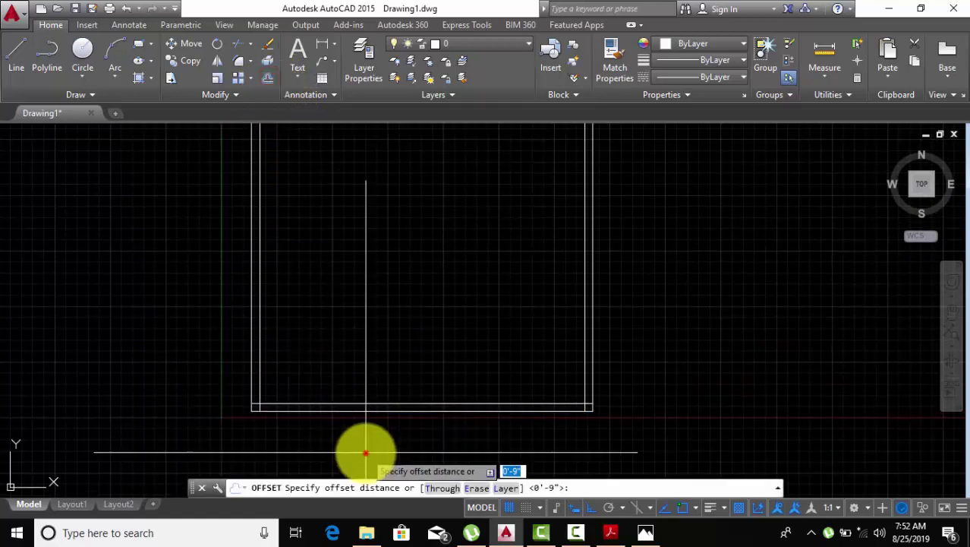
{"action": "left_click", "coordinate": [365, 453]}
{"action": "type", "text": "14'"}
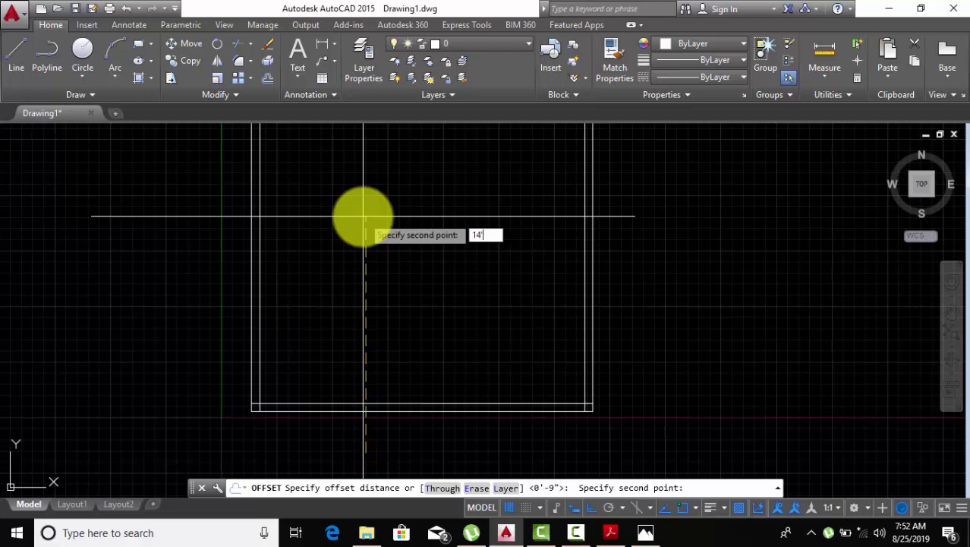
{"action": "key", "text": "Return"}
{"action": "left_click", "coordinate": [325, 210]}
{"action": "left_click", "coordinate": [318, 216]}
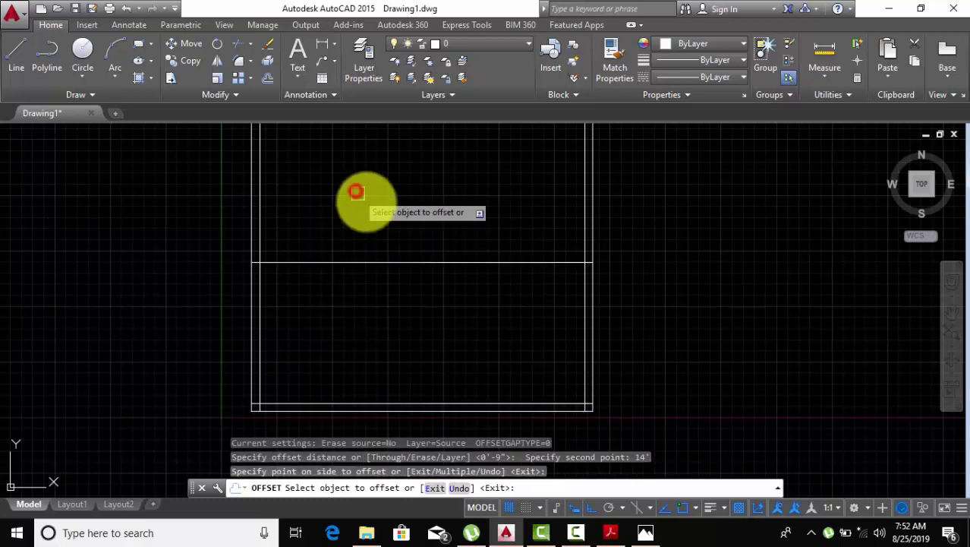
Pan around the plan to check the new partition, then cancel the Offset command.
{"action": "scroll", "coordinate": [356, 192], "scroll_direction": "down", "scroll_amount": 4}
{"action": "mouse_move", "coordinate": [372, 202]}
{"action": "middle_mouse_down"}
{"action": "mouse_move", "coordinate": [377, 225]}
{"action": "mouse_move", "coordinate": [364, 276]}
{"action": "middle_mouse_up"}
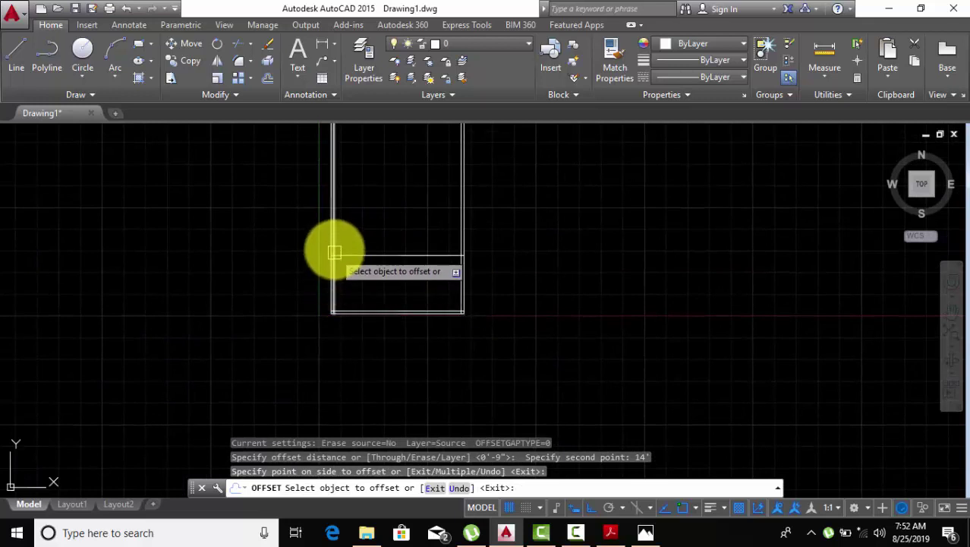
{"action": "scroll", "coordinate": [435, 271], "scroll_direction": "up", "scroll_amount": 2}
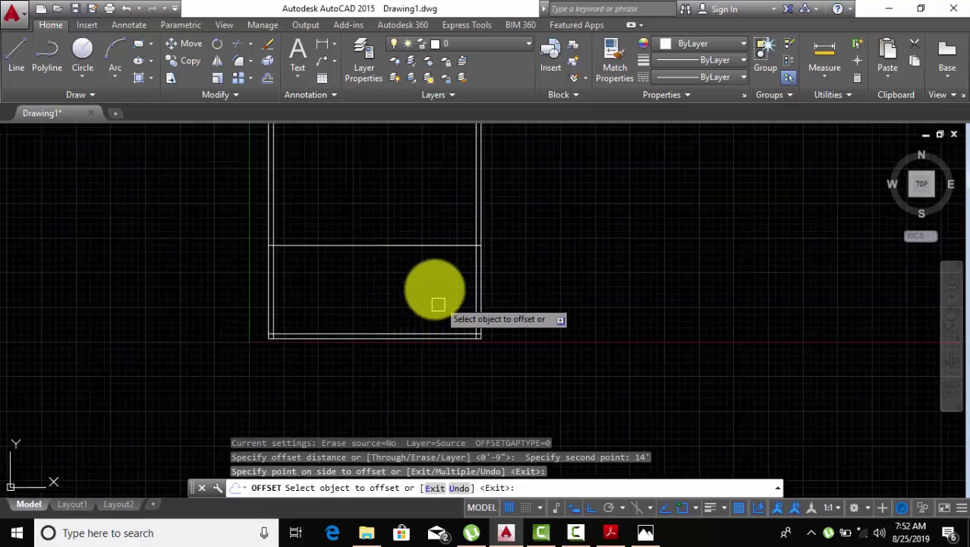
{"action": "scroll", "coordinate": [417, 289], "scroll_direction": "down", "scroll_amount": 1}
{"action": "scroll", "coordinate": [403, 295], "scroll_direction": "up", "scroll_amount": 1}
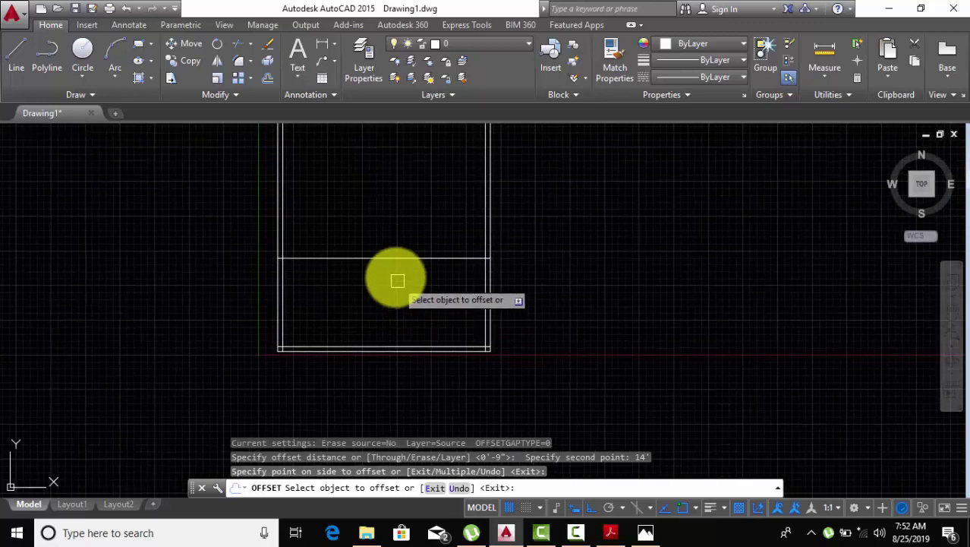
{"action": "middle_click_drag", "start_coordinate": [388, 298], "coordinate": [395, 316]}
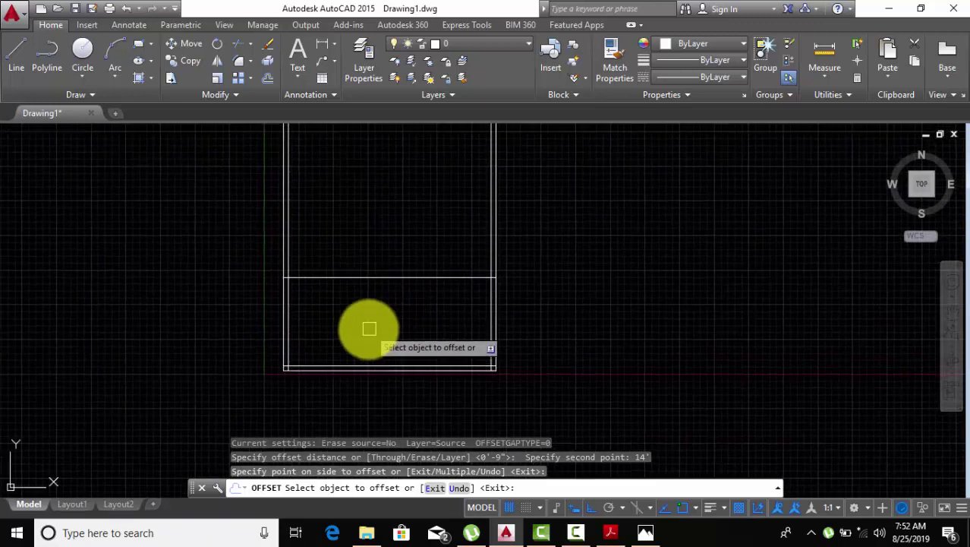
{"action": "scroll", "coordinate": [385, 273], "scroll_direction": "down", "scroll_amount": 1}
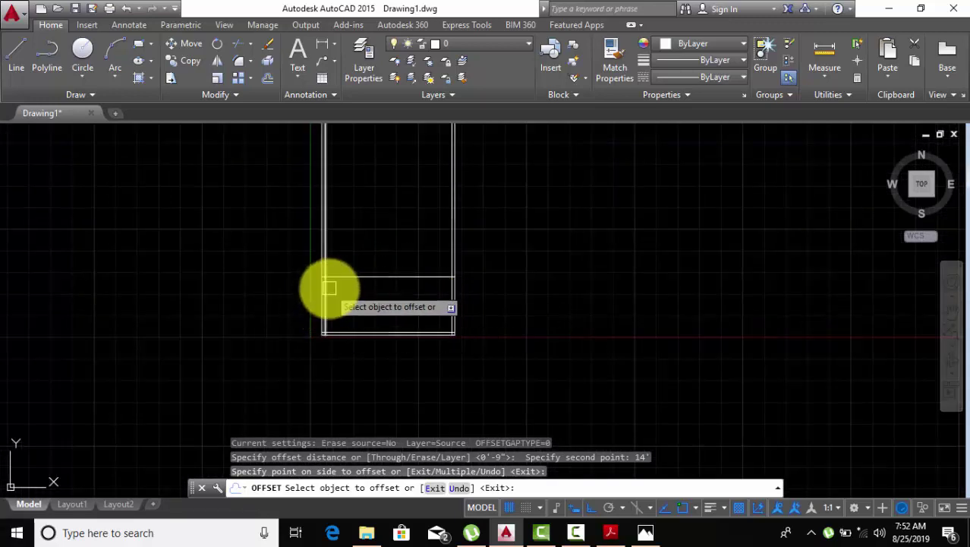
{"action": "middle_click_drag", "start_coordinate": [342, 297], "coordinate": [350, 334]}
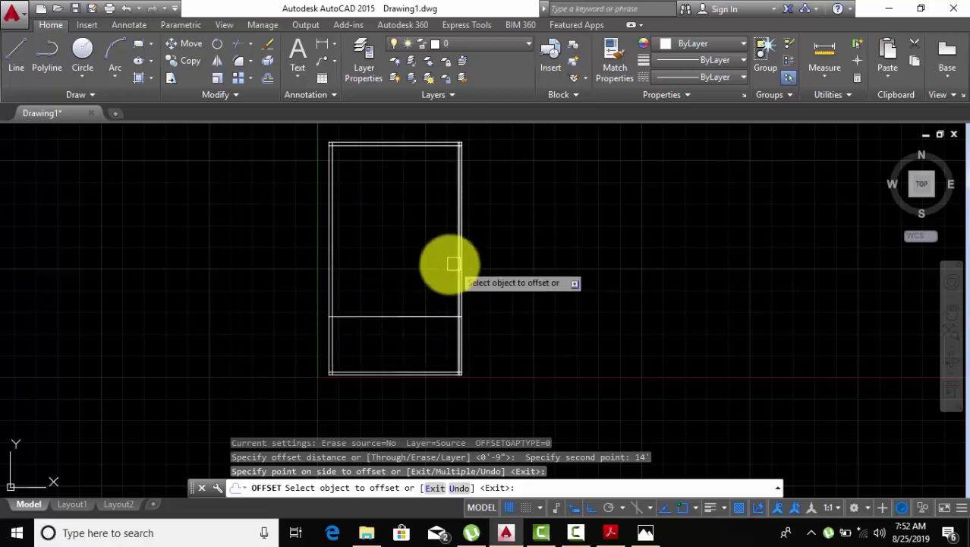
{"action": "middle_click_drag", "start_coordinate": [395, 231], "coordinate": [408, 245]}
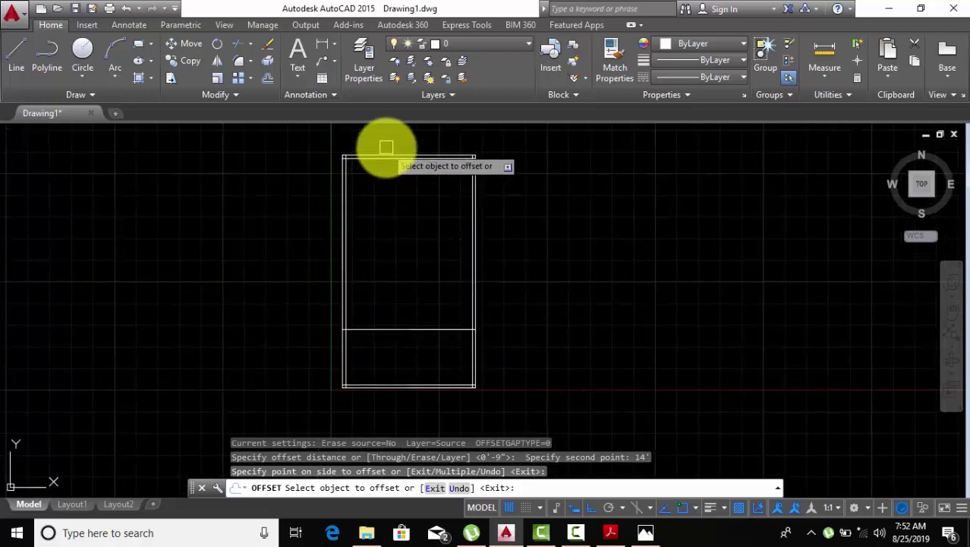
{"action": "right_click", "coordinate": [234, 192]}
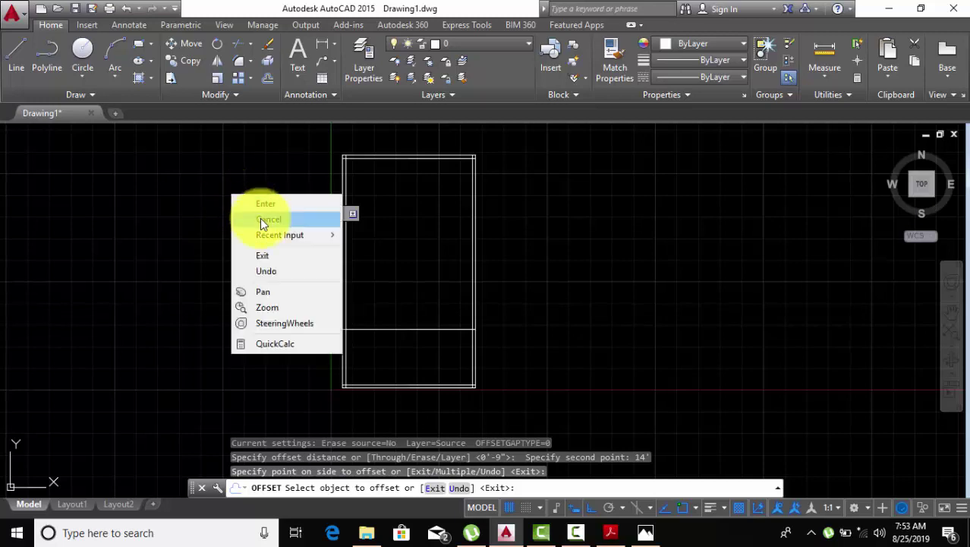
{"action": "left_click", "coordinate": [262, 219]}
Offset the top wall line 5' downward.
{"action": "left_click", "coordinate": [380, 155]}
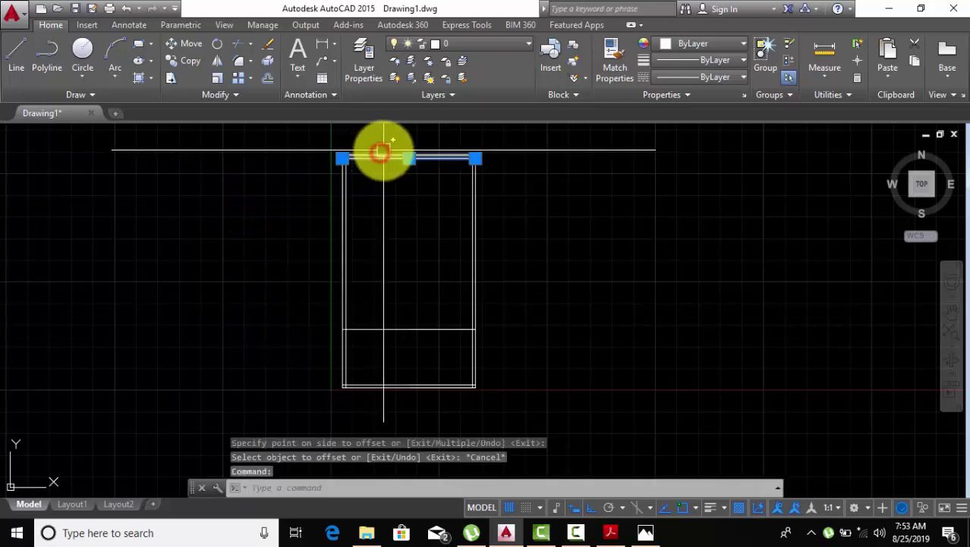
{"action": "key", "text": "Escape"}
{"action": "key", "text": "Escape"}
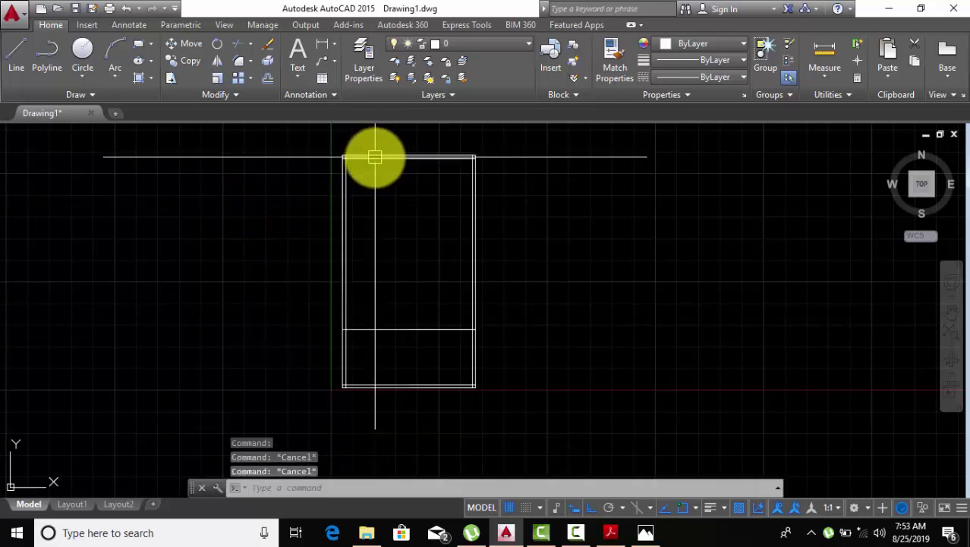
{"action": "scroll", "coordinate": [381, 155], "scroll_direction": "up", "scroll_amount": 4}
{"action": "scroll", "coordinate": [380, 155], "scroll_direction": "down", "scroll_amount": 3}
{"action": "scroll", "coordinate": [378, 153], "scroll_direction": "up", "scroll_amount": 5}
{"action": "left_click", "coordinate": [378, 153]}
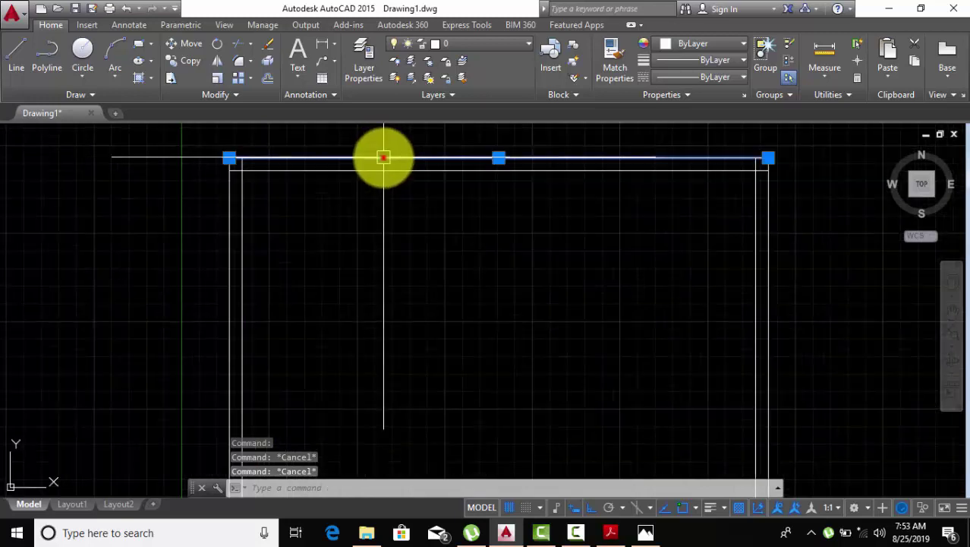
{"action": "left_click", "coordinate": [266, 78]}
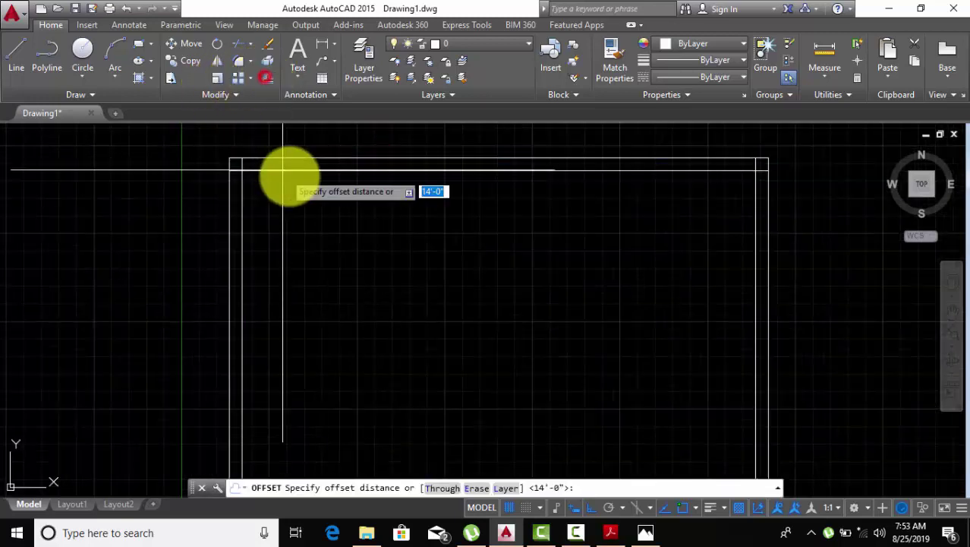
{"action": "left_click", "coordinate": [327, 144]}
{"action": "type", "text": "5"}
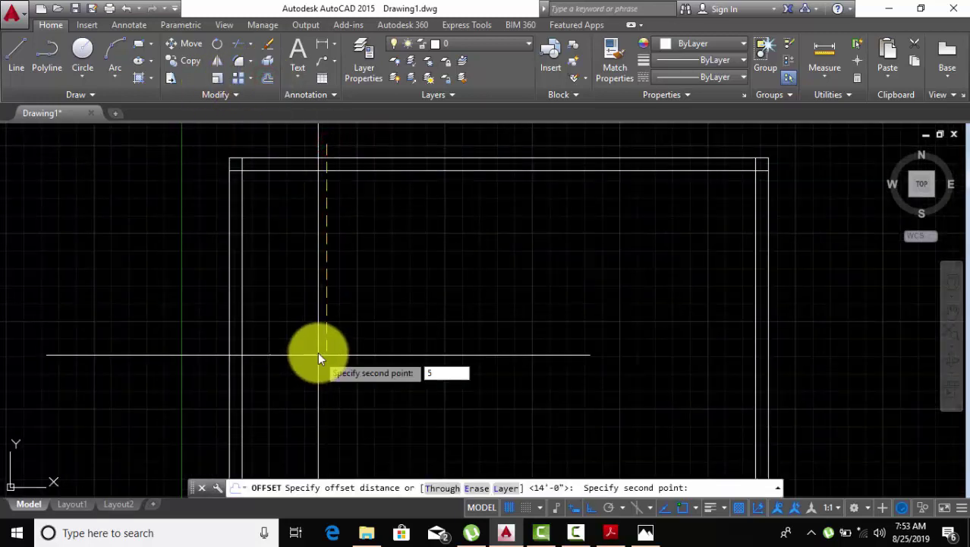
{"action": "key", "text": "Return"}
{"action": "left_click", "coordinate": [357, 161]}
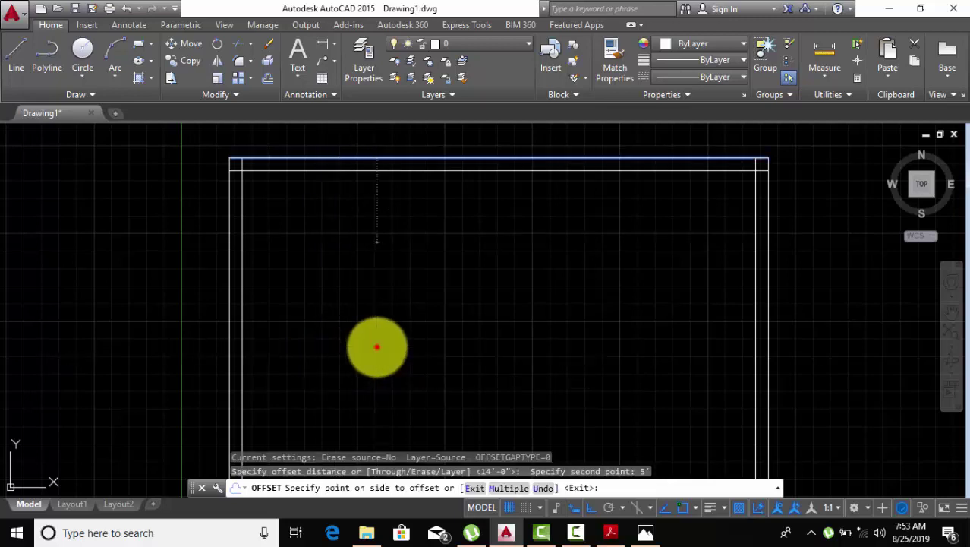
{"action": "left_click", "coordinate": [378, 347]}
Offset the left wall 12' inward to create a vertical partition.
{"action": "scroll", "coordinate": [372, 253], "scroll_direction": "down", "scroll_amount": 2}
{"action": "middle_click_drag", "start_coordinate": [375, 277], "coordinate": [384, 232]}
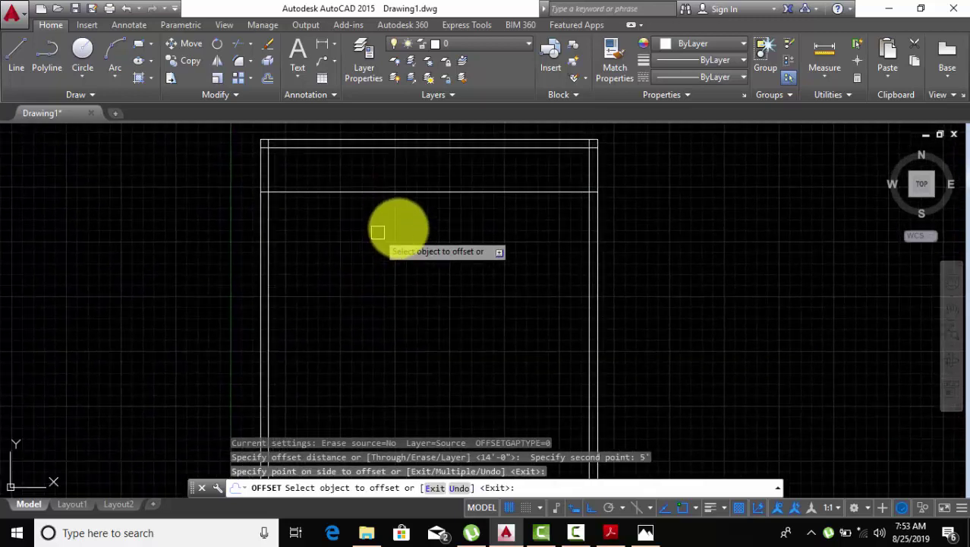
{"action": "scroll", "coordinate": [335, 237], "scroll_direction": "down", "scroll_amount": 2}
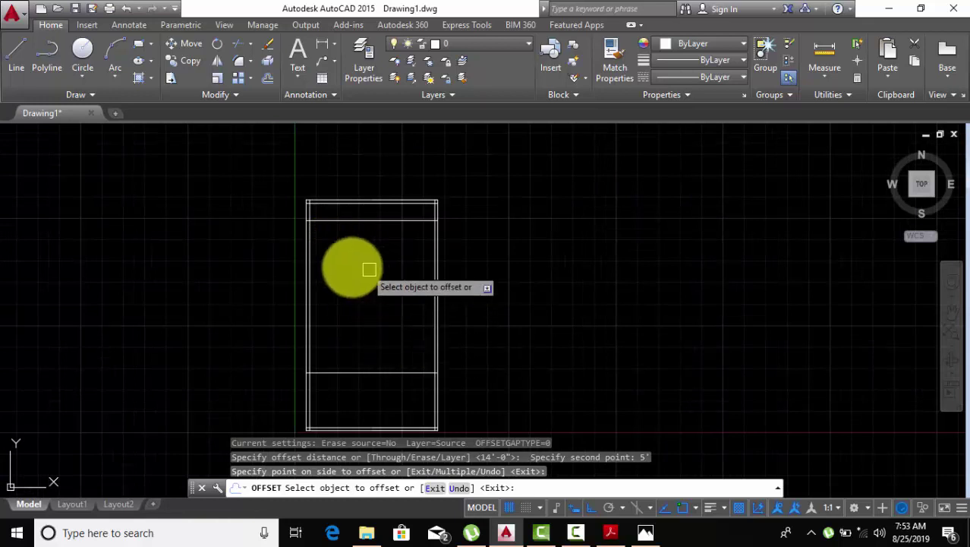
{"action": "left_click", "coordinate": [300, 345]}
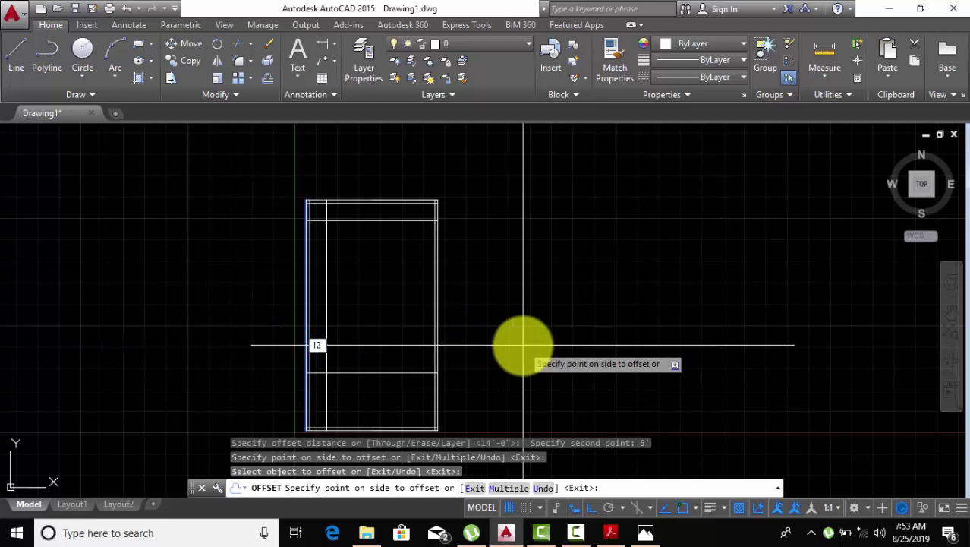
{"action": "type", "text": "'"}
{"action": "key", "text": "Return"}
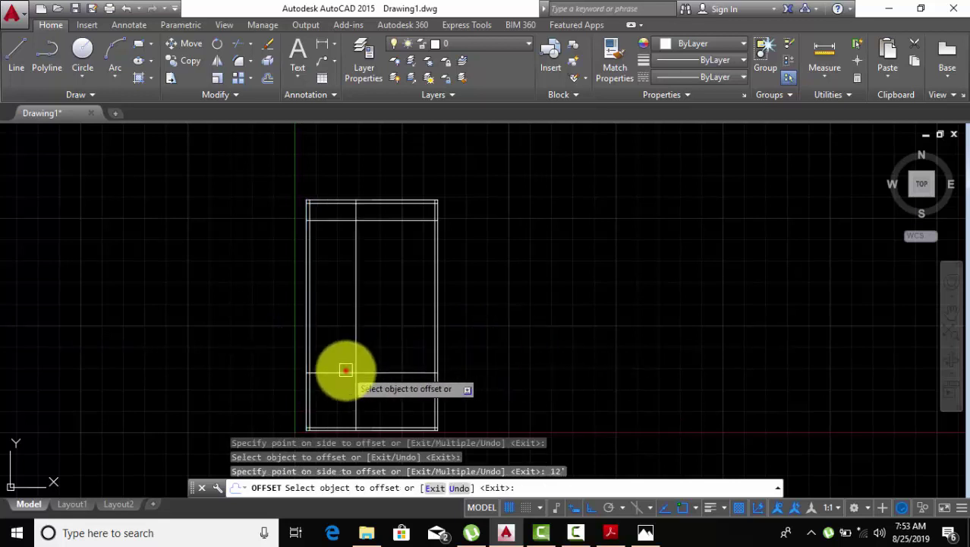
Copy the lower horizontal partition 14' higher and finish offsetting.
{"action": "left_click", "coordinate": [346, 371]}
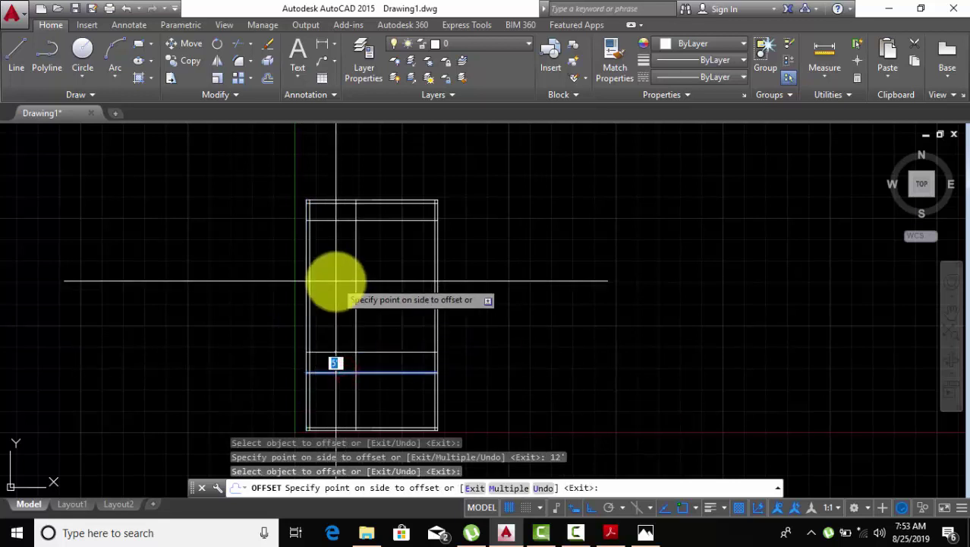
{"action": "key", "text": "Return"}
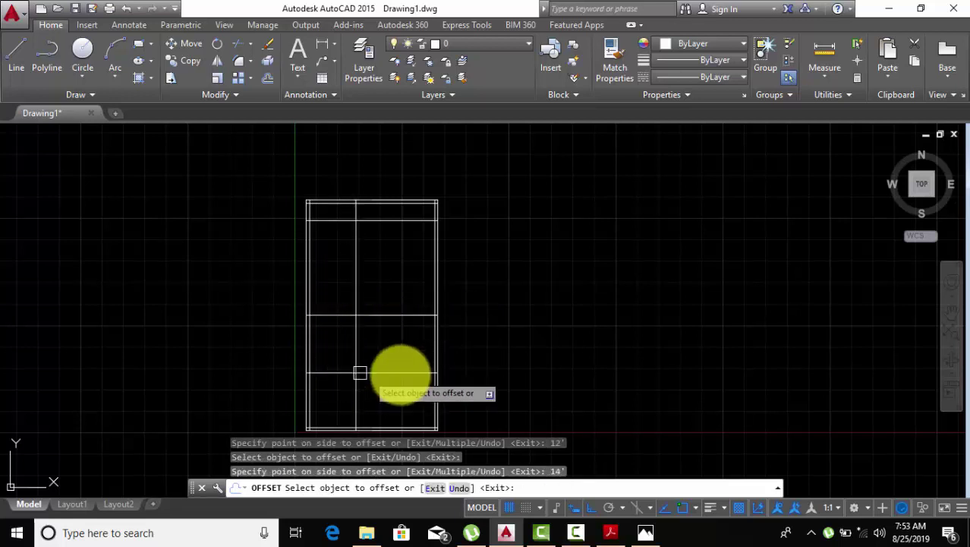
{"action": "scroll", "coordinate": [353, 357], "scroll_direction": "up", "scroll_amount": 2}
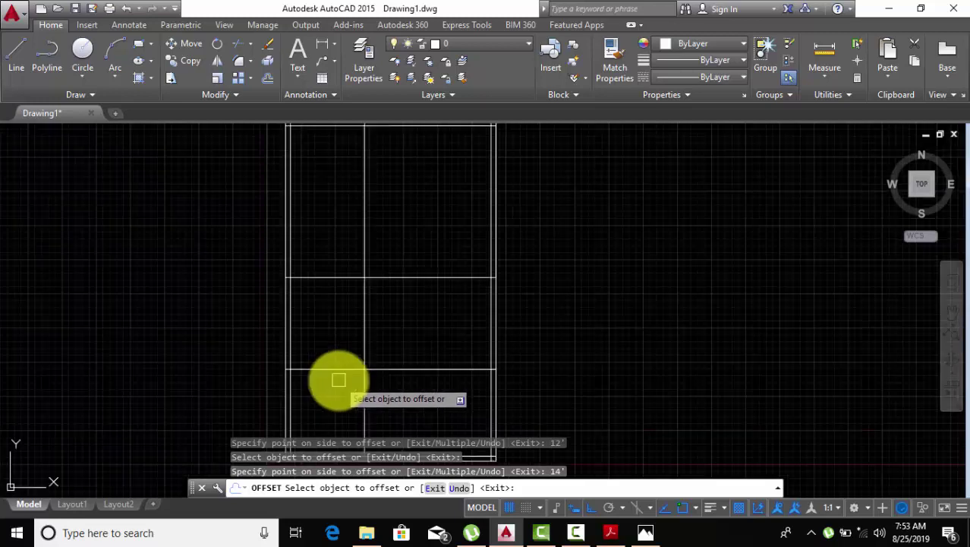
{"action": "scroll", "coordinate": [340, 378], "scroll_direction": "up", "scroll_amount": 2}
{"action": "right_click", "coordinate": [319, 265]}
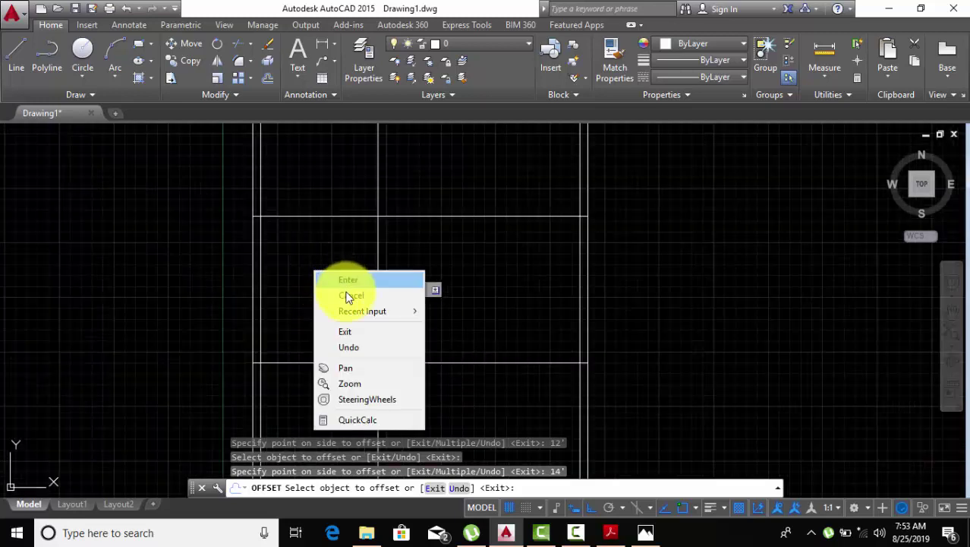
{"action": "left_click", "coordinate": [343, 277]}
Start a line from the left wall, then abandon it.
{"action": "left_click", "coordinate": [16, 56]}
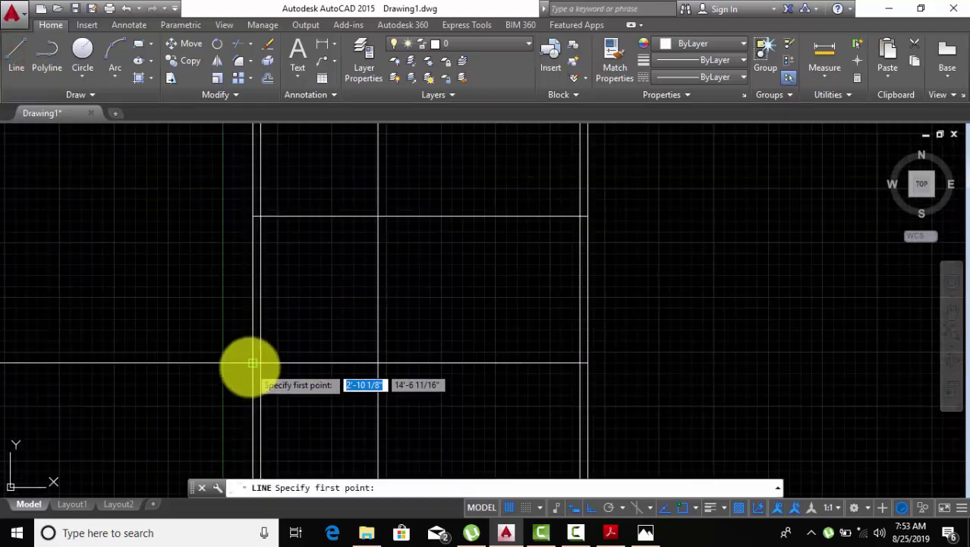
{"action": "left_click", "coordinate": [260, 367]}
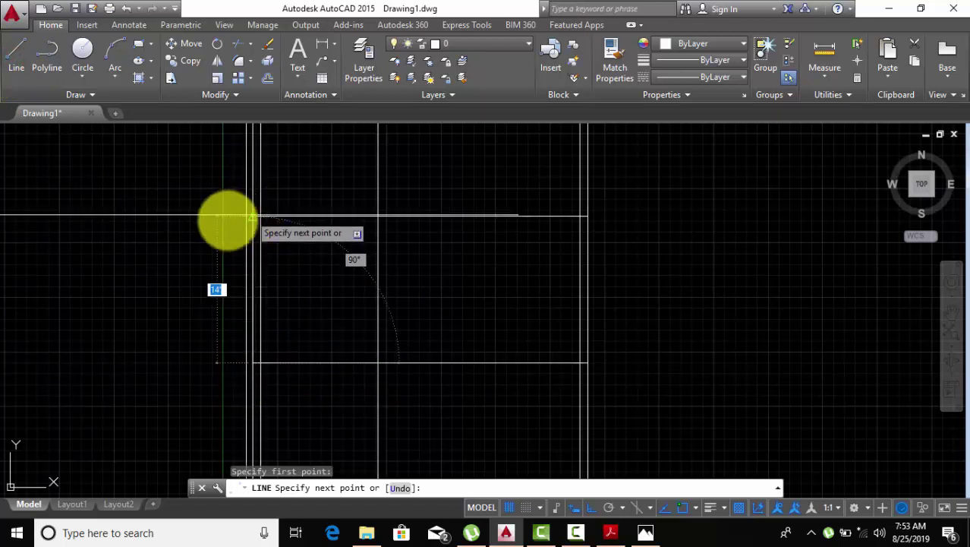
{"action": "right_click", "coordinate": [167, 272]}
{"action": "left_click", "coordinate": [186, 298]}
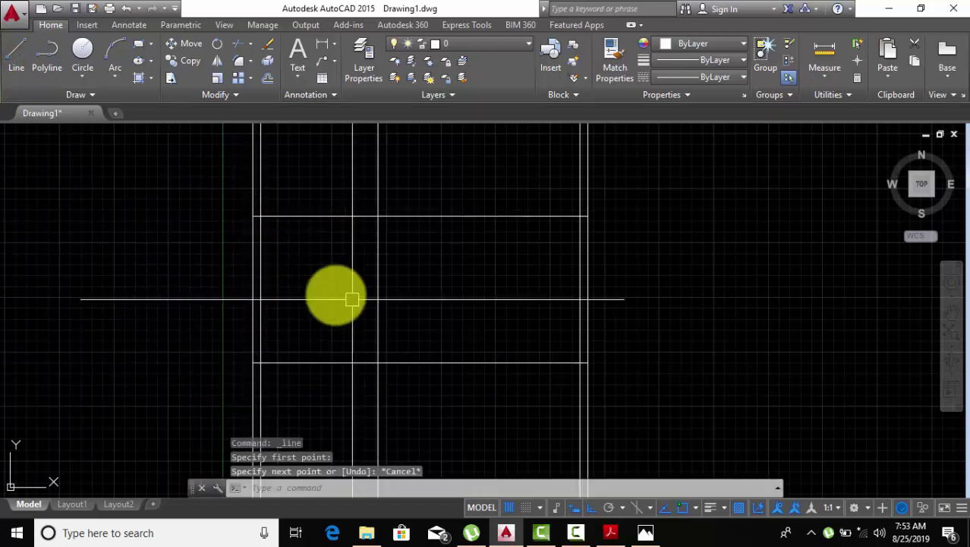
Trim the vertical partition near the top wall, using all objects as cutting edges.
{"action": "middle_click_drag", "start_coordinate": [351, 299], "coordinate": [329, 325]}
{"action": "scroll", "coordinate": [329, 325], "scroll_direction": "down", "scroll_amount": 2}
{"action": "middle_click_drag", "start_coordinate": [407, 340], "coordinate": [384, 349]}
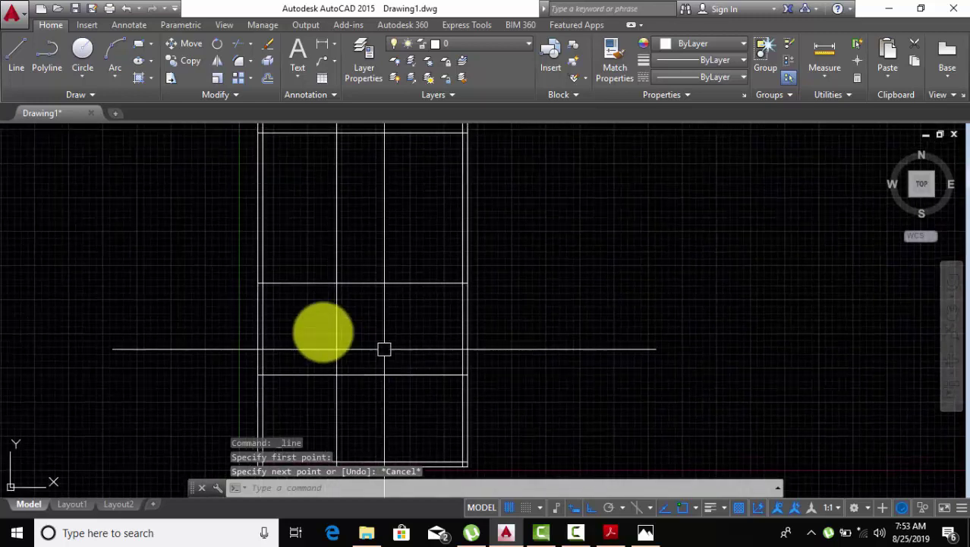
{"action": "left_click", "coordinate": [238, 46]}
{"action": "key", "text": "Return"}
{"action": "middle_click_drag", "start_coordinate": [514, 212], "coordinate": [522, 303]}
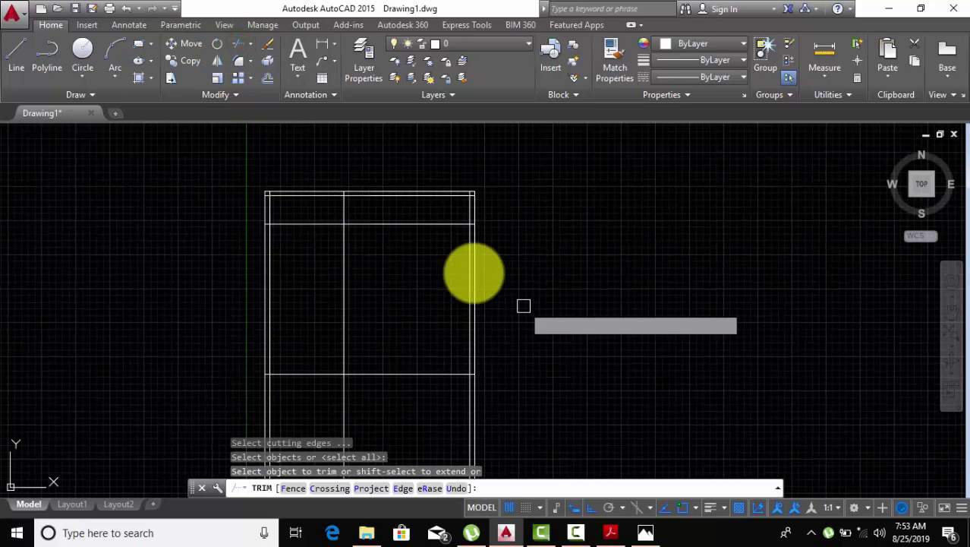
{"action": "scroll", "coordinate": [334, 192], "scroll_direction": "up", "scroll_amount": 5}
{"action": "scroll", "coordinate": [347, 195], "scroll_direction": "up", "scroll_amount": 2}
{"action": "left_click", "coordinate": [342, 191]}
{"action": "left_click", "coordinate": [341, 247]}
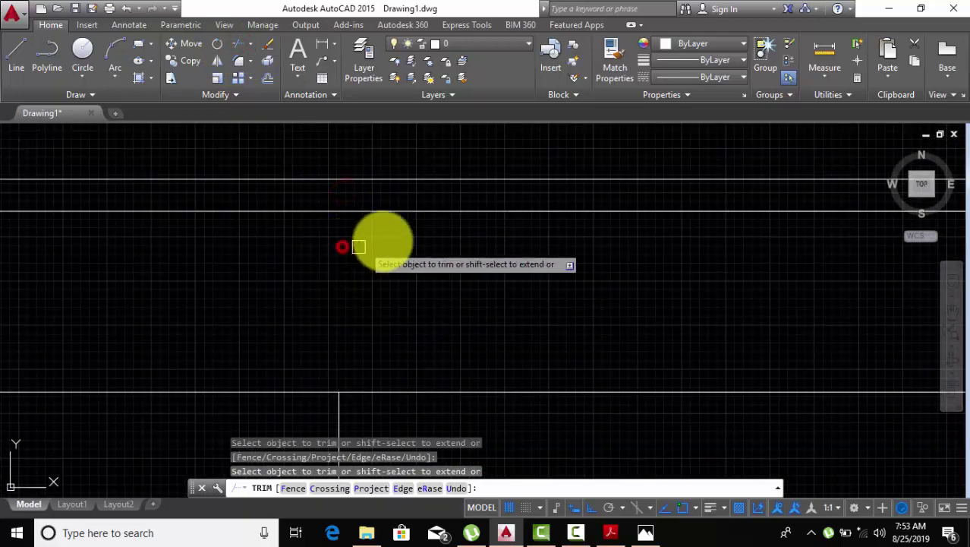
Trim the vertical partition segments above and below the middle room.
{"action": "scroll", "coordinate": [368, 266], "scroll_direction": "down", "scroll_amount": 4}
{"action": "left_click", "coordinate": [376, 287]}
{"action": "scroll", "coordinate": [365, 190], "scroll_direction": "down", "scroll_amount": 2}
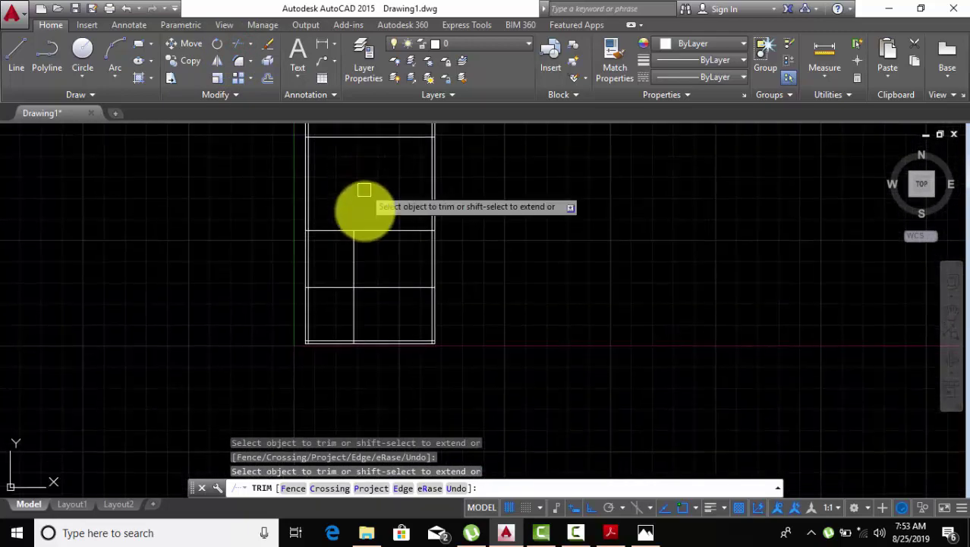
{"action": "left_click", "coordinate": [354, 328]}
{"action": "right_click", "coordinate": [534, 260]}
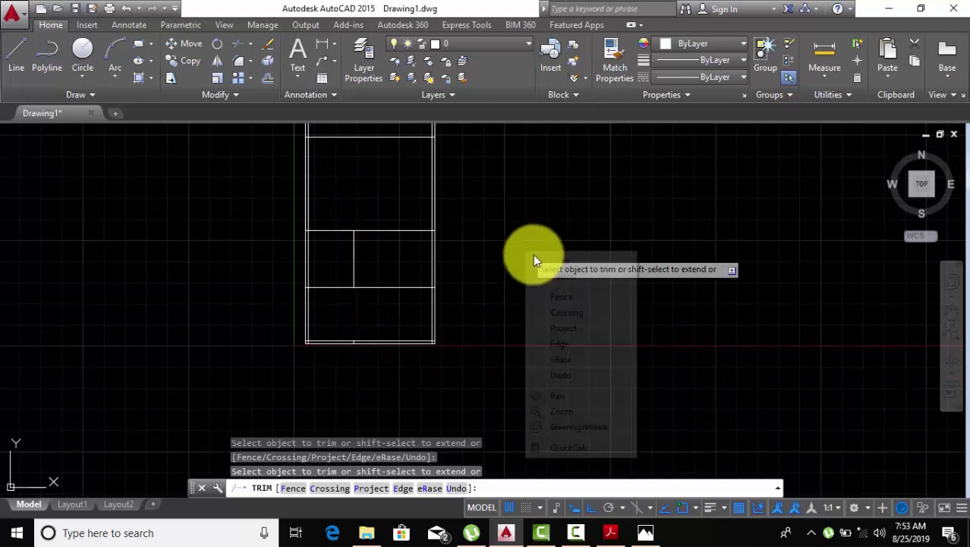
{"action": "key", "text": "Escape"}
Select the right wall line.
{"action": "scroll", "coordinate": [516, 288], "scroll_direction": "down", "scroll_amount": 1}
{"action": "scroll", "coordinate": [486, 303], "scroll_direction": "up", "scroll_amount": 4}
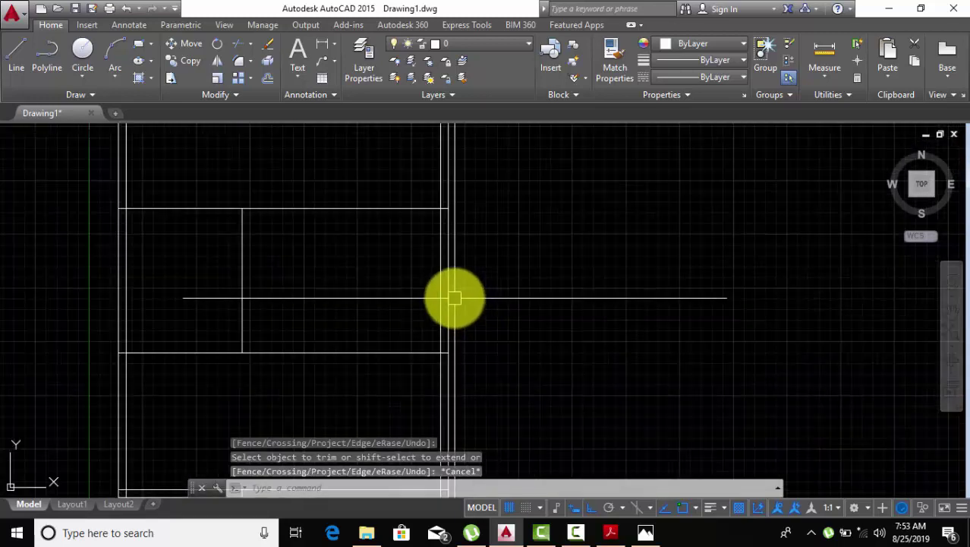
{"action": "left_click", "coordinate": [448, 297]}
{"action": "scroll", "coordinate": [548, 323], "scroll_direction": "down", "scroll_amount": 2}
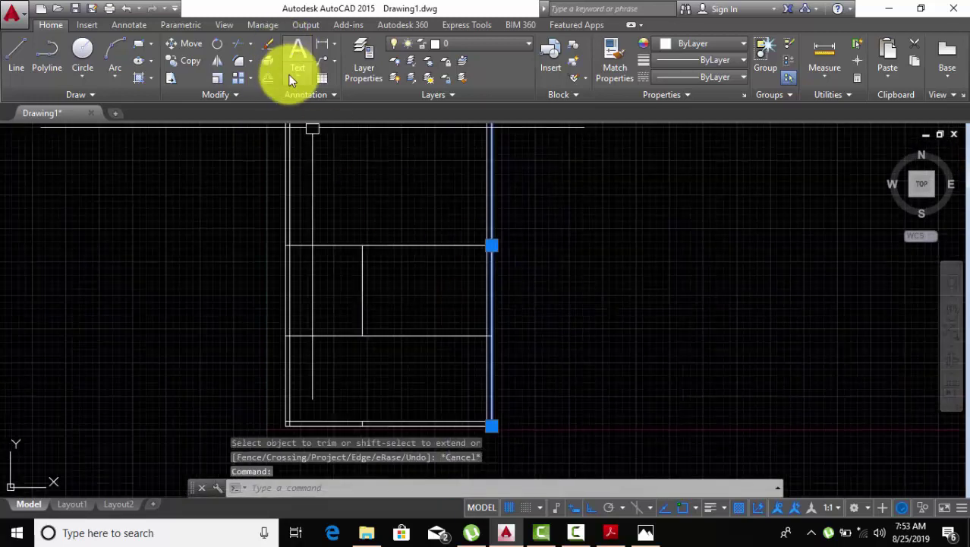
Offset the right wall 10' inward as a full-height vertical partition.
{"action": "left_click", "coordinate": [269, 78]}
{"action": "left_click", "coordinate": [592, 270]}
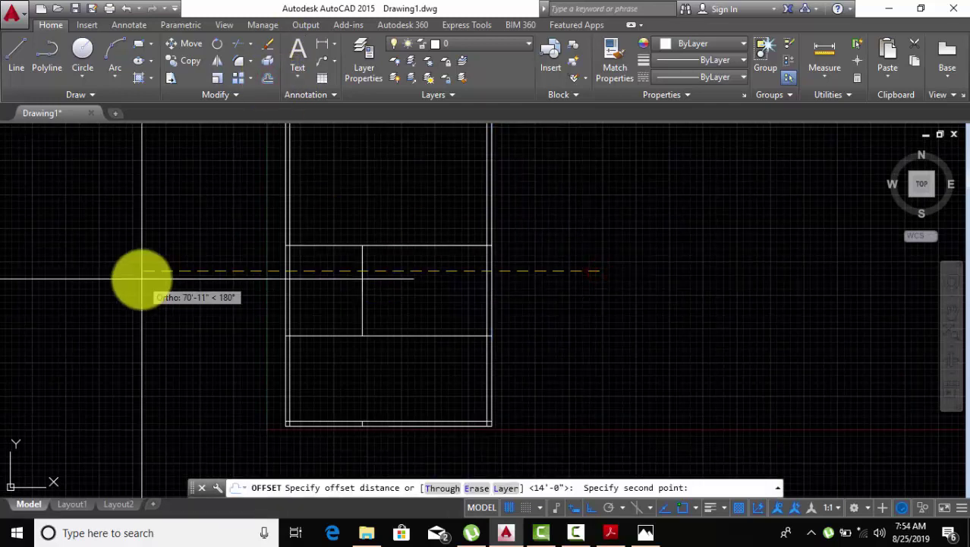
{"action": "type", "text": "10'"}
{"action": "key", "text": "Return"}
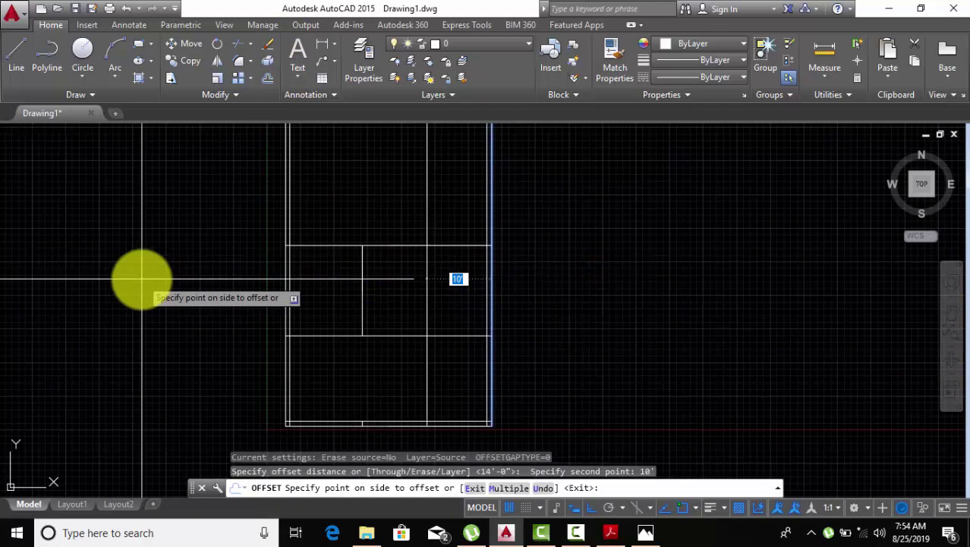
{"action": "left_click", "coordinate": [89, 291]}
{"action": "right_click", "coordinate": [587, 268]}
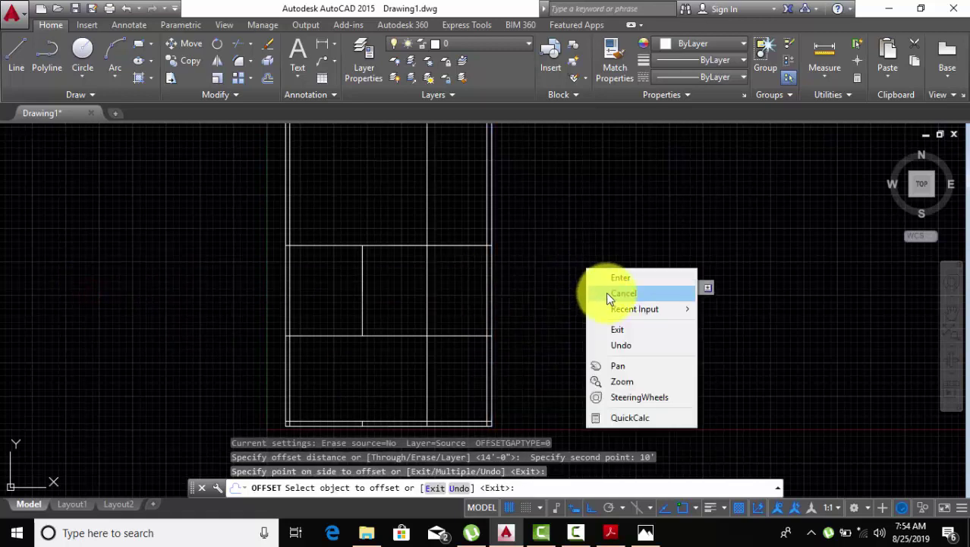
{"action": "left_click", "coordinate": [605, 294]}
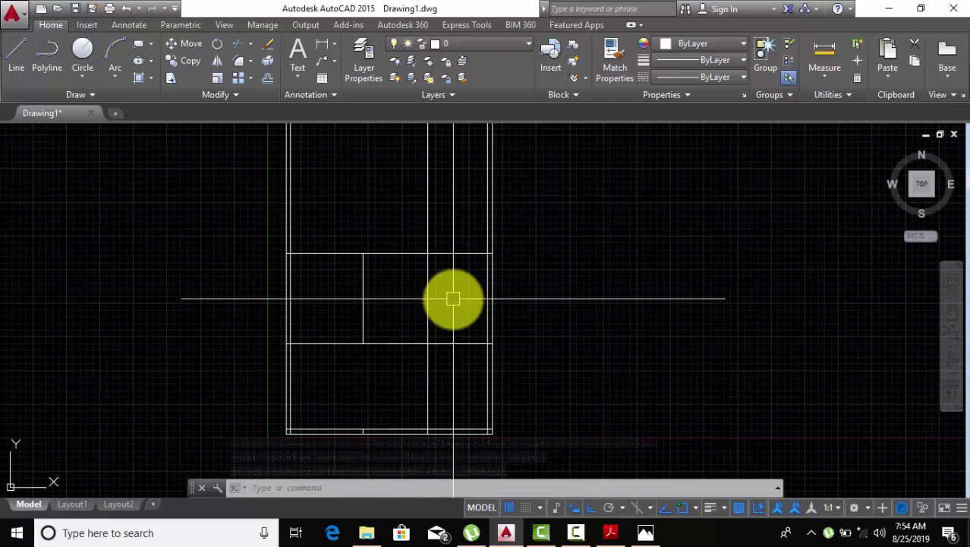
Pan around the plan, then start a line on the lower partition and cancel it.
{"action": "middle_click_drag", "start_coordinate": [453, 298], "coordinate": [442, 252]}
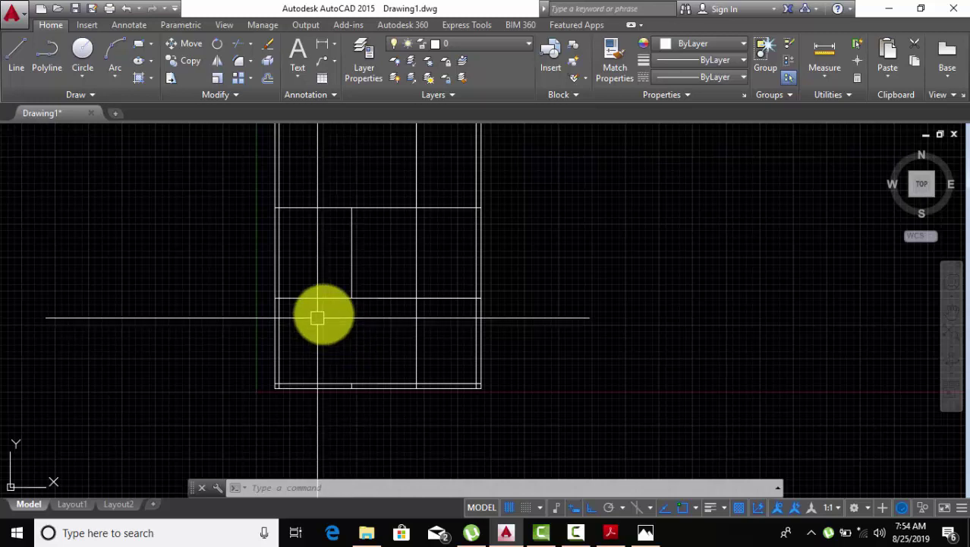
{"action": "middle_click_drag", "start_coordinate": [316, 344], "coordinate": [321, 373]}
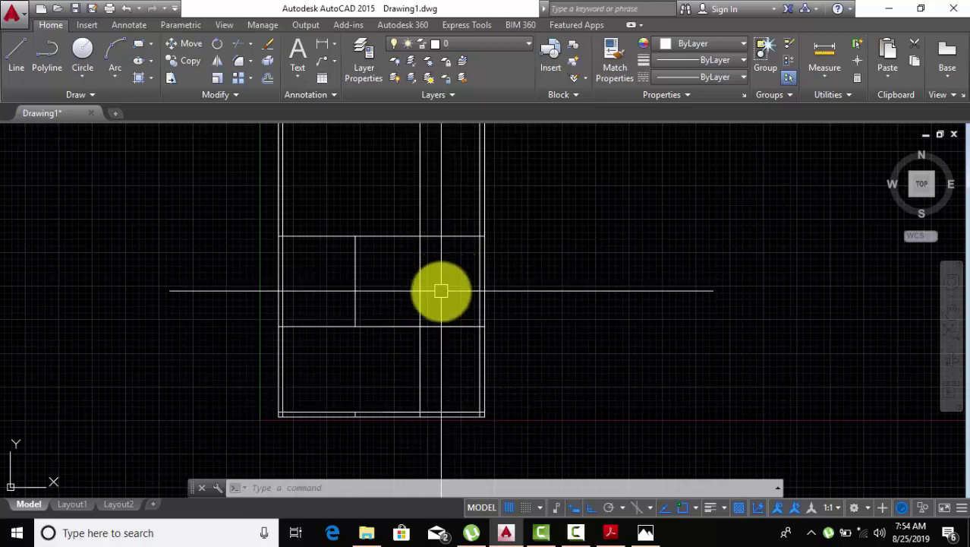
{"action": "middle_click_drag", "start_coordinate": [441, 291], "coordinate": [432, 339]}
{"action": "middle_click_drag", "start_coordinate": [430, 207], "coordinate": [428, 273]}
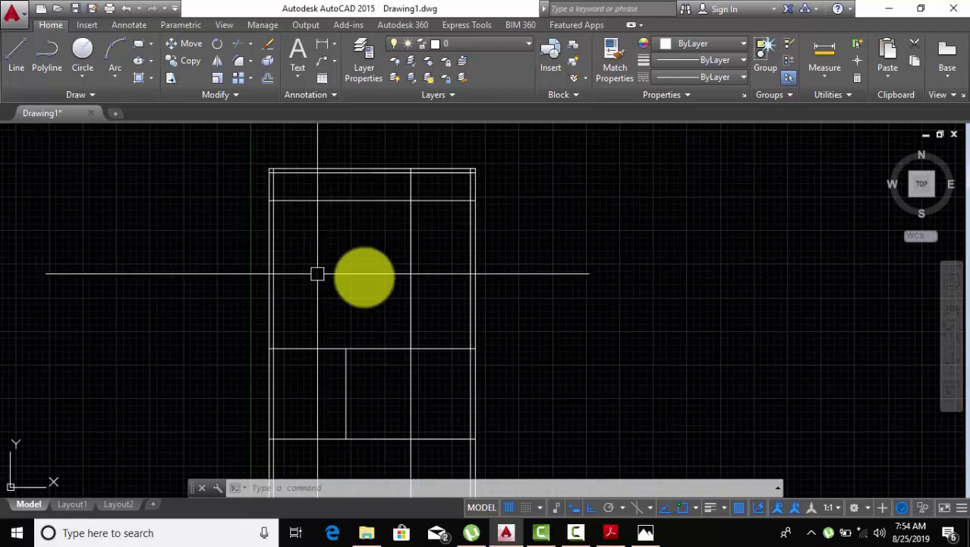
{"action": "middle_click_drag", "start_coordinate": [379, 325], "coordinate": [366, 237]}
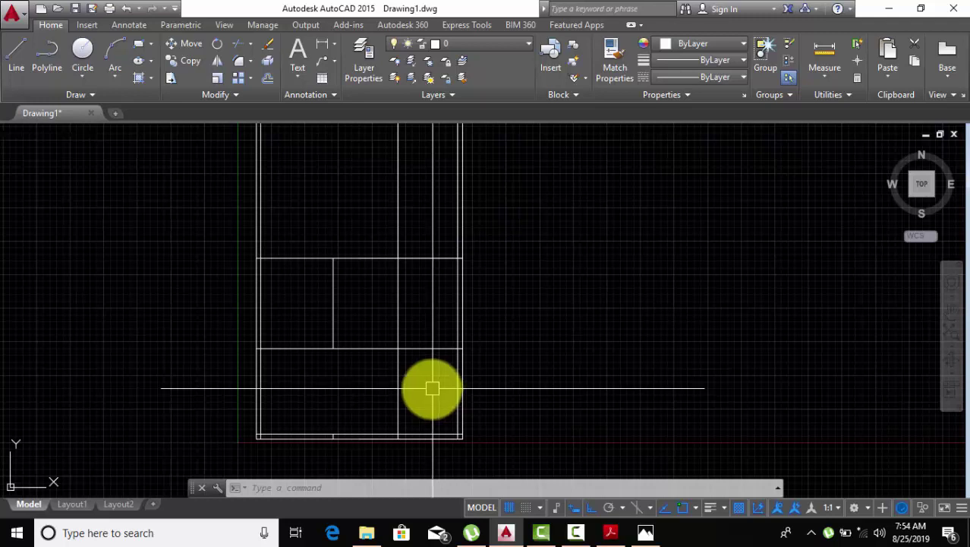
{"action": "left_click", "coordinate": [17, 67]}
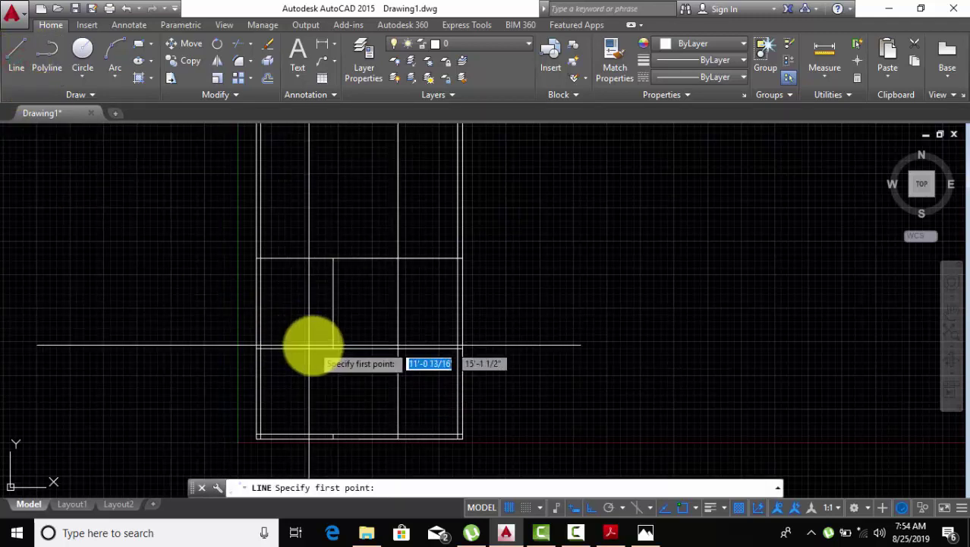
{"action": "left_click", "coordinate": [334, 348]}
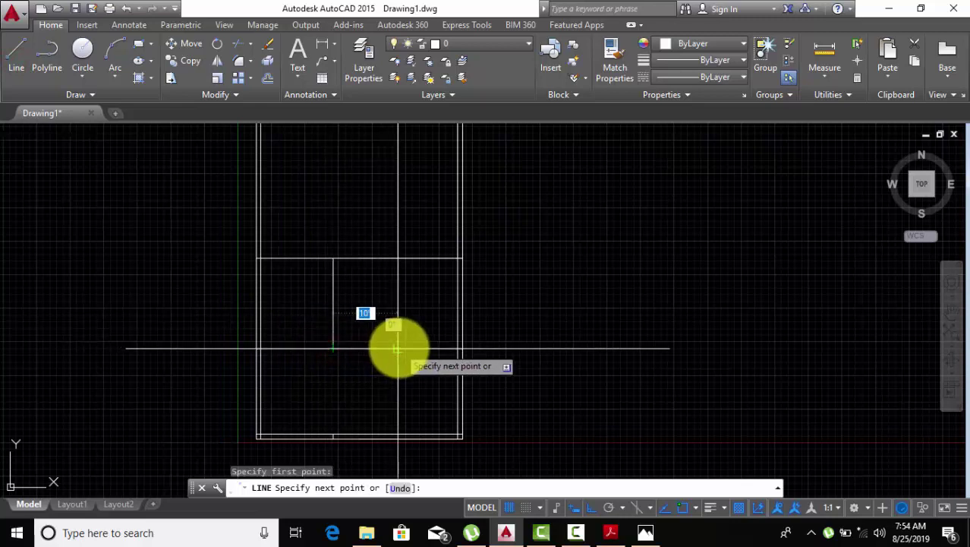
{"action": "right_click", "coordinate": [100, 227]}
{"action": "left_click", "coordinate": [129, 261]}
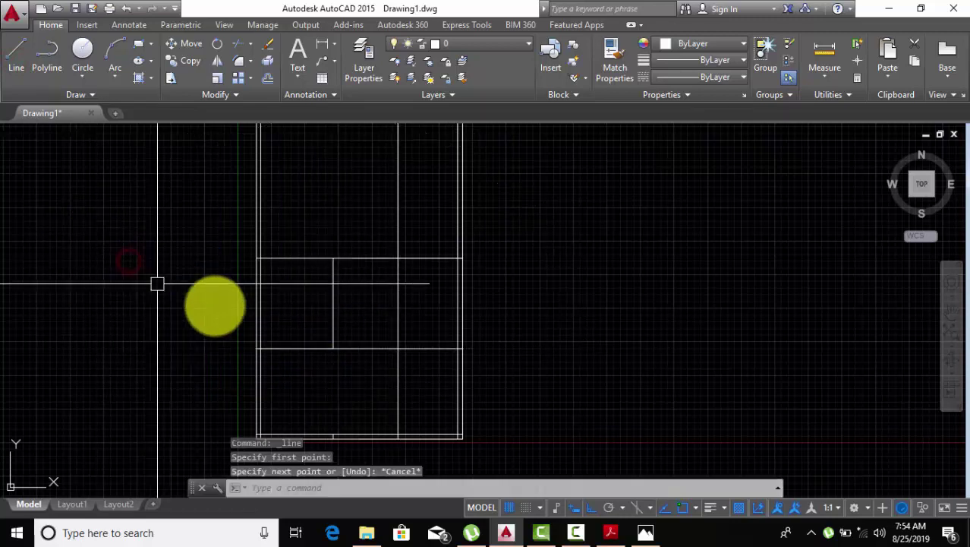
Offset the middle room's short vertical partition 4' to the right.
{"action": "left_click", "coordinate": [335, 296]}
{"action": "left_click", "coordinate": [268, 78]}
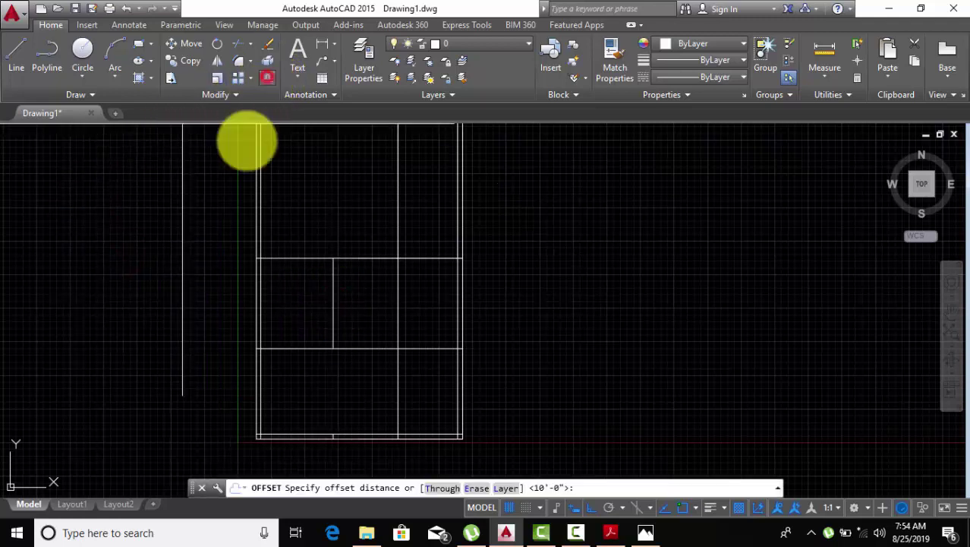
{"action": "left_click", "coordinate": [159, 337]}
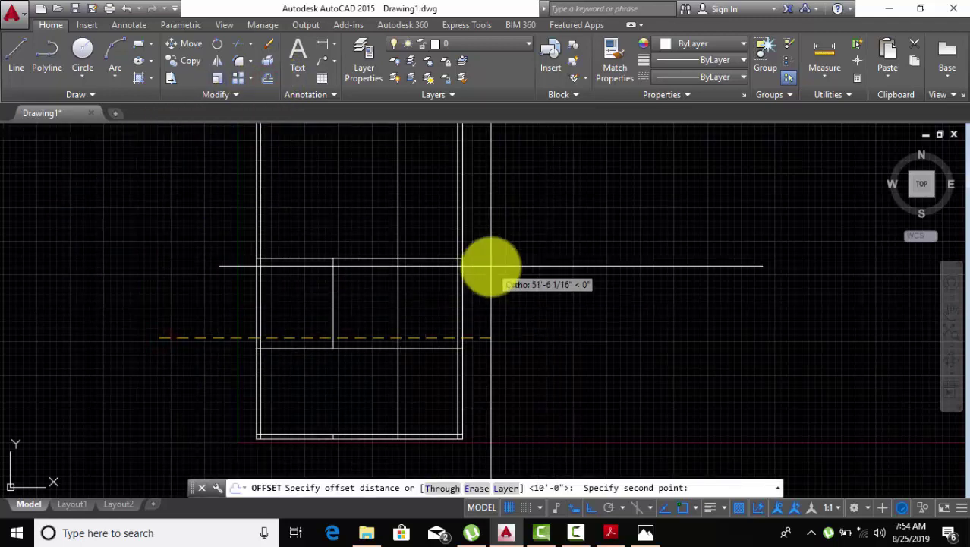
{"action": "type", "text": "4'"}
{"action": "key", "text": "Return"}
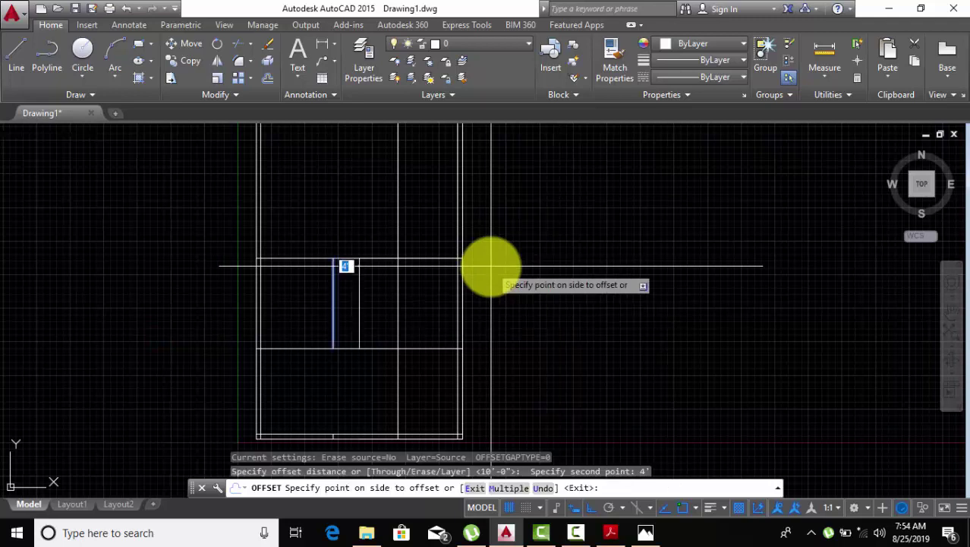
{"action": "left_click", "coordinate": [494, 267]}
{"action": "right_click", "coordinate": [573, 226]}
{"action": "key", "text": "Escape"}
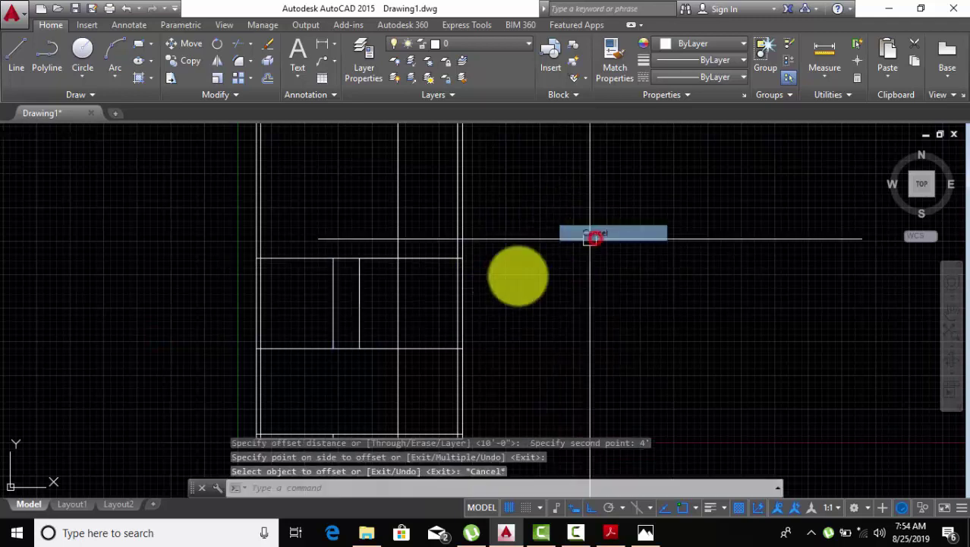
Erase the unwanted vertical line in the middle band.
{"action": "left_click", "coordinate": [335, 308]}
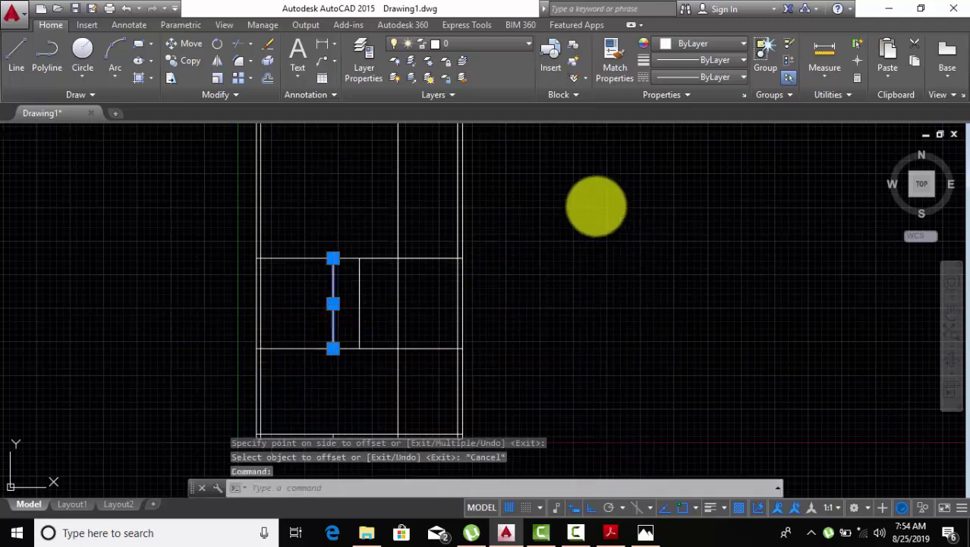
{"action": "right_click", "coordinate": [596, 206]}
{"action": "left_click", "coordinate": [611, 253]}
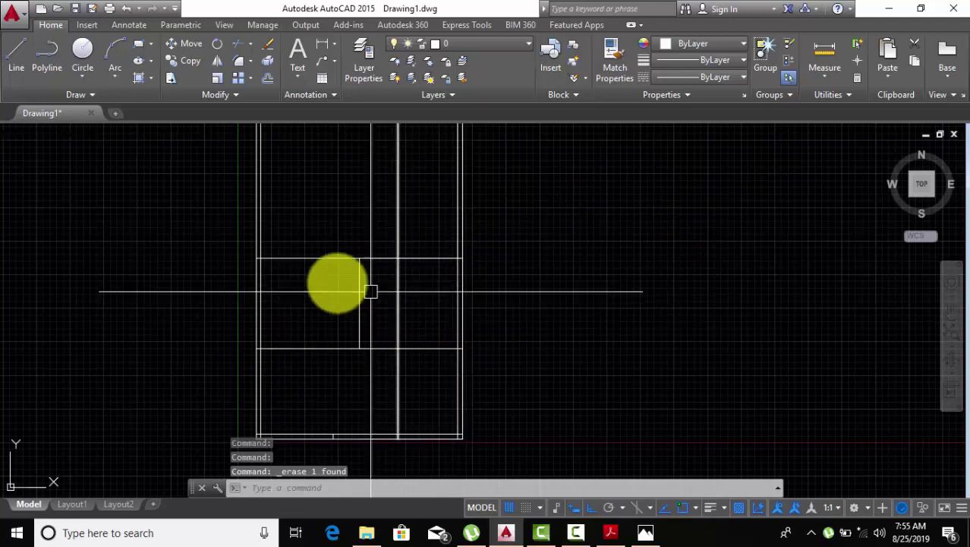
Trim the partition line overhanging above the middle band.
{"action": "left_click", "coordinate": [245, 69]}
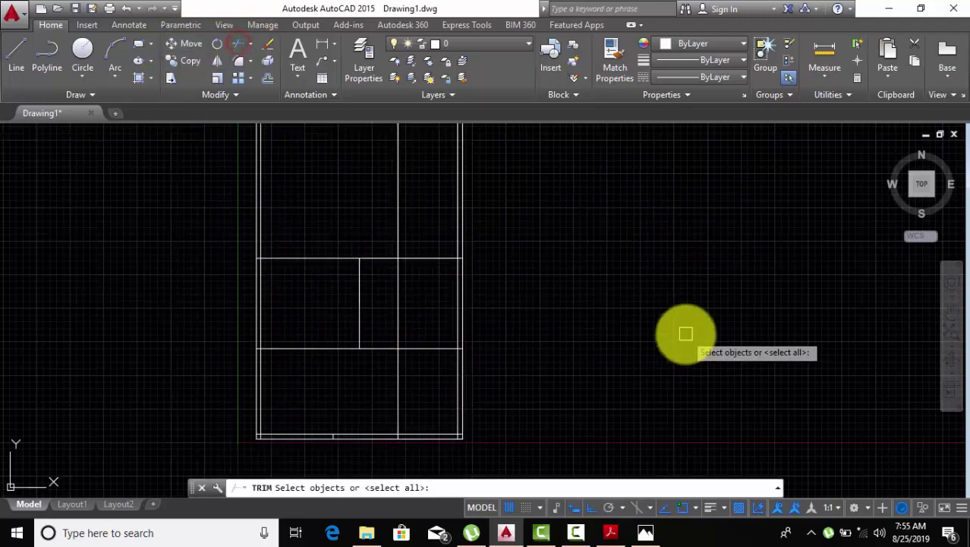
{"action": "key", "text": "Return"}
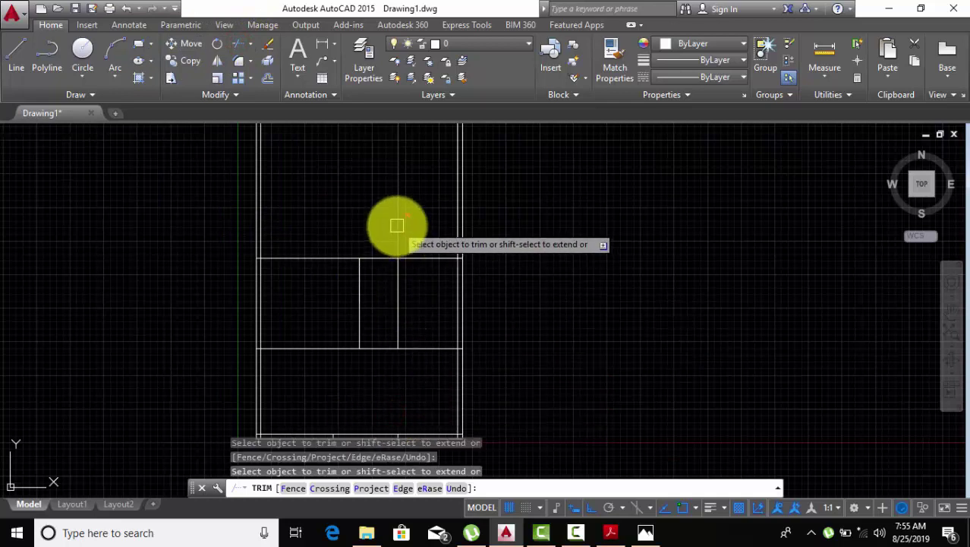
{"action": "left_click", "coordinate": [398, 224]}
{"action": "right_click", "coordinate": [574, 227]}
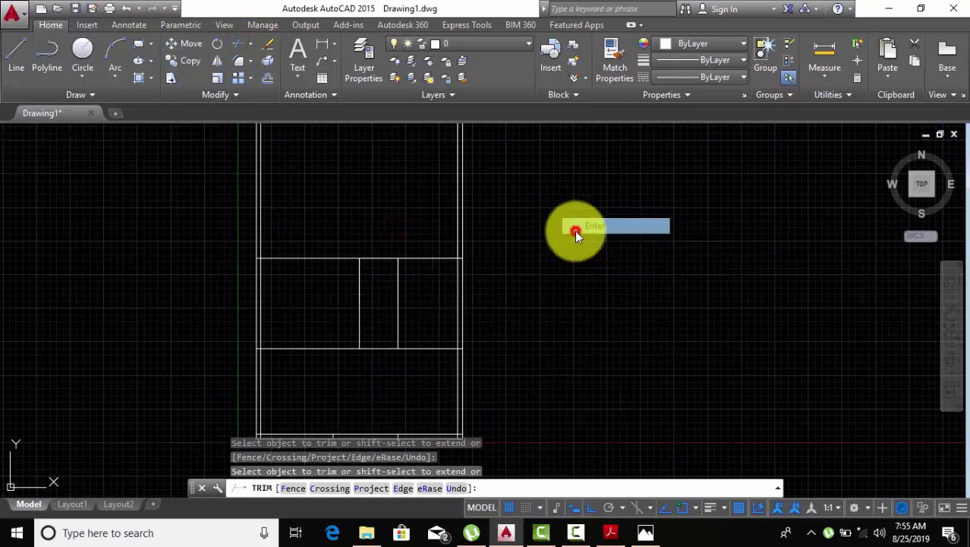
{"action": "left_click", "coordinate": [358, 288]}
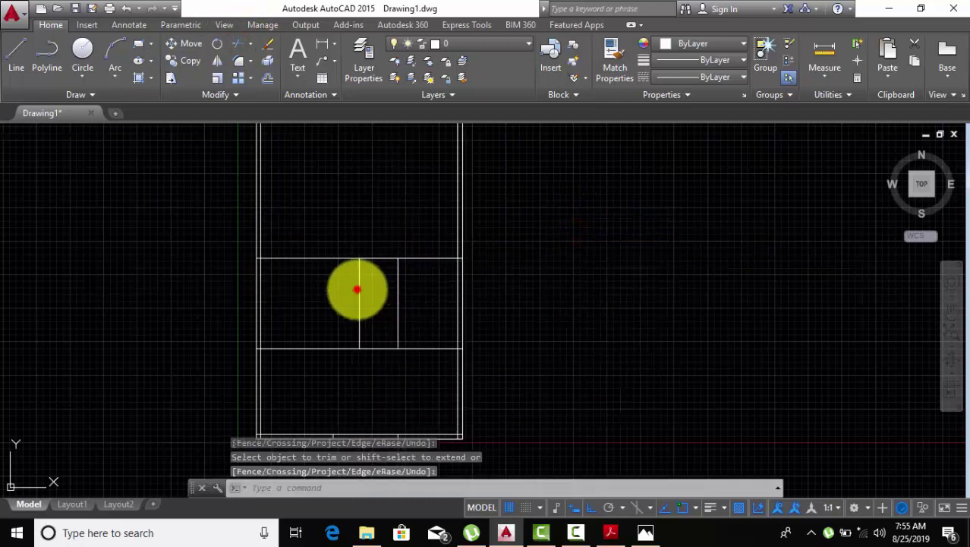
{"action": "left_click", "coordinate": [267, 79]}
{"action": "left_click", "coordinate": [556, 302]}
{"action": "type", "text": "4.5"}
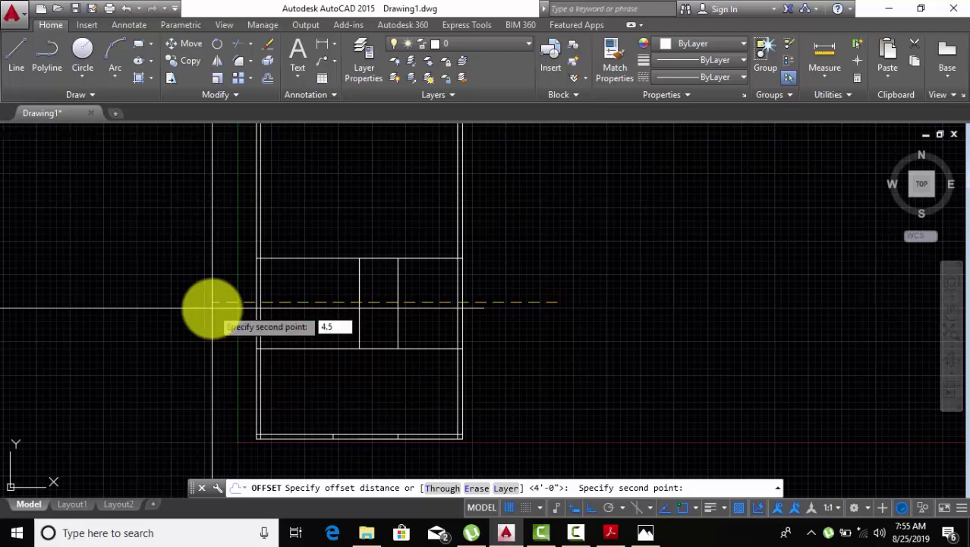
Double the left partition and both middle-band horizontal lines with a 4.5 offset.
{"action": "key", "text": "Return"}
{"action": "left_click", "coordinate": [212, 308]}
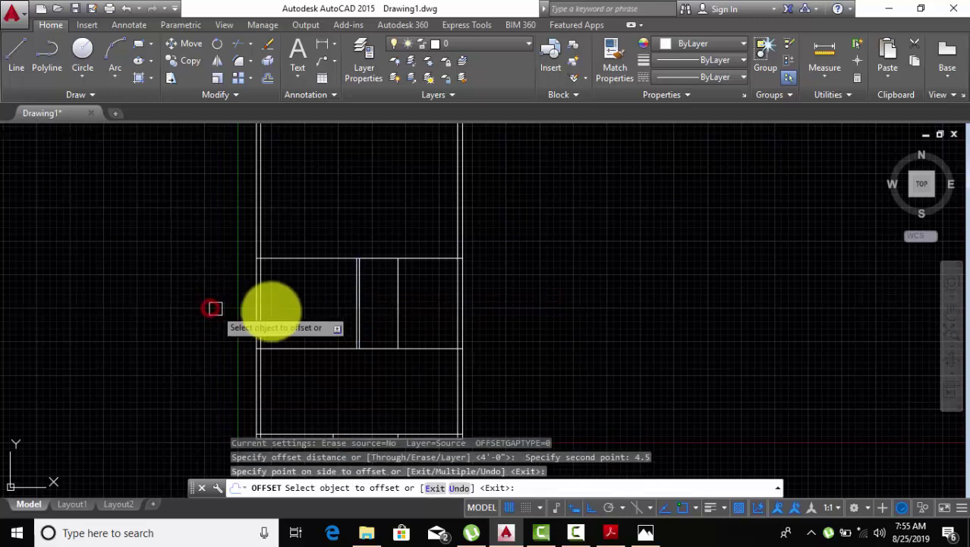
{"action": "left_click", "coordinate": [314, 347]}
{"action": "left_click", "coordinate": [314, 322]}
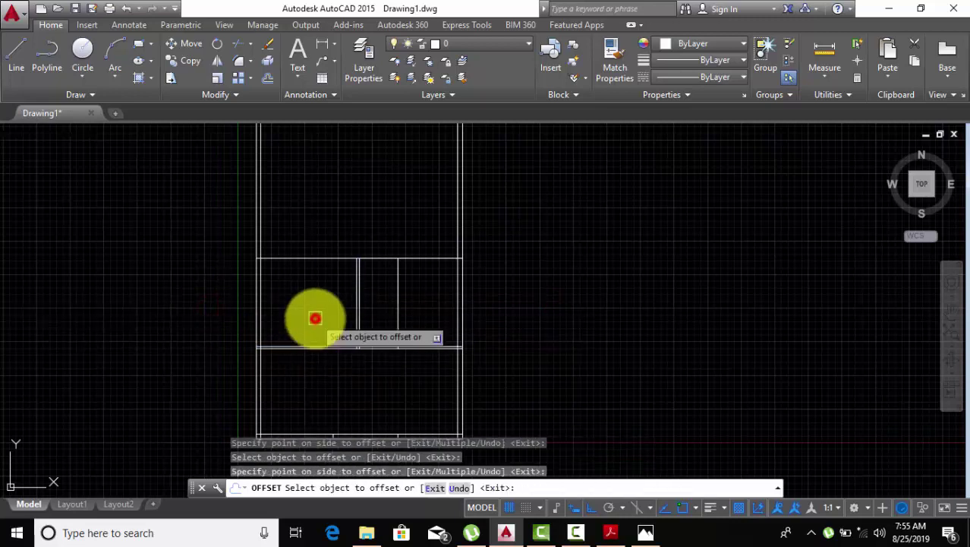
{"action": "left_click", "coordinate": [314, 258]}
{"action": "left_click", "coordinate": [311, 279]}
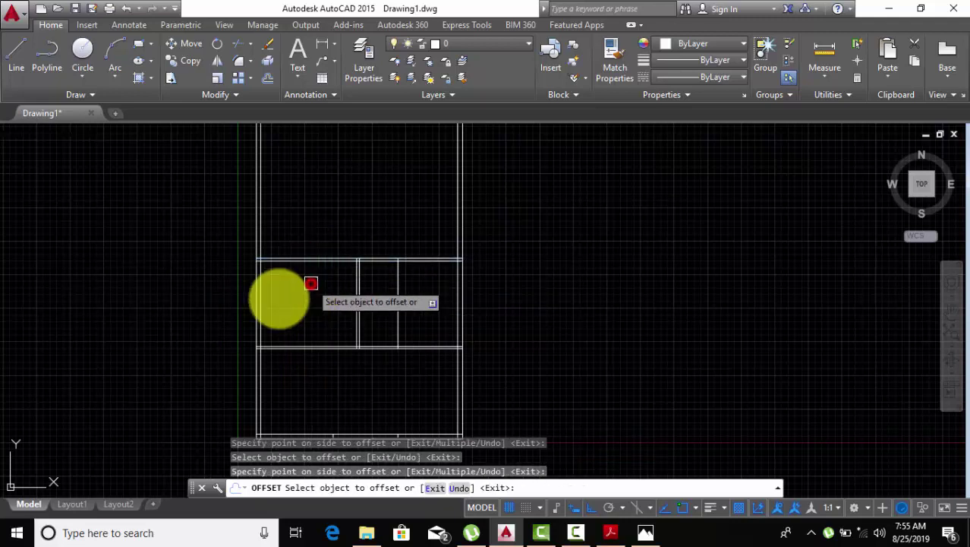
{"action": "right_click", "coordinate": [540, 262]}
{"action": "left_click", "coordinate": [545, 260]}
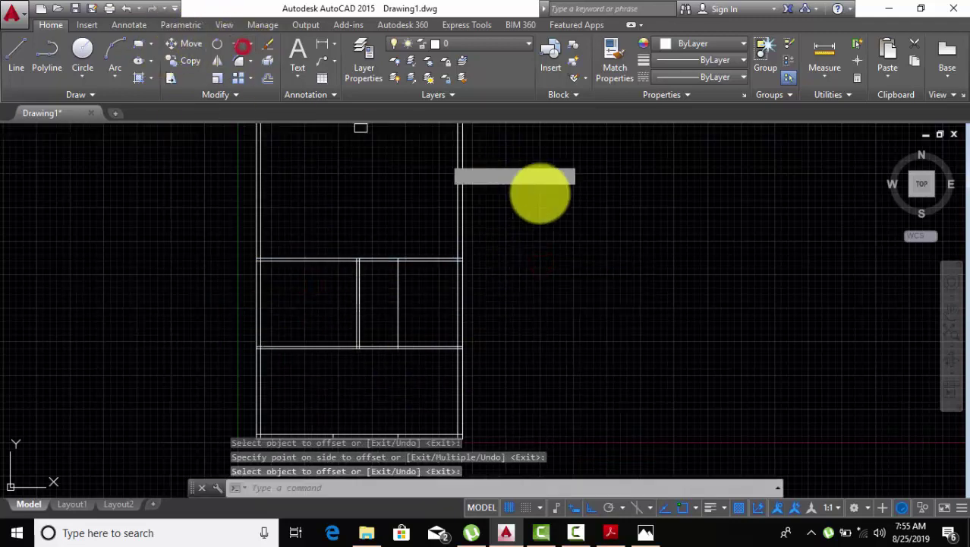
Trim away the vertical line between the two rooms with a crossing window.
{"action": "key", "text": "Return"}
{"action": "left_click", "coordinate": [377, 383]}
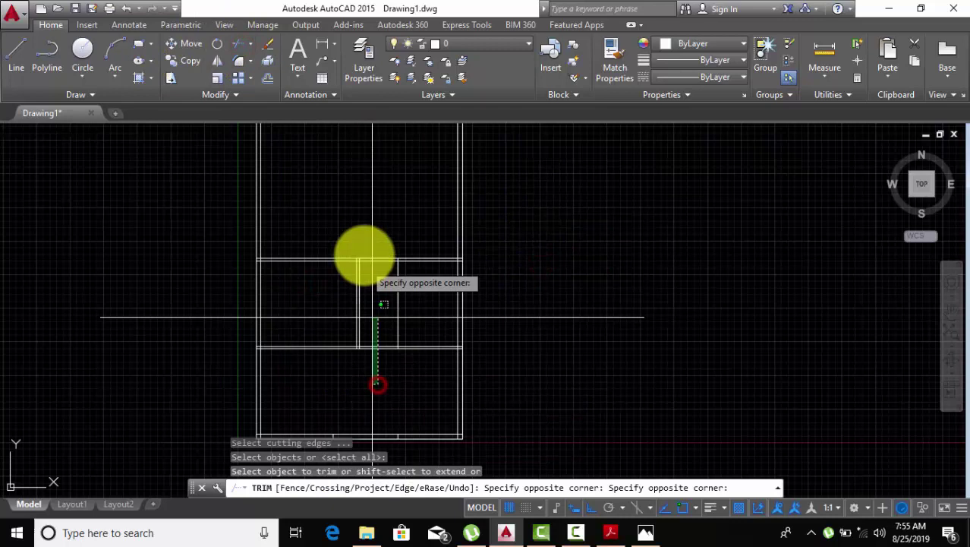
{"action": "left_click", "coordinate": [368, 221]}
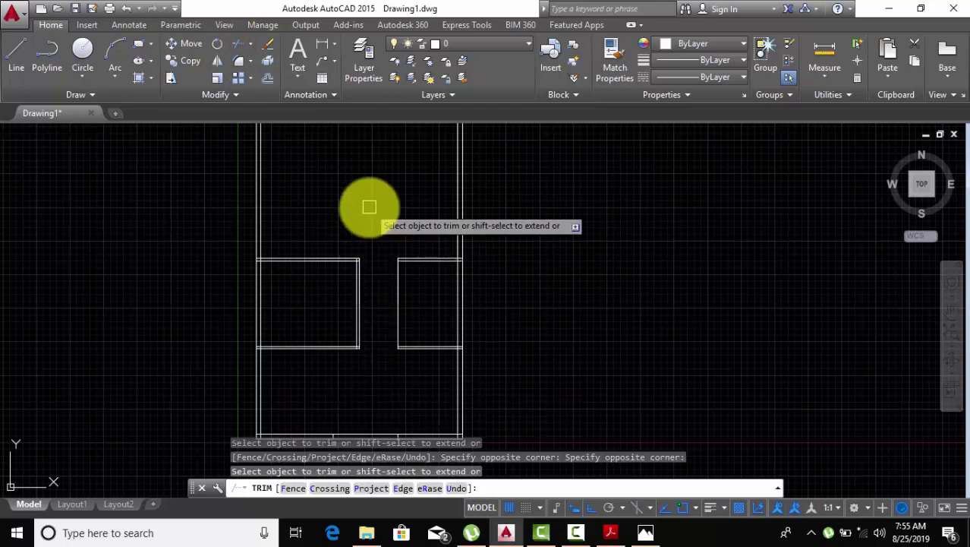
{"action": "right_click", "coordinate": [585, 271]}
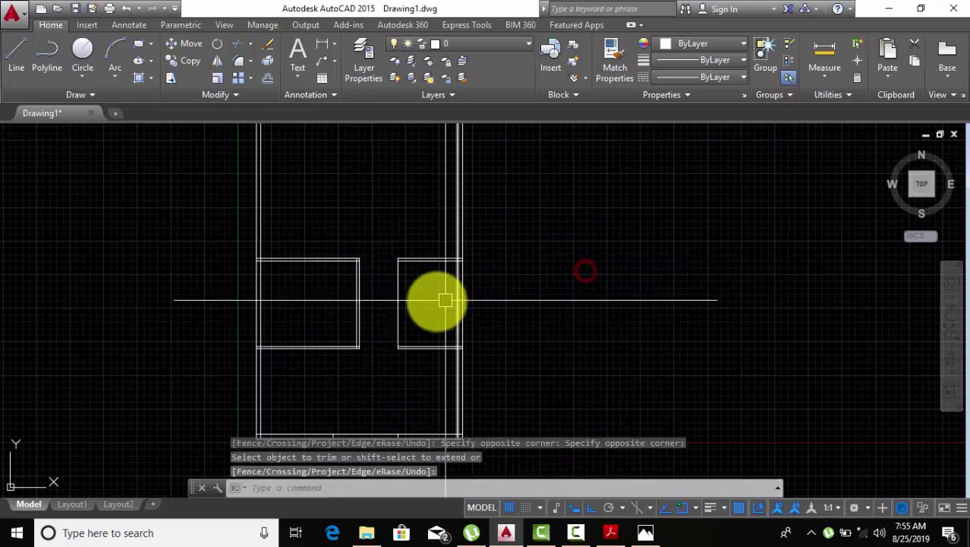
Offset the right room's bottom wall 10' upward to form a new top wall.
{"action": "left_click", "coordinate": [16, 51]}
{"action": "scroll", "coordinate": [402, 343], "scroll_direction": "up", "scroll_amount": 2}
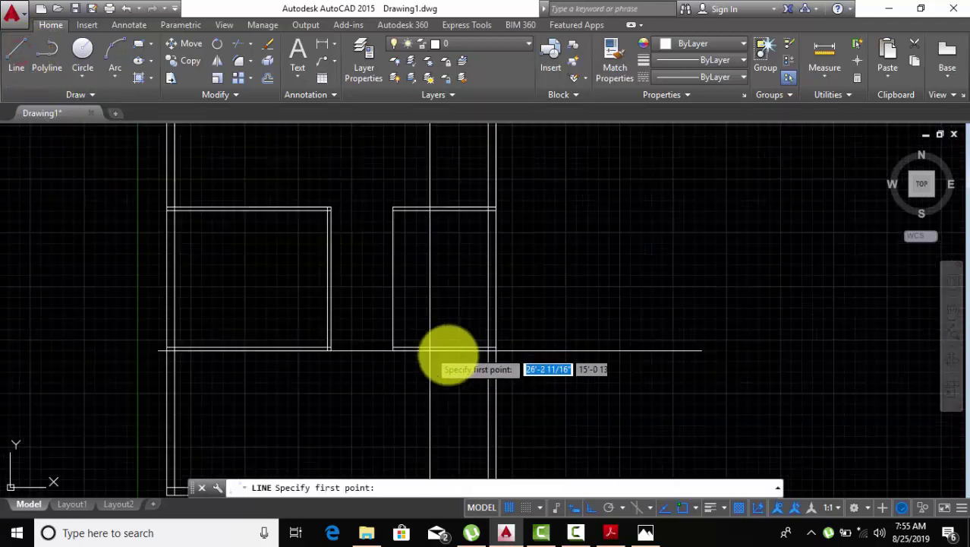
{"action": "left_click", "coordinate": [495, 351]}
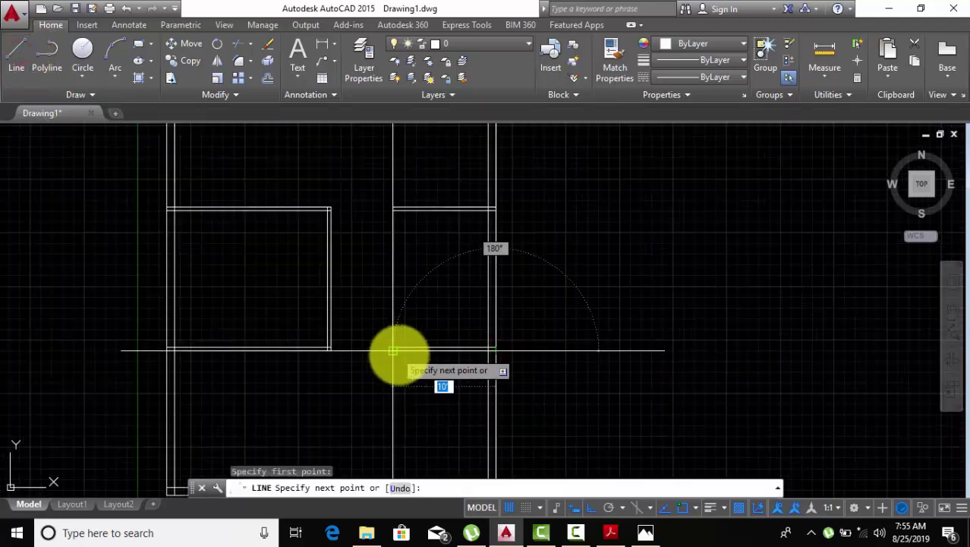
{"action": "right_click", "coordinate": [580, 226]}
{"action": "left_click", "coordinate": [617, 245]}
{"action": "left_click", "coordinate": [444, 352]}
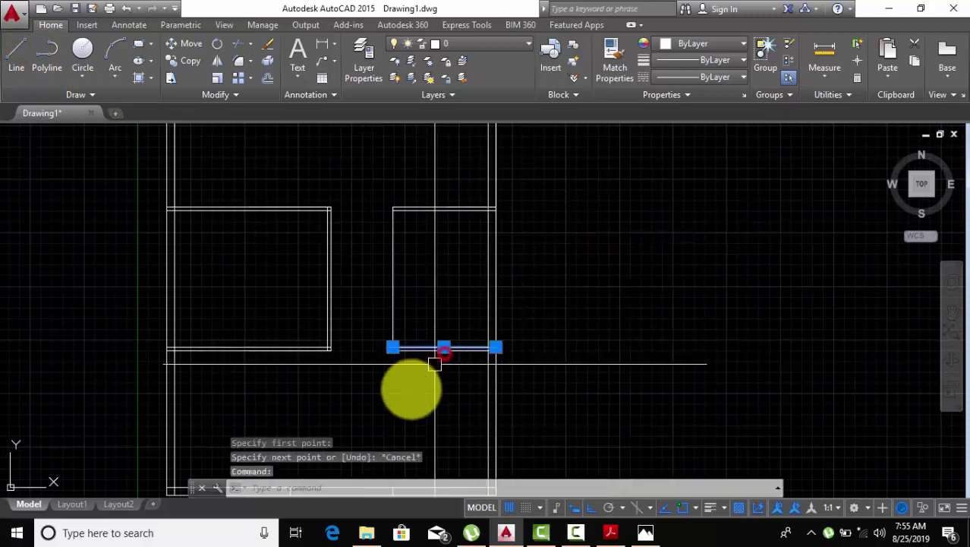
{"action": "key", "text": "Escape"}
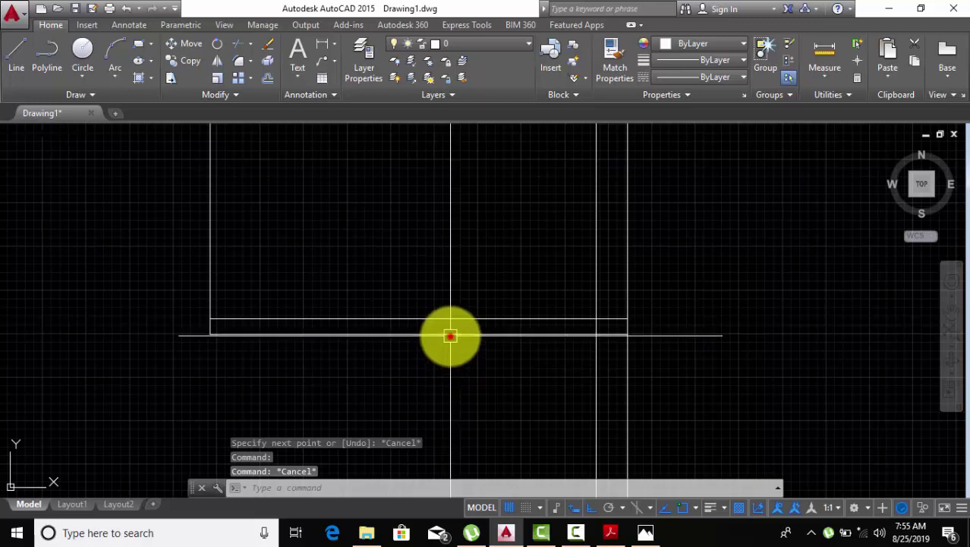
{"action": "scroll", "coordinate": [451, 334], "scroll_direction": "down", "scroll_amount": 5}
{"action": "left_click", "coordinate": [440, 373]}
{"action": "left_click", "coordinate": [264, 77]}
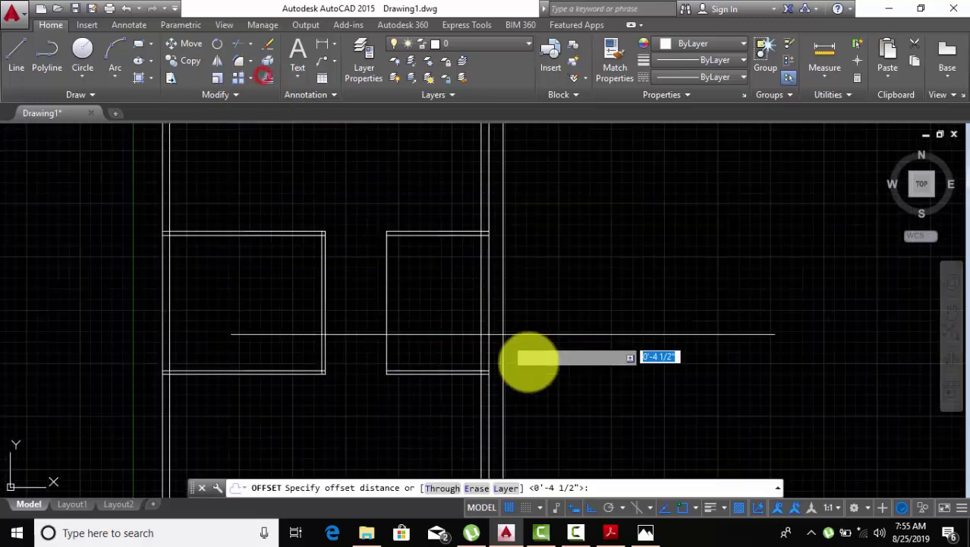
{"action": "left_click", "coordinate": [540, 396]}
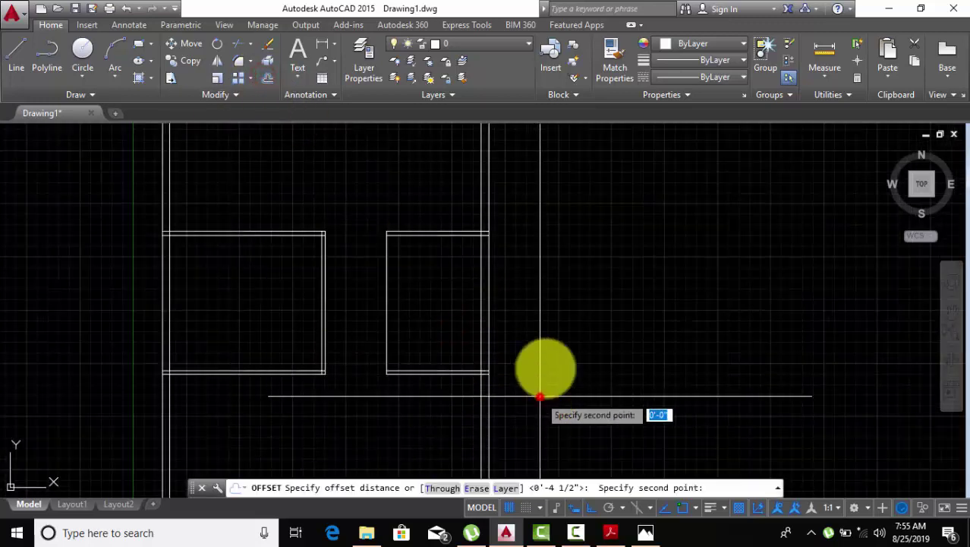
{"action": "left_click", "coordinate": [550, 264]}
{"action": "left_click", "coordinate": [548, 264]}
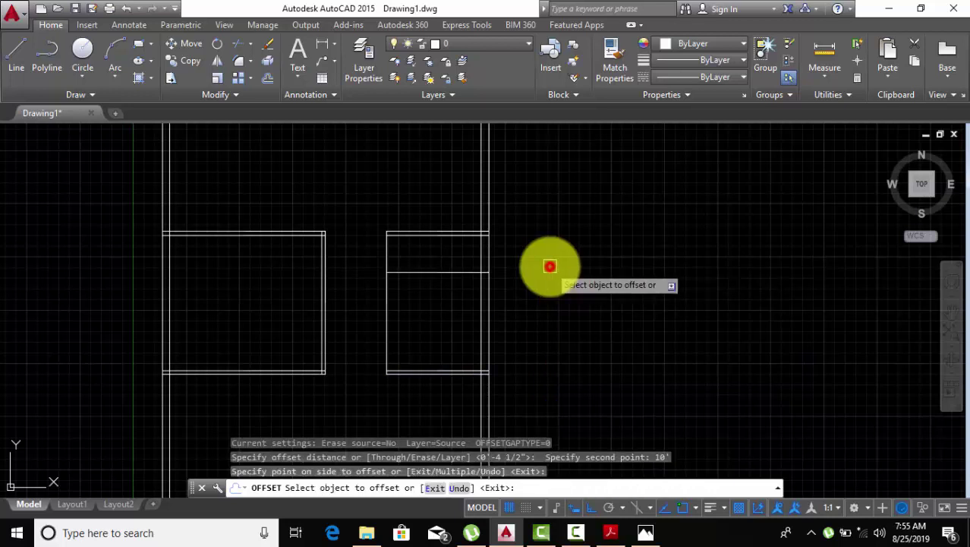
{"action": "key", "text": "Escape"}
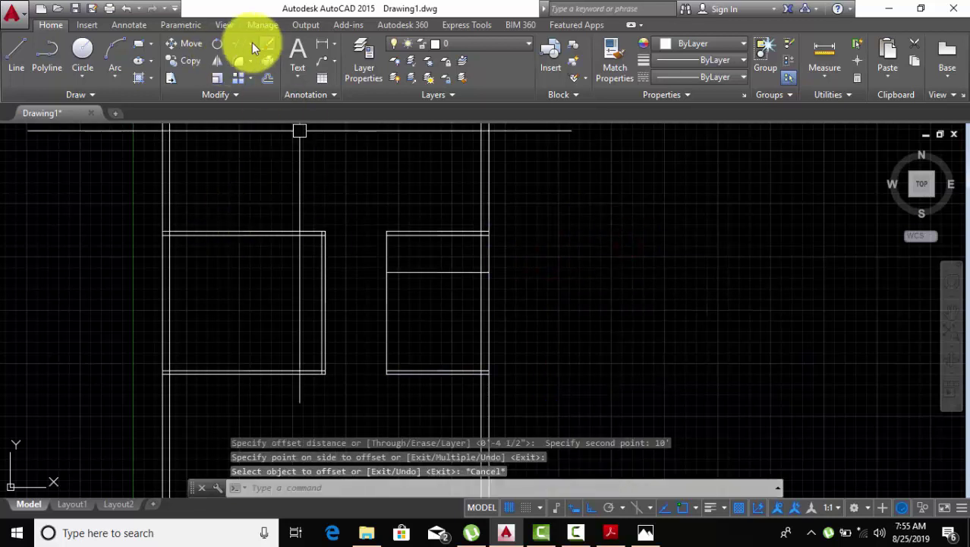
Erase the right room's old top wall lines.
{"action": "left_click", "coordinate": [235, 43]}
{"action": "key", "text": "Escape"}
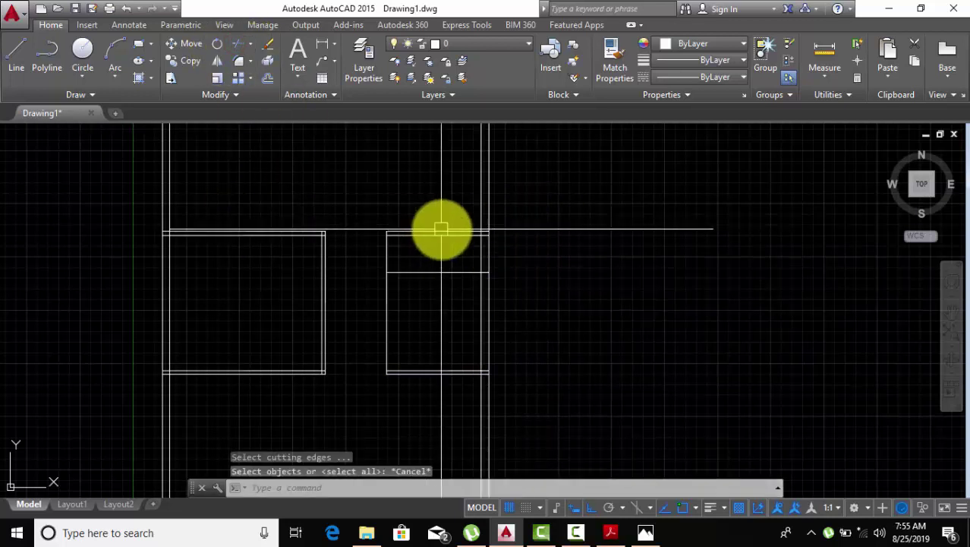
{"action": "left_click", "coordinate": [439, 249]}
{"action": "left_click", "coordinate": [405, 194]}
{"action": "right_click", "coordinate": [402, 187]}
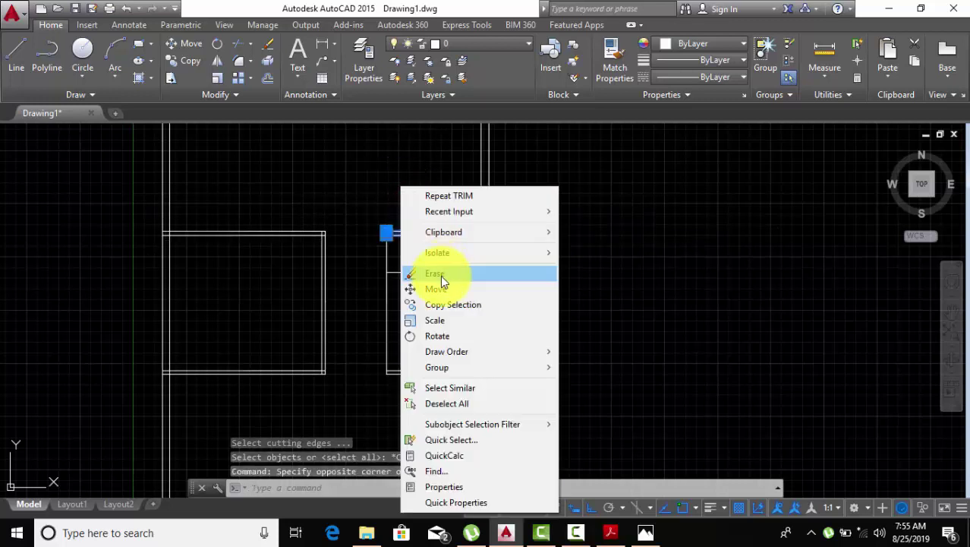
{"action": "left_click", "coordinate": [441, 275]}
Double the new top wall downward and the room's left wall inward at 4.5.
{"action": "left_click", "coordinate": [403, 306]}
{"action": "left_click", "coordinate": [391, 261]}
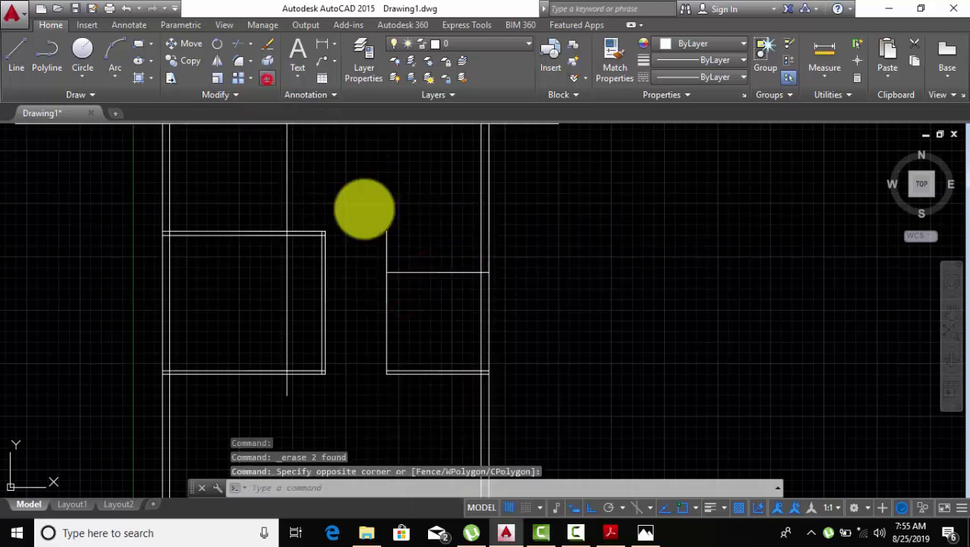
{"action": "type", "text": "o"}
{"action": "key", "text": "Return"}
{"action": "left_click", "coordinate": [409, 234]}
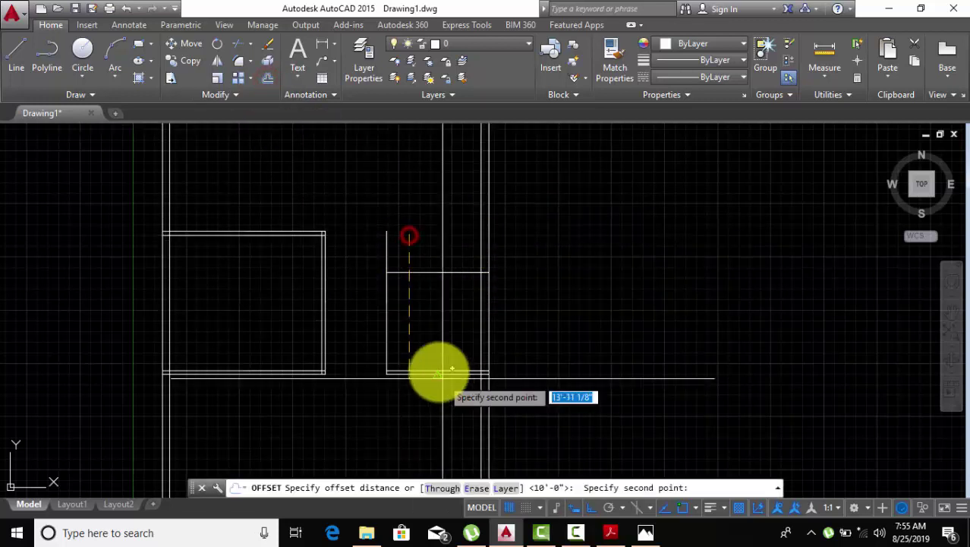
{"action": "type", "text": "45"}
{"action": "key", "text": "Return"}
{"action": "left_click", "coordinate": [434, 332]}
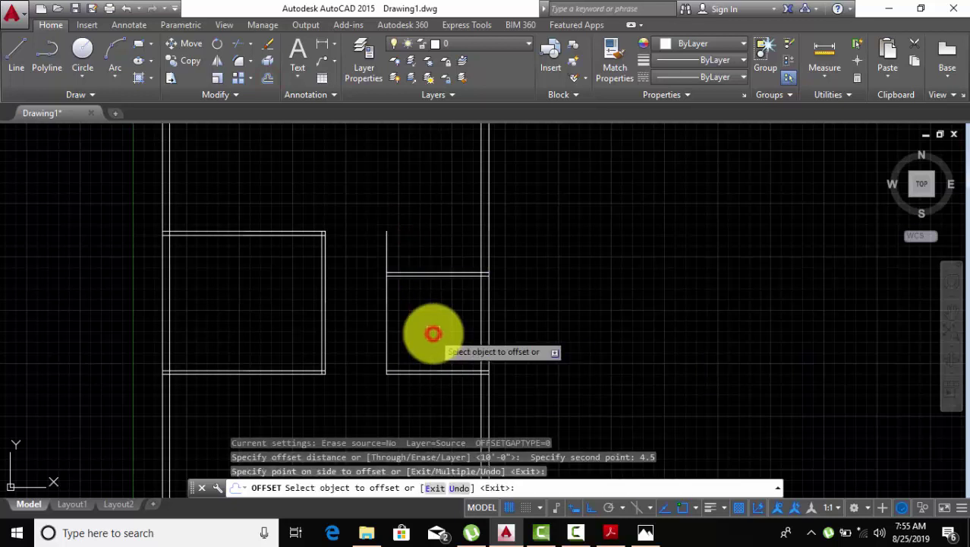
{"action": "left_click", "coordinate": [386, 330]}
{"action": "left_click", "coordinate": [427, 335]}
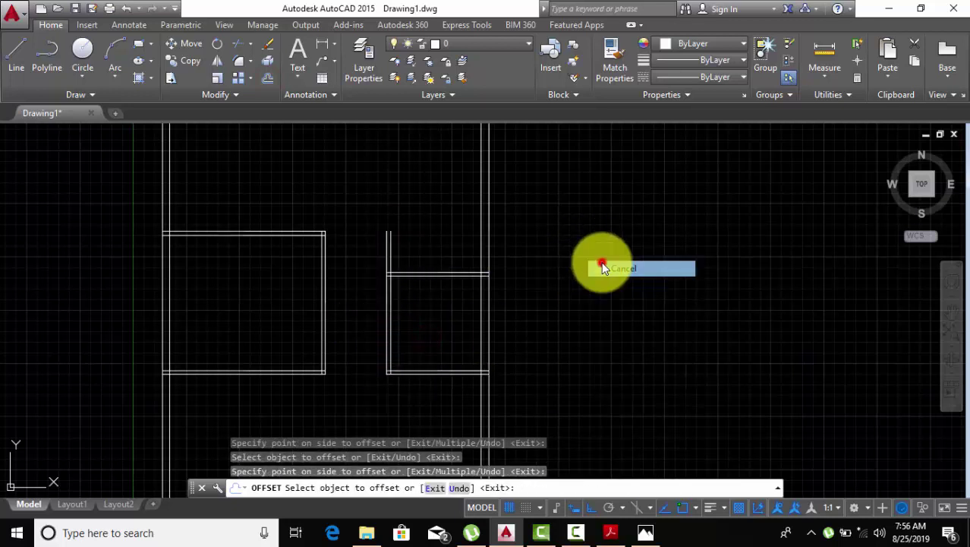
{"action": "key", "text": "Escape"}
Trim away the leftover vertical wall ends above both rooms.
{"action": "left_click", "coordinate": [232, 44]}
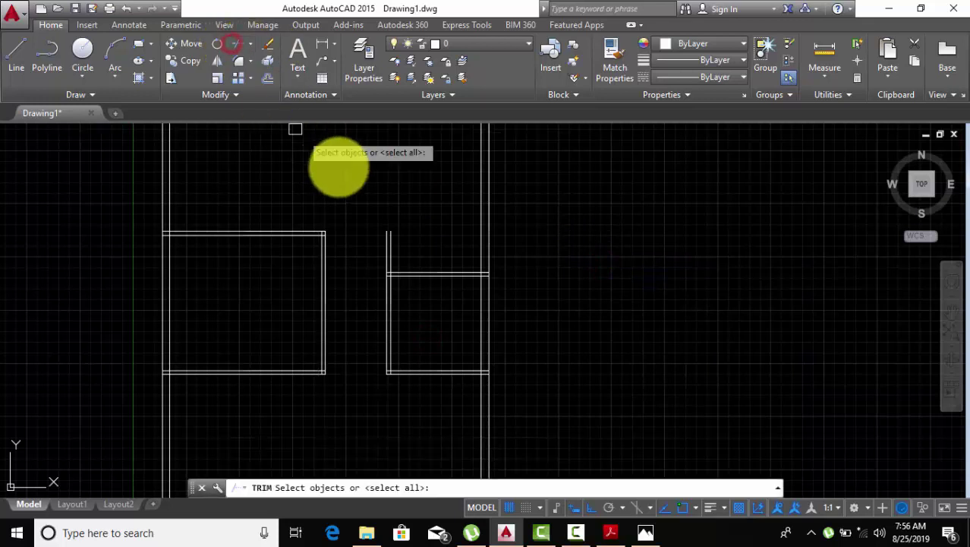
{"action": "key", "text": "Return"}
{"action": "left_click", "coordinate": [429, 201]}
{"action": "left_click", "coordinate": [366, 254]}
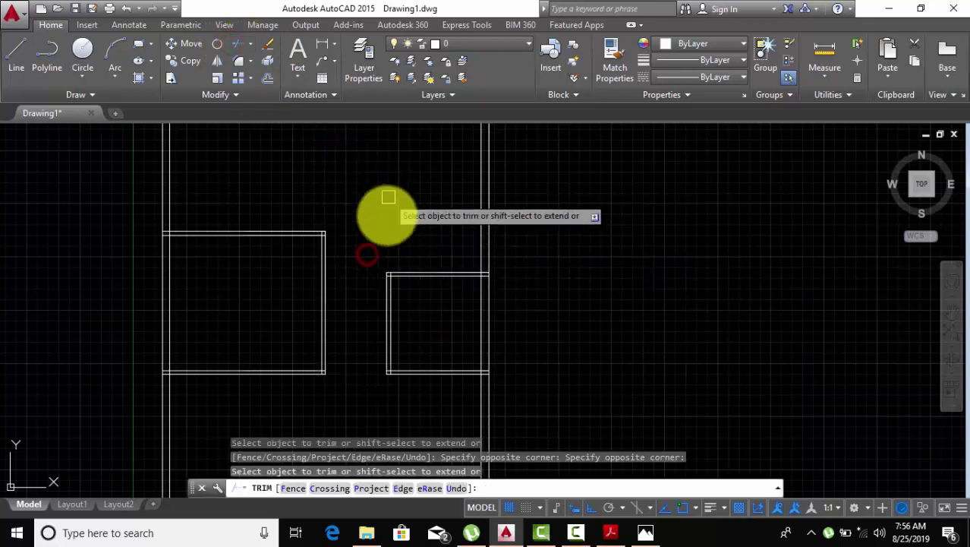
{"action": "right_click", "coordinate": [586, 188]}
{"action": "left_click", "coordinate": [630, 214]}
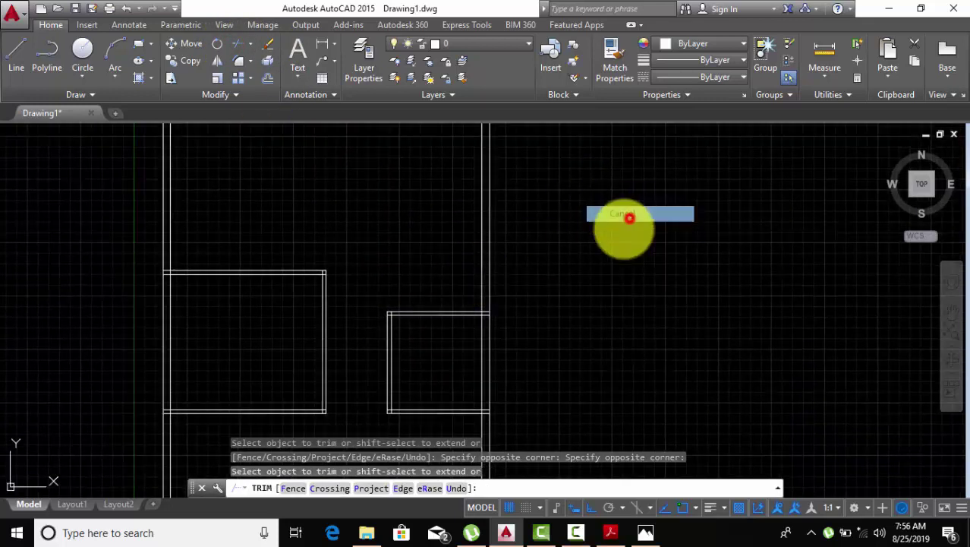
{"action": "scroll", "coordinate": [607, 227], "scroll_direction": "down", "scroll_amount": 2}
{"action": "middle_click_drag", "start_coordinate": [581, 239], "coordinate": [474, 277]}
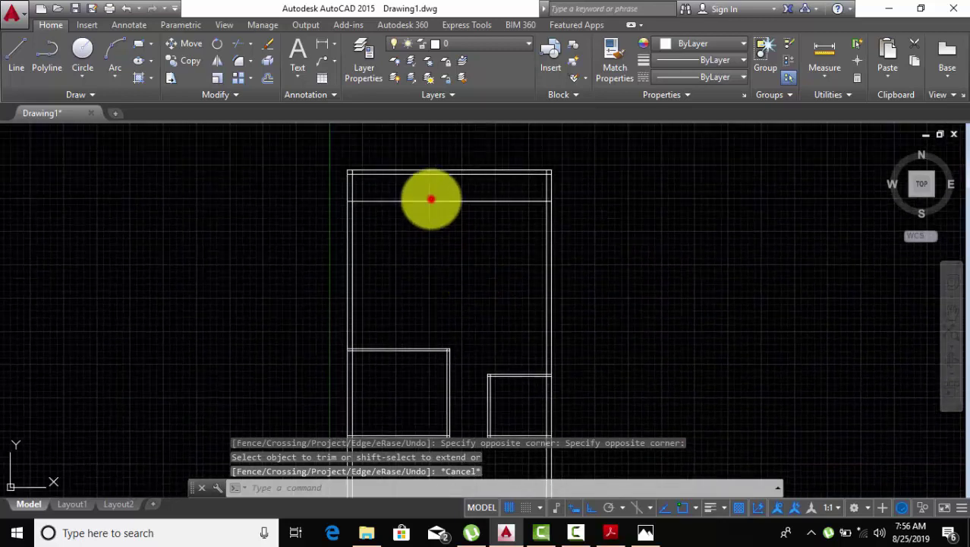
Offset the inner top wall line 4.5 downward.
{"action": "left_click", "coordinate": [431, 199]}
{"action": "left_click", "coordinate": [267, 78]}
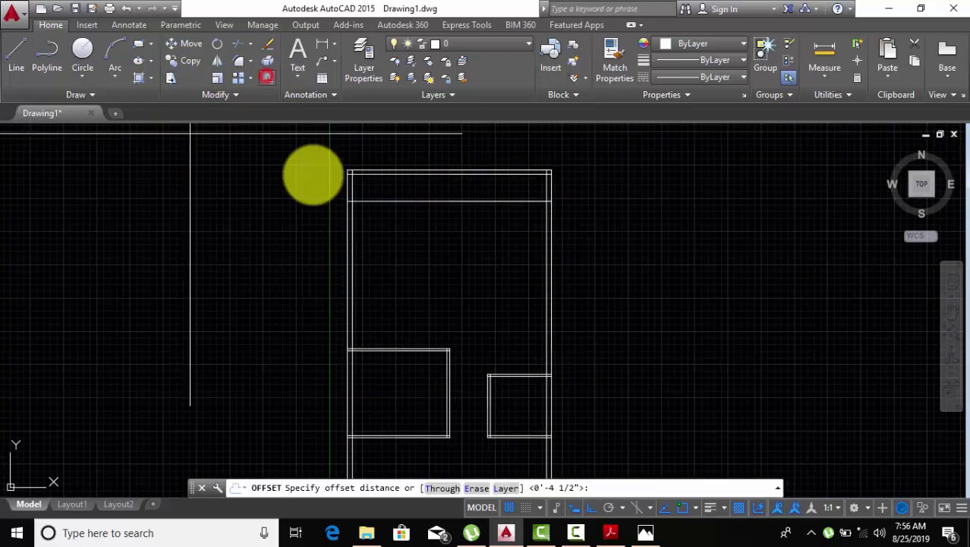
{"action": "left_click", "coordinate": [426, 143]}
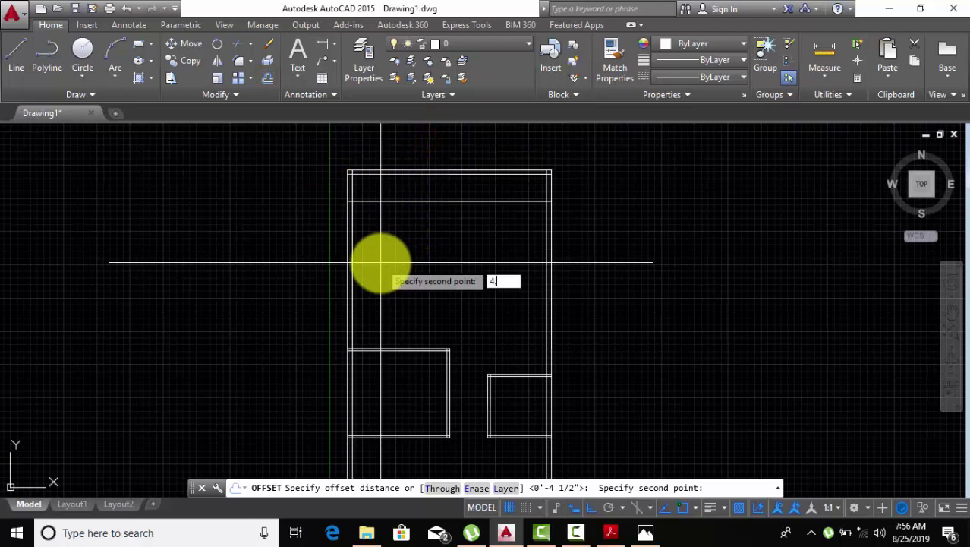
{"action": "left_click", "coordinate": [381, 263]}
{"action": "left_click", "coordinate": [379, 264]}
{"action": "right_click", "coordinate": [660, 194]}
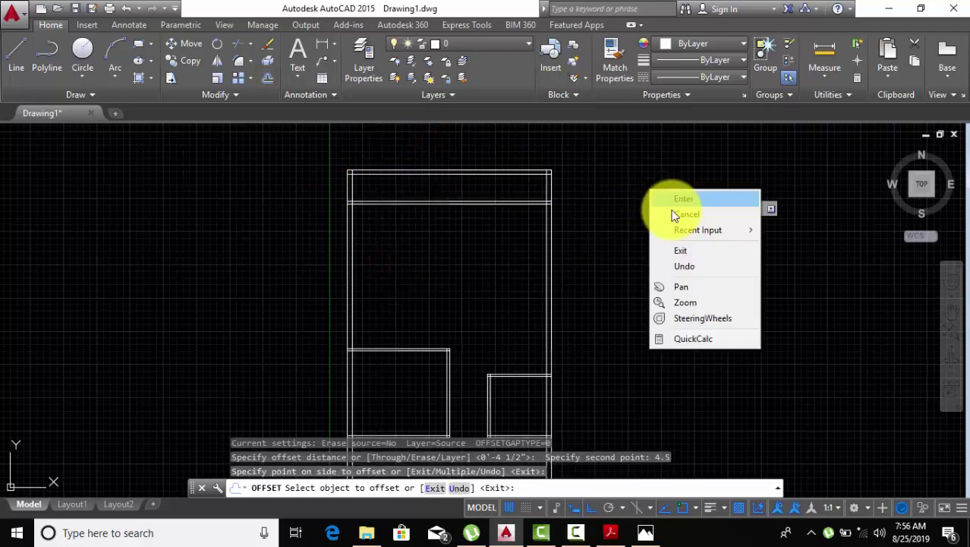
{"action": "left_click", "coordinate": [673, 211]}
Offset that new line 12' downward as a horizontal partition across the plan.
{"action": "scroll", "coordinate": [416, 200], "scroll_direction": "up", "scroll_amount": 2}
{"action": "scroll", "coordinate": [412, 200], "scroll_direction": "up", "scroll_amount": 2}
{"action": "left_click", "coordinate": [411, 200]}
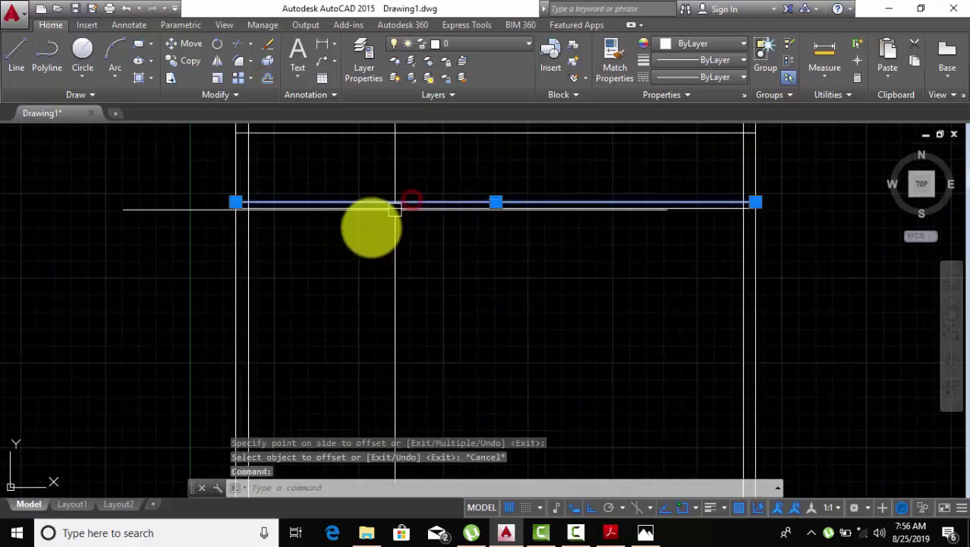
{"action": "scroll", "coordinate": [379, 236], "scroll_direction": "down", "scroll_amount": 4}
{"action": "middle_click_drag", "start_coordinate": [380, 236], "coordinate": [360, 207]}
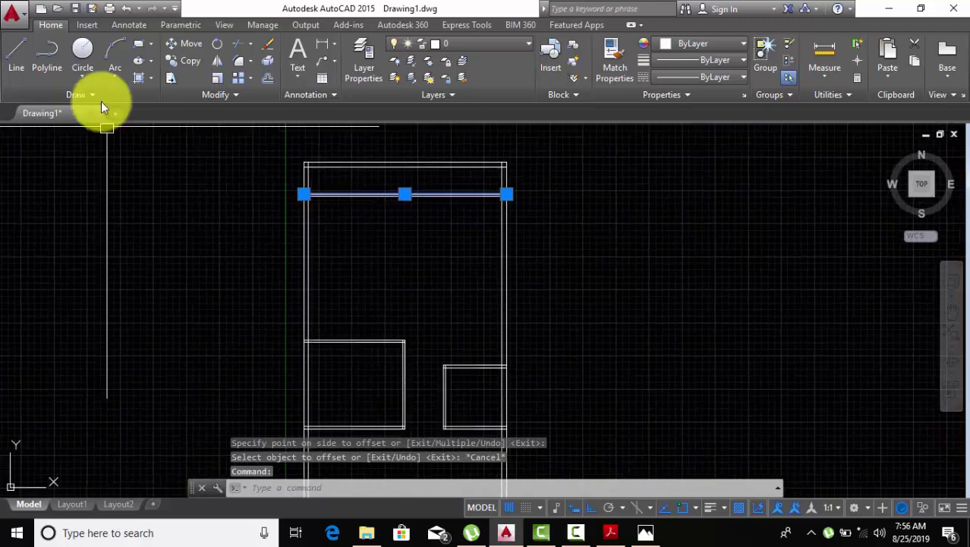
{"action": "left_click", "coordinate": [265, 76]}
{"action": "left_click", "coordinate": [392, 143]}
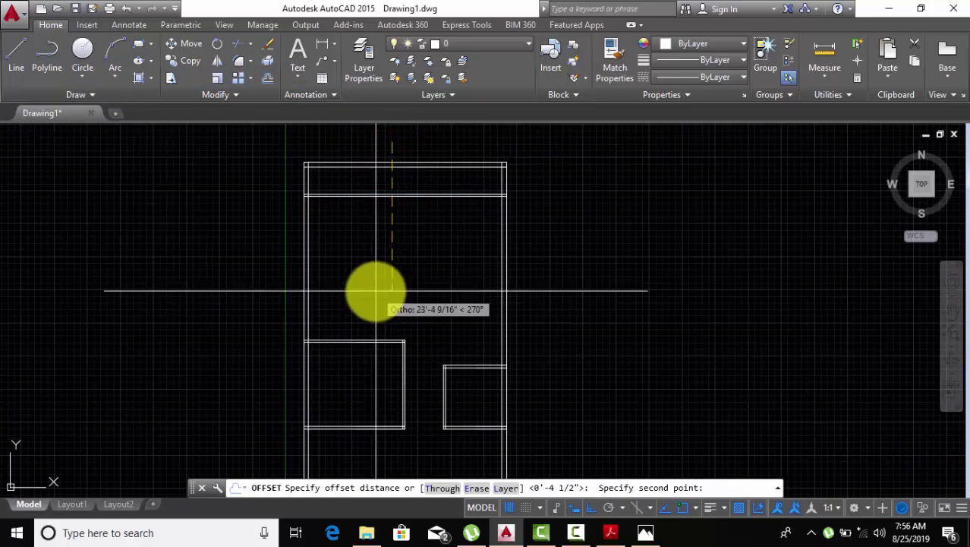
{"action": "type", "text": "12'"}
{"action": "key", "text": "Return"}
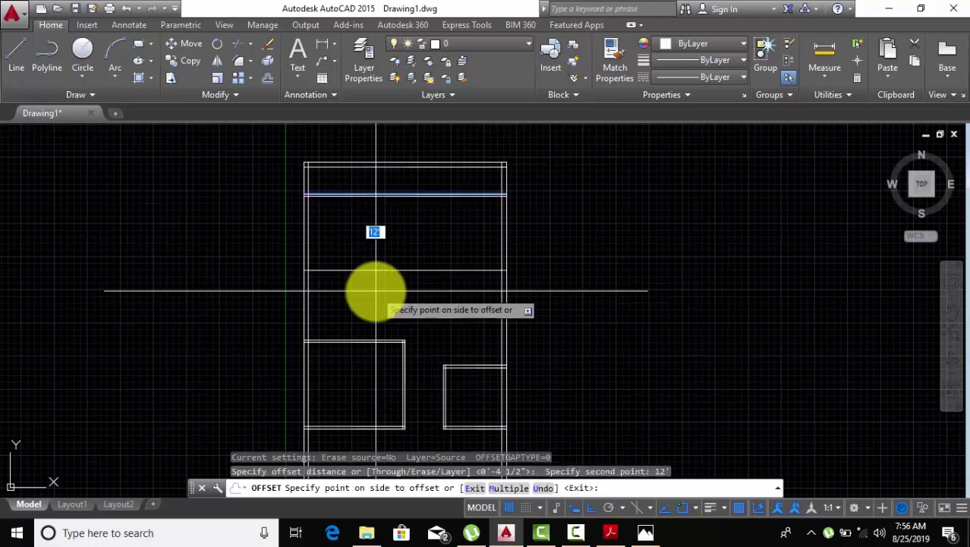
{"action": "left_click", "coordinate": [376, 291]}
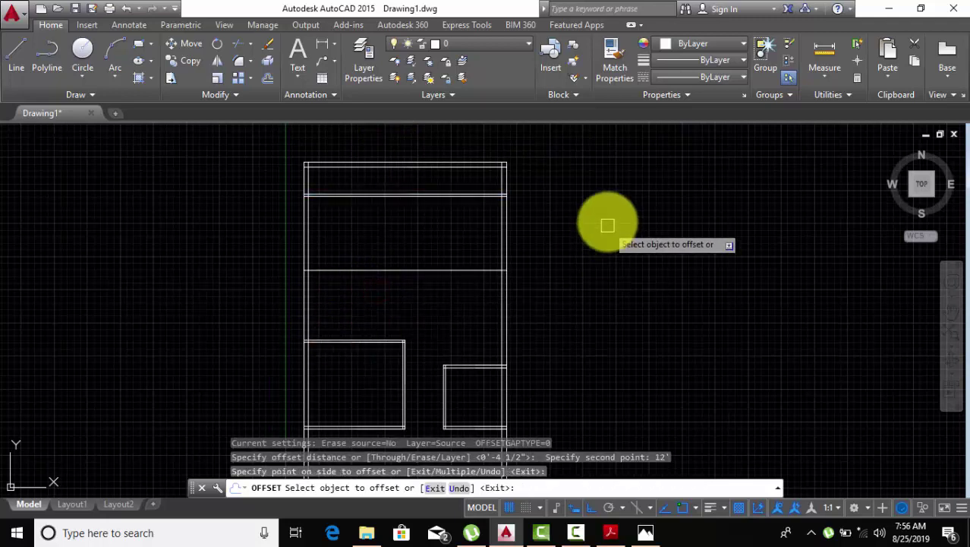
{"action": "right_click", "coordinate": [612, 227]}
{"action": "left_click", "coordinate": [634, 245]}
{"action": "scroll", "coordinate": [505, 213], "scroll_direction": "up", "scroll_amount": 2}
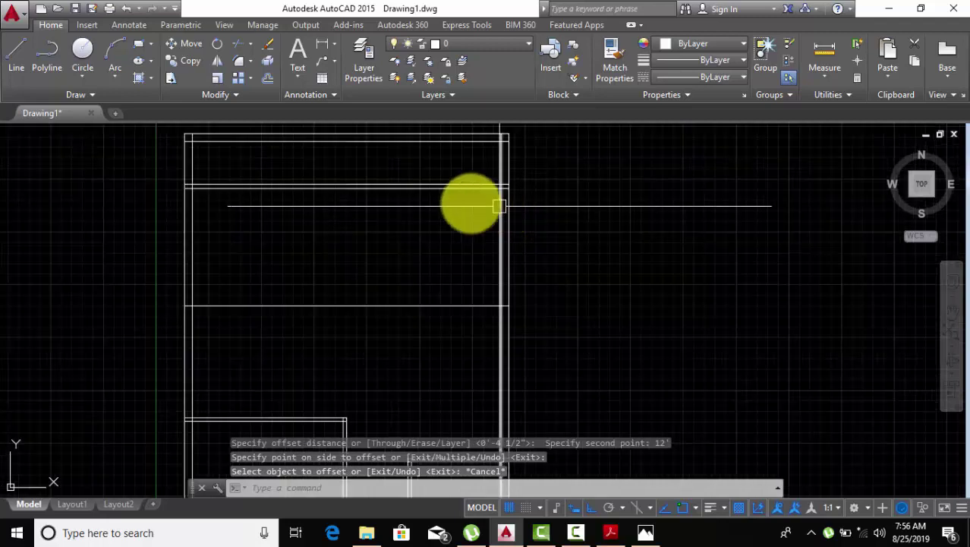
{"action": "left_click", "coordinate": [509, 221]}
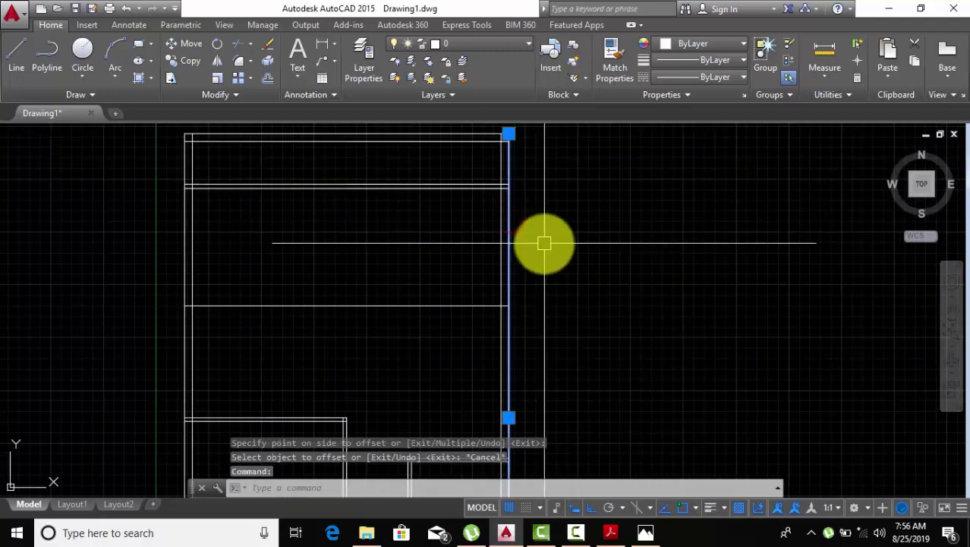
{"action": "middle_click_drag", "start_coordinate": [542, 243], "coordinate": [539, 267]}
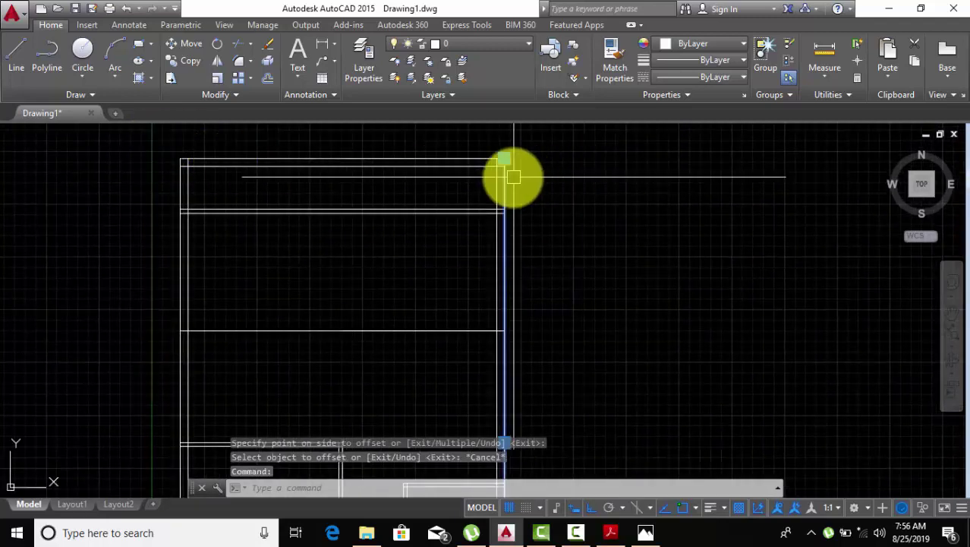
Offset the right and left exterior wall lines 14' inward as vertical partitions.
{"action": "left_click", "coordinate": [269, 77]}
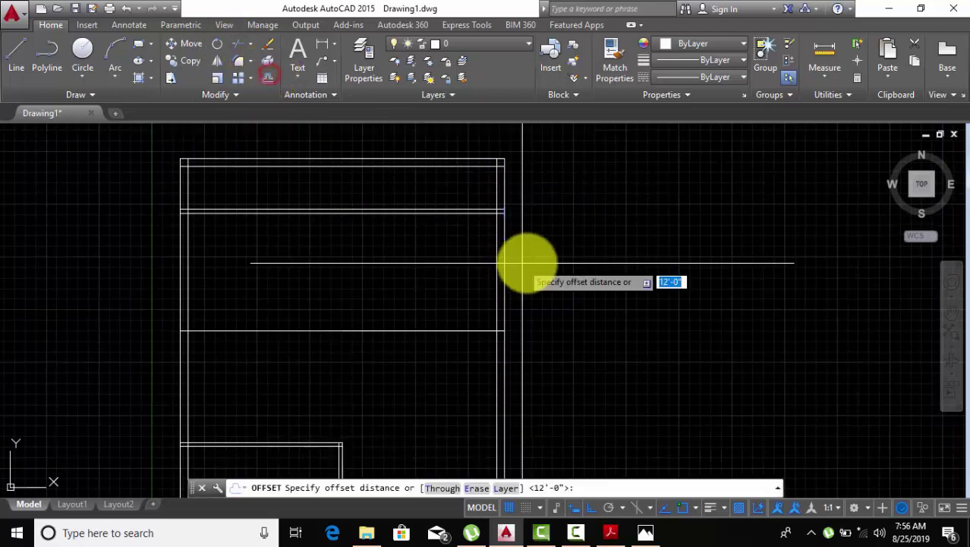
{"action": "left_click", "coordinate": [575, 251]}
{"action": "type", "text": "14'"}
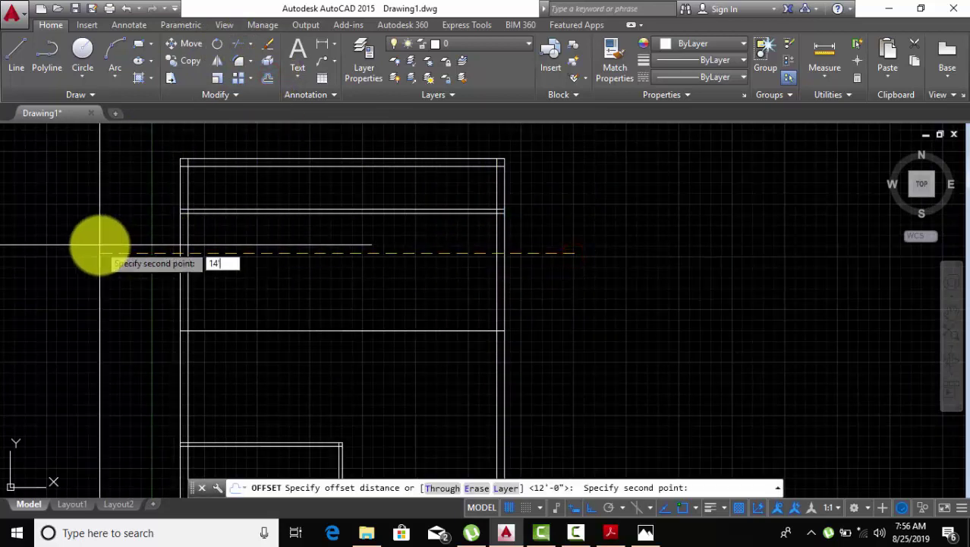
{"action": "key", "text": "Return"}
{"action": "left_click", "coordinate": [97, 245]}
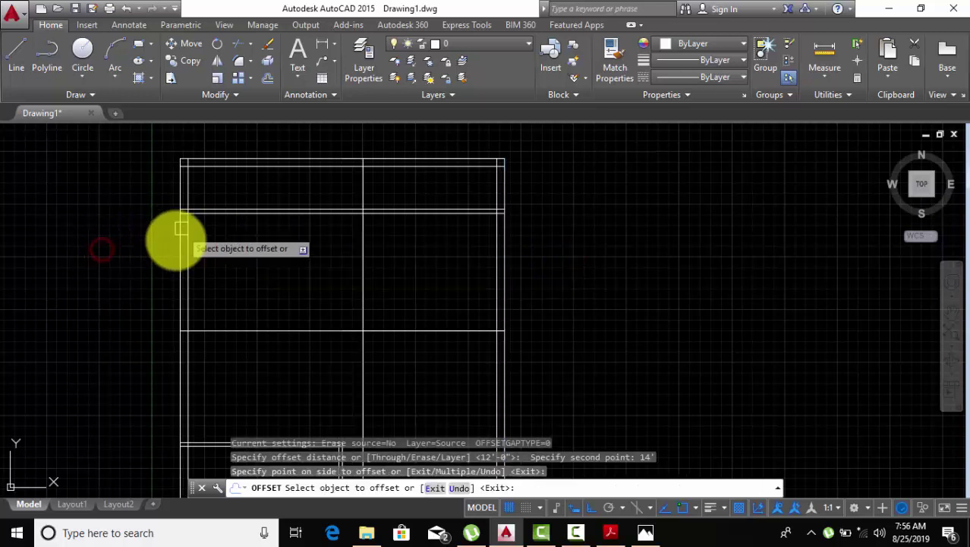
{"action": "left_click", "coordinate": [177, 251]}
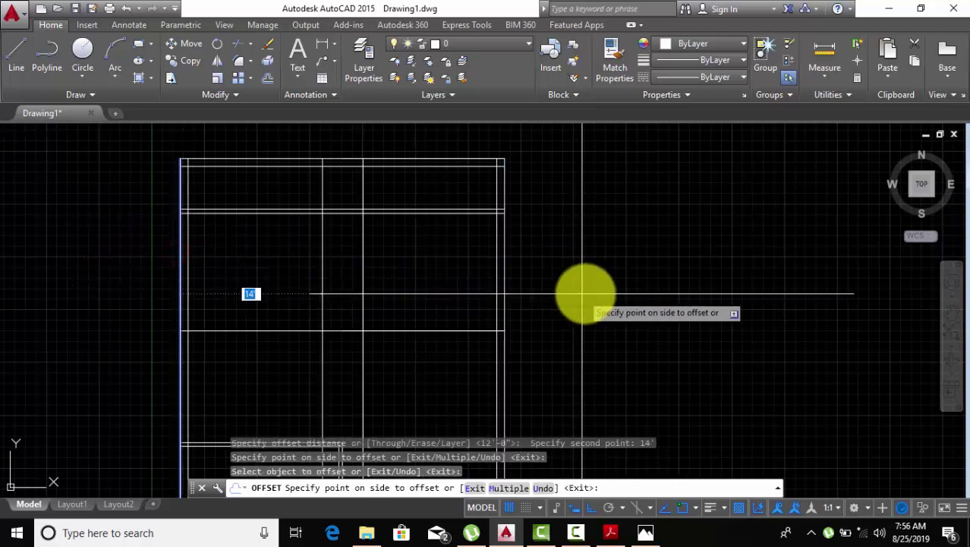
{"action": "left_click", "coordinate": [624, 293]}
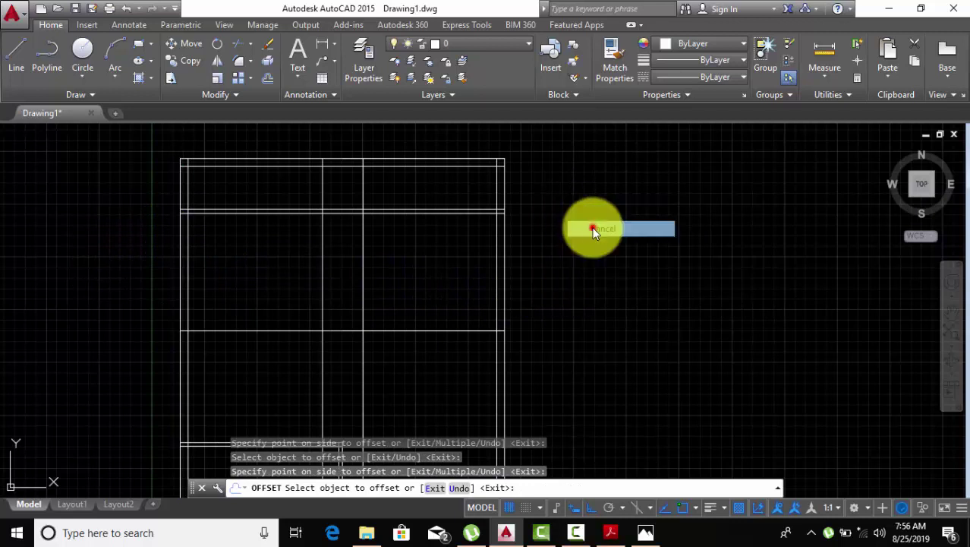
{"action": "left_click", "coordinate": [237, 44]}
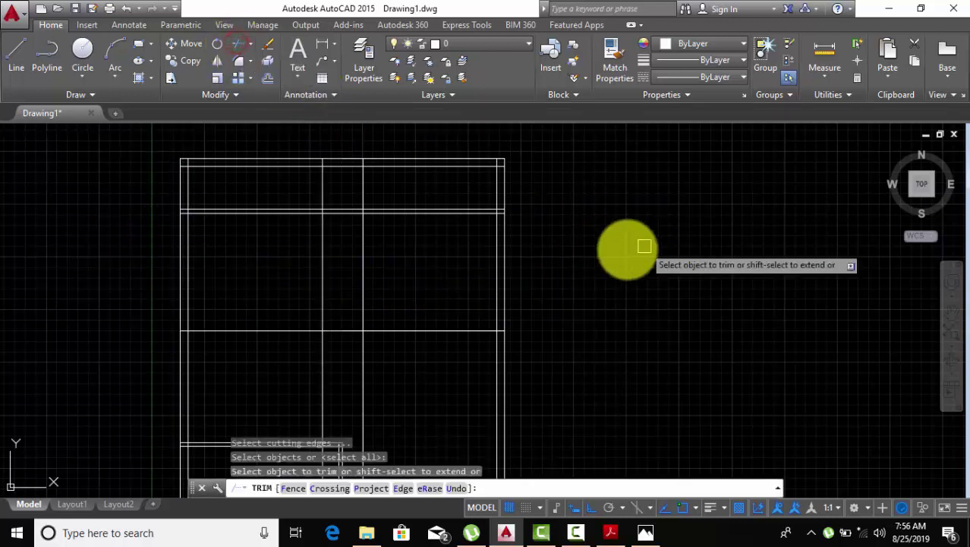
Trim the partition pieces between the 14' lines and across the central corridor.
{"action": "left_click", "coordinate": [337, 354]}
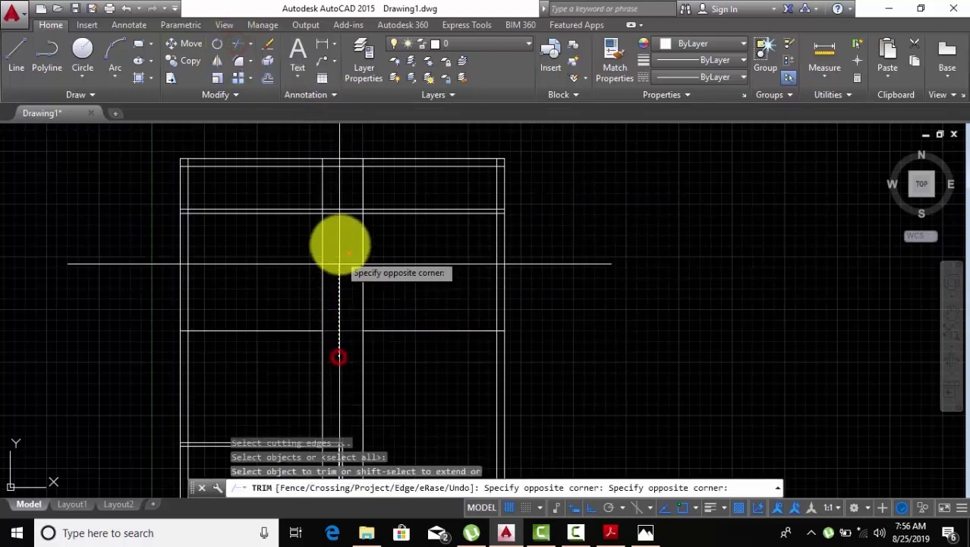
{"action": "left_click", "coordinate": [329, 195]}
{"action": "middle_click_drag", "start_coordinate": [358, 314], "coordinate": [315, 190]}
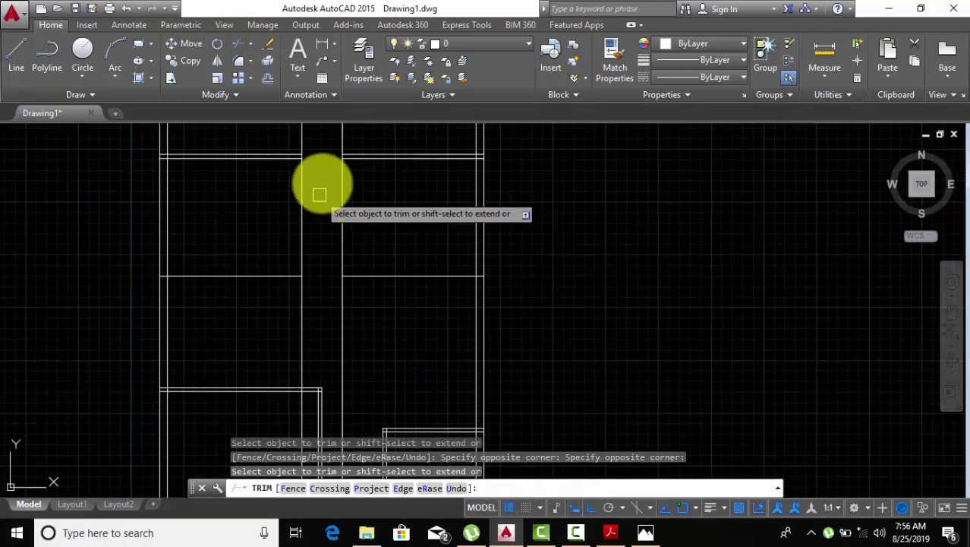
{"action": "mouse_move", "coordinate": [351, 319]}
{"action": "middle_mouse_down"}
{"action": "mouse_move", "coordinate": [362, 291]}
{"action": "mouse_move", "coordinate": [350, 275]}
{"action": "middle_mouse_up"}
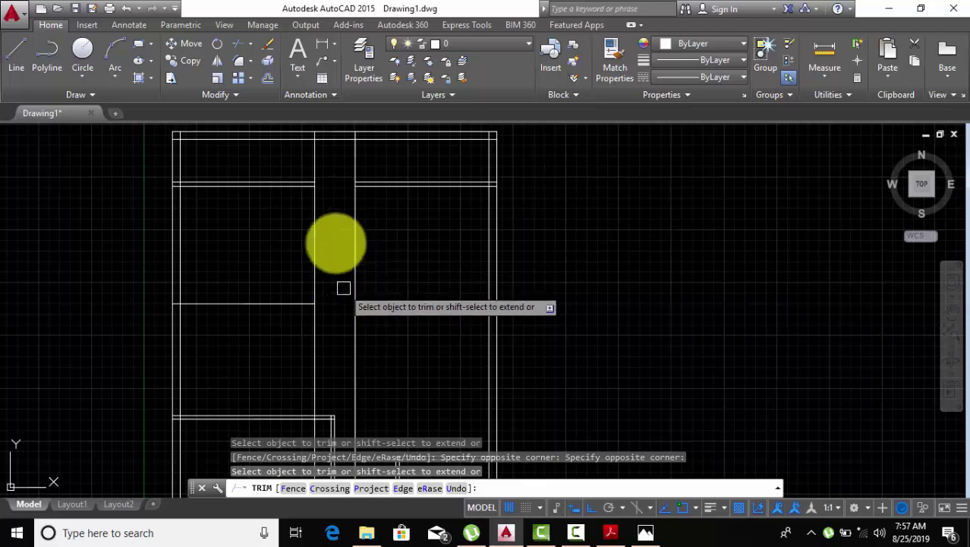
{"action": "scroll", "coordinate": [372, 201], "scroll_direction": "up", "scroll_amount": 3}
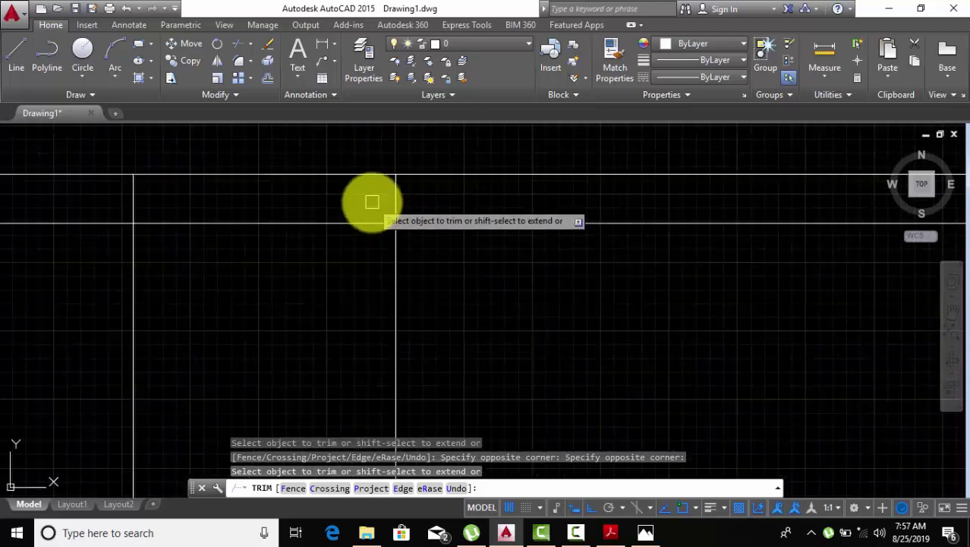
{"action": "scroll", "coordinate": [419, 198], "scroll_direction": "up", "scroll_amount": 2}
{"action": "left_click", "coordinate": [419, 198]}
Trim the remaining partition segments beside the lower rooms and finish trimming.
{"action": "left_click", "coordinate": [91, 195]}
{"action": "scroll", "coordinate": [410, 275], "scroll_direction": "down", "scroll_amount": 3}
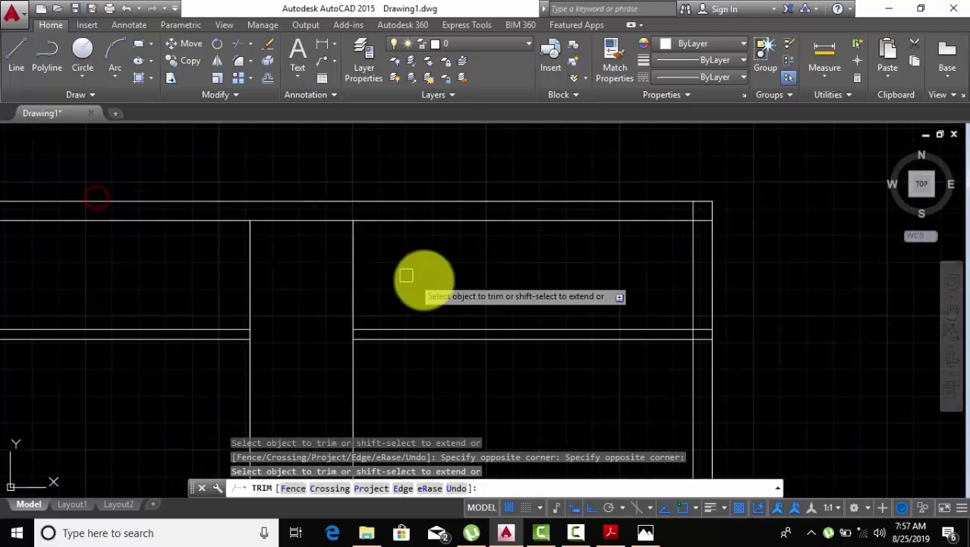
{"action": "left_click", "coordinate": [416, 255]}
{"action": "left_click", "coordinate": [190, 275]}
{"action": "scroll", "coordinate": [301, 277], "scroll_direction": "down", "scroll_amount": 3}
{"action": "mouse_move", "coordinate": [303, 271]}
{"action": "middle_mouse_down"}
{"action": "mouse_move", "coordinate": [303, 219]}
{"action": "mouse_move", "coordinate": [280, 232]}
{"action": "mouse_move", "coordinate": [332, 340]}
{"action": "middle_mouse_up"}
{"action": "scroll", "coordinate": [308, 184], "scroll_direction": "down", "scroll_amount": 2}
{"action": "scroll", "coordinate": [308, 232], "scroll_direction": "down", "scroll_amount": 3}
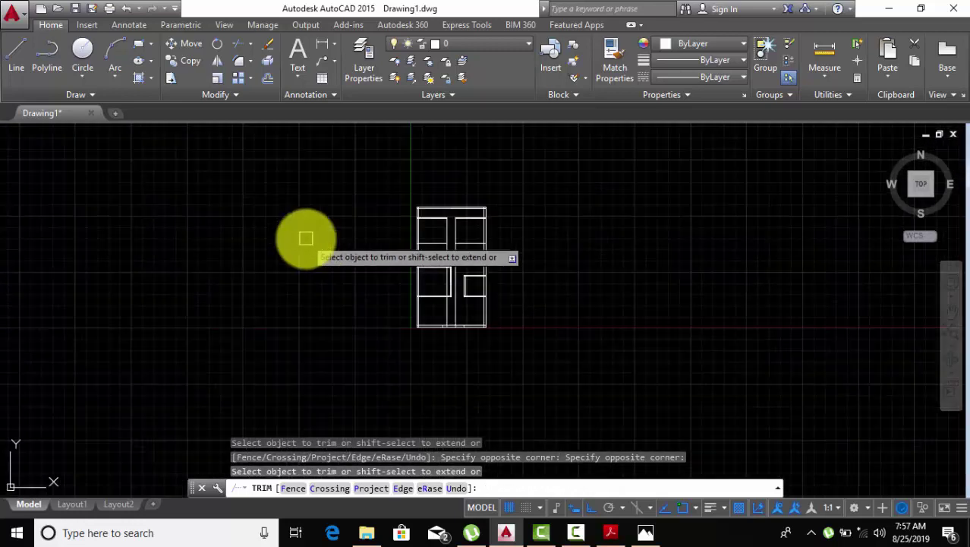
{"action": "scroll", "coordinate": [418, 319], "scroll_direction": "up", "scroll_amount": 2}
{"action": "scroll", "coordinate": [461, 304], "scroll_direction": "up", "scroll_amount": 2}
{"action": "left_click", "coordinate": [512, 298]}
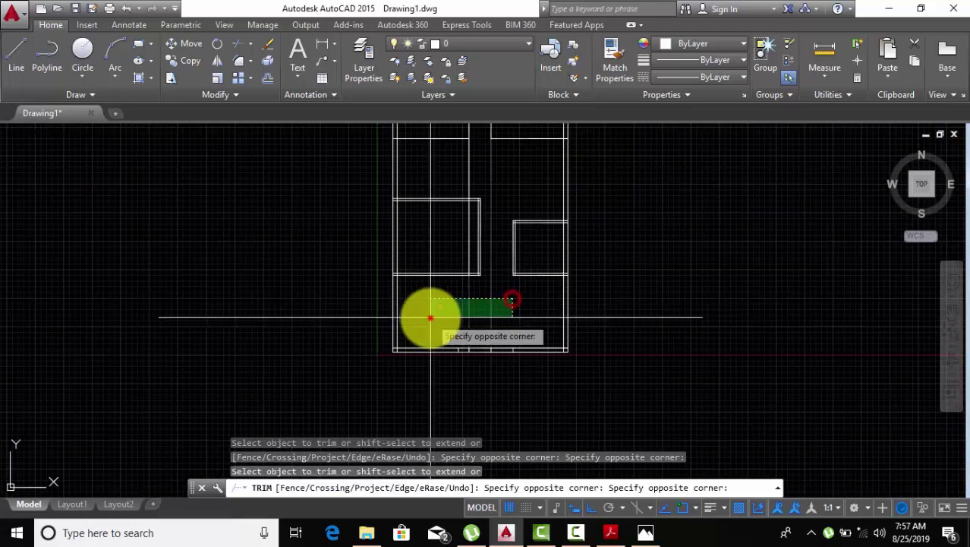
{"action": "left_click", "coordinate": [430, 318]}
{"action": "middle_click_drag", "start_coordinate": [431, 317], "coordinate": [416, 351]}
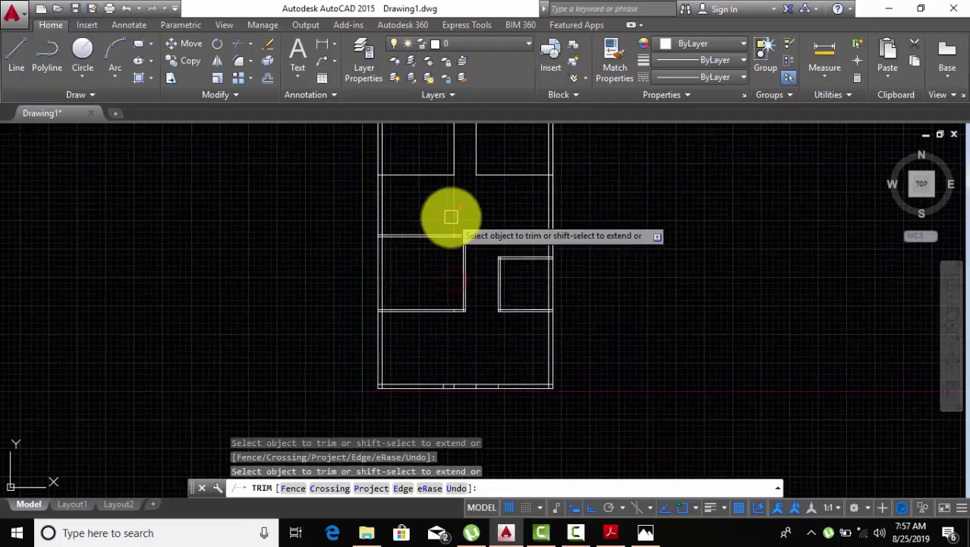
{"action": "middle_click_drag", "start_coordinate": [451, 216], "coordinate": [413, 301]}
{"action": "right_click", "coordinate": [562, 212]}
{"action": "left_click", "coordinate": [576, 220]}
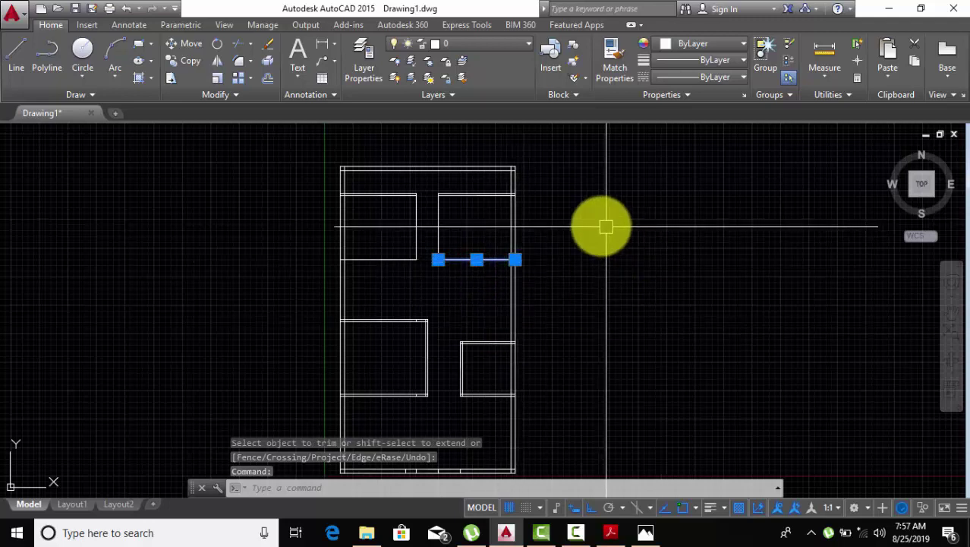
{"action": "key", "text": "Escape"}
{"action": "key", "text": "Escape"}
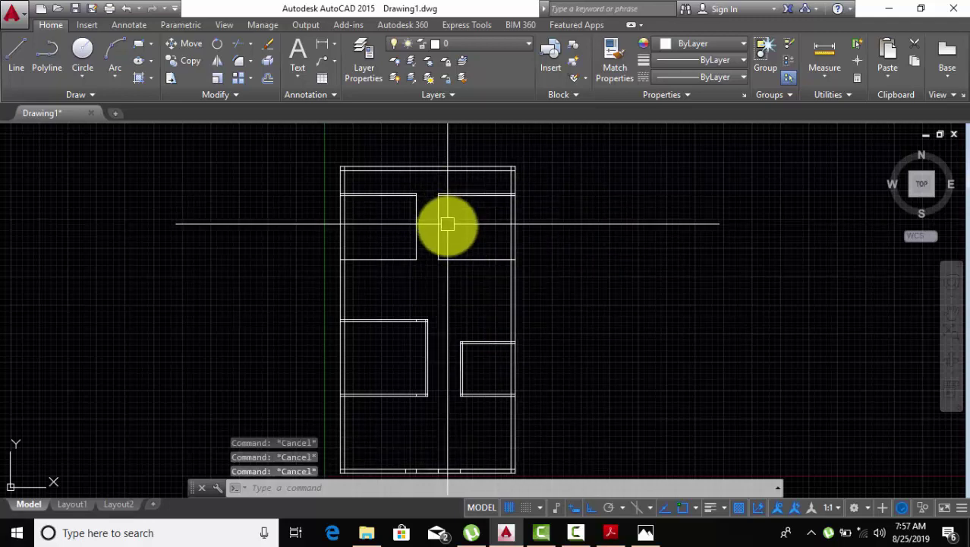
{"action": "middle_click_drag", "start_coordinate": [447, 224], "coordinate": [444, 251]}
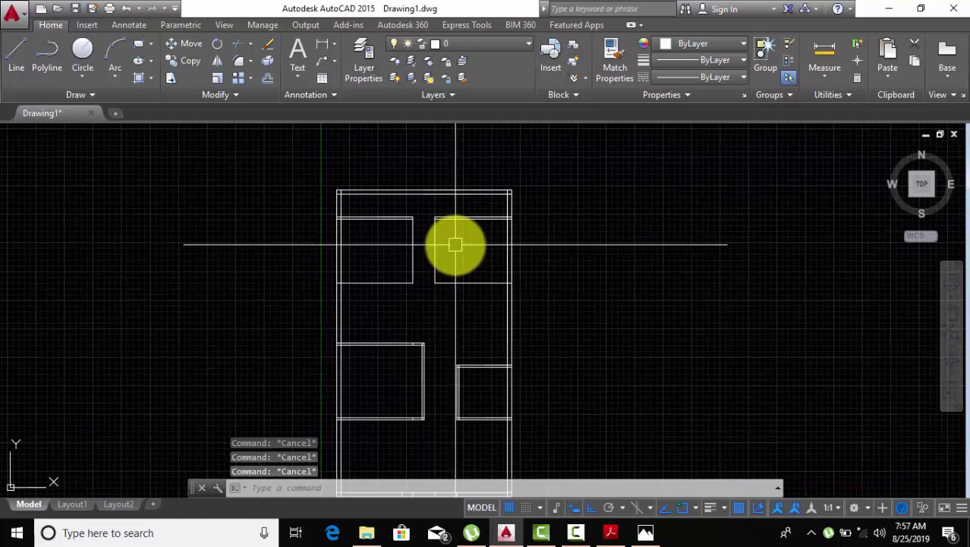
{"action": "scroll", "coordinate": [471, 220], "scroll_direction": "up", "scroll_amount": 2}
{"action": "scroll", "coordinate": [466, 235], "scroll_direction": "up", "scroll_amount": 1}
{"action": "scroll", "coordinate": [462, 286], "scroll_direction": "up", "scroll_amount": 1}
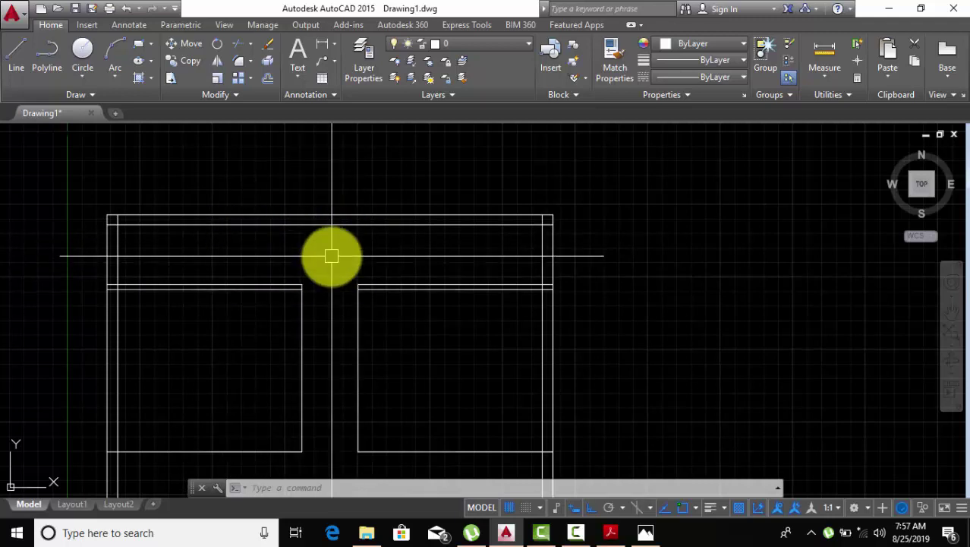
{"action": "scroll", "coordinate": [331, 255], "scroll_direction": "down", "scroll_amount": 2}
{"action": "middle_click_drag", "start_coordinate": [330, 254], "coordinate": [325, 184]}
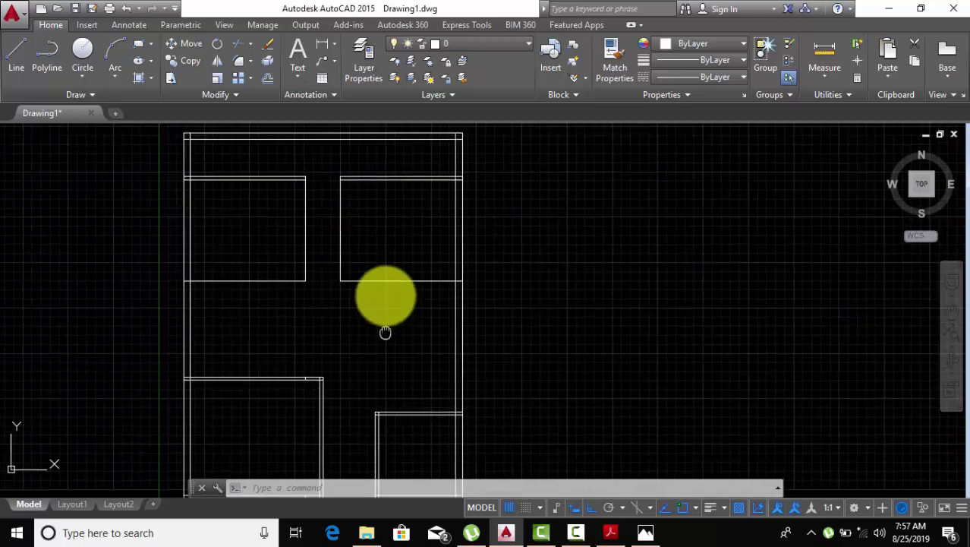
{"action": "scroll", "coordinate": [385, 332], "scroll_direction": "down", "scroll_amount": 2}
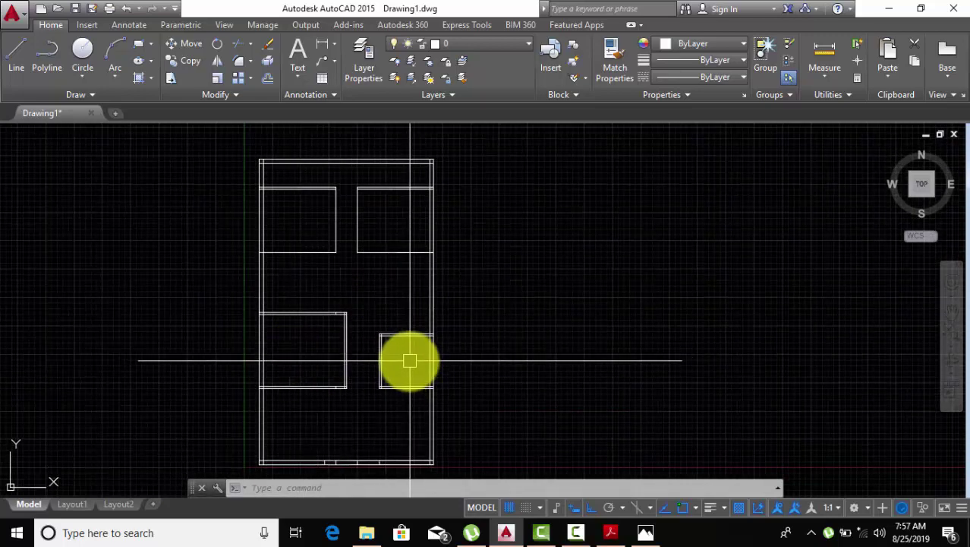
{"action": "scroll", "coordinate": [396, 315], "scroll_direction": "up", "scroll_amount": 2}
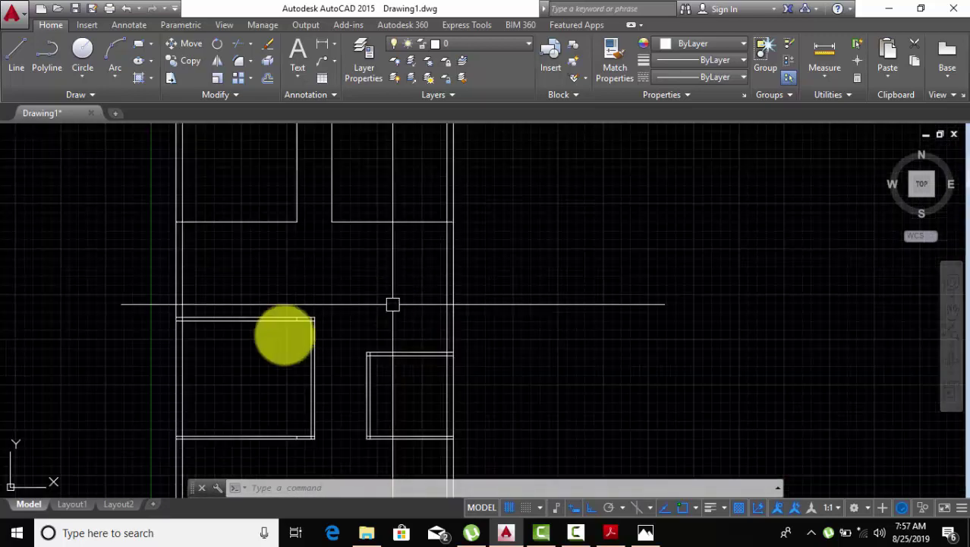
{"action": "left_click", "coordinate": [13, 68]}
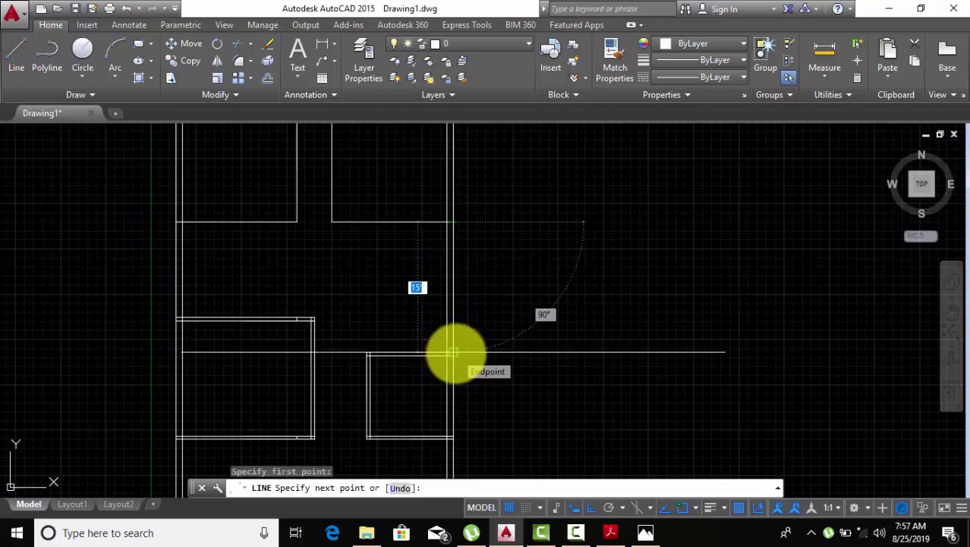
{"action": "right_click", "coordinate": [510, 221]}
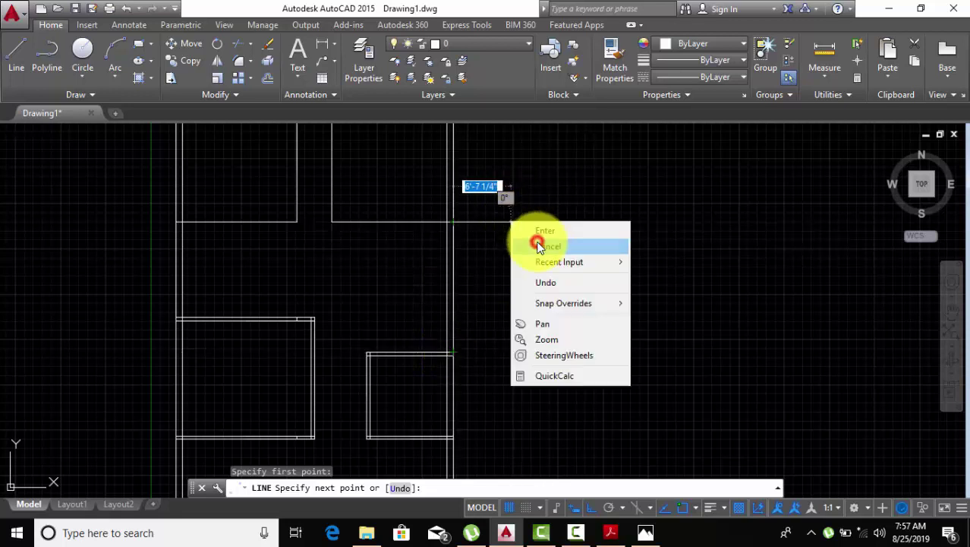
{"action": "left_click", "coordinate": [538, 244]}
{"action": "middle_click_drag", "start_coordinate": [519, 252], "coordinate": [514, 266]}
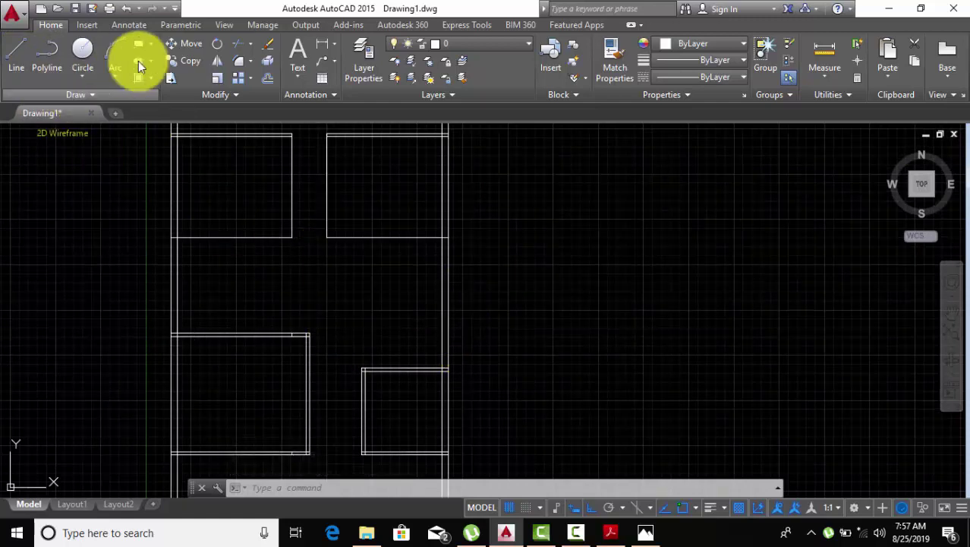
Offset the right wall line 12' to the left.
{"action": "left_click", "coordinate": [267, 79]}
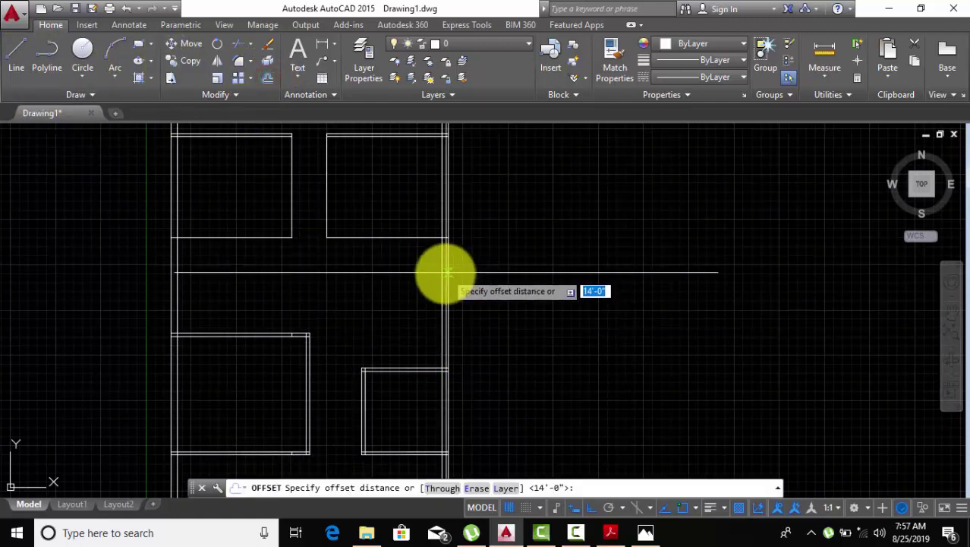
{"action": "left_click", "coordinate": [444, 273]}
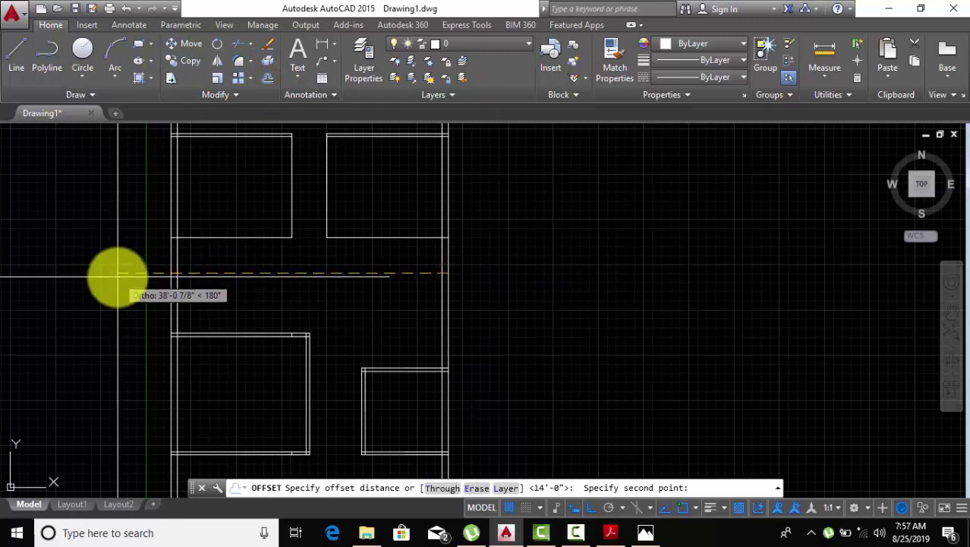
{"action": "type", "text": "12'"}
{"action": "key", "text": "Return"}
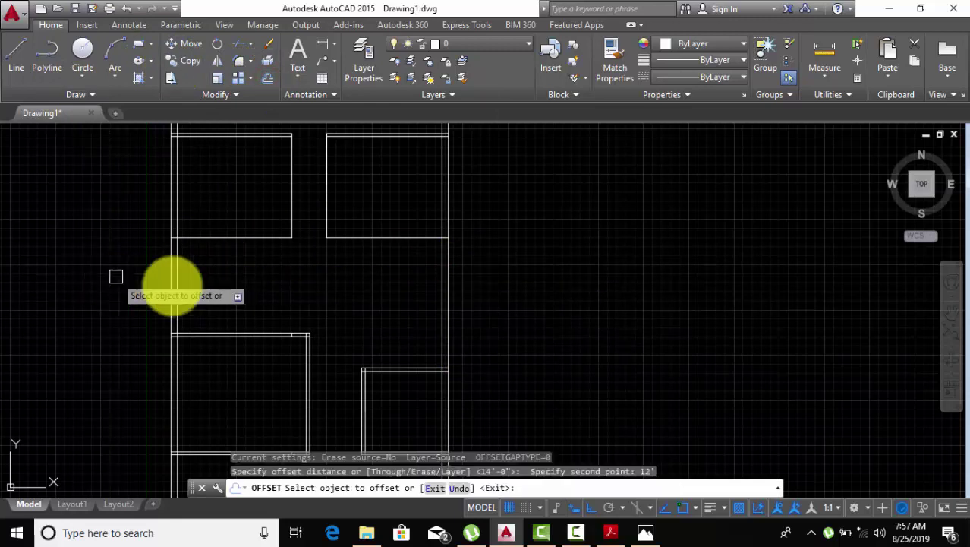
{"action": "left_click", "coordinate": [451, 308]}
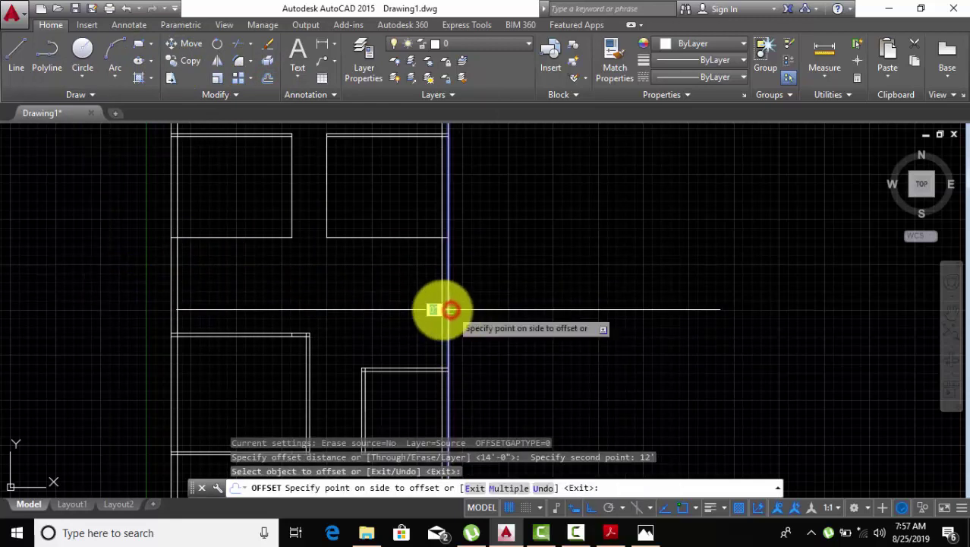
{"action": "left_click", "coordinate": [307, 325]}
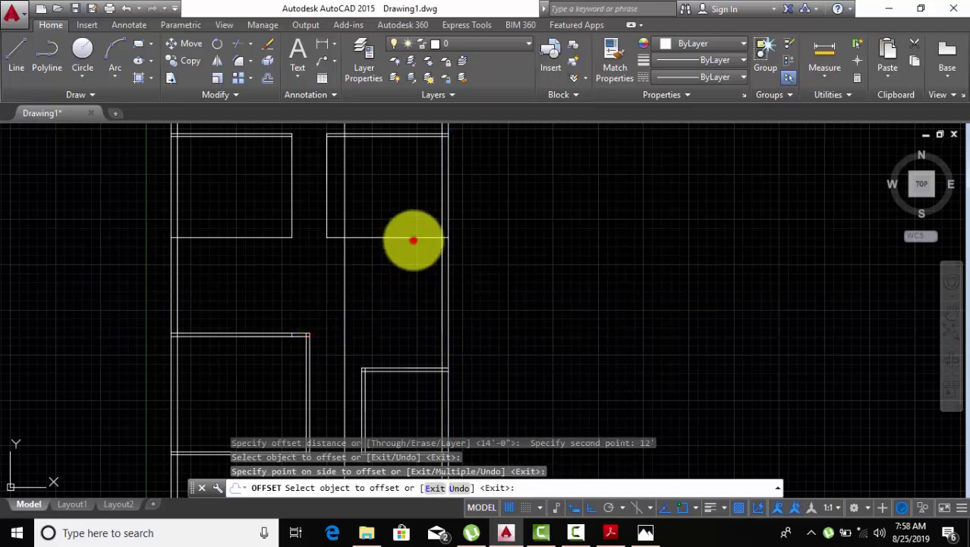
Copy the upper-right room's bottom edge downward as a new horizontal line.
{"action": "left_click", "coordinate": [413, 240]}
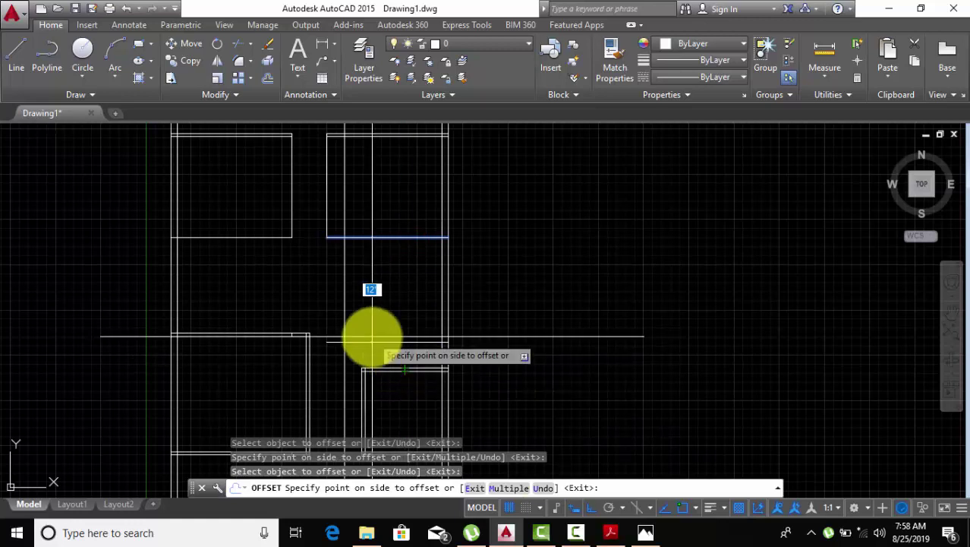
{"action": "left_click", "coordinate": [372, 337]}
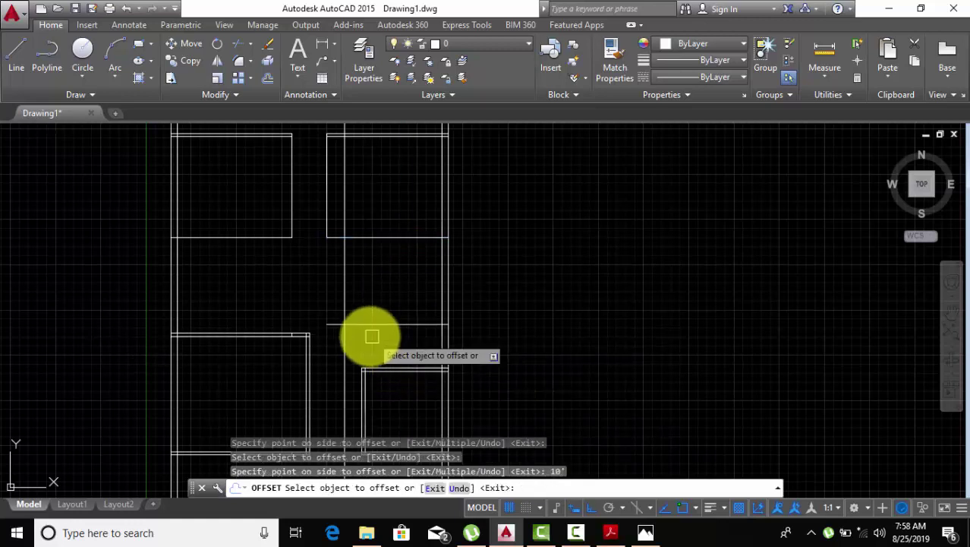
{"action": "right_click", "coordinate": [501, 243]}
{"action": "left_click", "coordinate": [527, 268]}
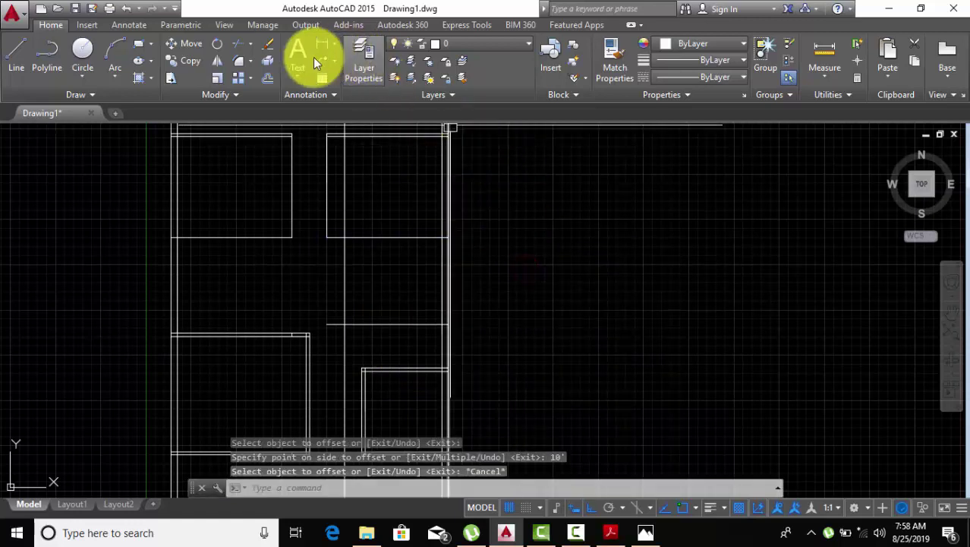
Trim the stray pieces of the new lines to close the room below the upper-right room.
{"action": "left_click", "coordinate": [240, 45]}
{"action": "key", "text": "Return"}
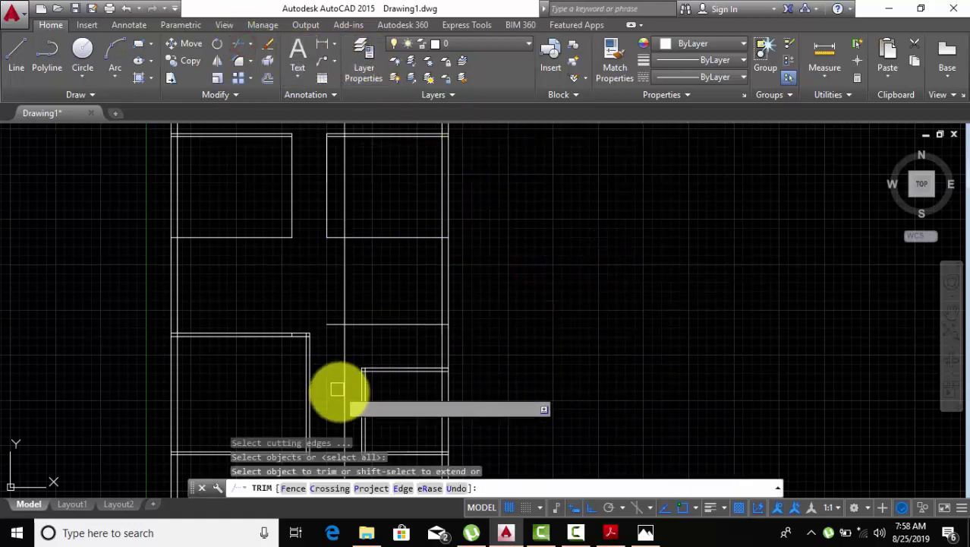
{"action": "left_click", "coordinate": [330, 325]}
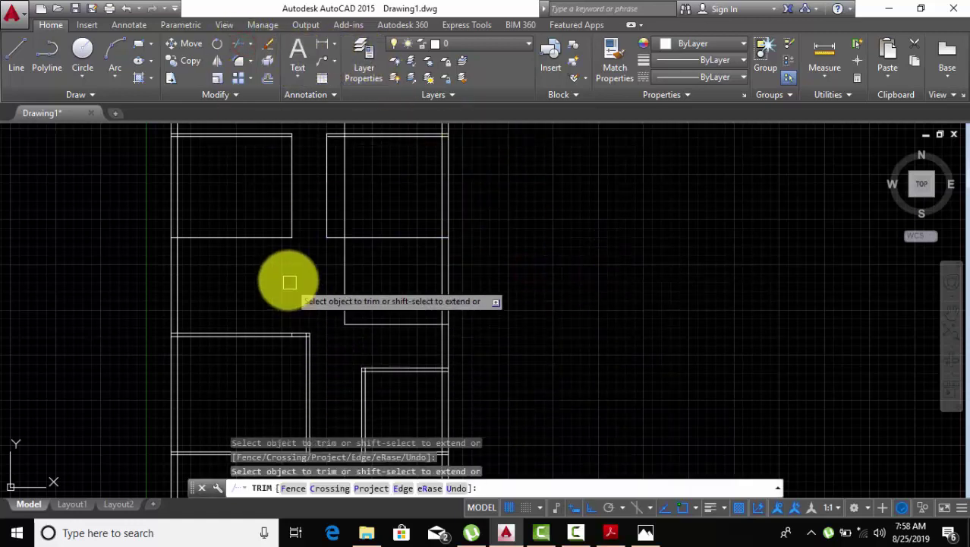
{"action": "mouse_move", "coordinate": [296, 298]}
{"action": "middle_mouse_down"}
{"action": "mouse_move", "coordinate": [309, 312]}
{"action": "mouse_move", "coordinate": [304, 369]}
{"action": "middle_mouse_up"}
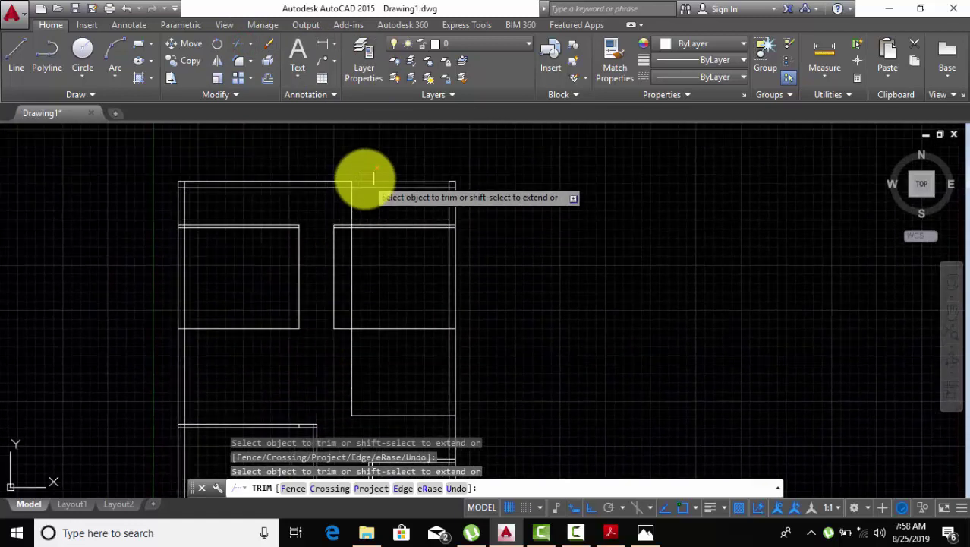
{"action": "scroll", "coordinate": [353, 180], "scroll_direction": "up", "scroll_amount": 5}
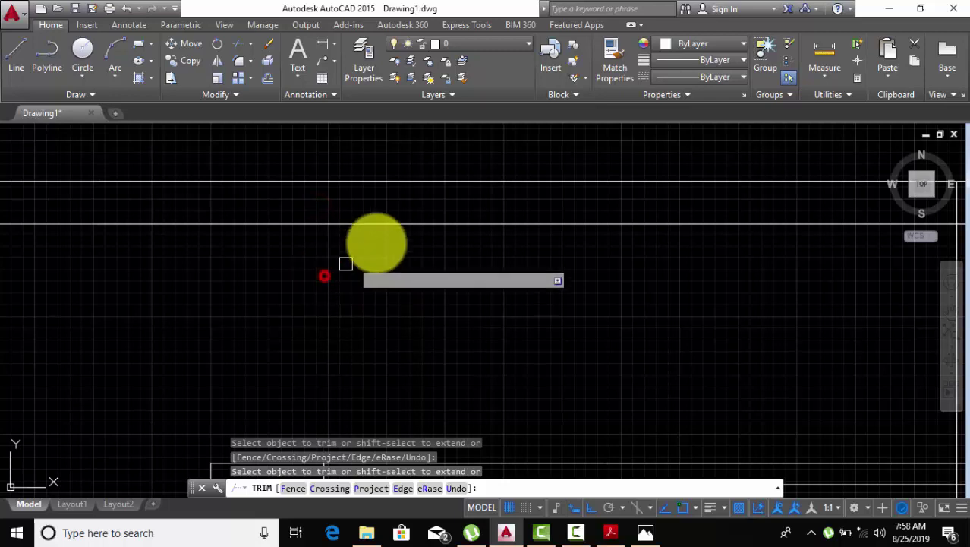
{"action": "scroll", "coordinate": [364, 268], "scroll_direction": "down", "scroll_amount": 5}
{"action": "mouse_move", "coordinate": [372, 274]}
{"action": "middle_mouse_down"}
{"action": "mouse_move", "coordinate": [364, 264]}
{"action": "mouse_move", "coordinate": [369, 199]}
{"action": "middle_mouse_up"}
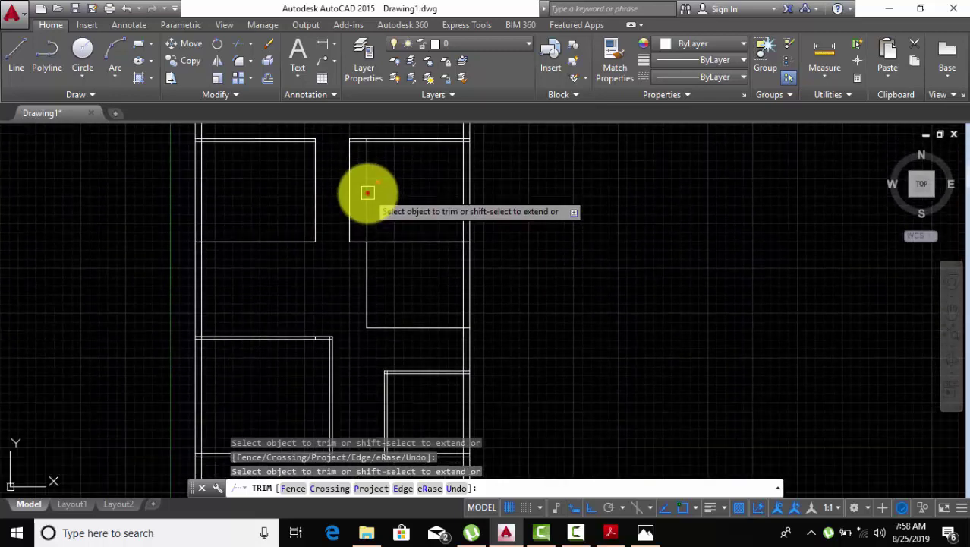
{"action": "key", "text": "Escape"}
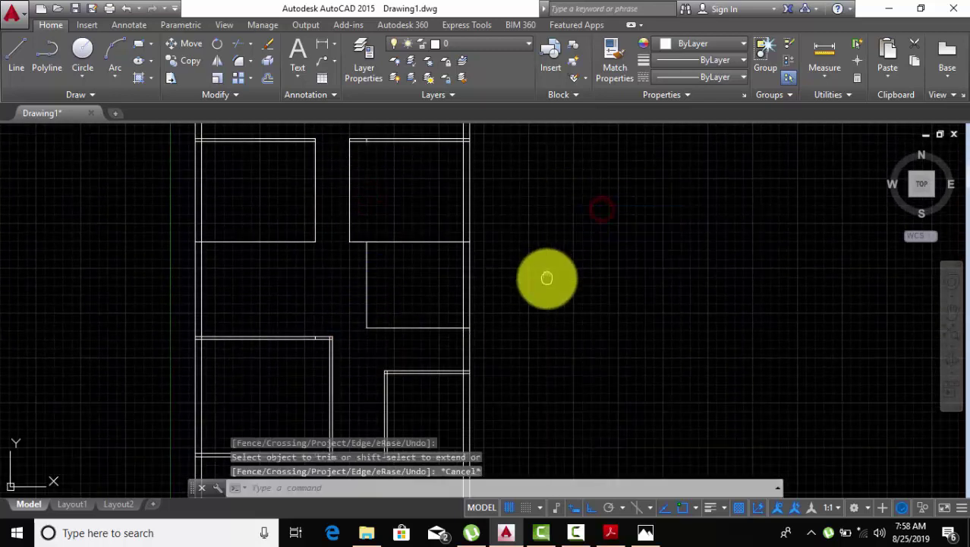
{"action": "middle_click_drag", "start_coordinate": [547, 277], "coordinate": [573, 265]}
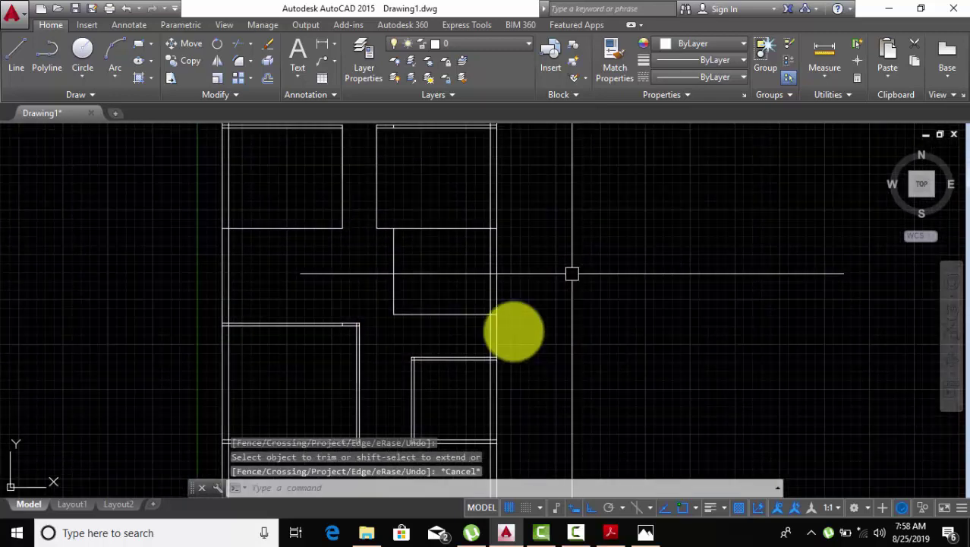
{"action": "left_click", "coordinate": [14, 60]}
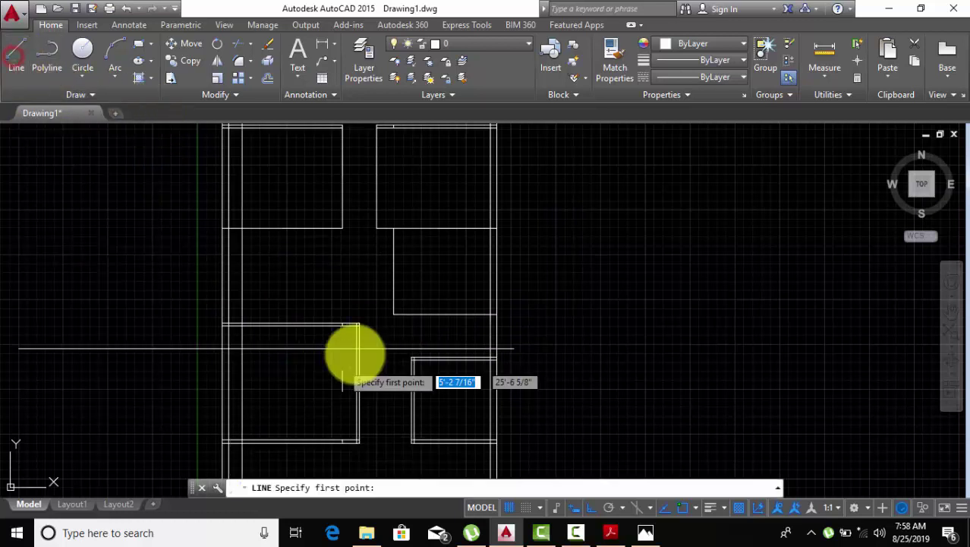
{"action": "left_click", "coordinate": [393, 315]}
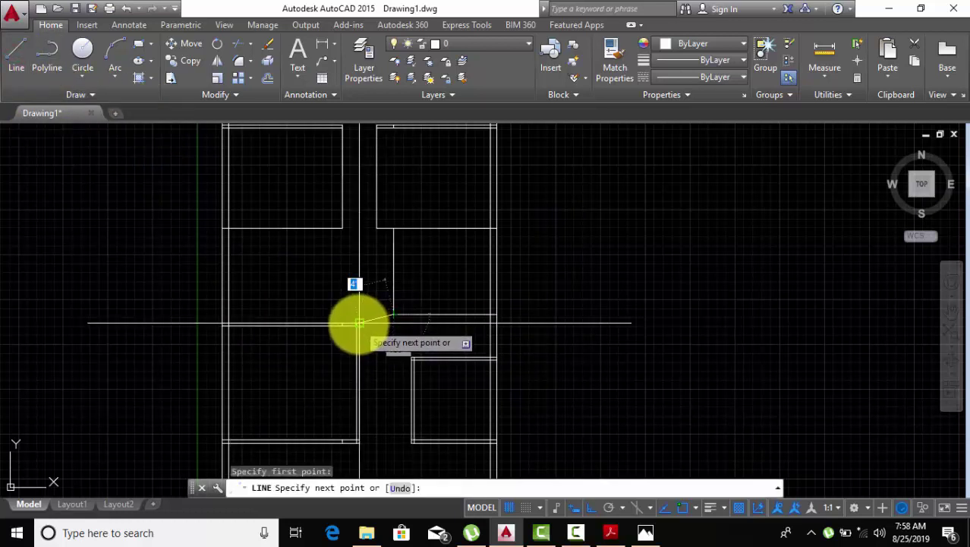
{"action": "scroll", "coordinate": [358, 323], "scroll_direction": "up", "scroll_amount": 1}
{"action": "scroll", "coordinate": [359, 322], "scroll_direction": "up", "scroll_amount": 3}
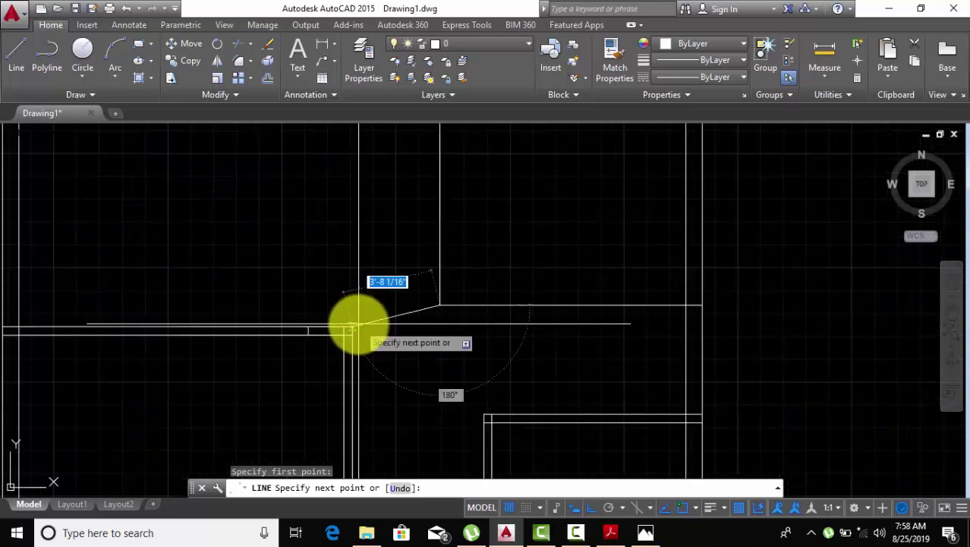
{"action": "right_click", "coordinate": [373, 228]}
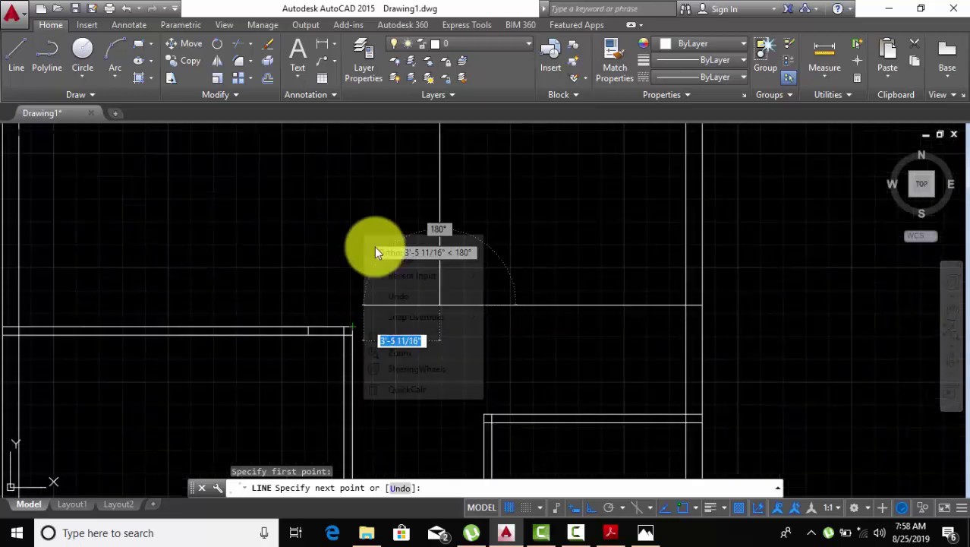
{"action": "left_click", "coordinate": [376, 249]}
{"action": "scroll", "coordinate": [390, 265], "scroll_direction": "down", "scroll_amount": 2}
{"action": "scroll", "coordinate": [394, 265], "scroll_direction": "down", "scroll_amount": 2}
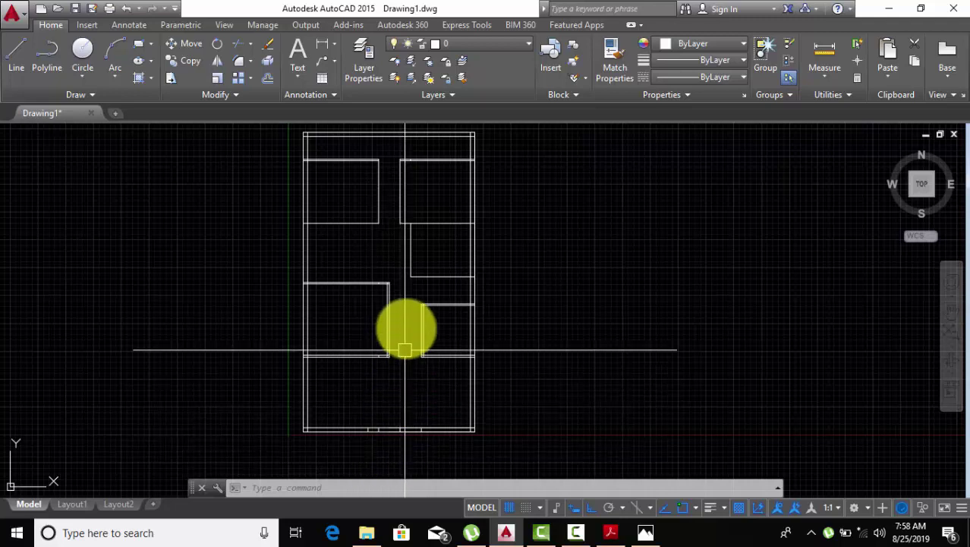
{"action": "middle_click_drag", "start_coordinate": [406, 322], "coordinate": [405, 346]}
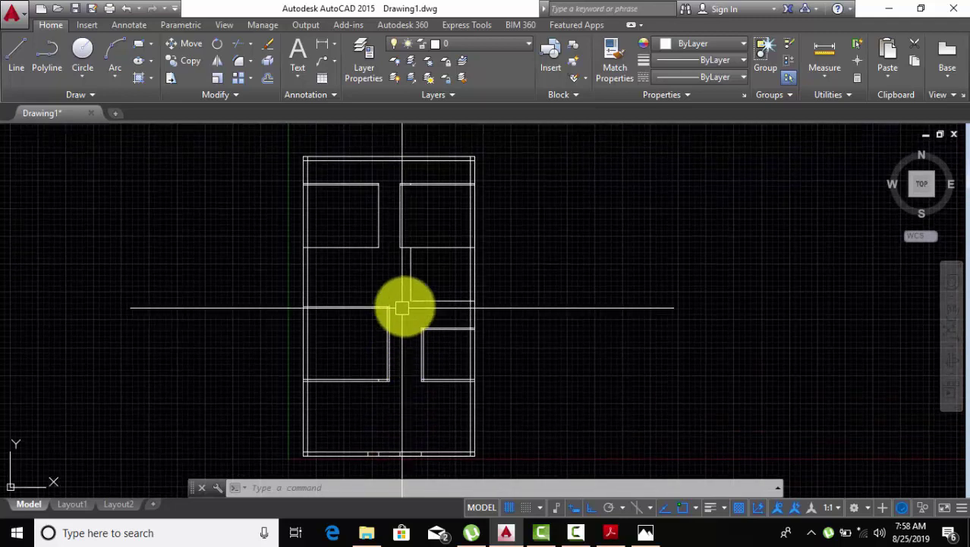
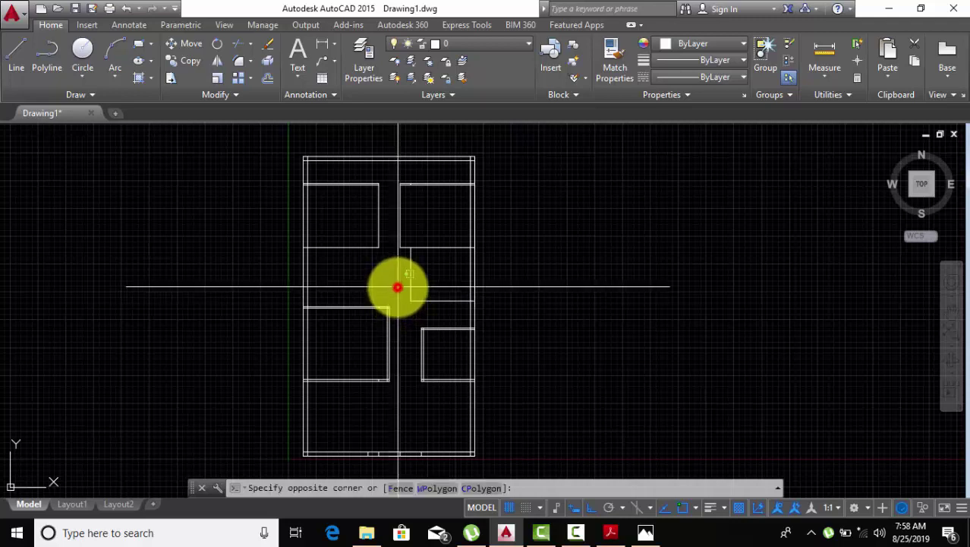
Move the lower-left room 2 feet down.
{"action": "left_click", "coordinate": [334, 400]}
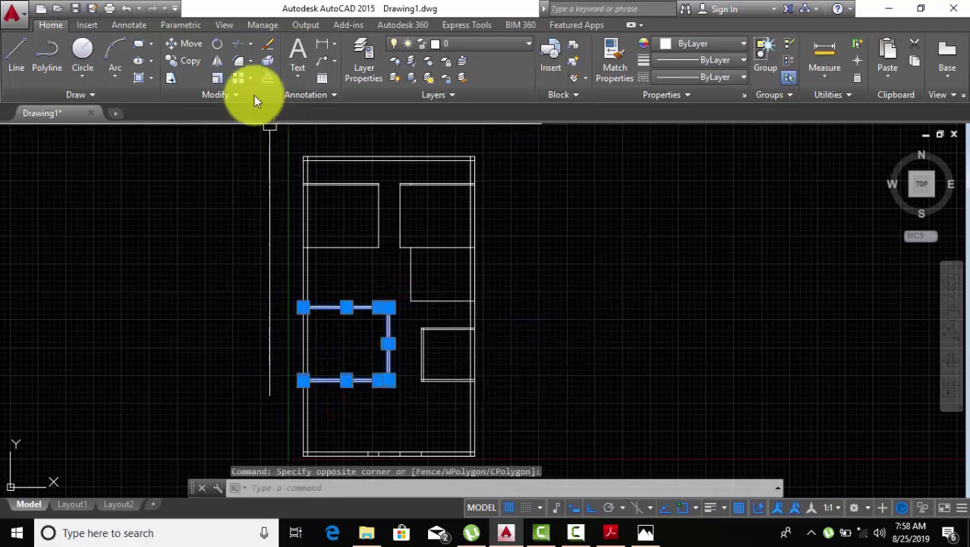
{"action": "left_click", "coordinate": [180, 43]}
{"action": "left_click", "coordinate": [189, 210]}
{"action": "type", "text": "2'"}
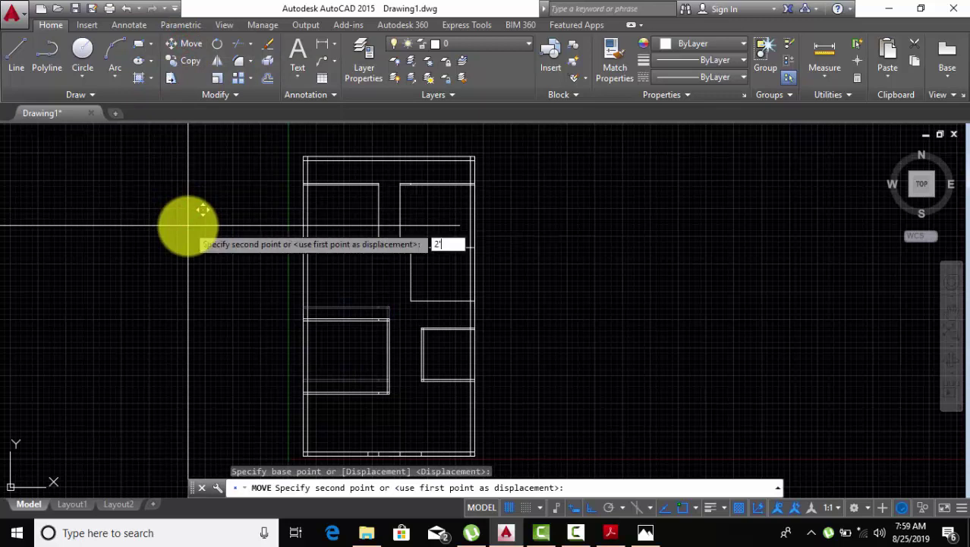
{"action": "key", "text": "Return"}
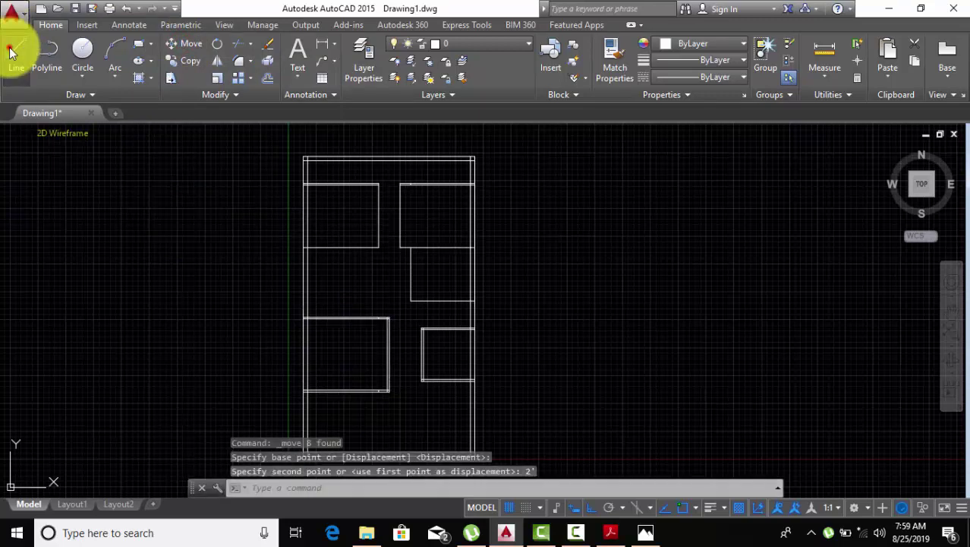
Start a line in the hall and cancel it without drawing anything.
{"action": "left_click", "coordinate": [10, 51]}
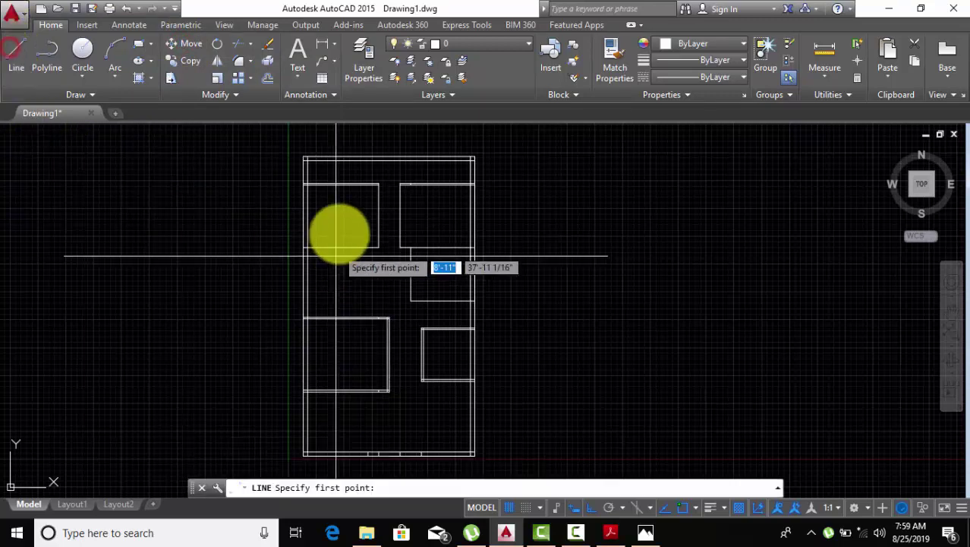
{"action": "left_click", "coordinate": [409, 301]}
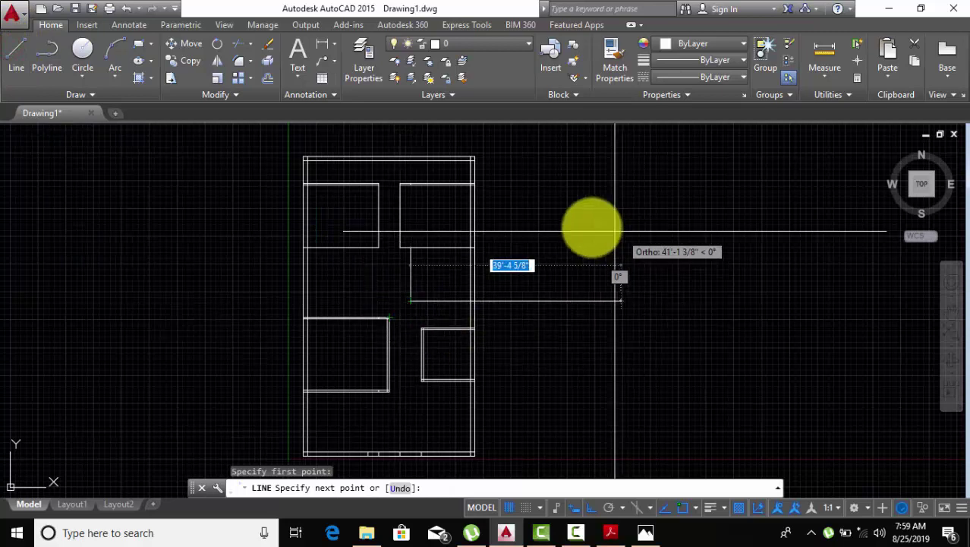
{"action": "right_click", "coordinate": [549, 238]}
{"action": "left_click", "coordinate": [570, 256]}
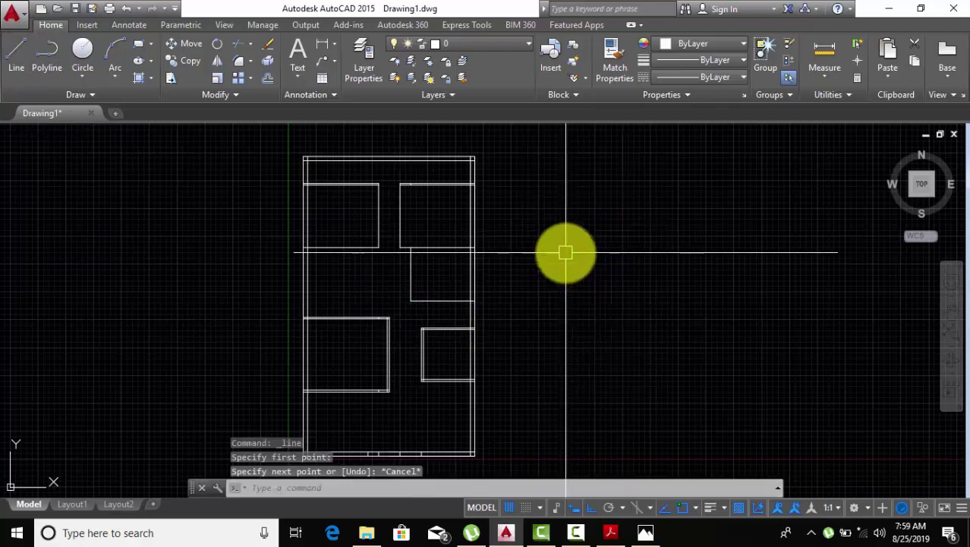
Window-select the small C-shaped room on the right and move it 2' down.
{"action": "middle_click_drag", "start_coordinate": [567, 277], "coordinate": [565, 249]}
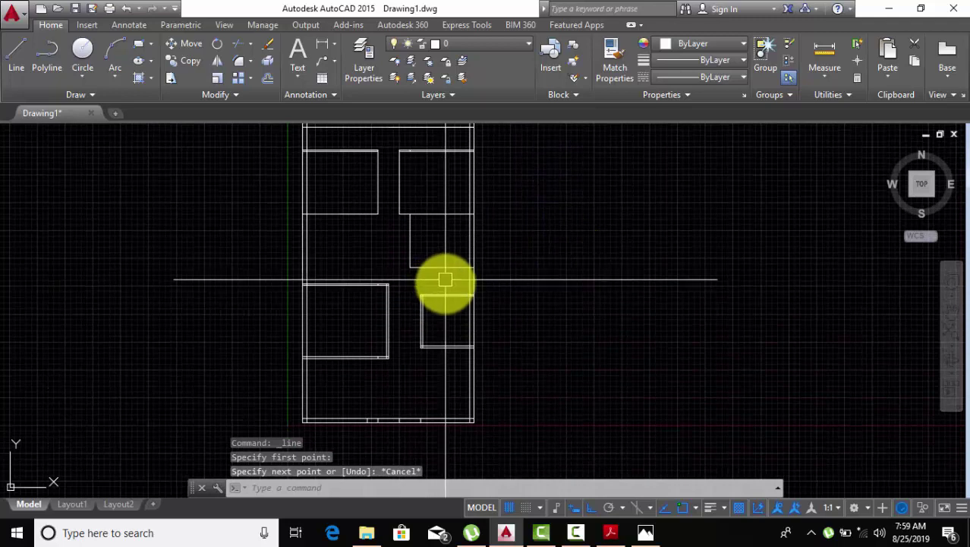
{"action": "left_click", "coordinate": [460, 278]}
{"action": "left_click", "coordinate": [414, 348]}
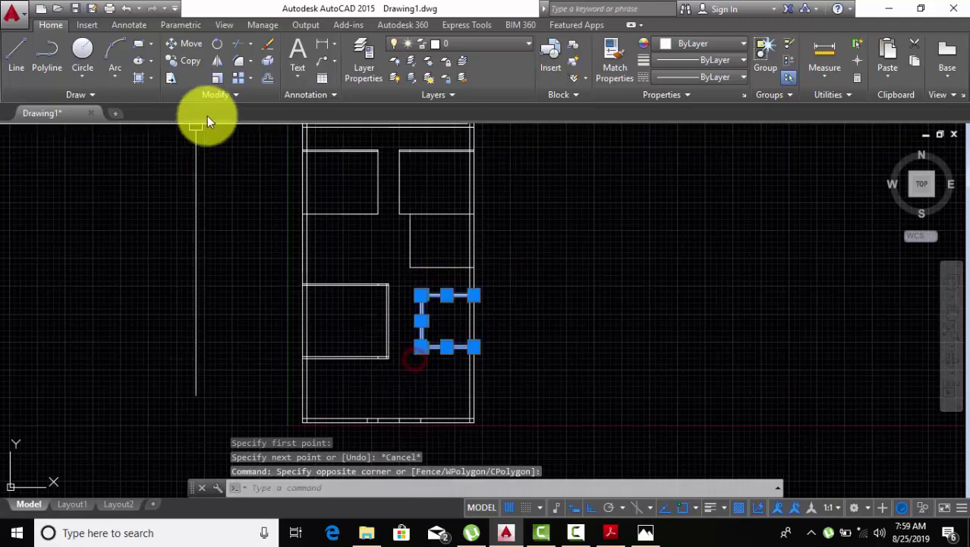
{"action": "left_click", "coordinate": [176, 45]}
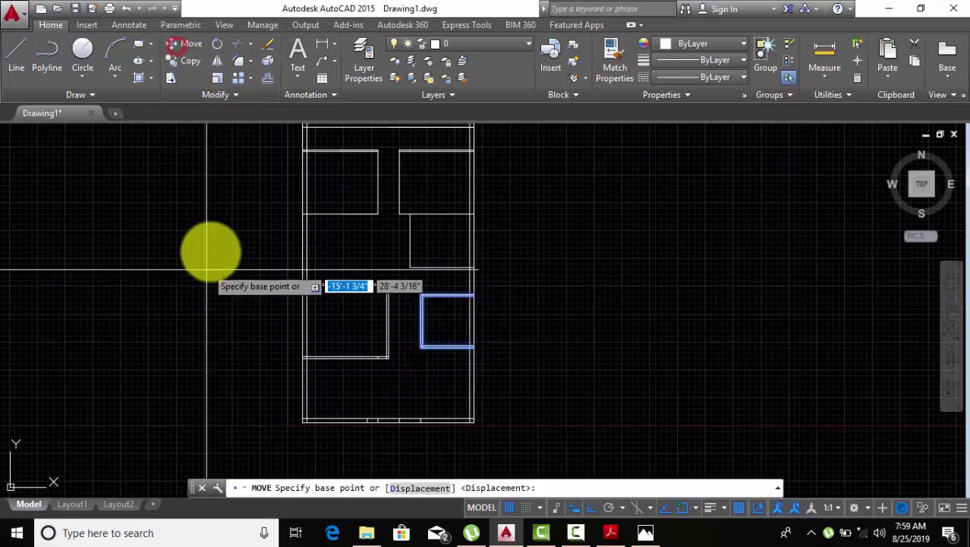
{"action": "left_click", "coordinate": [211, 246]}
{"action": "type", "text": "2"}
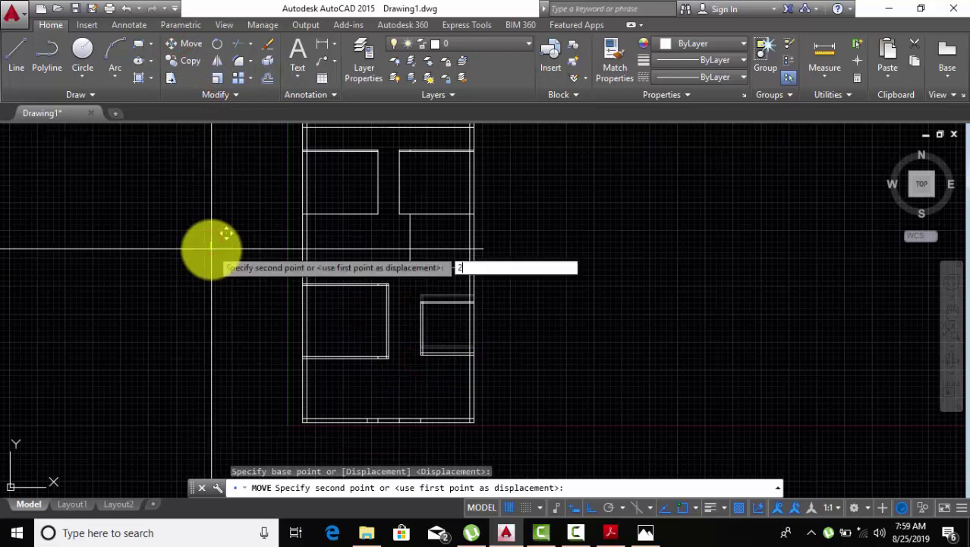
{"action": "type", "text": "'"}
{"action": "key", "text": "Return"}
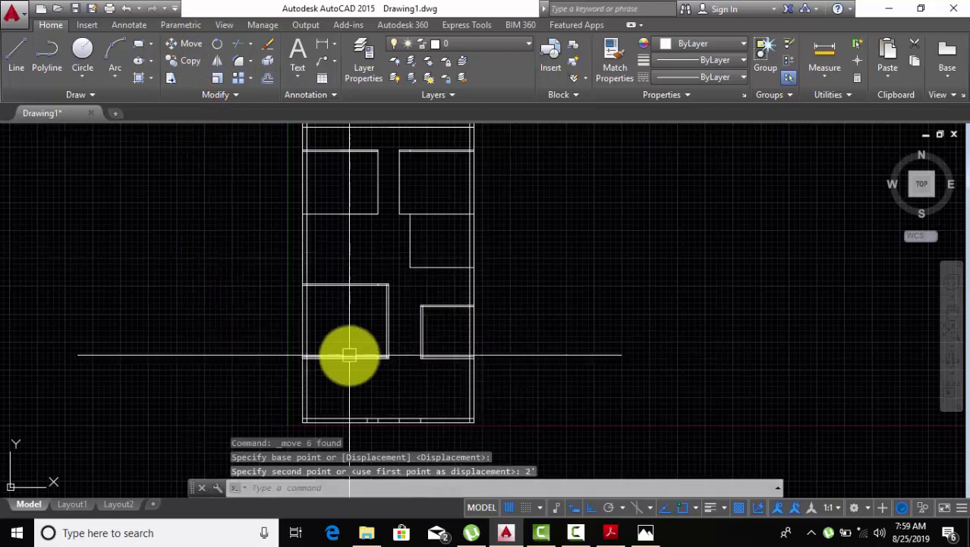
{"action": "scroll", "coordinate": [413, 298], "scroll_direction": "up", "scroll_amount": 1}
{"action": "scroll", "coordinate": [434, 315], "scroll_direction": "up", "scroll_amount": 2}
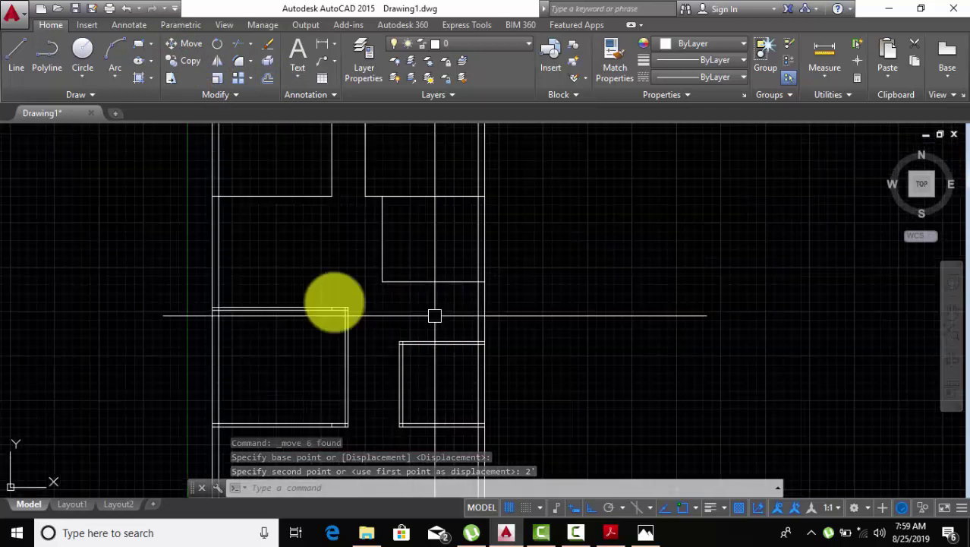
Start a line at the wall and cancel it unfinished.
{"action": "left_click", "coordinate": [13, 52]}
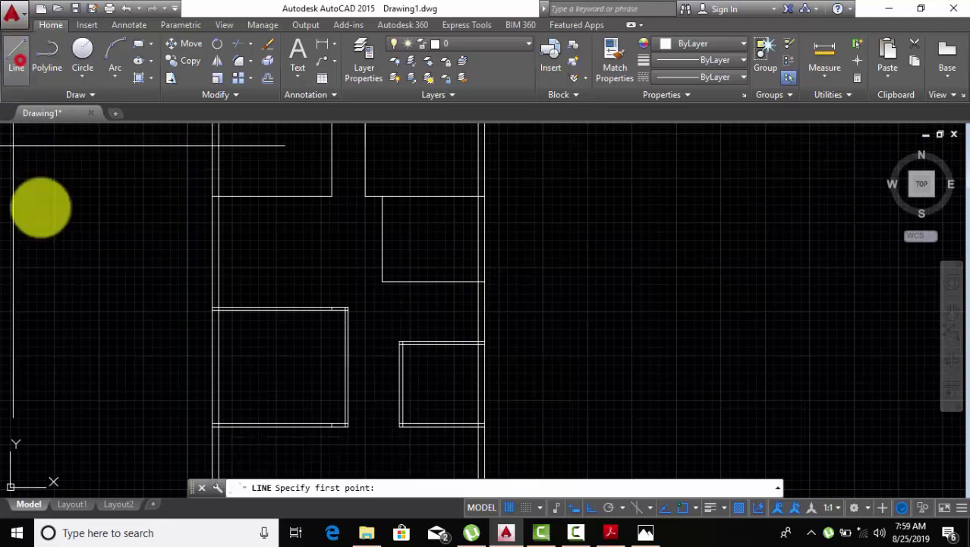
{"action": "left_click", "coordinate": [483, 283]}
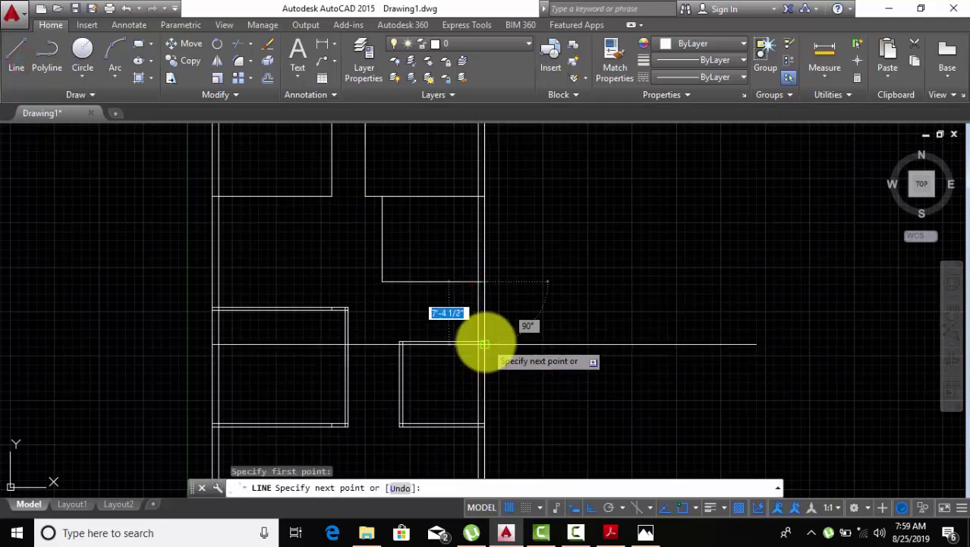
{"action": "right_click", "coordinate": [544, 230]}
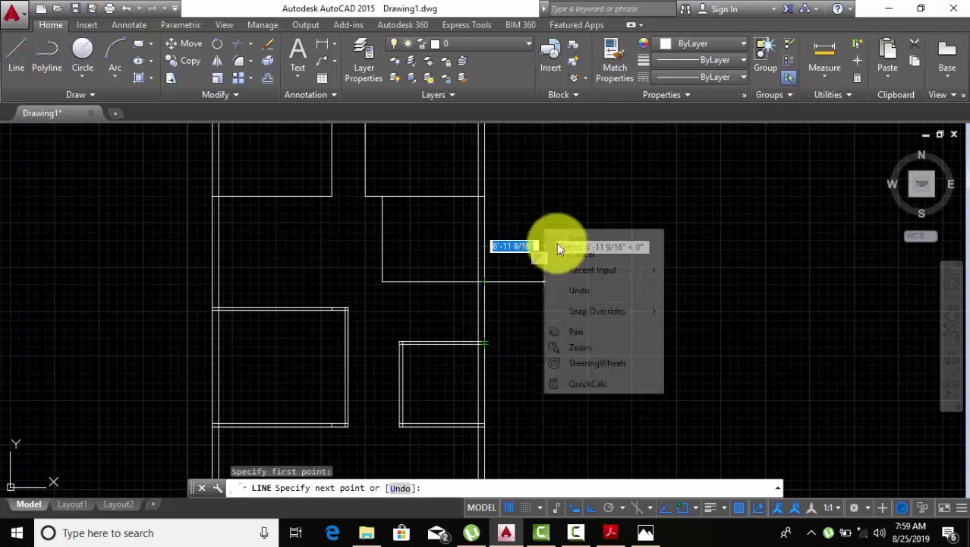
{"action": "left_click", "coordinate": [564, 248]}
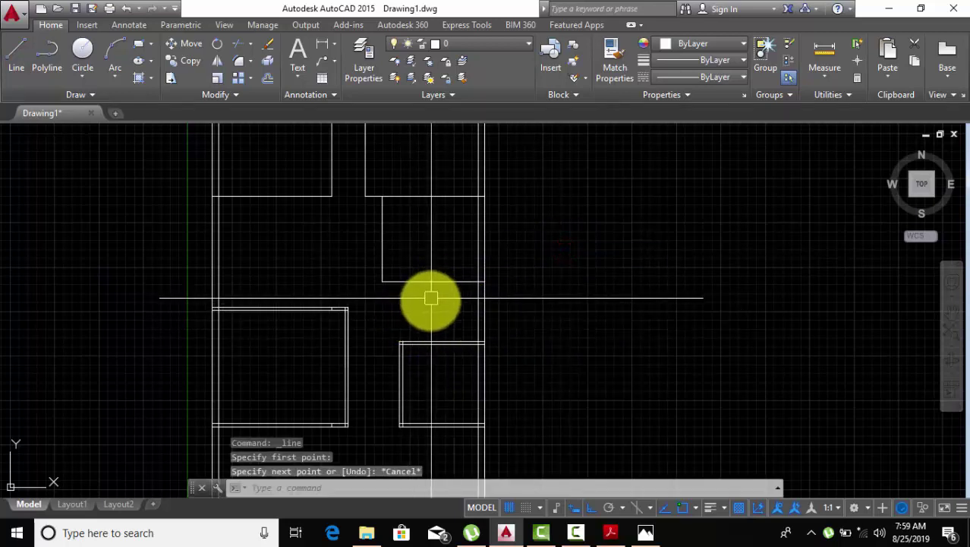
Mirror the L-shaped wall lines about the corridor centreline, keeping the originals.
{"action": "middle_click_drag", "start_coordinate": [430, 308], "coordinate": [461, 330]}
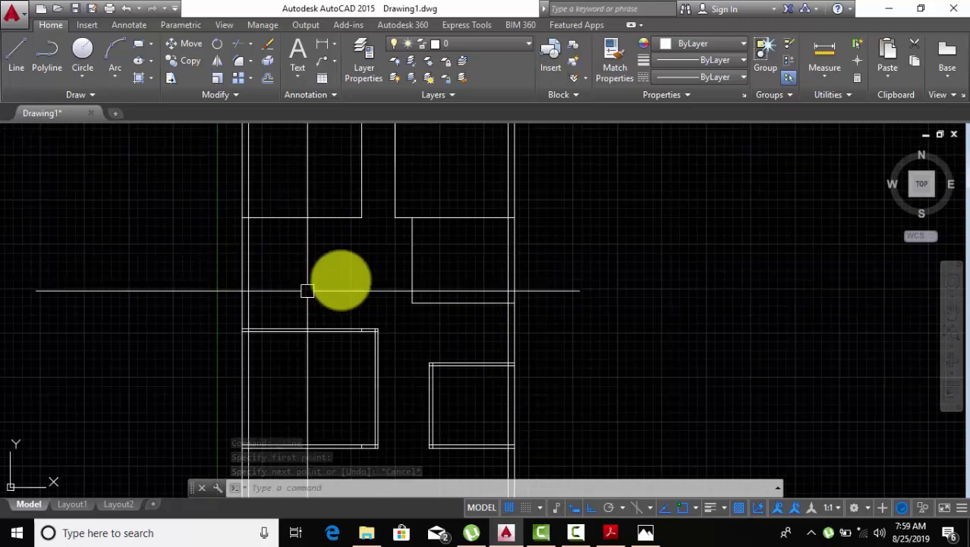
{"action": "left_click", "coordinate": [453, 258]}
{"action": "left_click", "coordinate": [401, 336]}
{"action": "middle_click_drag", "start_coordinate": [402, 340], "coordinate": [403, 420]}
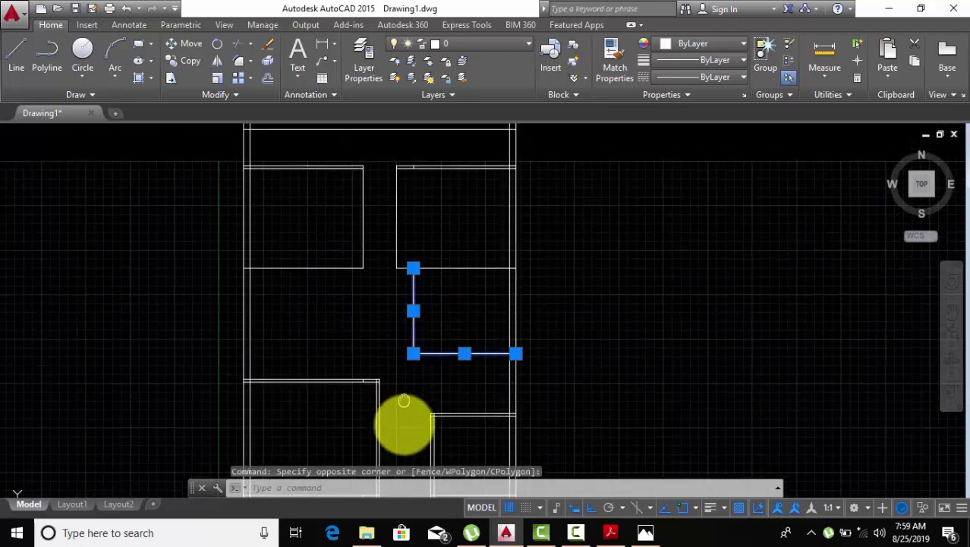
{"action": "left_click", "coordinate": [221, 60]}
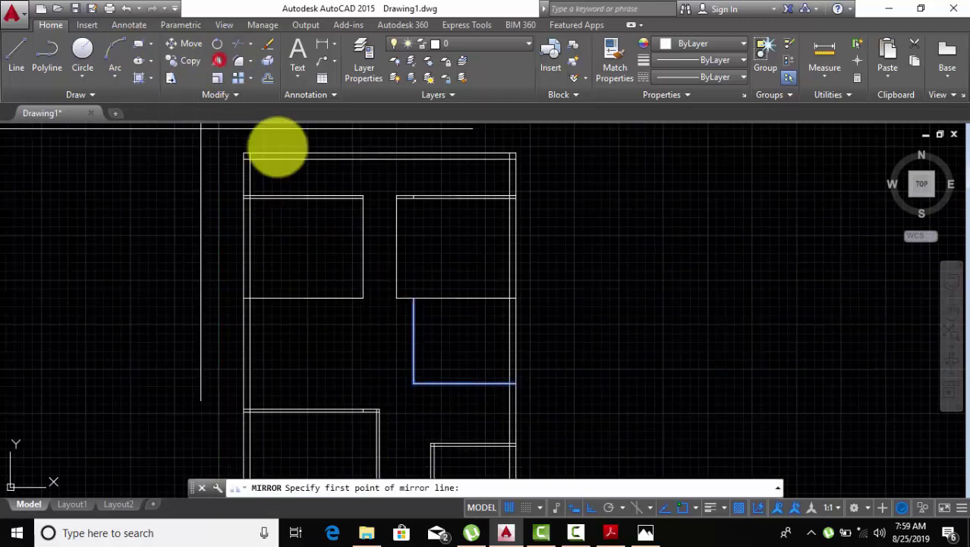
{"action": "left_click", "coordinate": [376, 152]}
{"action": "middle_click_drag", "start_coordinate": [372, 358], "coordinate": [368, 246]}
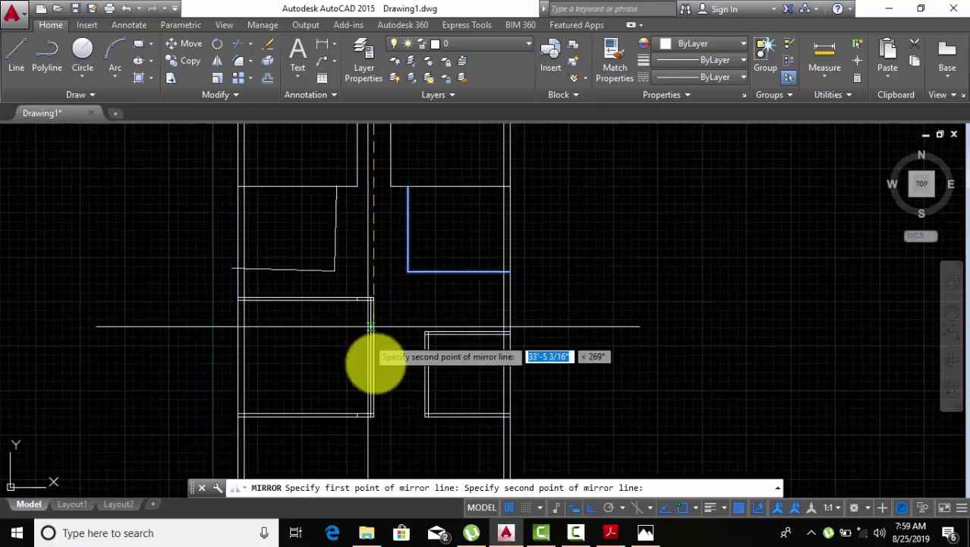
{"action": "left_click", "coordinate": [378, 453]}
{"action": "key", "text": "Return"}
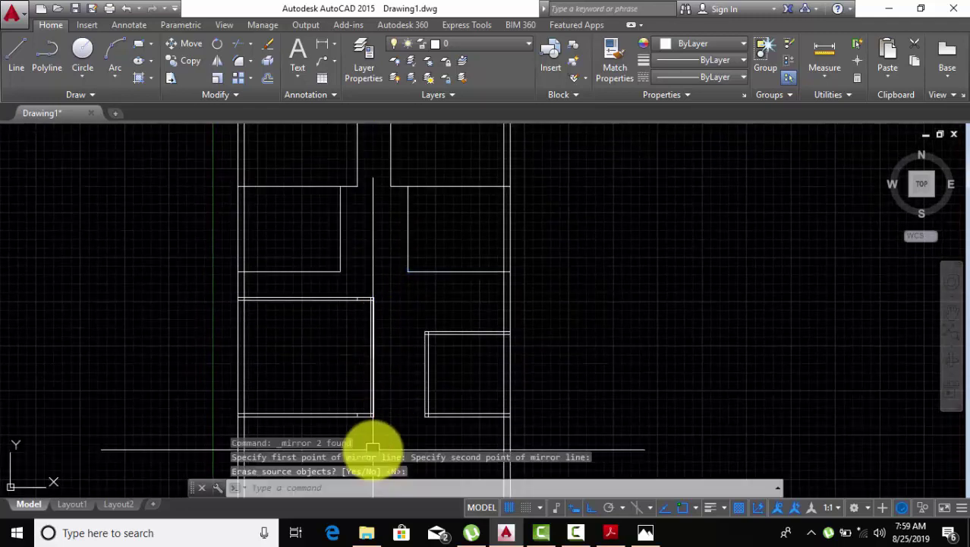
Erase the two original L-shaped wall lines on the right.
{"action": "left_click", "coordinate": [444, 219]}
{"action": "left_click", "coordinate": [392, 280]}
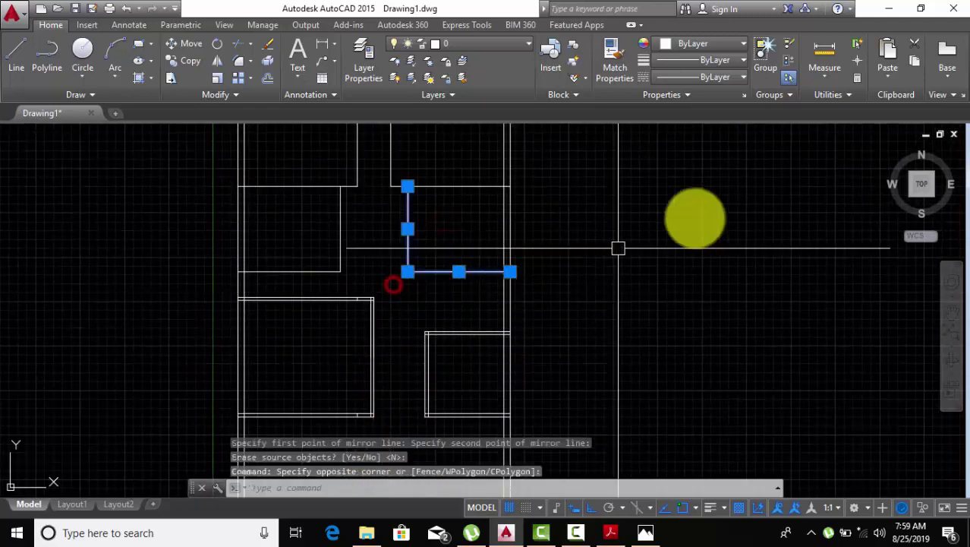
{"action": "right_click", "coordinate": [599, 198]}
{"action": "left_click", "coordinate": [619, 277]}
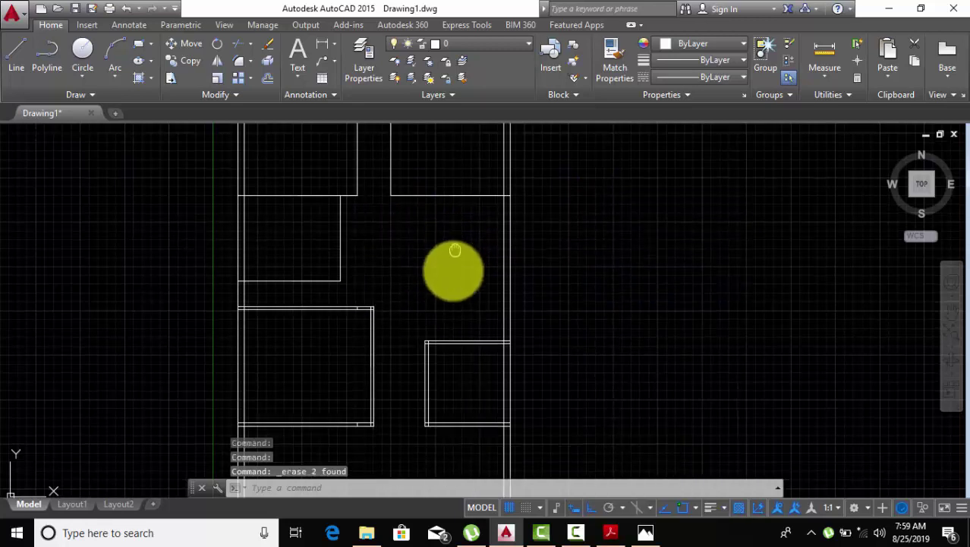
{"action": "middle_click_drag", "start_coordinate": [455, 234], "coordinate": [451, 274]}
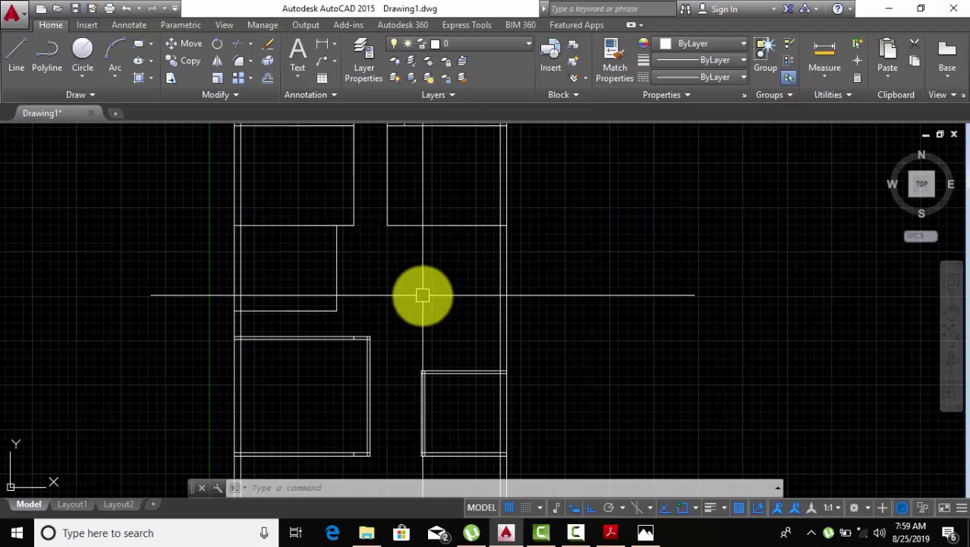
Erase the stray short horizontal wall line on the left.
{"action": "middle_click_drag", "start_coordinate": [422, 296], "coordinate": [427, 285]}
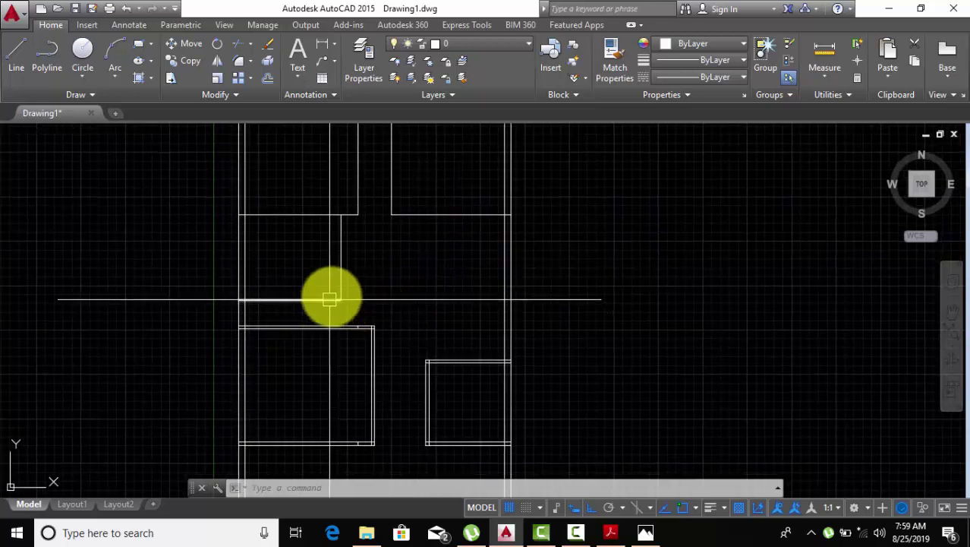
{"action": "mouse_move", "coordinate": [350, 232]}
{"action": "middle_mouse_down"}
{"action": "mouse_move", "coordinate": [346, 284]}
{"action": "mouse_move", "coordinate": [362, 285]}
{"action": "middle_mouse_up"}
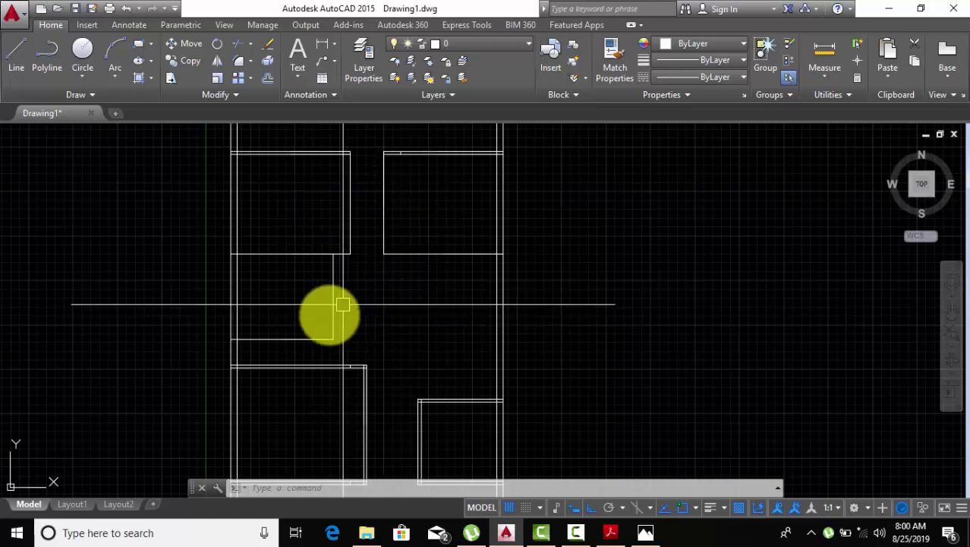
{"action": "middle_click_drag", "start_coordinate": [312, 334], "coordinate": [325, 314]}
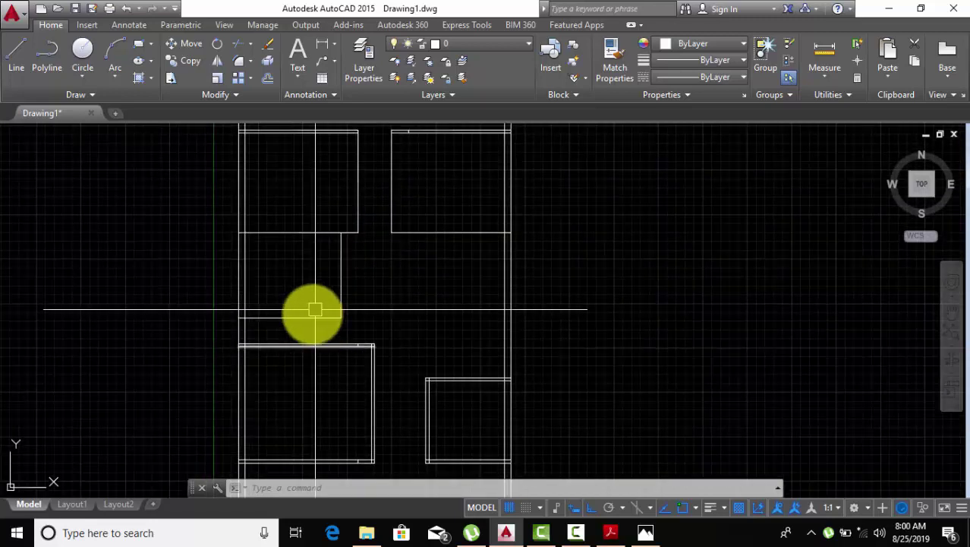
{"action": "left_click", "coordinate": [294, 319]}
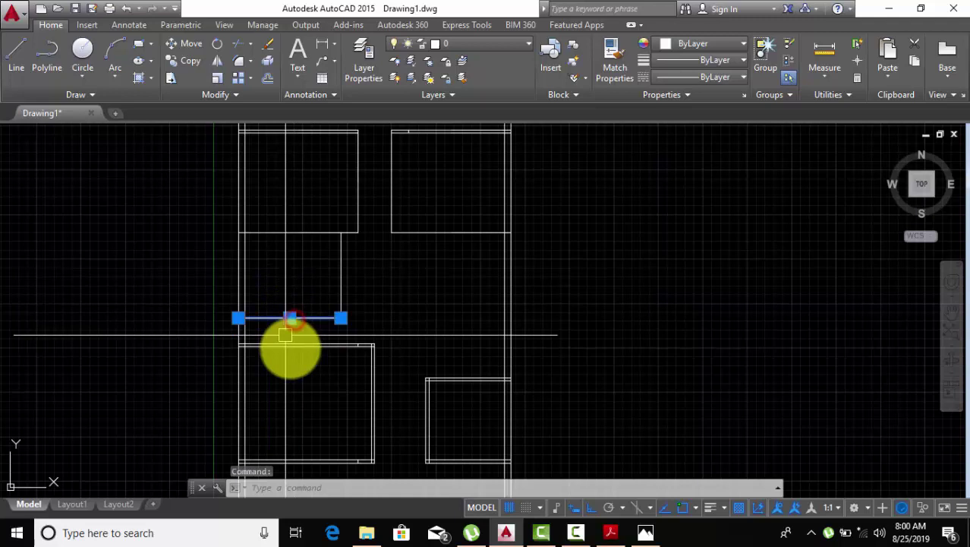
{"action": "right_click", "coordinate": [636, 220]}
{"action": "left_click", "coordinate": [668, 258]}
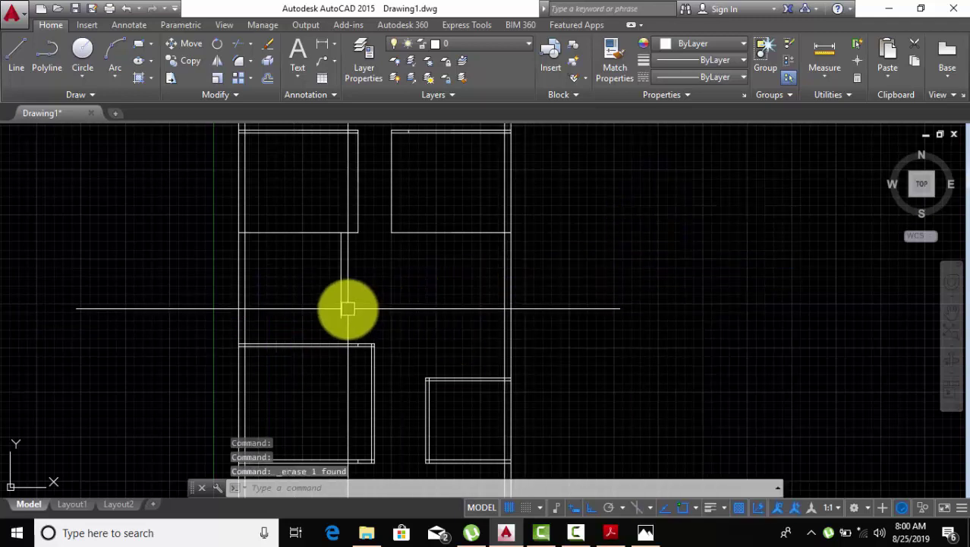
Stretch the vertical wall line between the left rooms down to the lower room.
{"action": "left_click", "coordinate": [341, 317]}
{"action": "left_click", "coordinate": [340, 317]}
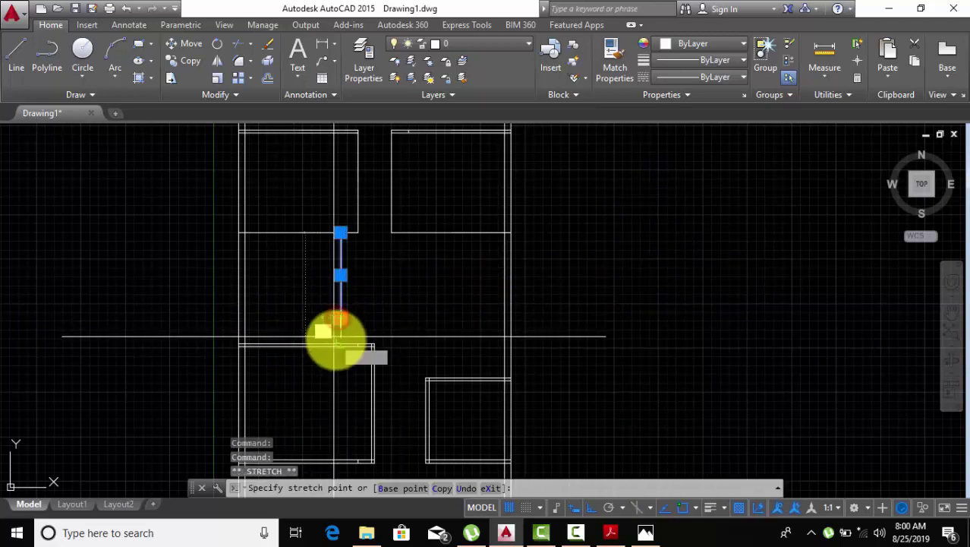
{"action": "left_click", "coordinate": [340, 343]}
{"action": "key", "text": "Escape"}
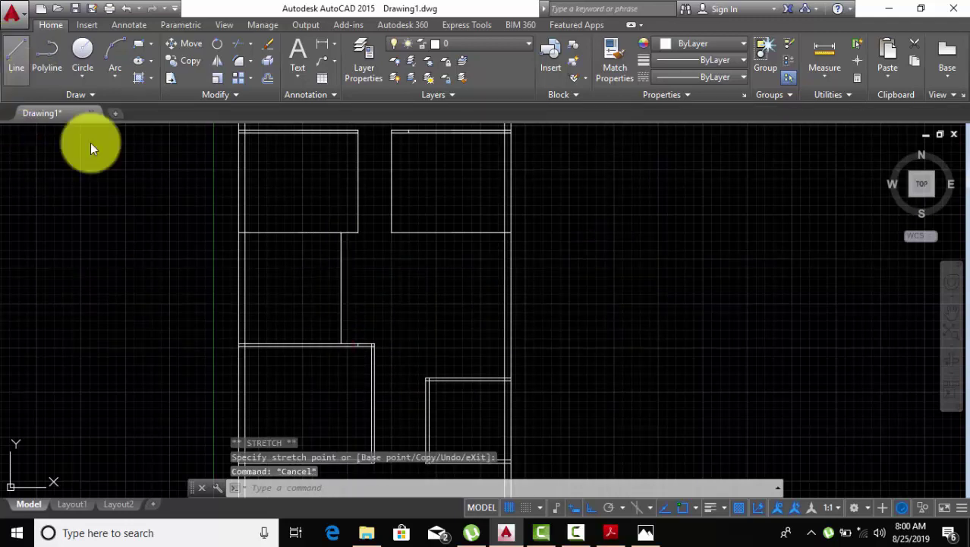
{"action": "left_click", "coordinate": [338, 291]}
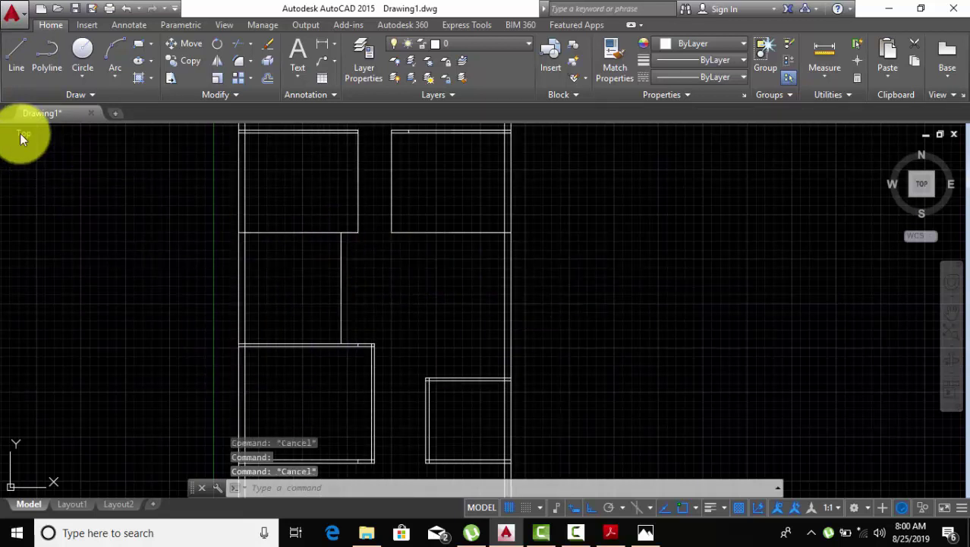
Start a line at the room corner and cancel it unfinished.
{"action": "left_click", "coordinate": [16, 59]}
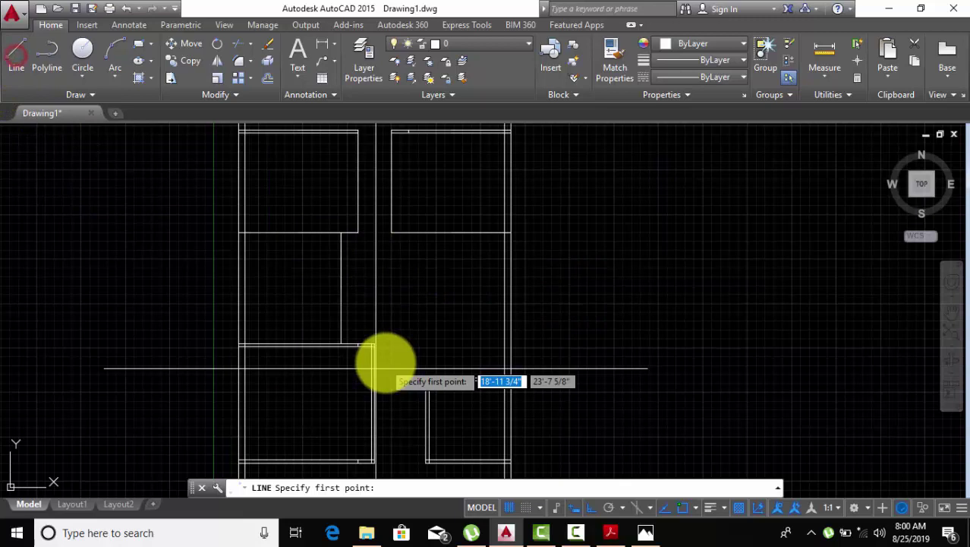
{"action": "left_click", "coordinate": [342, 345]}
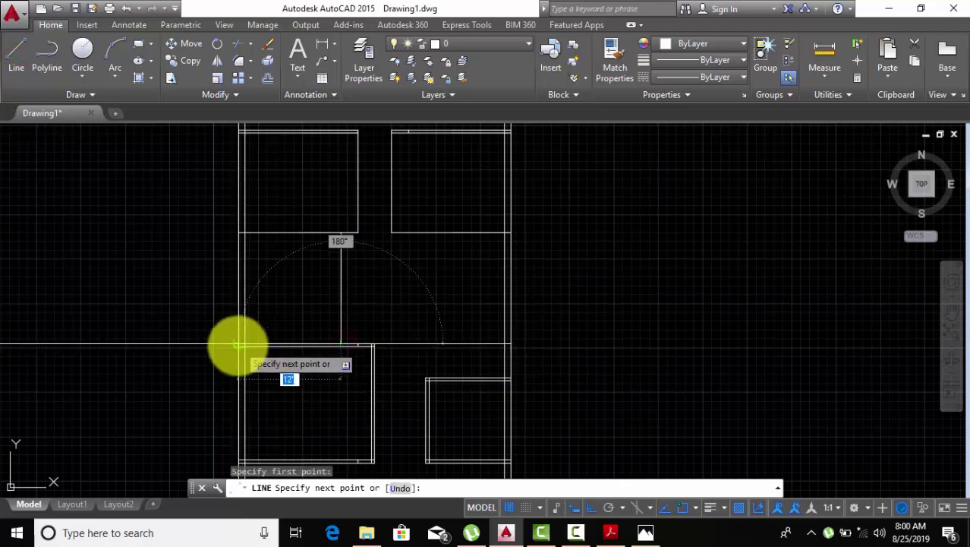
{"action": "right_click", "coordinate": [632, 249]}
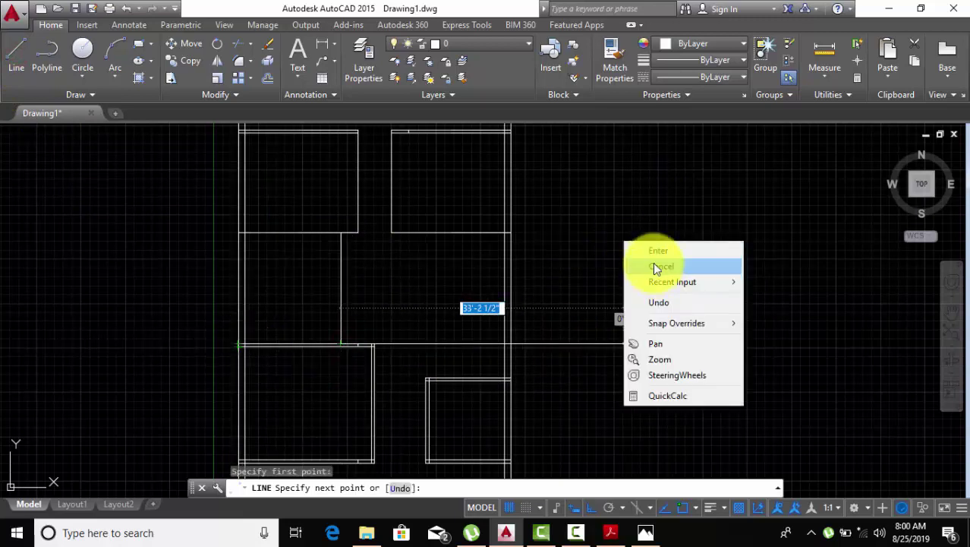
{"action": "left_click", "coordinate": [653, 262]}
Move the vertical wall line between the left rooms 1 unit right.
{"action": "scroll", "coordinate": [378, 304], "scroll_direction": "down", "scroll_amount": 2}
{"action": "scroll", "coordinate": [368, 282], "scroll_direction": "up", "scroll_amount": 2}
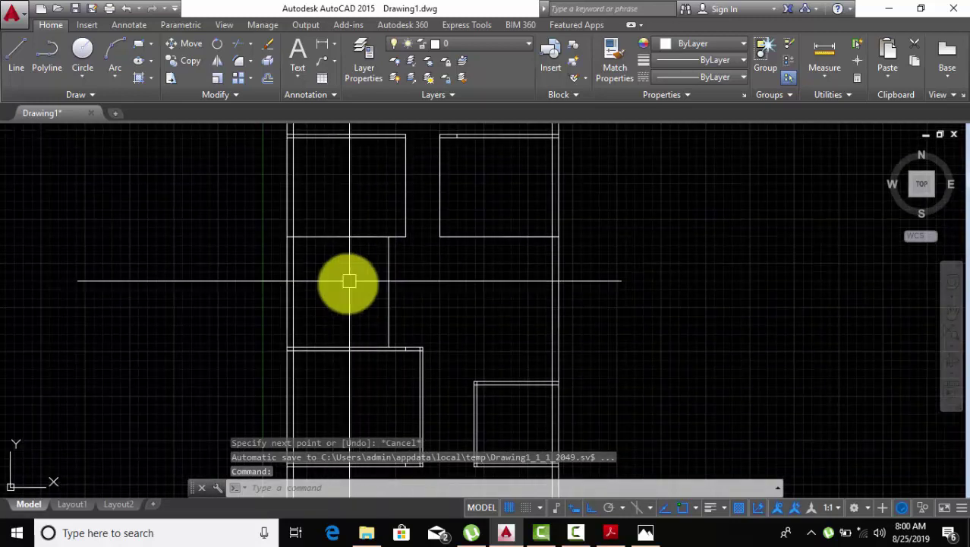
{"action": "middle_click_drag", "start_coordinate": [375, 284], "coordinate": [378, 303]}
{"action": "left_click", "coordinate": [439, 303]}
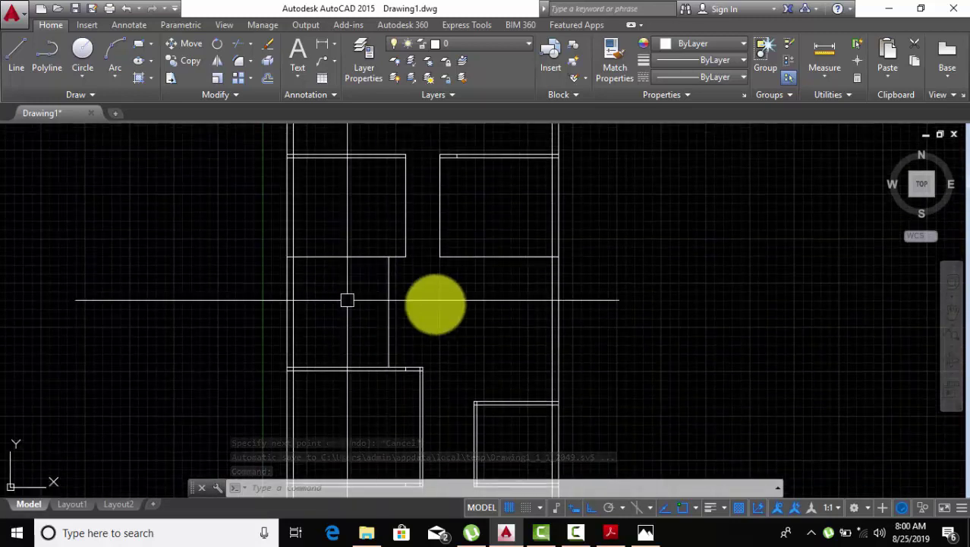
{"action": "left_click", "coordinate": [350, 303]}
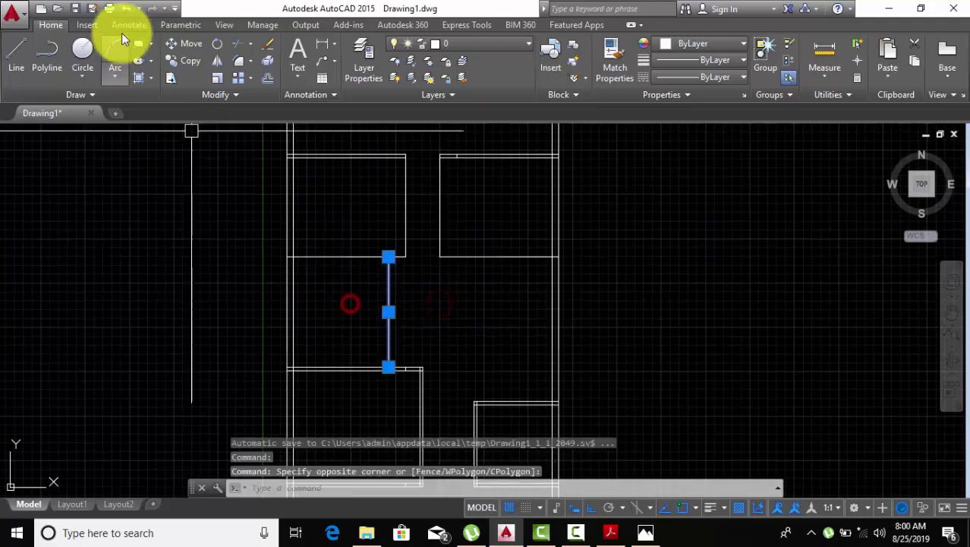
{"action": "left_click", "coordinate": [179, 44]}
{"action": "left_click", "coordinate": [465, 300]}
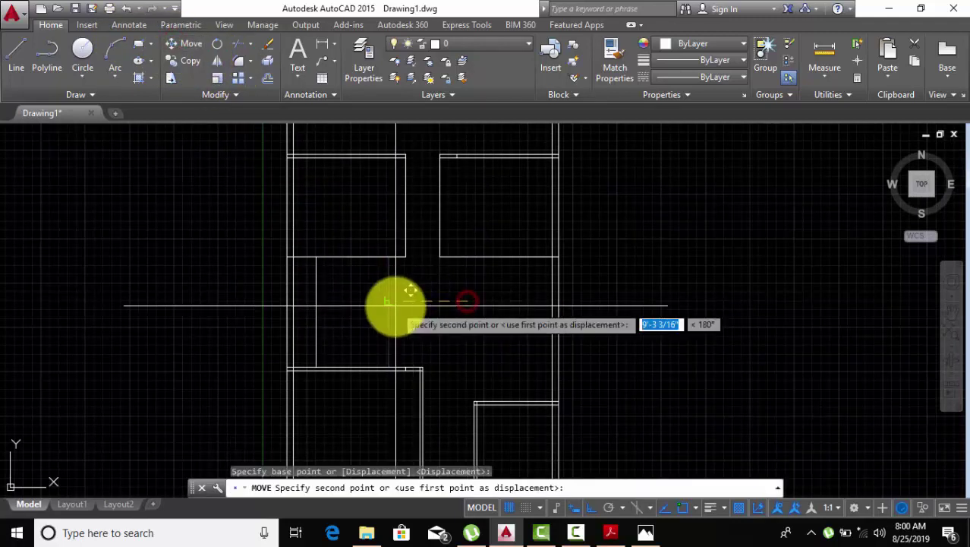
{"action": "type", "text": "1"}
{"action": "type", "text": "1'"}
{"action": "key", "text": "Return"}
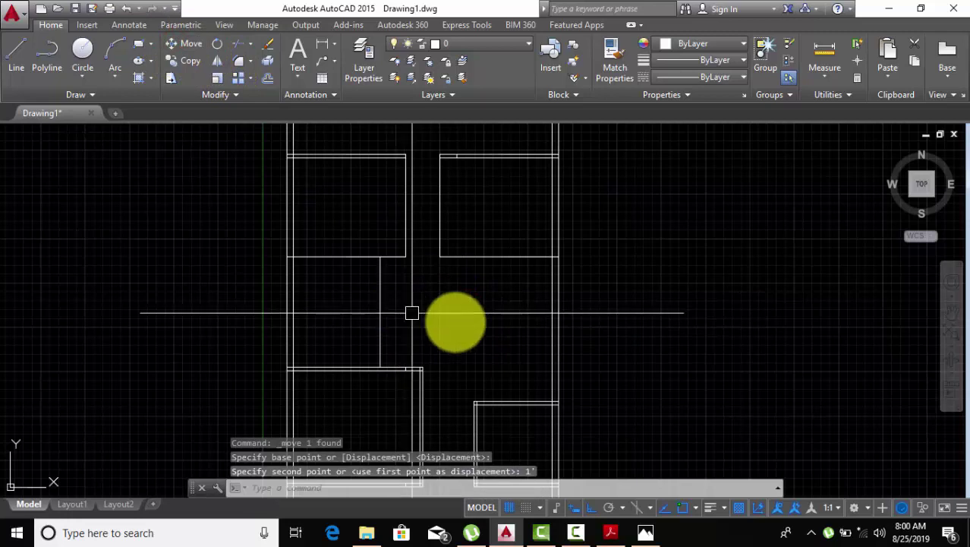
Select the short horizontal line under the upper-right room.
{"action": "mouse_move", "coordinate": [617, 260]}
{"action": "middle_mouse_down"}
{"action": "mouse_move", "coordinate": [625, 256]}
{"action": "mouse_move", "coordinate": [607, 235]}
{"action": "middle_mouse_up"}
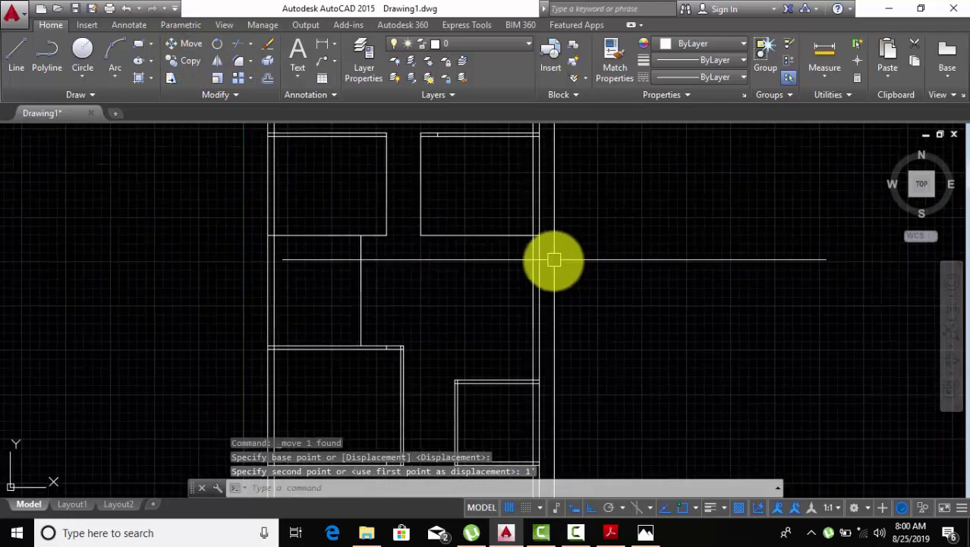
{"action": "middle_click_drag", "start_coordinate": [554, 261], "coordinate": [551, 286]}
{"action": "left_click", "coordinate": [481, 273]}
{"action": "left_click", "coordinate": [470, 229]}
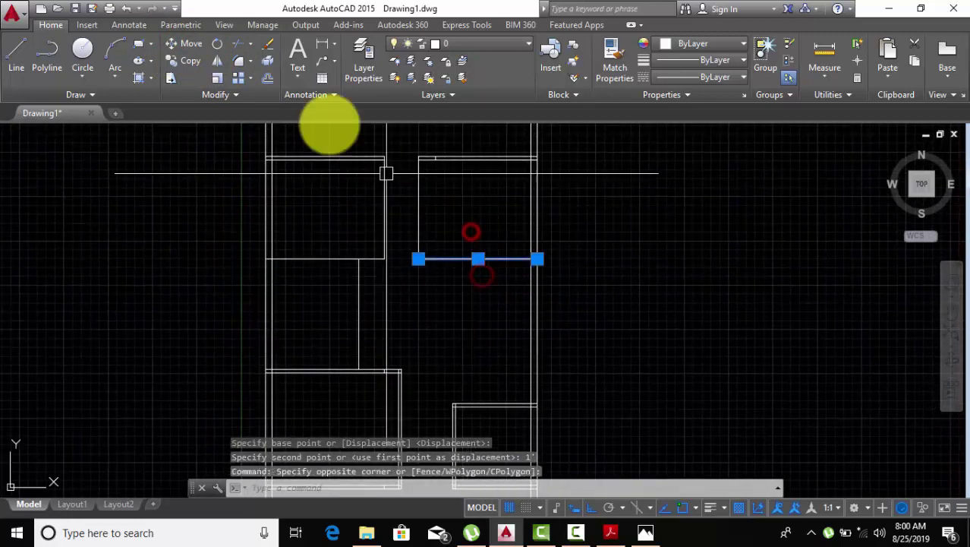
Offset the first two short wall lines by 4.5 toward the room side.
{"action": "left_click", "coordinate": [274, 79]}
{"action": "left_click", "coordinate": [489, 305]}
{"action": "type", "text": "4.5"}
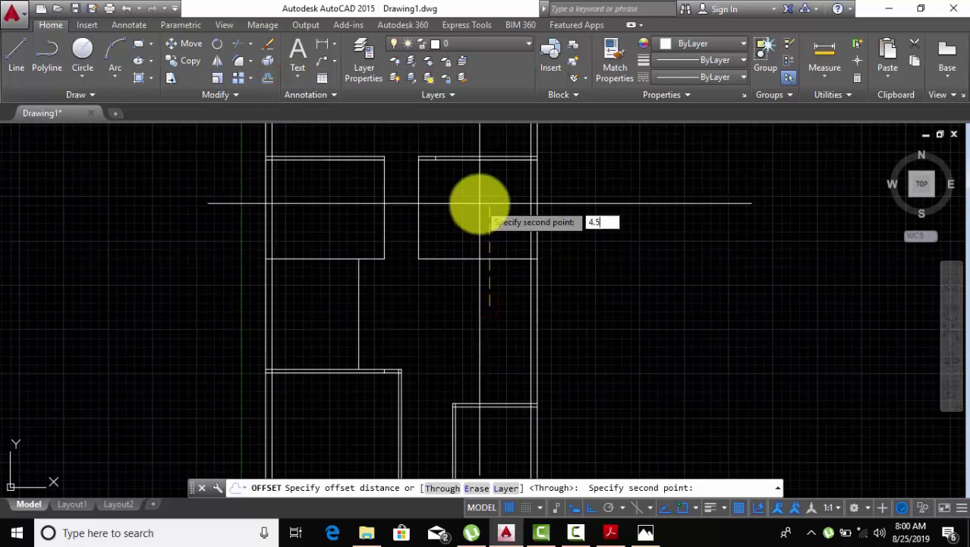
{"action": "key", "text": "Return"}
{"action": "left_click", "coordinate": [475, 200]}
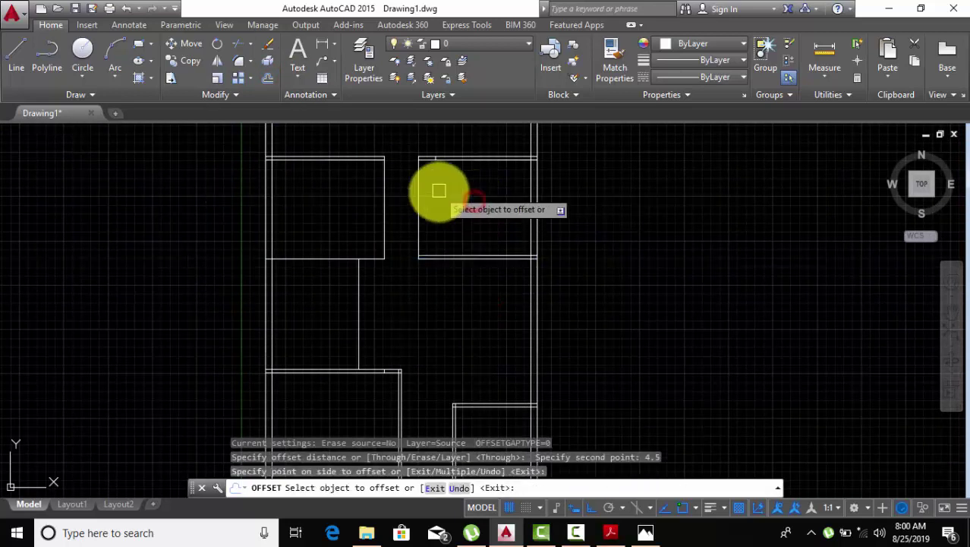
{"action": "left_click", "coordinate": [383, 236]}
{"action": "left_click", "coordinate": [340, 225]}
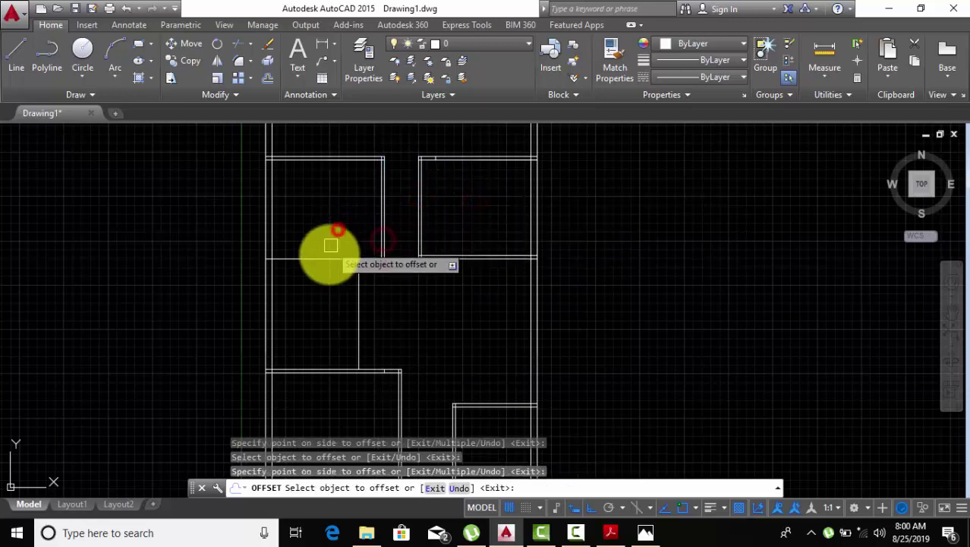
Offset two more single wall lines by 4.5, then end the Offset command.
{"action": "left_click", "coordinate": [327, 258]}
{"action": "left_click", "coordinate": [340, 212]}
{"action": "left_click", "coordinate": [353, 302]}
{"action": "left_click", "coordinate": [310, 305]}
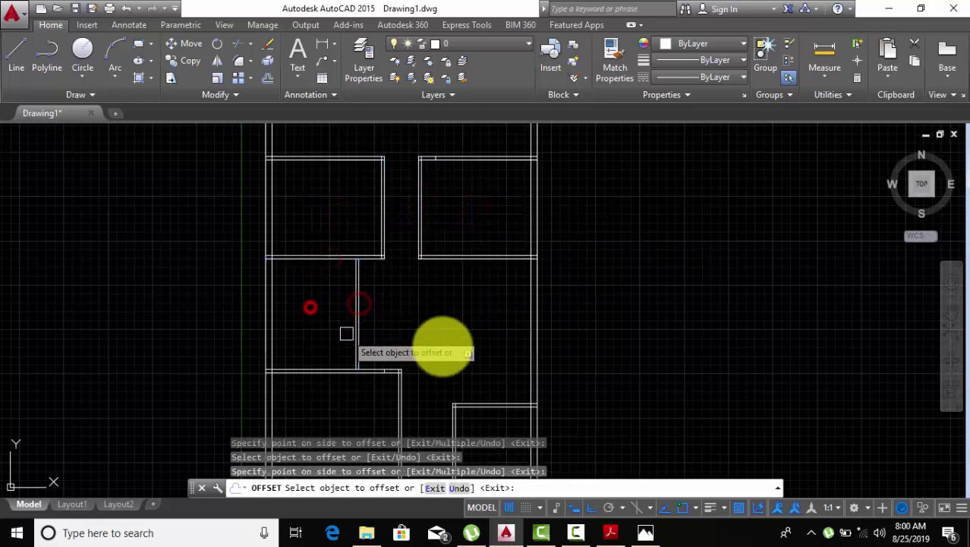
{"action": "mouse_move", "coordinate": [440, 345]}
{"action": "middle_mouse_down"}
{"action": "mouse_move", "coordinate": [416, 259]}
{"action": "mouse_move", "coordinate": [426, 317]}
{"action": "middle_mouse_up"}
{"action": "scroll", "coordinate": [416, 259], "scroll_direction": "down", "scroll_amount": 2}
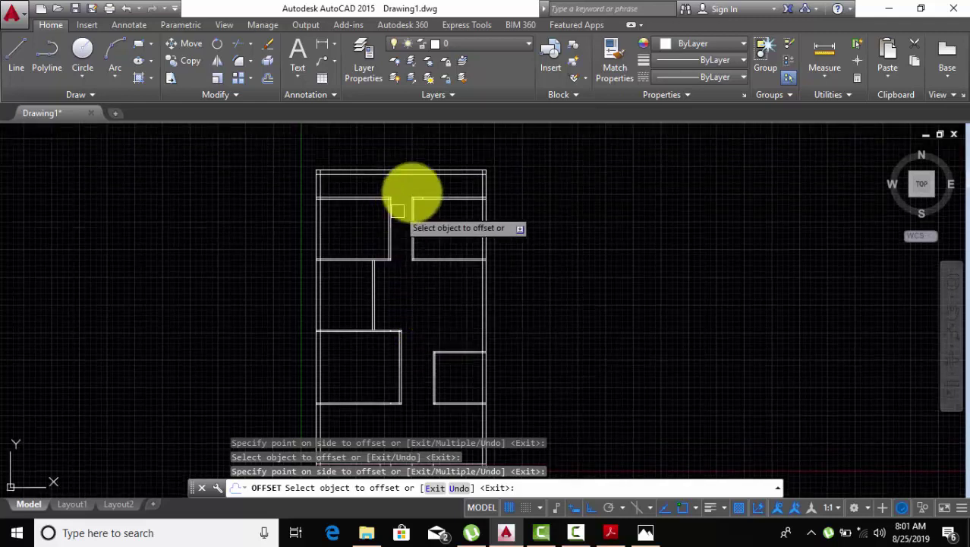
{"action": "right_click", "coordinate": [558, 247]}
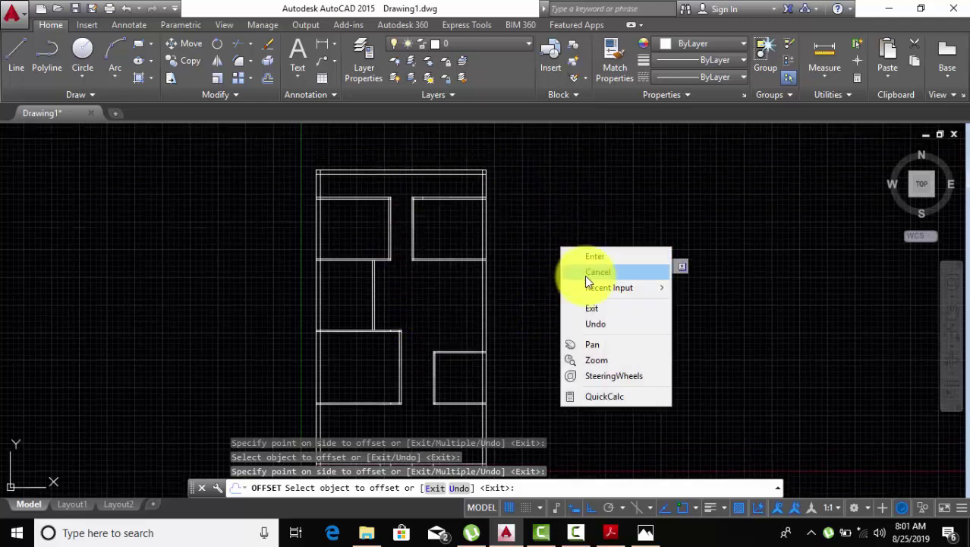
{"action": "left_click", "coordinate": [568, 266]}
{"action": "mouse_move", "coordinate": [584, 299]}
{"action": "middle_mouse_down"}
{"action": "mouse_move", "coordinate": [593, 328]}
{"action": "mouse_move", "coordinate": [593, 262]}
{"action": "mouse_move", "coordinate": [589, 284]}
{"action": "middle_mouse_up"}
{"action": "scroll", "coordinate": [463, 365], "scroll_direction": "up", "scroll_amount": 2}
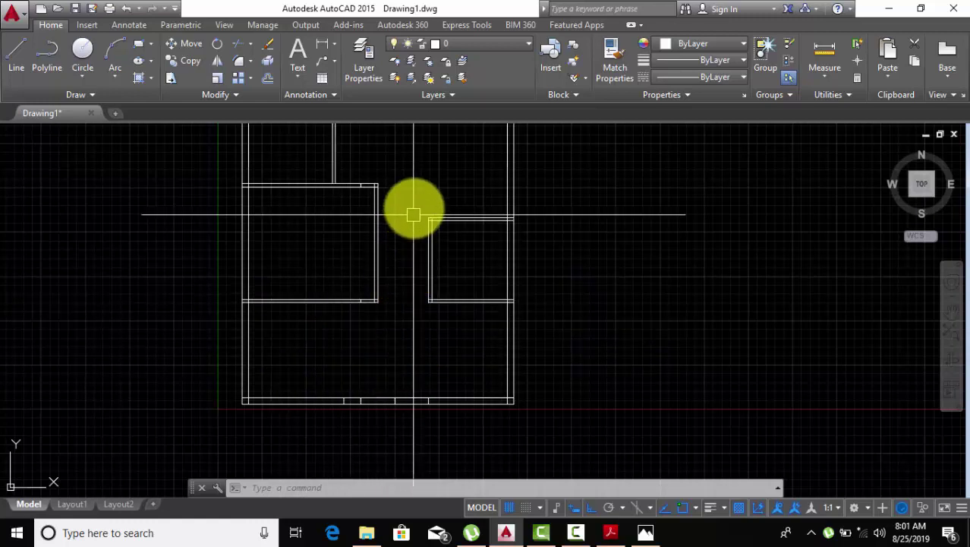
{"action": "middle_click_drag", "start_coordinate": [415, 193], "coordinate": [403, 343]}
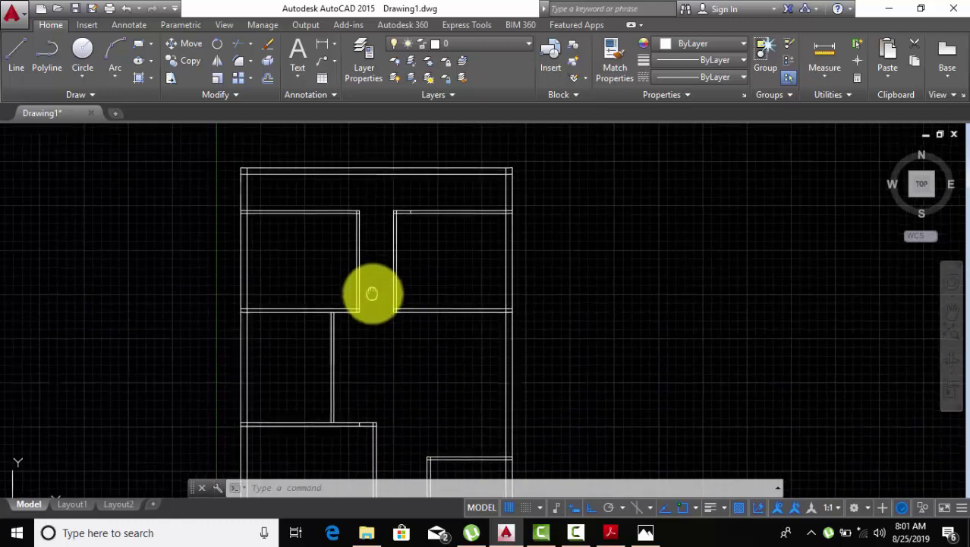
{"action": "middle_click_drag", "start_coordinate": [372, 287], "coordinate": [368, 173]}
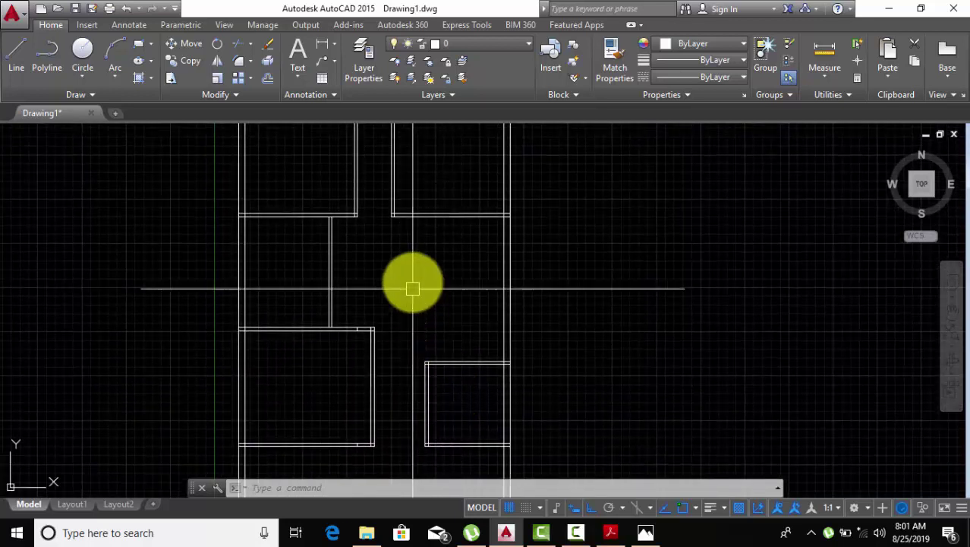
{"action": "middle_click_drag", "start_coordinate": [411, 281], "coordinate": [406, 316]}
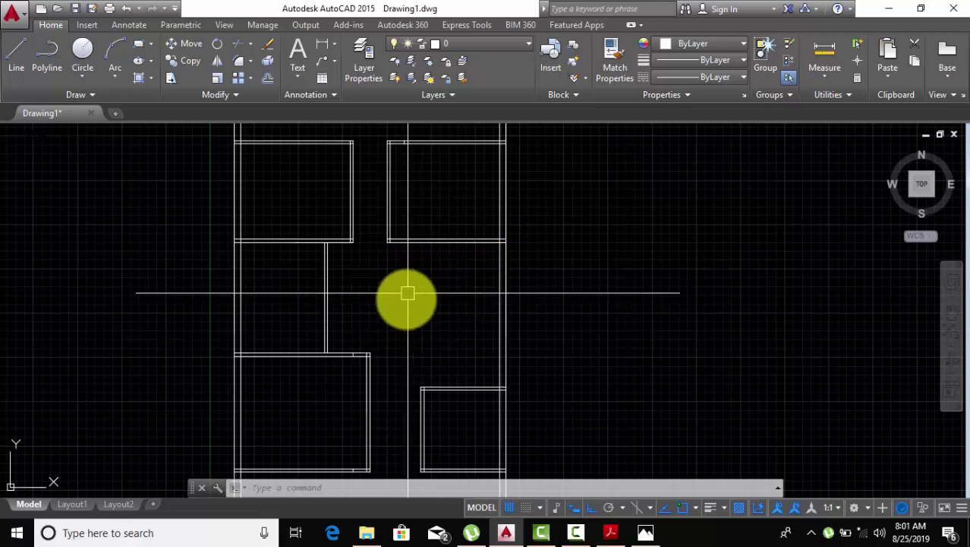
{"action": "middle_click_drag", "start_coordinate": [409, 314], "coordinate": [412, 353]}
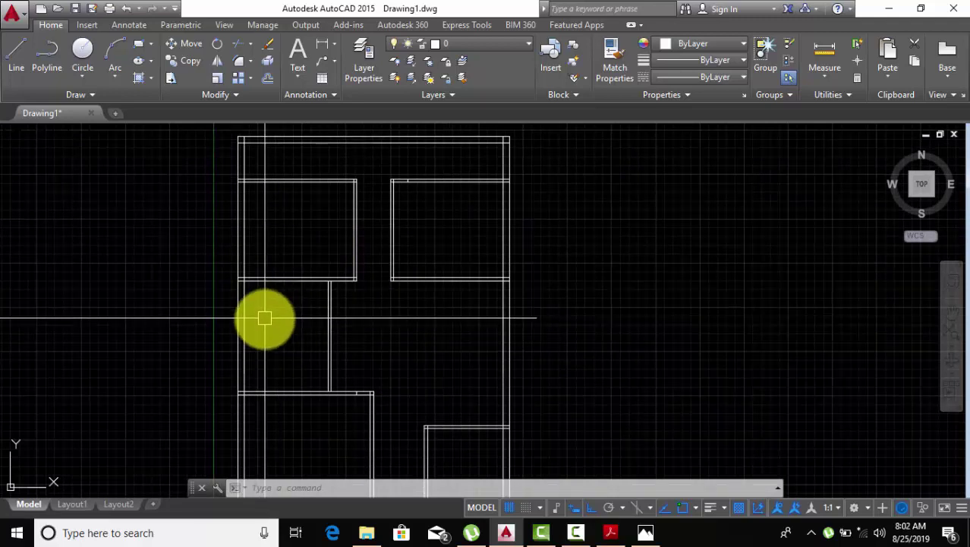
{"action": "left_click", "coordinate": [235, 44]}
{"action": "key", "text": "Return"}
{"action": "scroll", "coordinate": [258, 149], "scroll_direction": "up", "scroll_amount": 2}
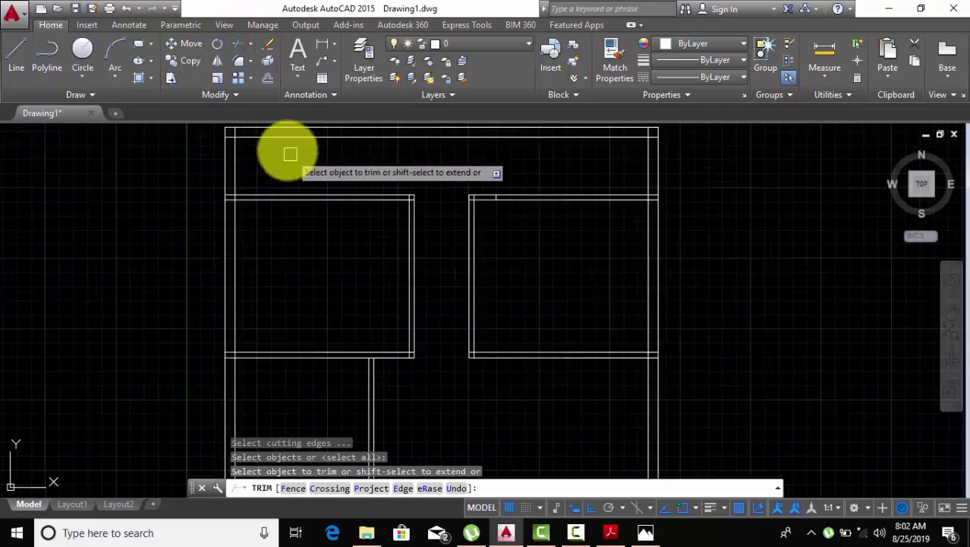
{"action": "scroll", "coordinate": [566, 188], "scroll_direction": "down", "scroll_amount": 2}
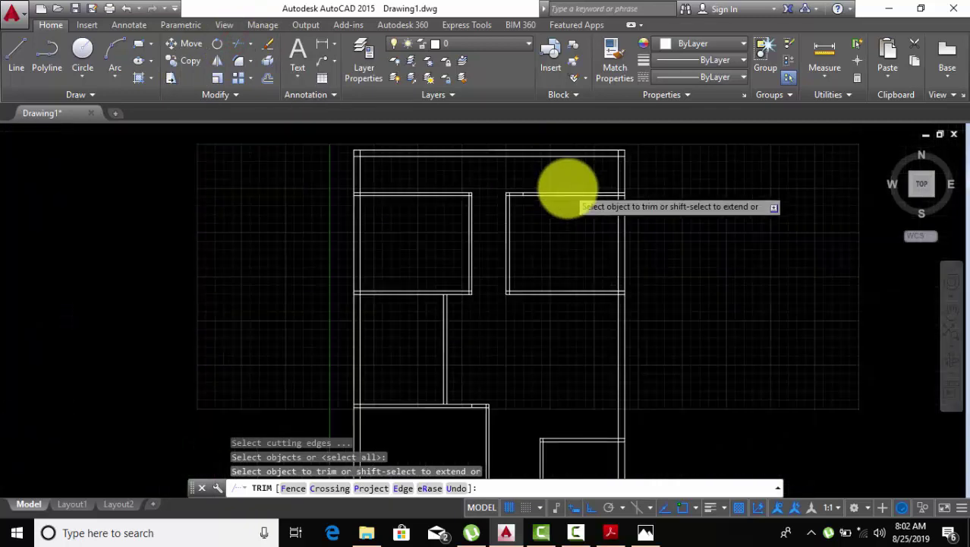
{"action": "middle_click_drag", "start_coordinate": [594, 254], "coordinate": [535, 178]}
{"action": "scroll", "coordinate": [533, 183], "scroll_direction": "down", "scroll_amount": 2}
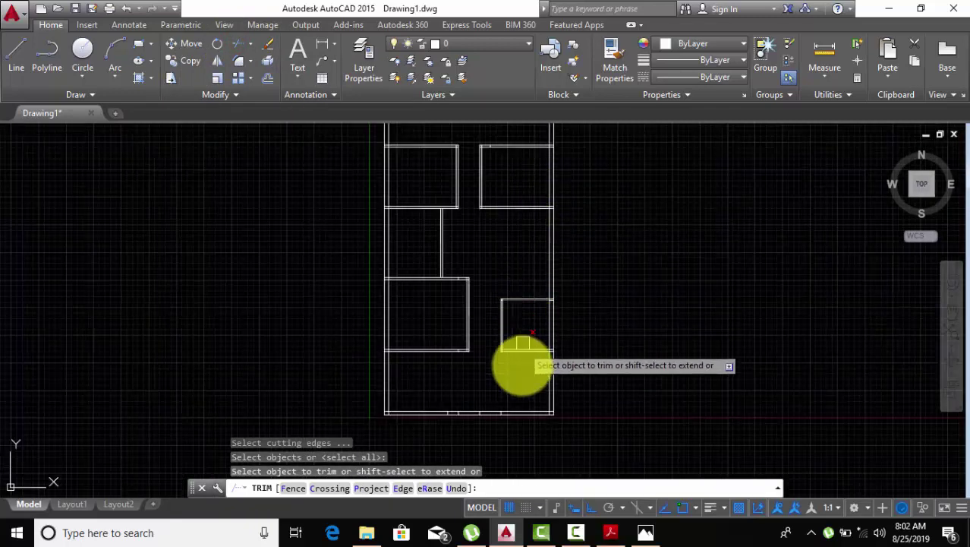
{"action": "scroll", "coordinate": [525, 394], "scroll_direction": "up", "scroll_amount": 2}
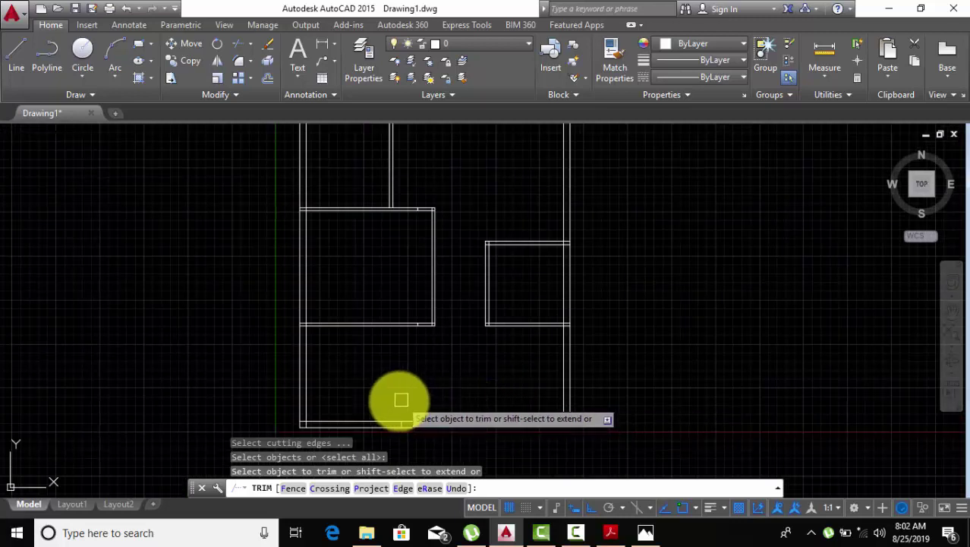
{"action": "middle_click_drag", "start_coordinate": [389, 380], "coordinate": [386, 411]}
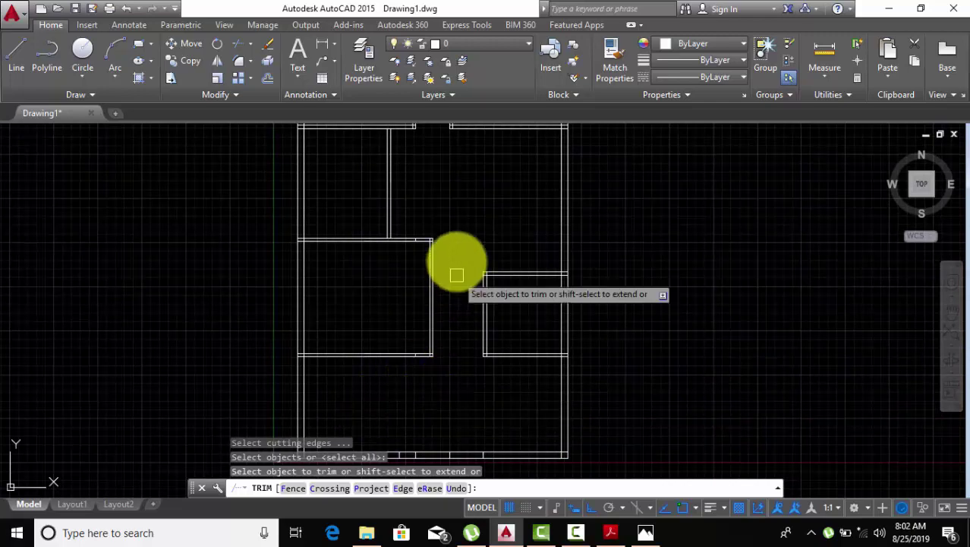
{"action": "middle_click_drag", "start_coordinate": [444, 264], "coordinate": [427, 396]}
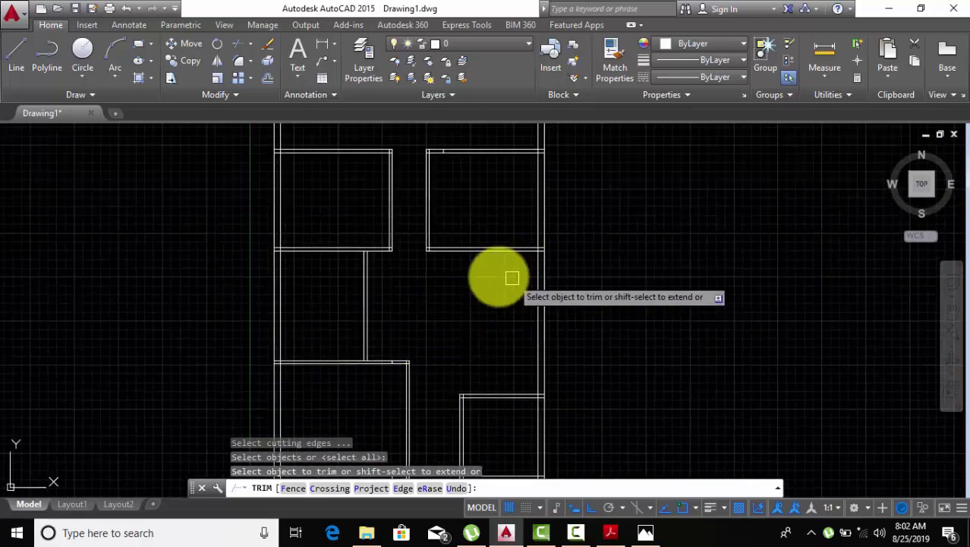
{"action": "scroll", "coordinate": [487, 375], "scroll_direction": "down", "scroll_amount": 2}
{"action": "middle_click_drag", "start_coordinate": [478, 353], "coordinate": [439, 320]}
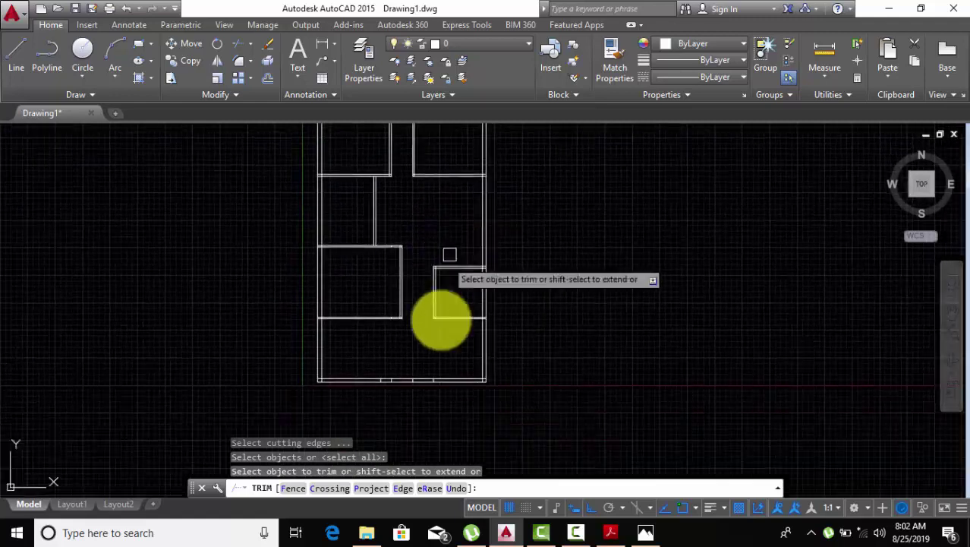
{"action": "scroll", "coordinate": [439, 320], "scroll_direction": "up", "scroll_amount": 2}
{"action": "scroll", "coordinate": [468, 350], "scroll_direction": "up", "scroll_amount": 2}
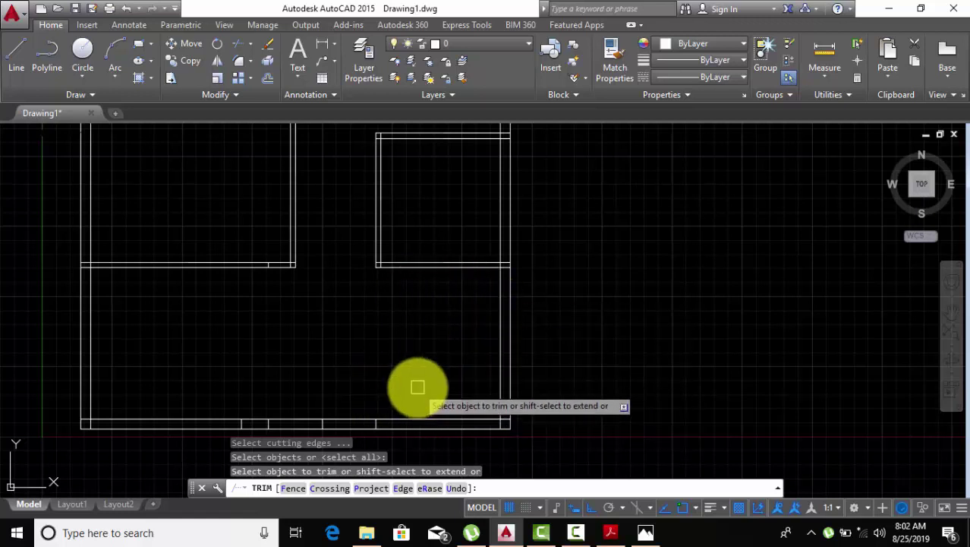
Trim the overlapping double-wall lines at the first two left-side wall junctions.
{"action": "scroll", "coordinate": [297, 304], "scroll_direction": "up", "scroll_amount": 2}
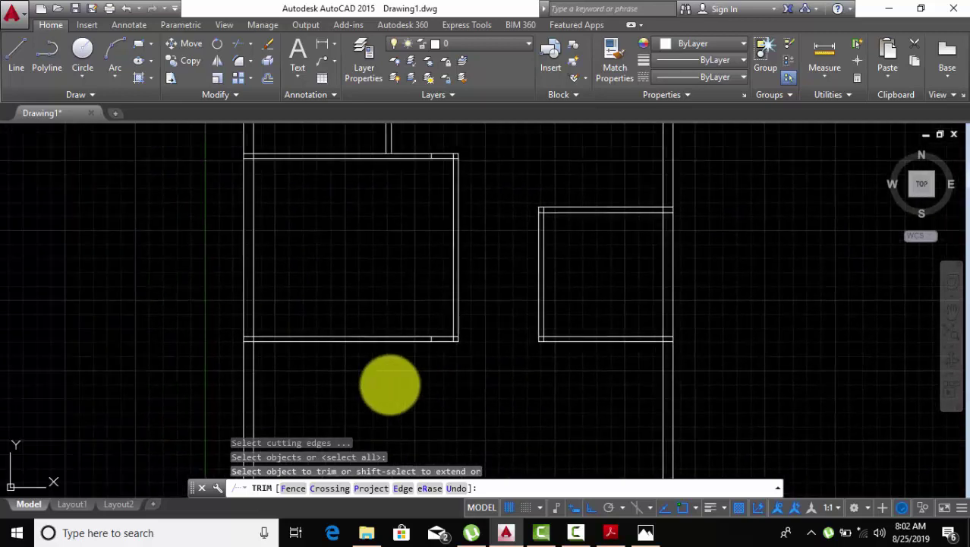
{"action": "scroll", "coordinate": [240, 354], "scroll_direction": "up", "scroll_amount": 1}
{"action": "scroll", "coordinate": [240, 354], "scroll_direction": "up", "scroll_amount": 2}
{"action": "left_click", "coordinate": [272, 324]}
{"action": "left_click", "coordinate": [264, 208]}
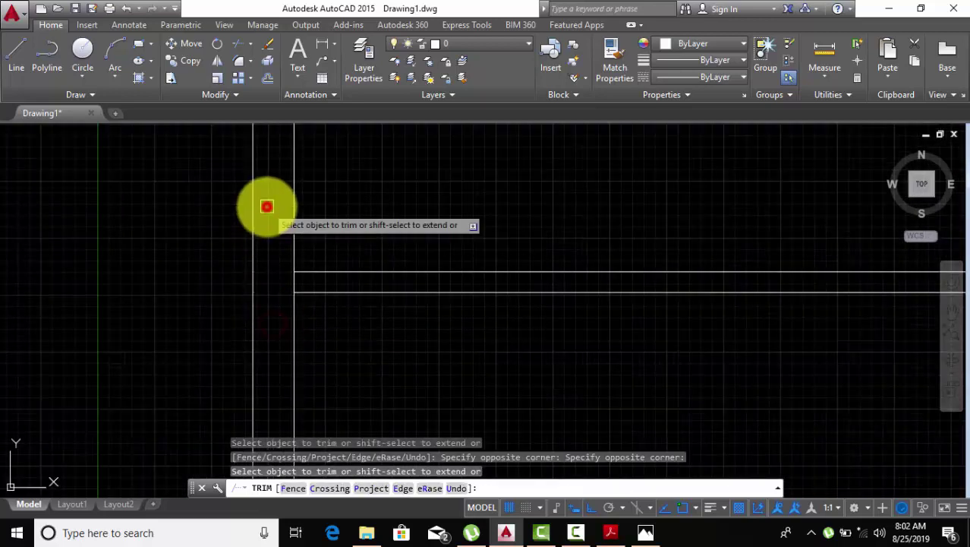
{"action": "mouse_move", "coordinate": [265, 208]}
{"action": "middle_mouse_down"}
{"action": "mouse_move", "coordinate": [293, 385]}
{"action": "mouse_move", "coordinate": [308, 224]}
{"action": "middle_mouse_up"}
{"action": "scroll", "coordinate": [357, 191], "scroll_direction": "down", "scroll_amount": 2}
{"action": "scroll", "coordinate": [318, 261], "scroll_direction": "up", "scroll_amount": 2}
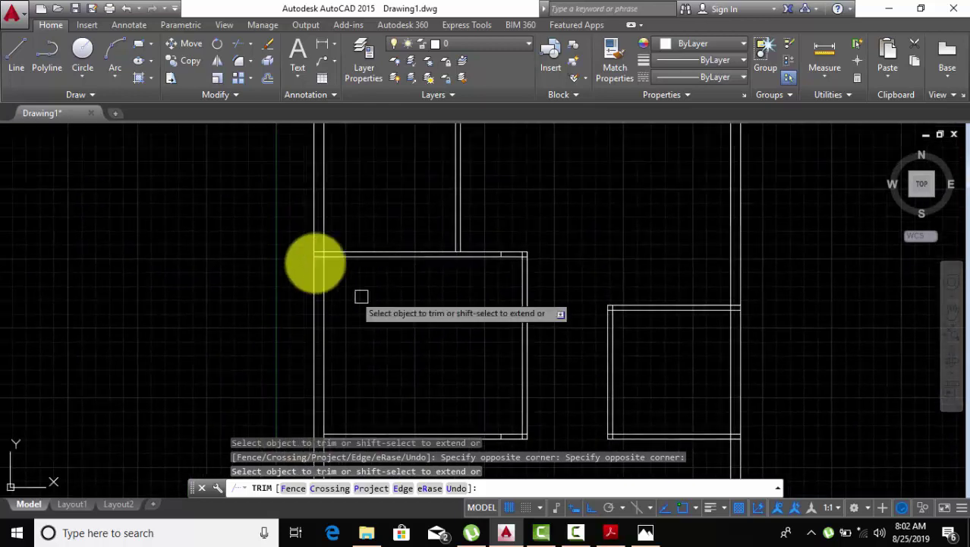
{"action": "scroll", "coordinate": [327, 245], "scroll_direction": "up", "scroll_amount": 1}
{"action": "left_click", "coordinate": [285, 321]}
{"action": "left_click", "coordinate": [285, 221]}
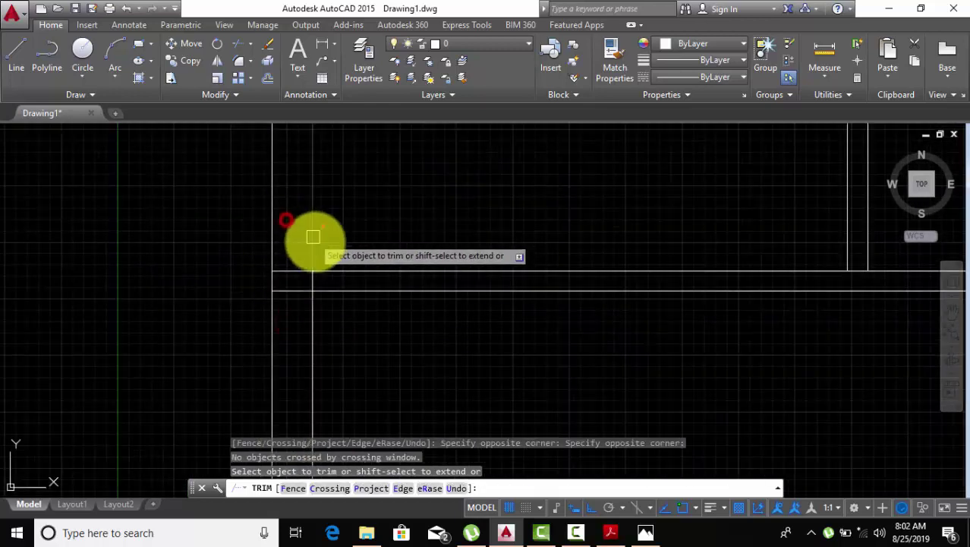
Trim the wall lines crossing the next two room corners.
{"action": "mouse_move", "coordinate": [314, 233]}
{"action": "middle_mouse_down"}
{"action": "mouse_move", "coordinate": [322, 343]}
{"action": "mouse_move", "coordinate": [281, 314]}
{"action": "middle_mouse_up"}
{"action": "left_click", "coordinate": [291, 331]}
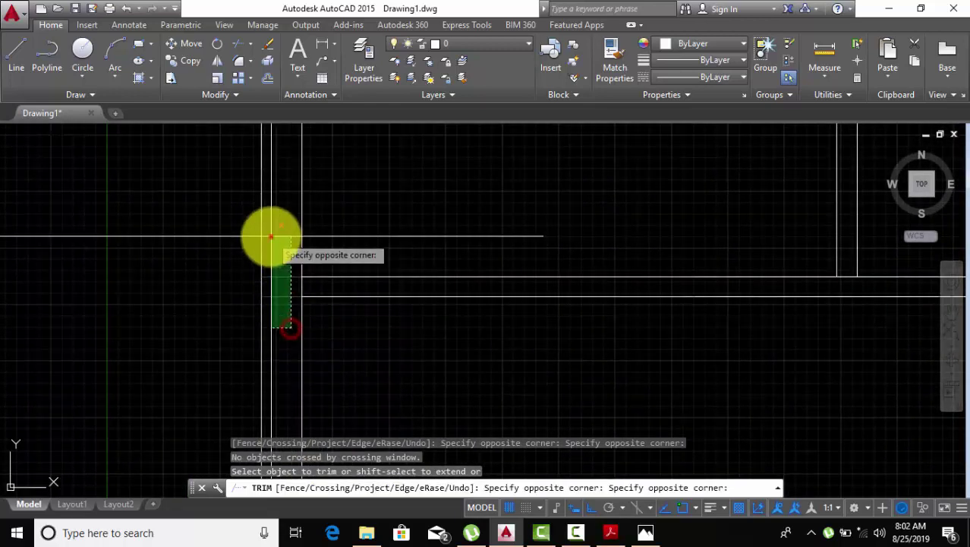
{"action": "left_click", "coordinate": [271, 236]}
{"action": "scroll", "coordinate": [317, 331], "scroll_direction": "down", "scroll_amount": 2}
{"action": "scroll", "coordinate": [317, 327], "scroll_direction": "up", "scroll_amount": 2}
{"action": "scroll", "coordinate": [336, 288], "scroll_direction": "up", "scroll_amount": 2}
{"action": "scroll", "coordinate": [303, 263], "scroll_direction": "up", "scroll_amount": 1}
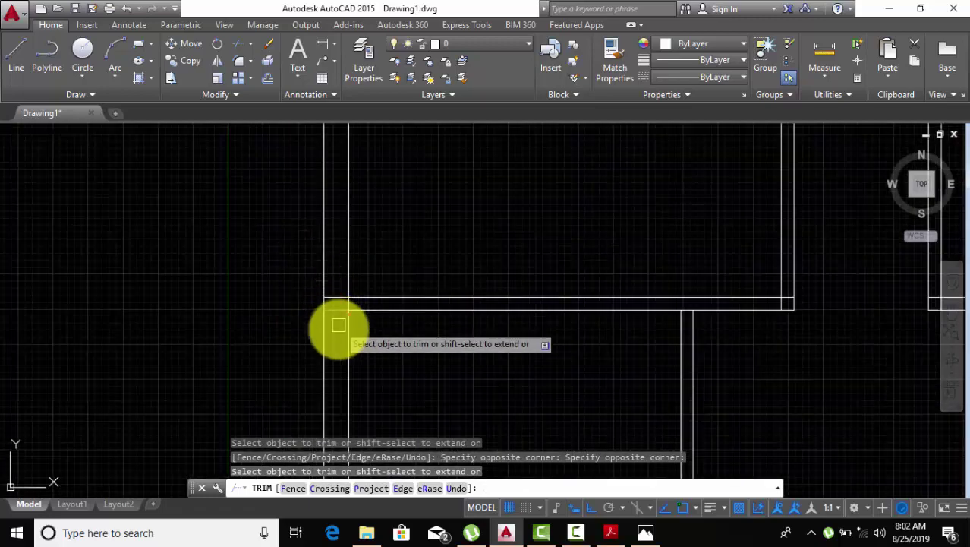
{"action": "left_click", "coordinate": [338, 328]}
{"action": "left_click", "coordinate": [334, 259]}
Cut away the leftover wall stubs at the nearby room corners.
{"action": "middle_click_drag", "start_coordinate": [361, 234], "coordinate": [373, 441]}
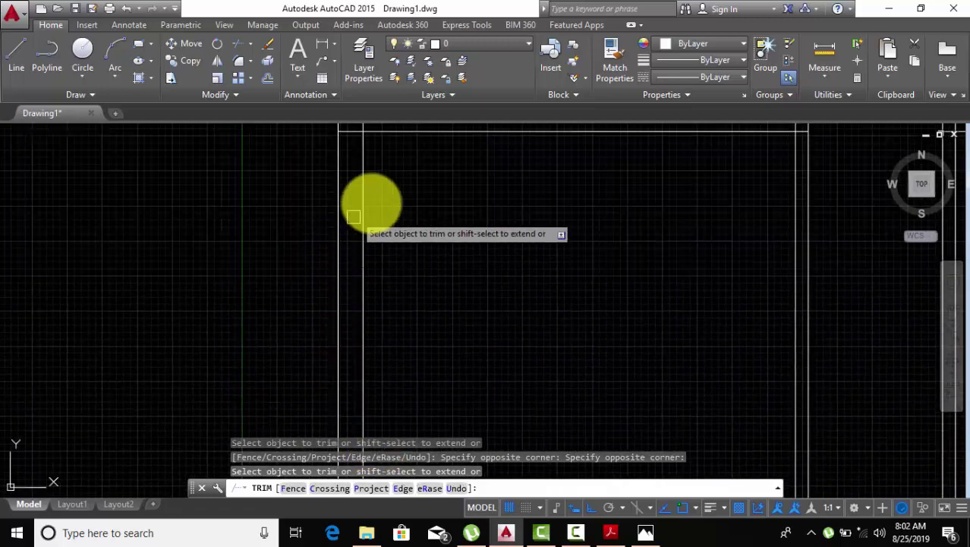
{"action": "middle_click_drag", "start_coordinate": [368, 199], "coordinate": [405, 311]}
{"action": "scroll", "coordinate": [405, 311], "scroll_direction": "up", "scroll_amount": 2}
{"action": "left_click", "coordinate": [392, 302]}
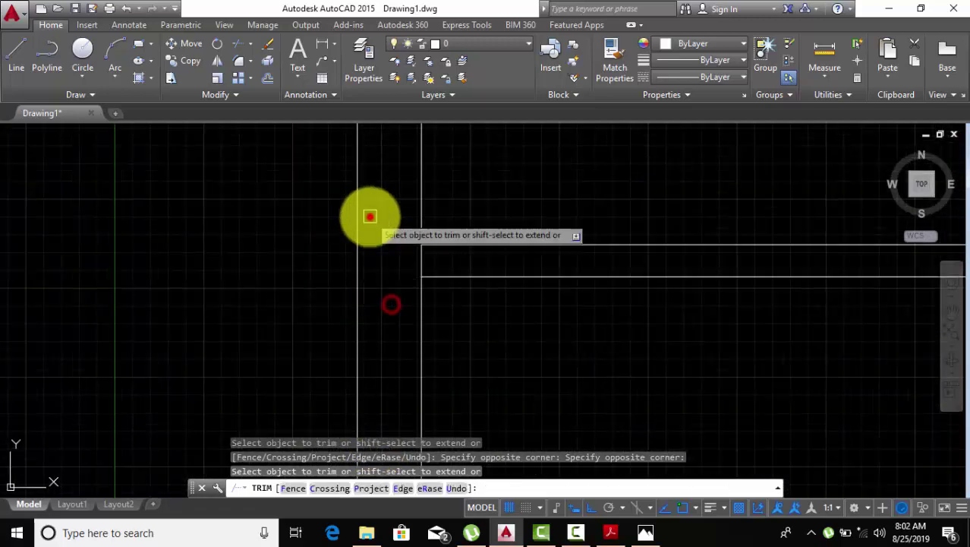
{"action": "mouse_move", "coordinate": [393, 254]}
{"action": "middle_mouse_down"}
{"action": "mouse_move", "coordinate": [392, 405]}
{"action": "mouse_move", "coordinate": [351, 255]}
{"action": "mouse_move", "coordinate": [316, 266]}
{"action": "middle_mouse_up"}
{"action": "left_click", "coordinate": [397, 399]}
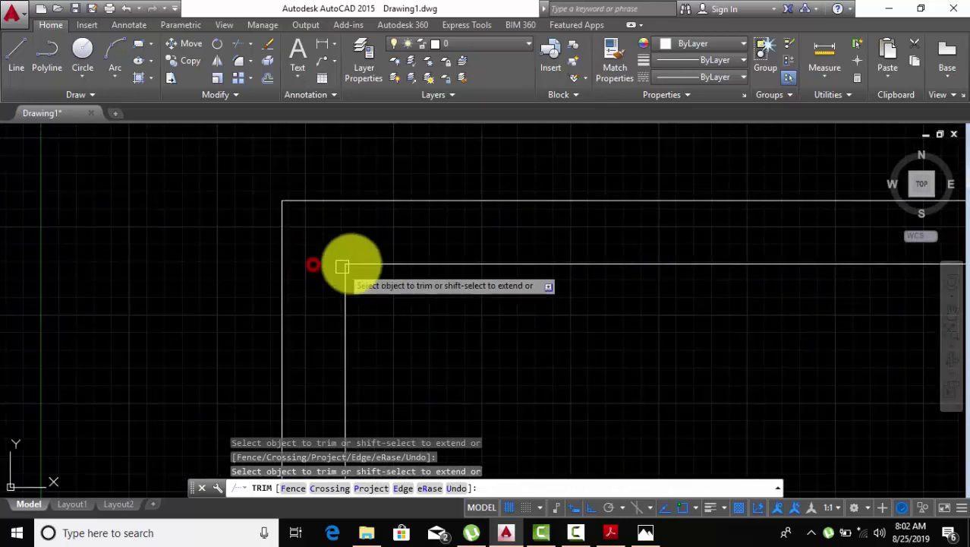
Trim the overlapping and crossing wall lines at two right-side junctions.
{"action": "scroll", "coordinate": [489, 316], "scroll_direction": "down", "scroll_amount": 2}
{"action": "scroll", "coordinate": [551, 319], "scroll_direction": "down", "scroll_amount": 1}
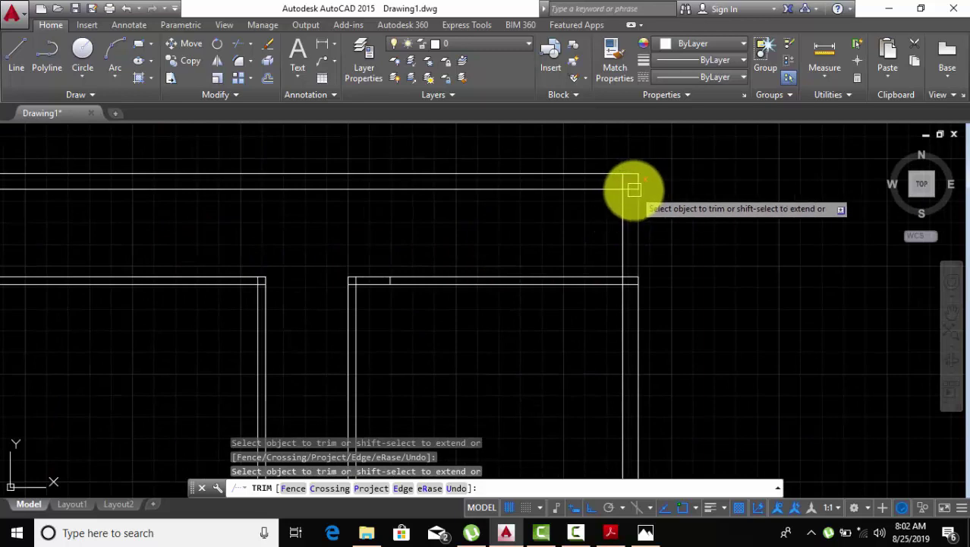
{"action": "scroll", "coordinate": [630, 186], "scroll_direction": "up", "scroll_amount": 5}
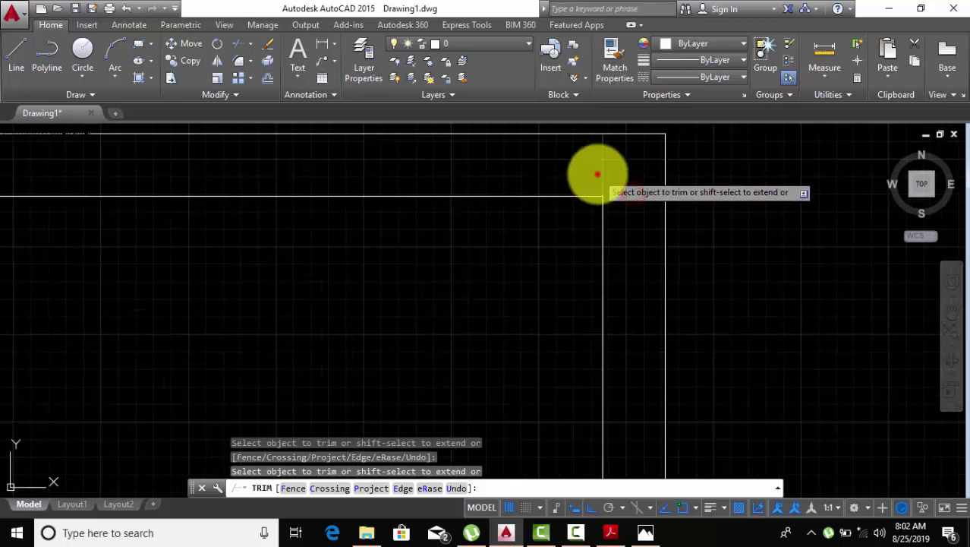
{"action": "scroll", "coordinate": [600, 173], "scroll_direction": "down", "scroll_amount": 4}
{"action": "scroll", "coordinate": [604, 250], "scroll_direction": "up", "scroll_amount": 3}
{"action": "left_click", "coordinate": [599, 299]}
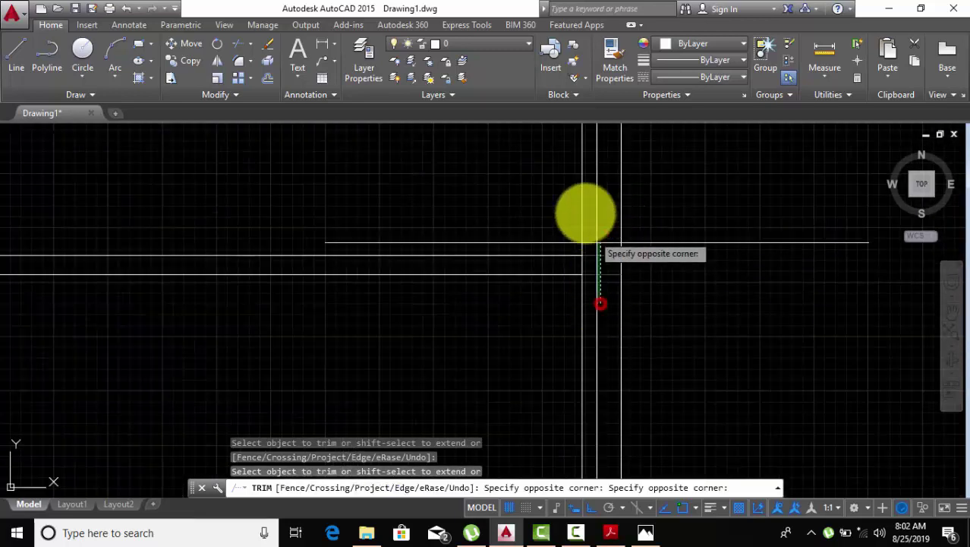
{"action": "left_click", "coordinate": [585, 208]}
{"action": "scroll", "coordinate": [596, 337], "scroll_direction": "down", "scroll_amount": 3}
{"action": "middle_click_drag", "start_coordinate": [596, 337], "coordinate": [563, 254]}
{"action": "scroll", "coordinate": [562, 254], "scroll_direction": "up", "scroll_amount": 5}
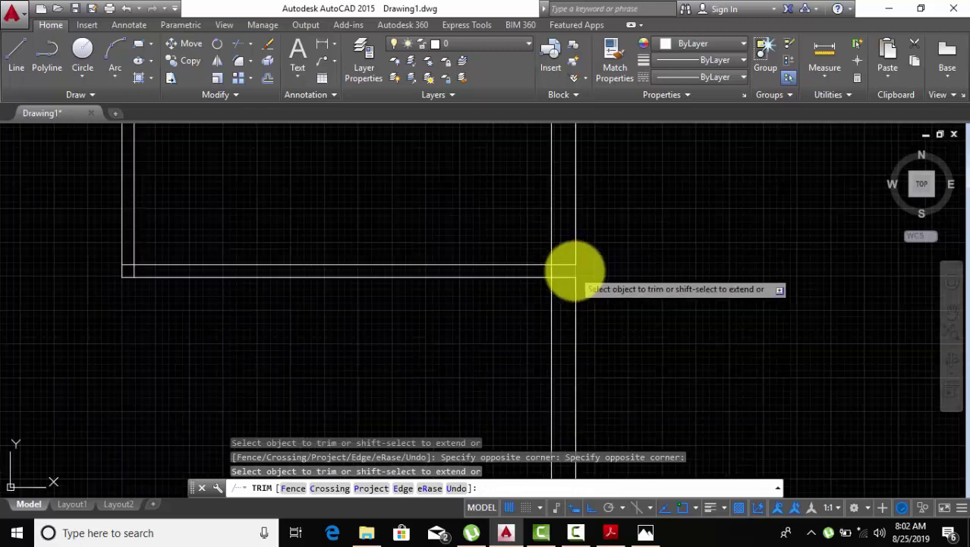
{"action": "scroll", "coordinate": [567, 266], "scroll_direction": "up", "scroll_amount": 2}
{"action": "left_click", "coordinate": [563, 322]}
{"action": "left_click", "coordinate": [557, 218]}
Trim the wall overlap at another corner and the short vertical wall piece.
{"action": "scroll", "coordinate": [558, 270], "scroll_direction": "down", "scroll_amount": 3}
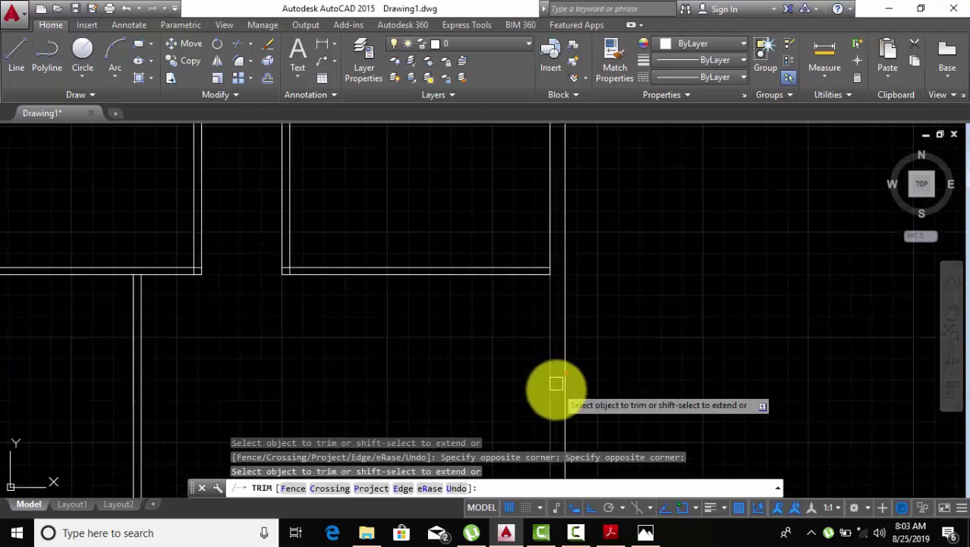
{"action": "middle_click_drag", "start_coordinate": [556, 386], "coordinate": [465, 260]}
{"action": "middle_click_drag", "start_coordinate": [481, 390], "coordinate": [514, 246]}
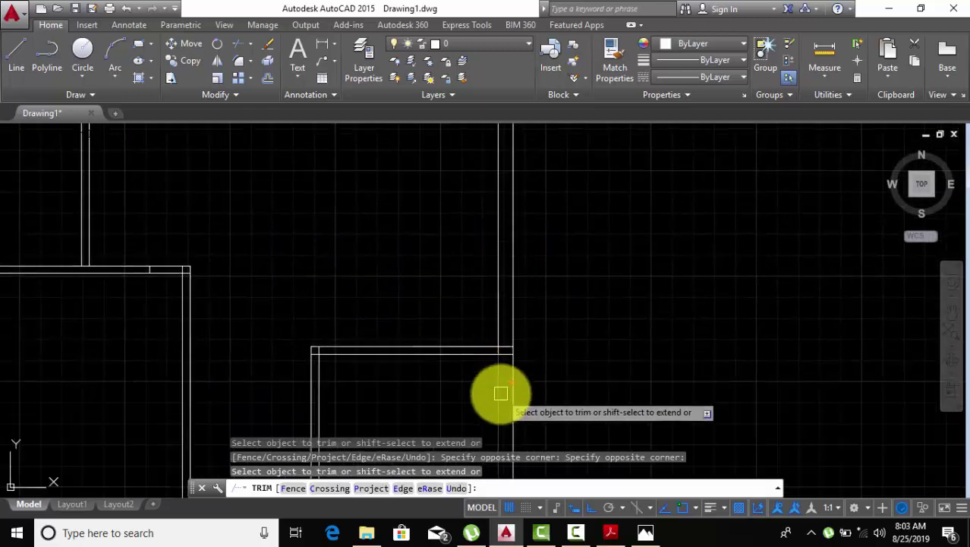
{"action": "scroll", "coordinate": [501, 389], "scroll_direction": "up", "scroll_amount": 3}
{"action": "left_click", "coordinate": [515, 323]}
{"action": "left_click", "coordinate": [502, 244]}
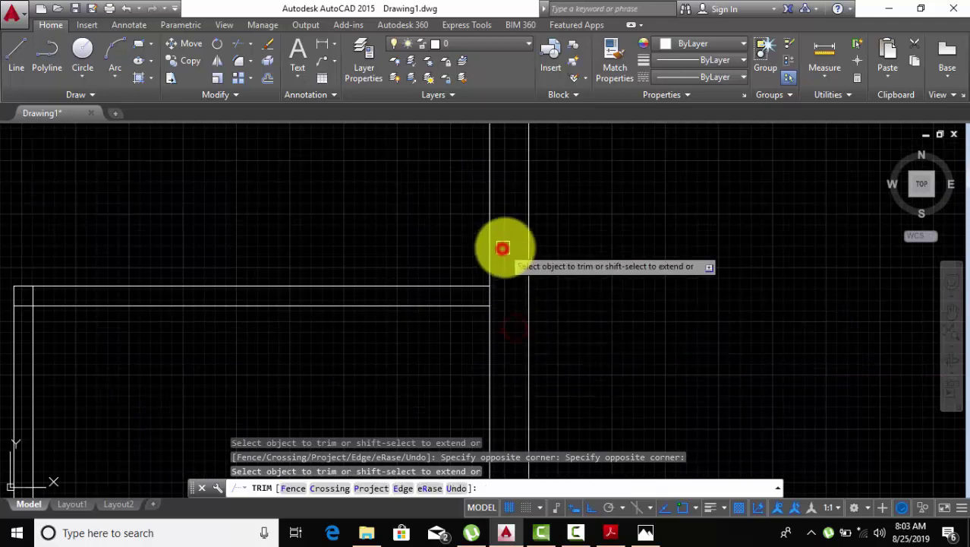
{"action": "scroll", "coordinate": [502, 251], "scroll_direction": "down", "scroll_amount": 3}
{"action": "middle_click_drag", "start_coordinate": [444, 284], "coordinate": [380, 315]}
{"action": "scroll", "coordinate": [381, 296], "scroll_direction": "up", "scroll_amount": 2}
{"action": "scroll", "coordinate": [382, 281], "scroll_direction": "up", "scroll_amount": 3}
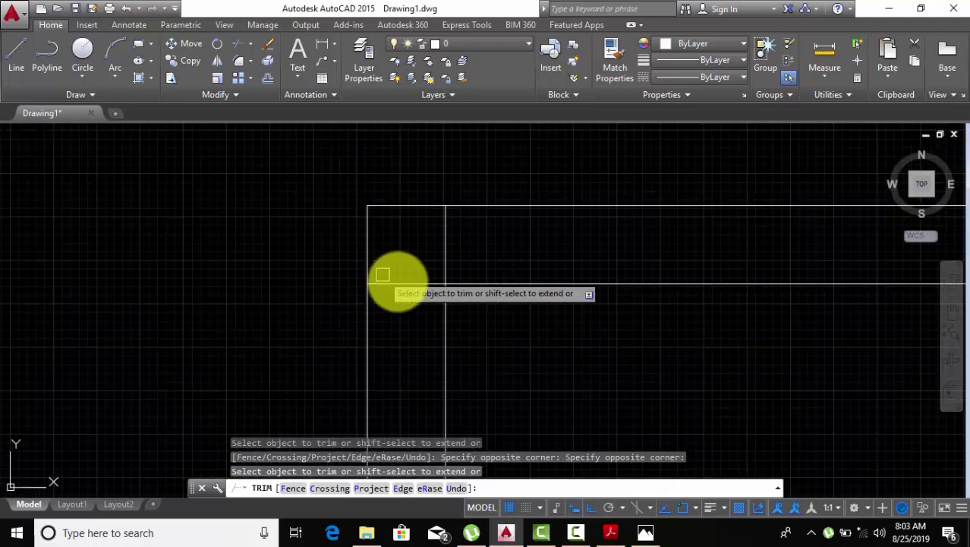
{"action": "left_click", "coordinate": [448, 247]}
Trim the vertical wall segment at a junction farther right on the plan.
{"action": "scroll", "coordinate": [465, 391], "scroll_direction": "down", "scroll_amount": 3}
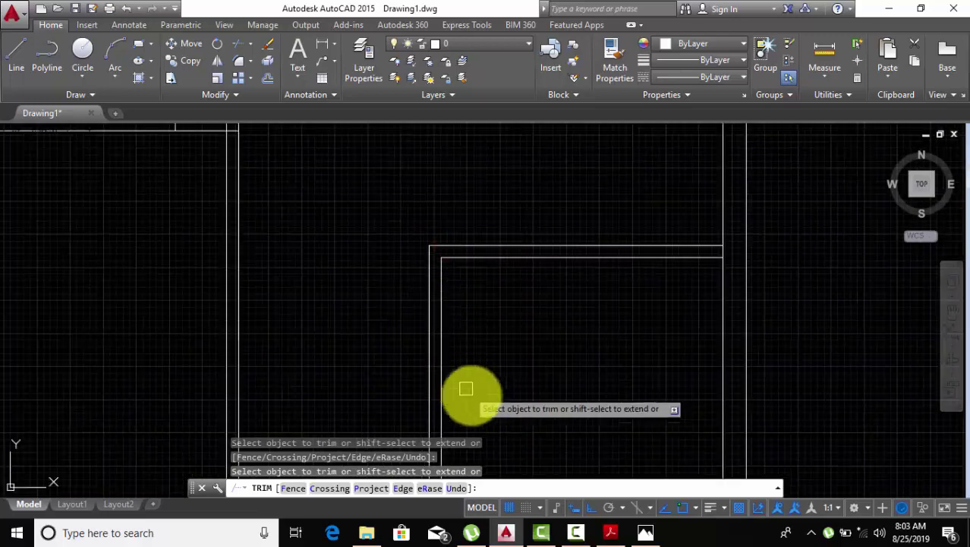
{"action": "middle_click_drag", "start_coordinate": [466, 391], "coordinate": [450, 264]}
{"action": "scroll", "coordinate": [454, 266], "scroll_direction": "up", "scroll_amount": 2}
{"action": "scroll", "coordinate": [440, 306], "scroll_direction": "up", "scroll_amount": 2}
{"action": "scroll", "coordinate": [440, 306], "scroll_direction": "up", "scroll_amount": 3}
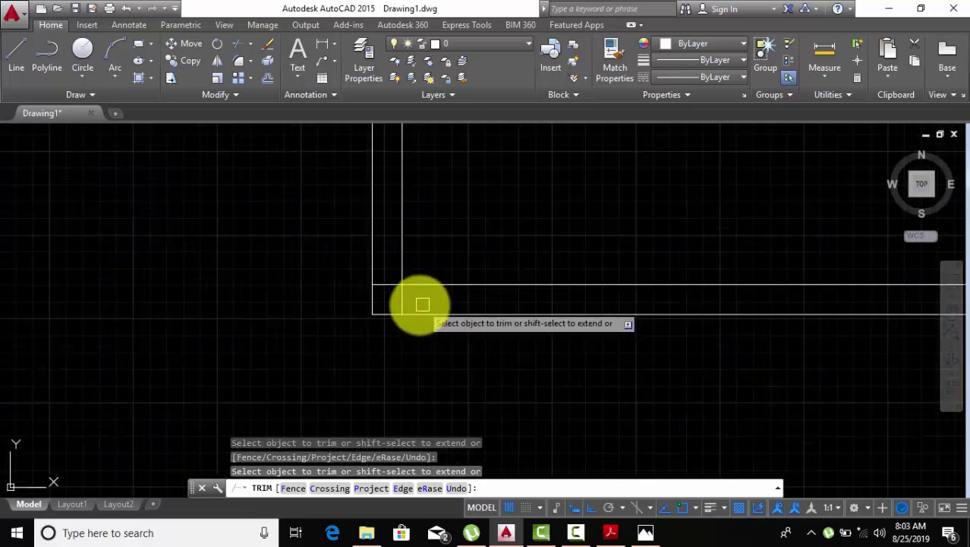
{"action": "scroll", "coordinate": [476, 336], "scroll_direction": "down", "scroll_amount": 2}
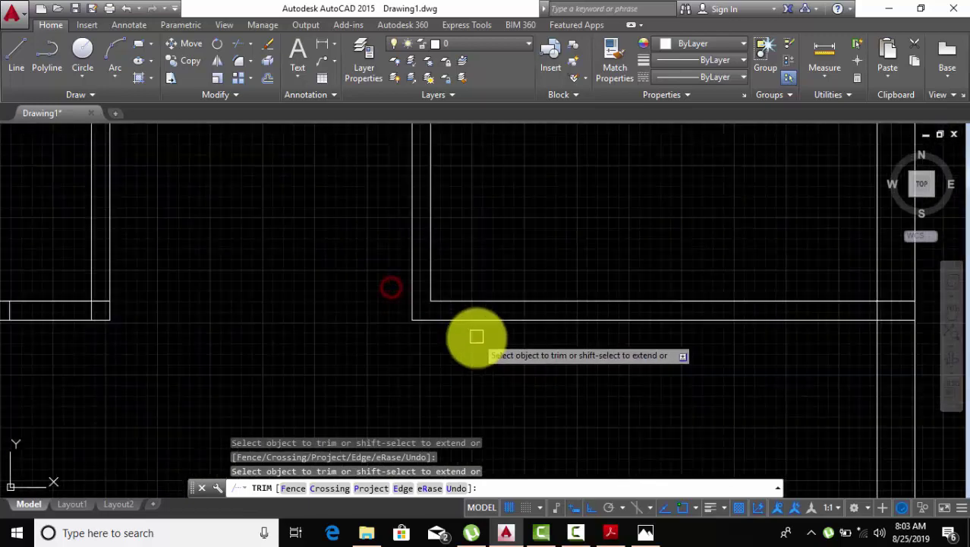
{"action": "middle_click_drag", "start_coordinate": [703, 380], "coordinate": [586, 381]}
{"action": "scroll", "coordinate": [586, 382], "scroll_direction": "down", "scroll_amount": 2}
{"action": "scroll", "coordinate": [611, 365], "scroll_direction": "up", "scroll_amount": 5}
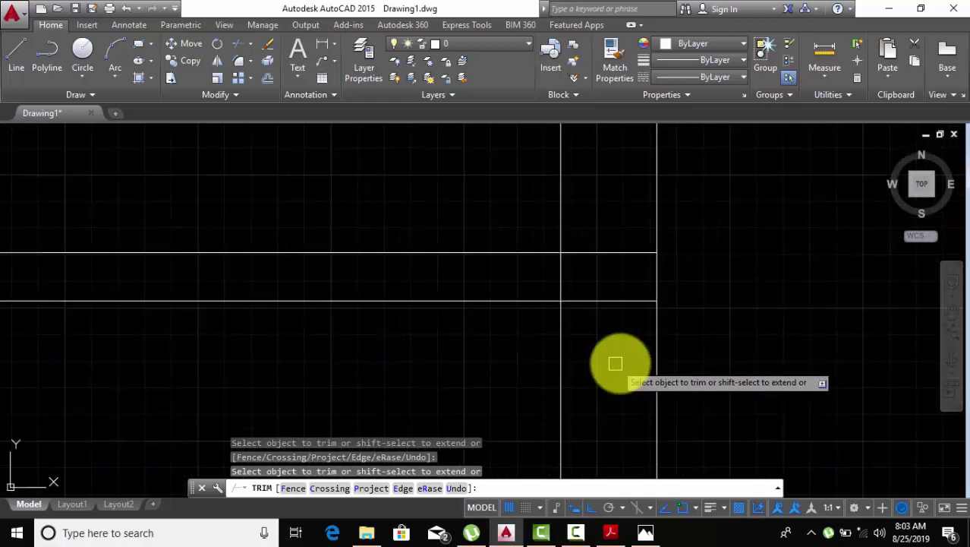
{"action": "left_click", "coordinate": [622, 360]}
{"action": "left_click", "coordinate": [592, 201]}
Pan and zoom across the rooms to check the junctions for remaining overlaps.
{"action": "scroll", "coordinate": [634, 365], "scroll_direction": "down", "scroll_amount": 5}
{"action": "scroll", "coordinate": [643, 359], "scroll_direction": "down", "scroll_amount": 3}
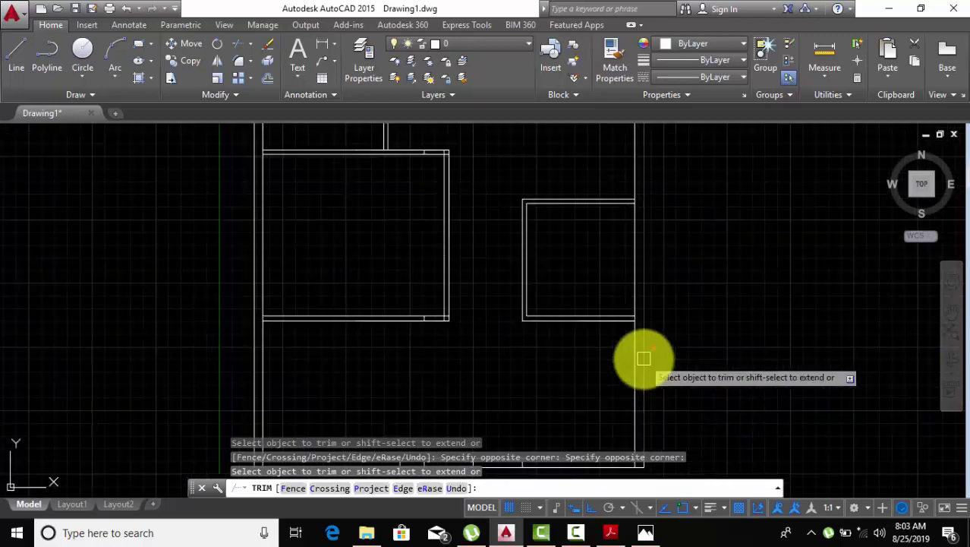
{"action": "scroll", "coordinate": [660, 346], "scroll_direction": "up", "scroll_amount": 3}
{"action": "scroll", "coordinate": [617, 363], "scroll_direction": "up", "scroll_amount": 3}
{"action": "scroll", "coordinate": [635, 349], "scroll_direction": "up", "scroll_amount": 2}
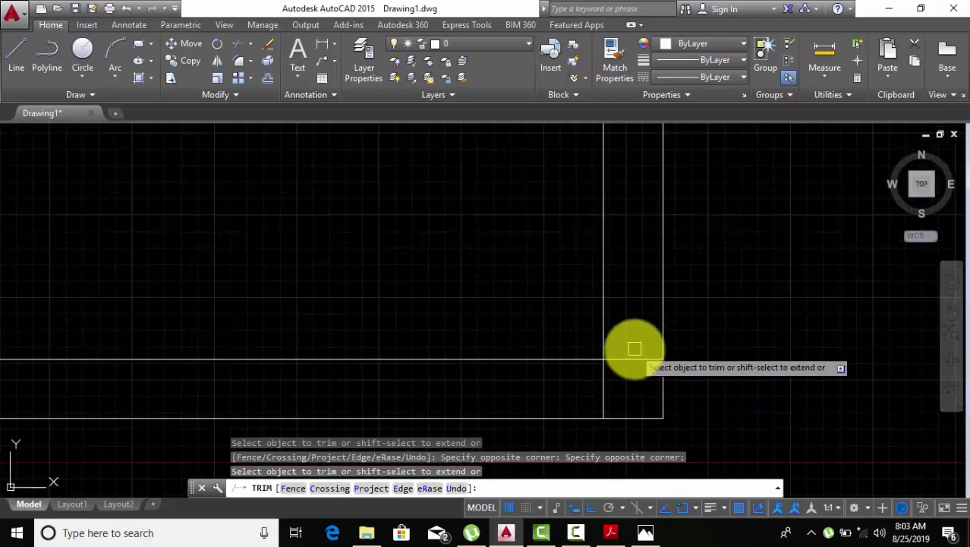
{"action": "scroll", "coordinate": [603, 388], "scroll_direction": "down", "scroll_amount": 3}
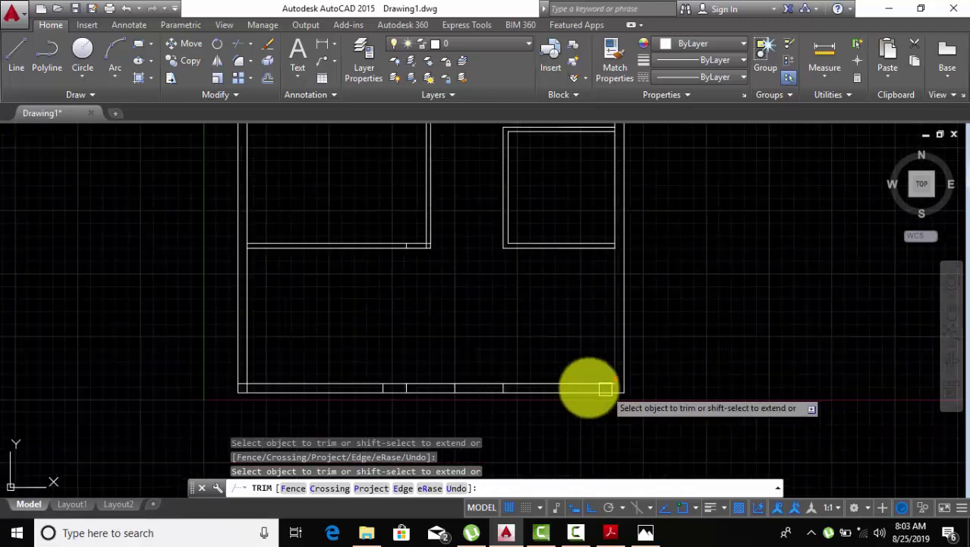
{"action": "scroll", "coordinate": [429, 304], "scroll_direction": "up", "scroll_amount": 3}
{"action": "scroll", "coordinate": [347, 358], "scroll_direction": "up", "scroll_amount": 3}
{"action": "scroll", "coordinate": [340, 425], "scroll_direction": "up", "scroll_amount": 2}
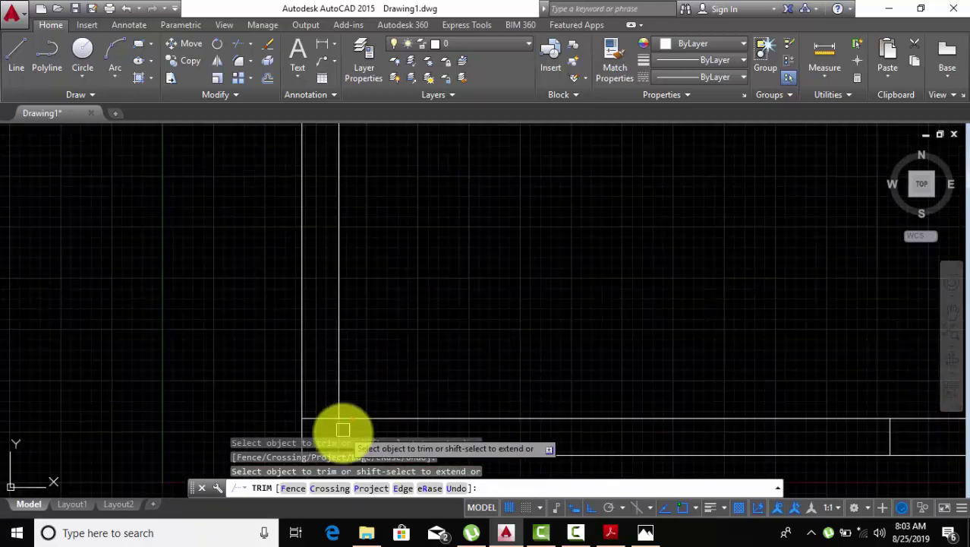
{"action": "middle_click_drag", "start_coordinate": [364, 384], "coordinate": [362, 322]}
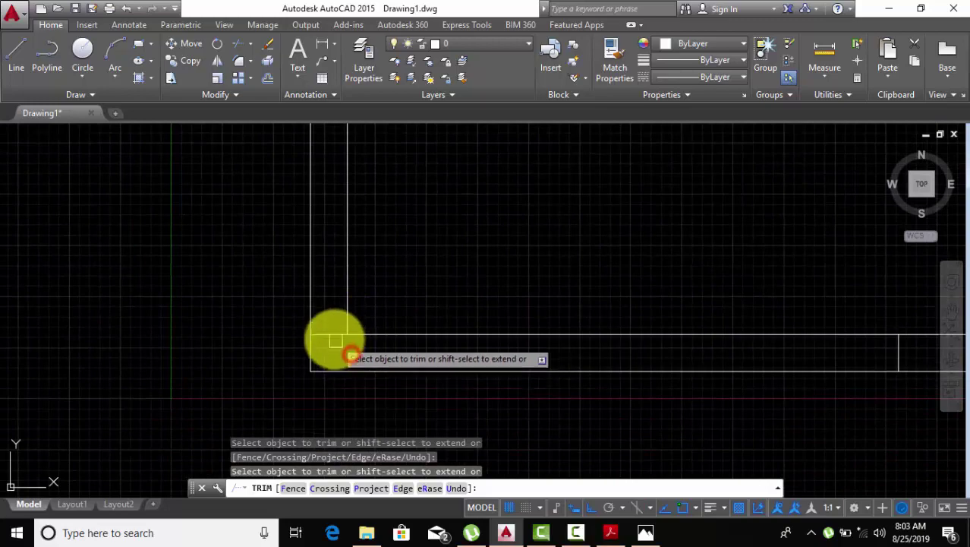
{"action": "scroll", "coordinate": [401, 358], "scroll_direction": "down", "scroll_amount": 3}
{"action": "middle_click_drag", "start_coordinate": [462, 281], "coordinate": [465, 372]}
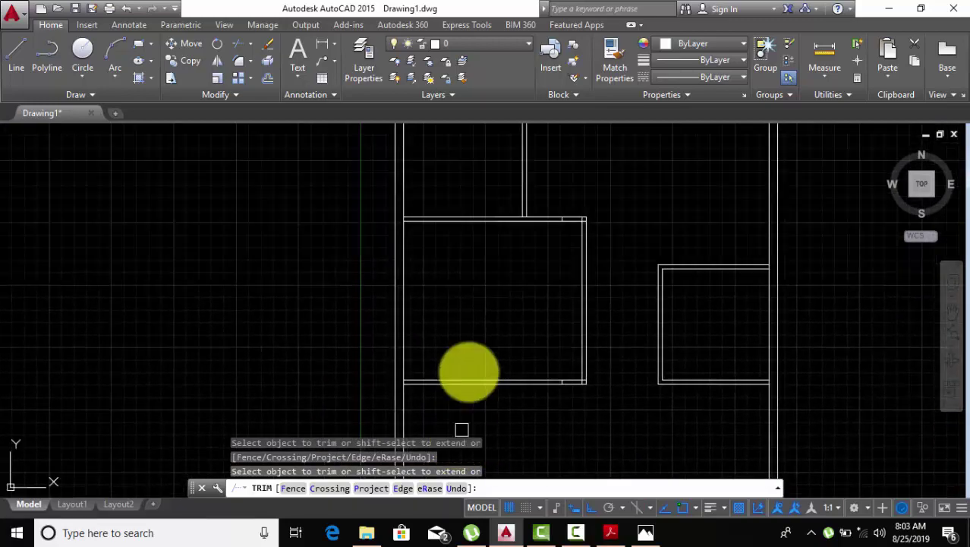
{"action": "scroll", "coordinate": [480, 303], "scroll_direction": "down", "scroll_amount": 1}
{"action": "mouse_move", "coordinate": [479, 303]}
{"action": "middle_mouse_down"}
{"action": "mouse_move", "coordinate": [465, 389]}
{"action": "mouse_move", "coordinate": [450, 394]}
{"action": "mouse_move", "coordinate": [444, 372]}
{"action": "mouse_move", "coordinate": [451, 412]}
{"action": "middle_mouse_up"}
{"action": "scroll", "coordinate": [494, 212], "scroll_direction": "up", "scroll_amount": 5}
{"action": "scroll", "coordinate": [526, 197], "scroll_direction": "up", "scroll_amount": 5}
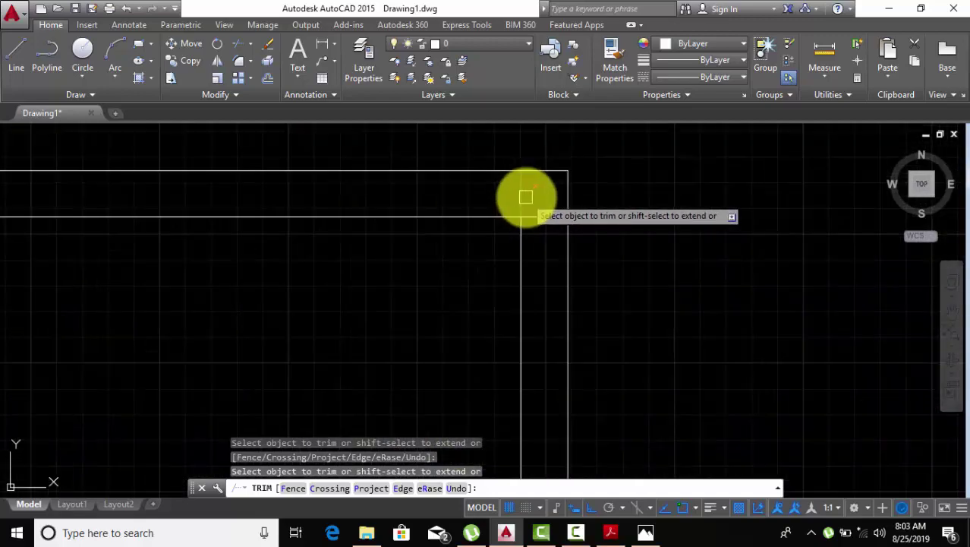
{"action": "scroll", "coordinate": [498, 281], "scroll_direction": "down", "scroll_amount": 3}
{"action": "scroll", "coordinate": [513, 219], "scroll_direction": "down", "scroll_amount": 3}
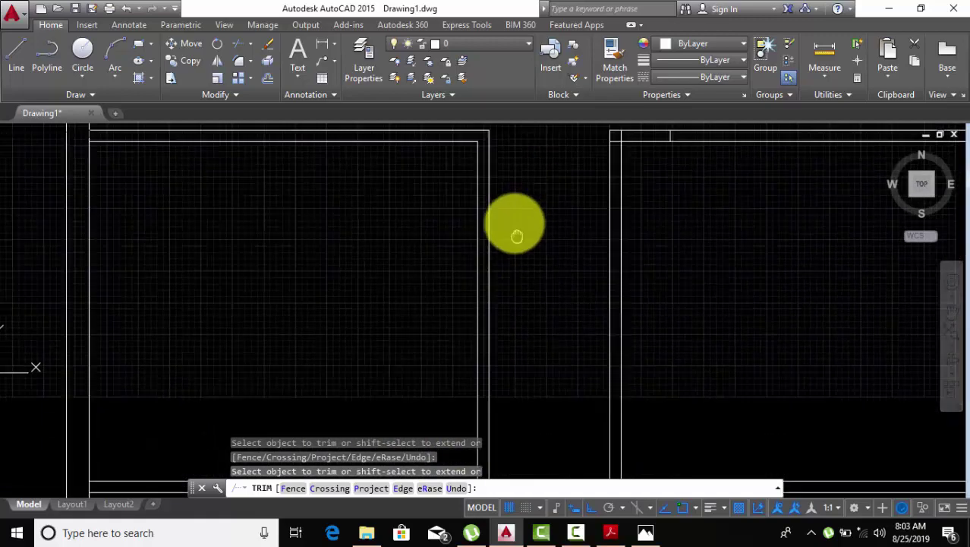
{"action": "scroll", "coordinate": [497, 385], "scroll_direction": "up", "scroll_amount": 2}
{"action": "scroll", "coordinate": [459, 325], "scroll_direction": "up", "scroll_amount": 4}
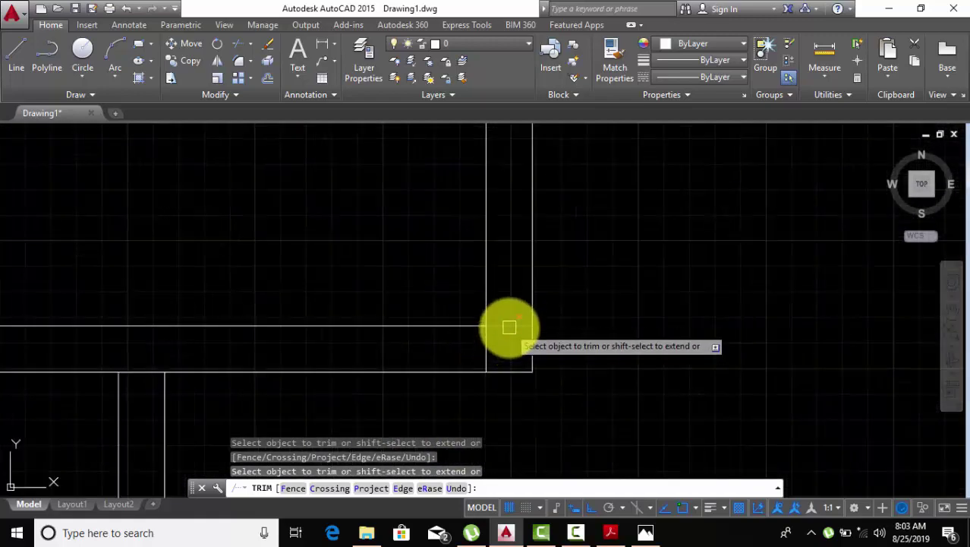
{"action": "scroll", "coordinate": [564, 346], "scroll_direction": "down", "scroll_amount": 3}
{"action": "scroll", "coordinate": [597, 346], "scroll_direction": "up", "scroll_amount": 1}
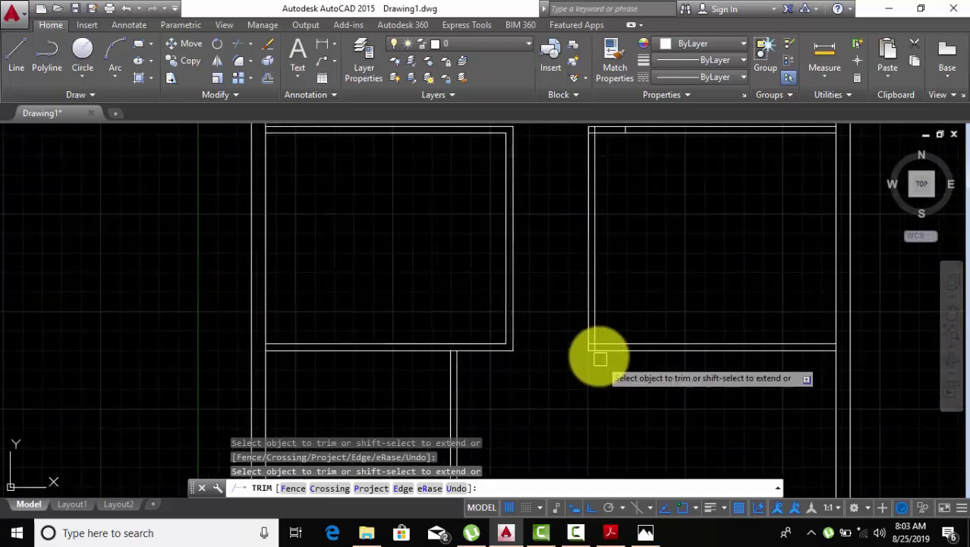
{"action": "scroll", "coordinate": [596, 353], "scroll_direction": "up", "scroll_amount": 2}
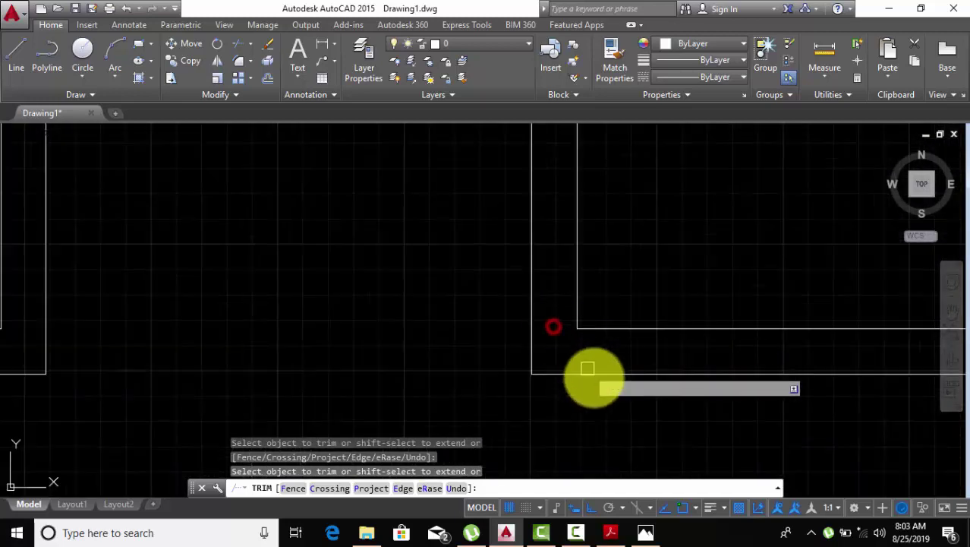
{"action": "scroll", "coordinate": [607, 319], "scroll_direction": "down", "scroll_amount": 2}
{"action": "scroll", "coordinate": [613, 318], "scroll_direction": "down", "scroll_amount": 1}
{"action": "scroll", "coordinate": [581, 249], "scroll_direction": "up", "scroll_amount": 2}
{"action": "scroll", "coordinate": [584, 235], "scroll_direction": "up", "scroll_amount": 1}
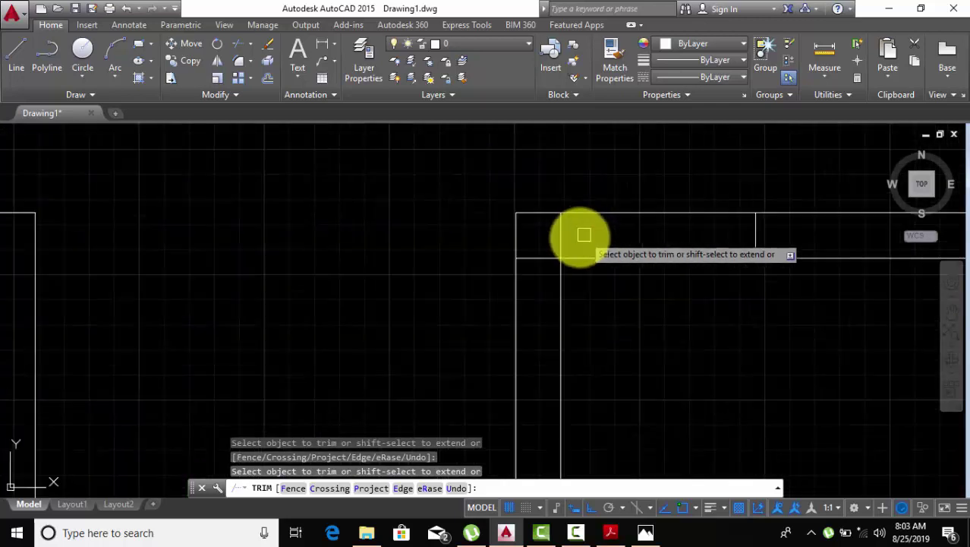
{"action": "scroll", "coordinate": [532, 254], "scroll_direction": "down", "scroll_amount": 1}
{"action": "scroll", "coordinate": [568, 242], "scroll_direction": "down", "scroll_amount": 1}
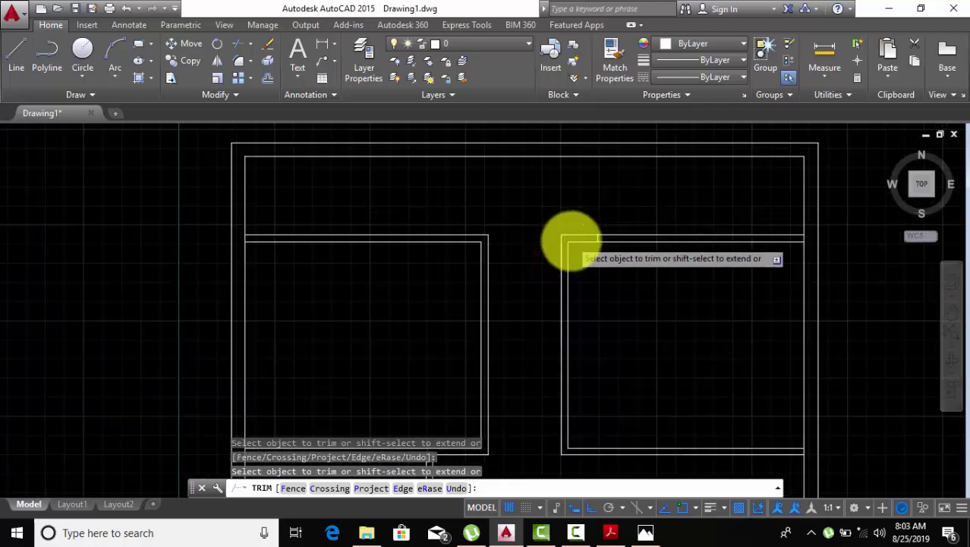
{"action": "scroll", "coordinate": [577, 304], "scroll_direction": "down", "scroll_amount": 1}
{"action": "middle_click_drag", "start_coordinate": [589, 351], "coordinate": [545, 259]}
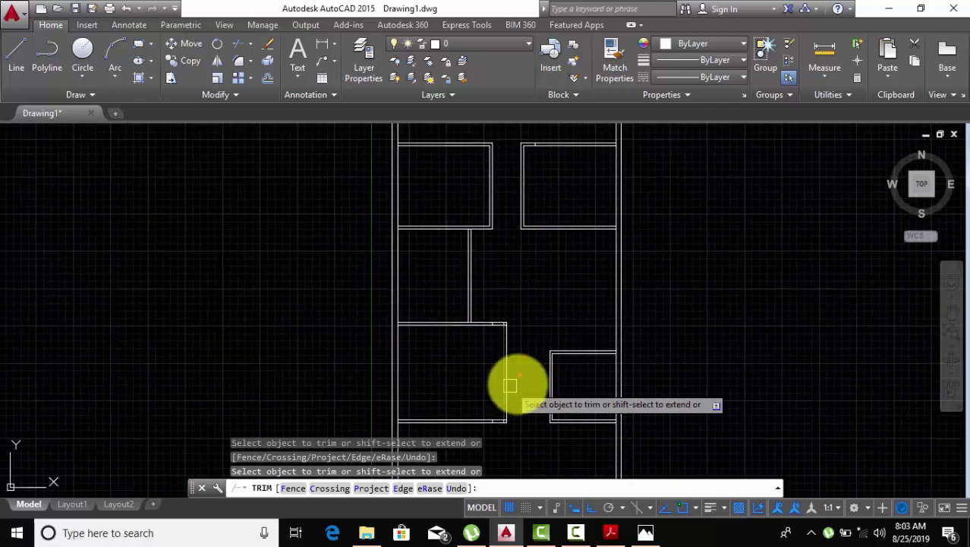
{"action": "scroll", "coordinate": [503, 327], "scroll_direction": "up", "scroll_amount": 5}
{"action": "scroll", "coordinate": [516, 345], "scroll_direction": "up", "scroll_amount": 5}
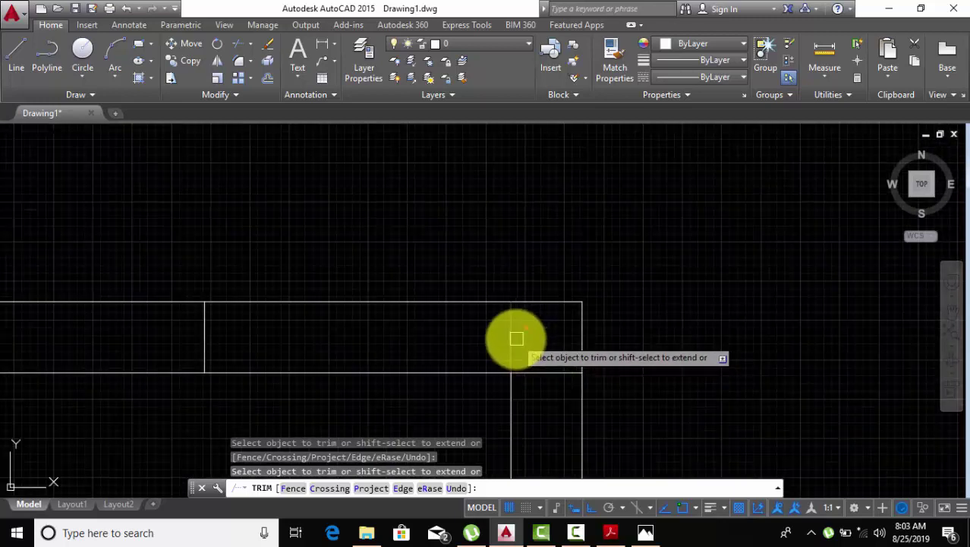
{"action": "left_click", "coordinate": [515, 338]}
Bring the lower rooms into view and call up the menu to end Trim.
{"action": "scroll", "coordinate": [548, 371], "scroll_direction": "down", "scroll_amount": 5}
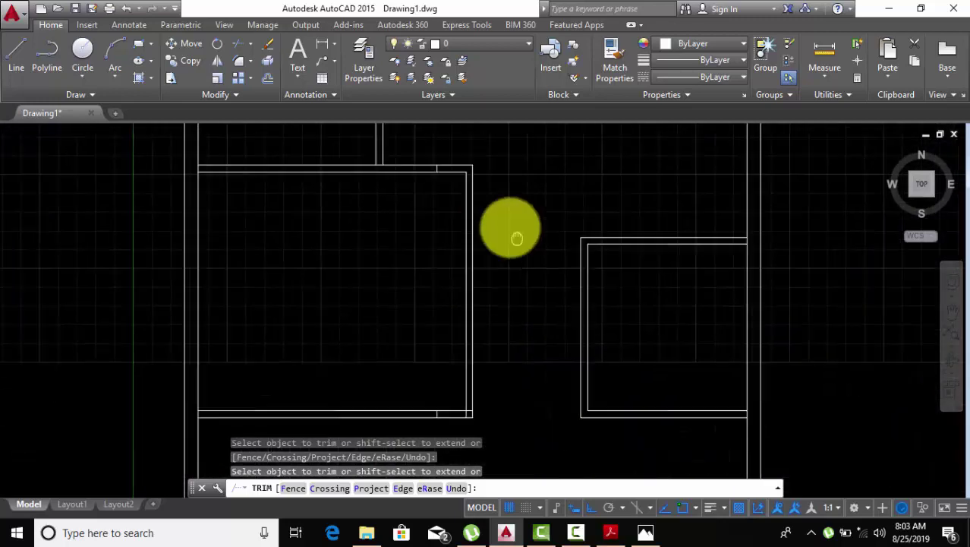
{"action": "scroll", "coordinate": [487, 280], "scroll_direction": "down", "scroll_amount": 2}
{"action": "scroll", "coordinate": [477, 332], "scroll_direction": "up", "scroll_amount": 5}
{"action": "scroll", "coordinate": [478, 332], "scroll_direction": "up", "scroll_amount": 2}
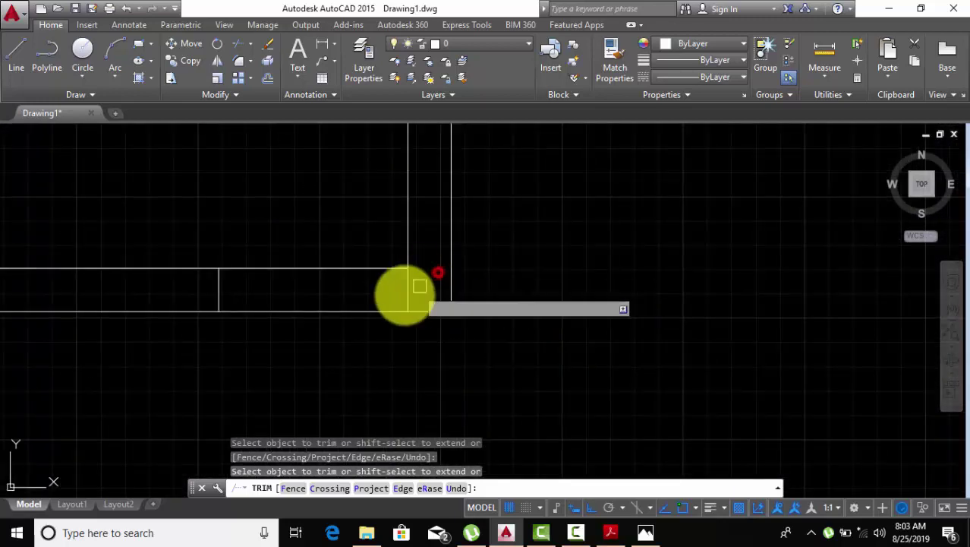
{"action": "scroll", "coordinate": [609, 357], "scroll_direction": "down", "scroll_amount": 2}
{"action": "scroll", "coordinate": [522, 212], "scroll_direction": "down", "scroll_amount": 4}
{"action": "middle_click_drag", "start_coordinate": [522, 213], "coordinate": [524, 290]}
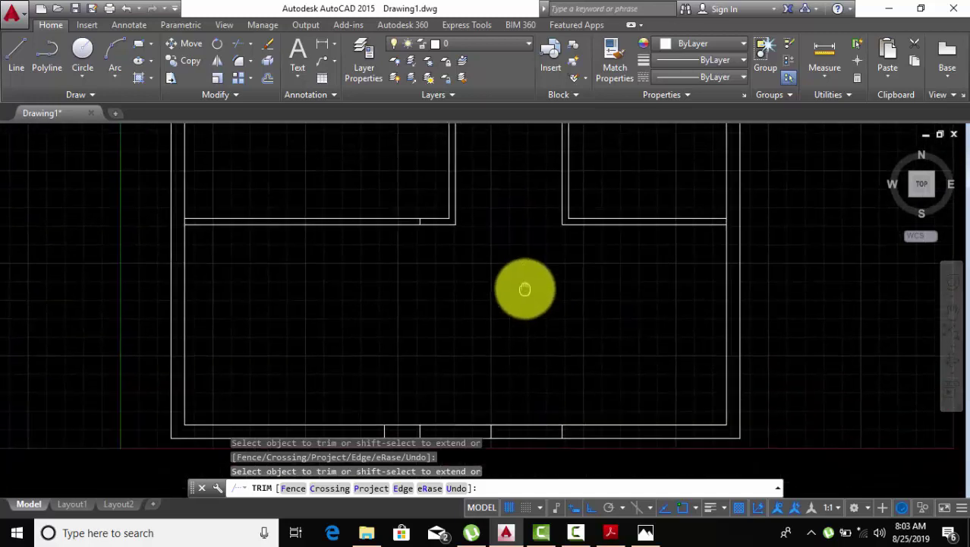
{"action": "right_click", "coordinate": [507, 213]}
Cancel Trim and erase the stray lines crossing the bottom walls.
{"action": "left_click", "coordinate": [539, 236]}
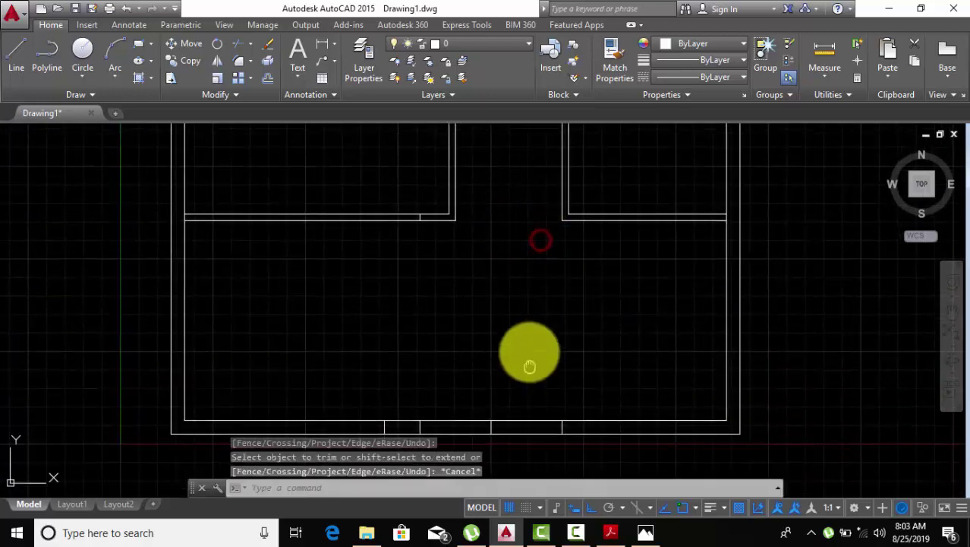
{"action": "middle_click_drag", "start_coordinate": [569, 444], "coordinate": [574, 342]}
{"action": "scroll", "coordinate": [575, 342], "scroll_direction": "up", "scroll_amount": 5}
{"action": "scroll", "coordinate": [516, 324], "scroll_direction": "down", "scroll_amount": 4}
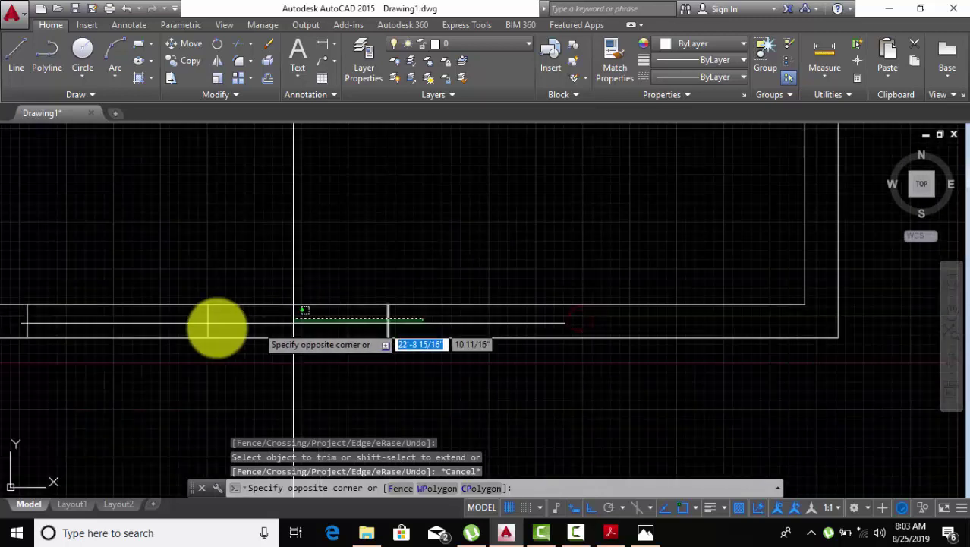
{"action": "left_click", "coordinate": [267, 341]}
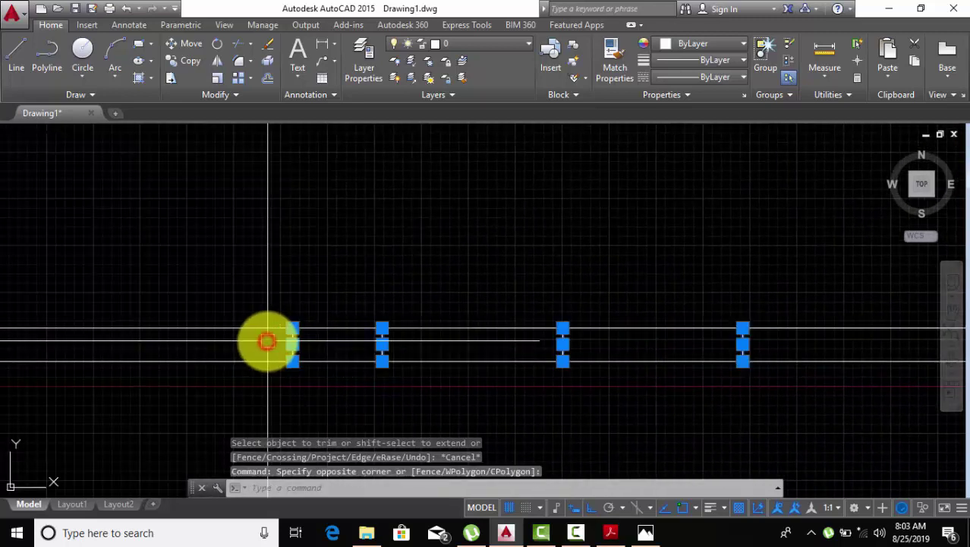
{"action": "key", "text": "Delete"}
Erase two more leftover stray vertical lines.
{"action": "mouse_move", "coordinate": [268, 341]}
{"action": "middle_mouse_down"}
{"action": "mouse_move", "coordinate": [372, 250]}
{"action": "mouse_move", "coordinate": [384, 211]}
{"action": "mouse_move", "coordinate": [384, 341]}
{"action": "mouse_move", "coordinate": [381, 319]}
{"action": "middle_mouse_up"}
{"action": "left_click", "coordinate": [429, 225]}
{"action": "key", "text": "Delete"}
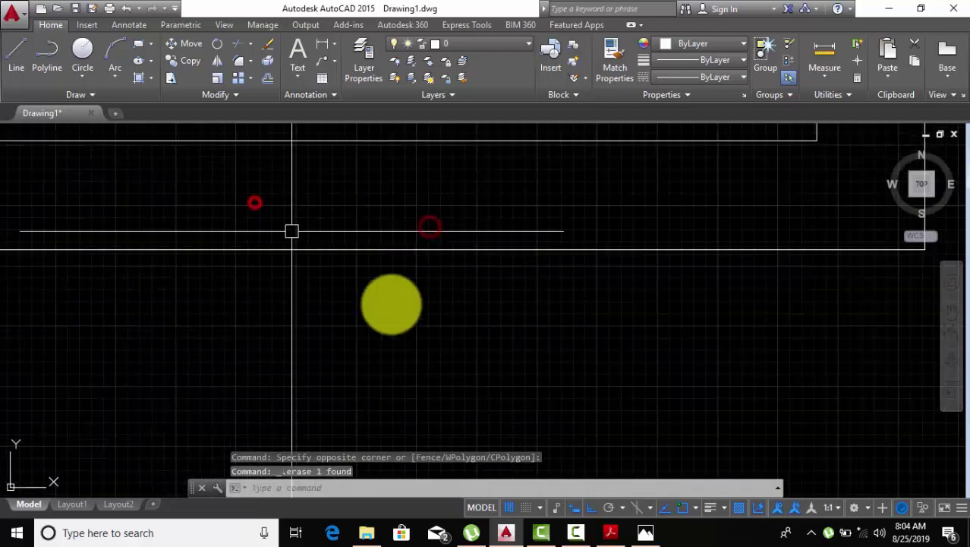
{"action": "middle_click_drag", "start_coordinate": [433, 214], "coordinate": [449, 420]}
{"action": "scroll", "coordinate": [411, 275], "scroll_direction": "down", "scroll_amount": 2}
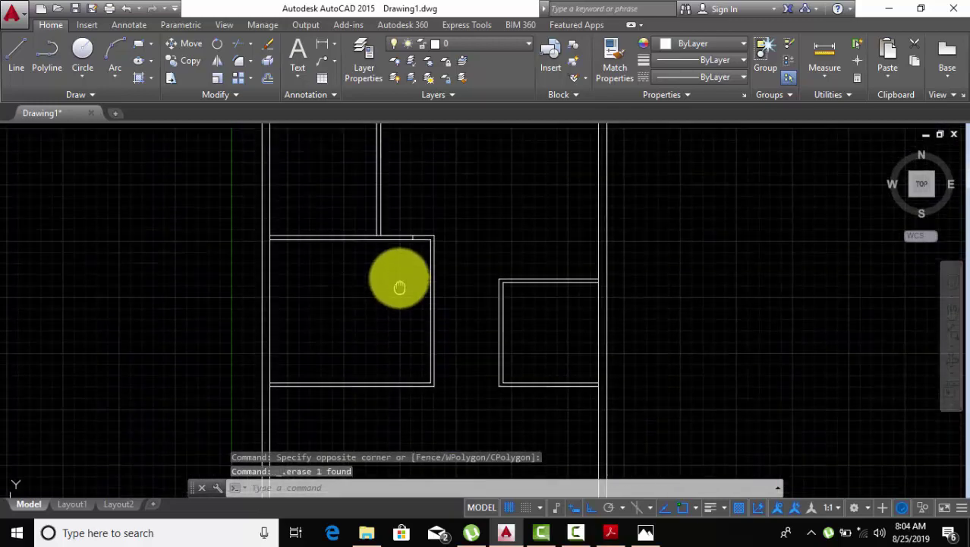
{"action": "scroll", "coordinate": [412, 232], "scroll_direction": "up", "scroll_amount": 3}
{"action": "scroll", "coordinate": [416, 240], "scroll_direction": "up", "scroll_amount": 3}
{"action": "left_click", "coordinate": [420, 240]}
{"action": "key", "text": "Delete"}
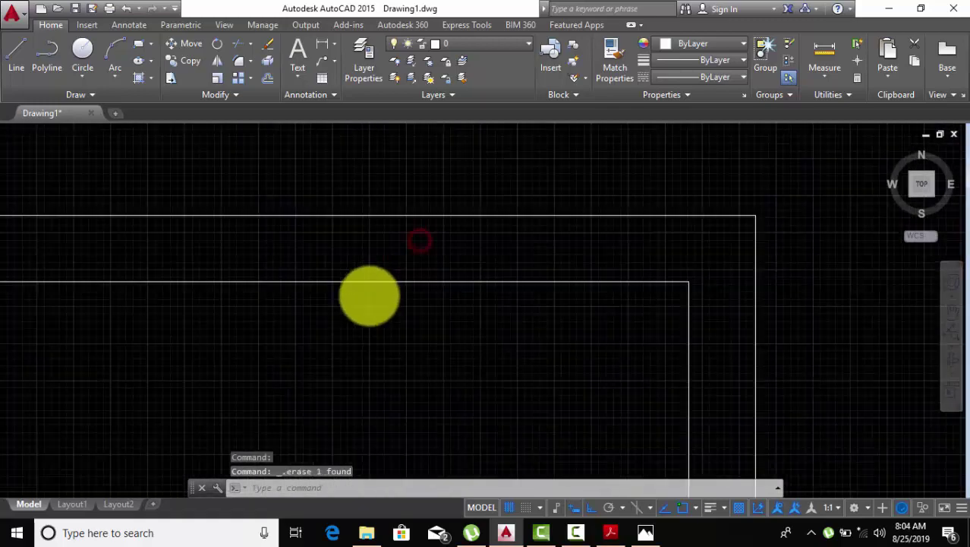
Window-select and erase the last stray vertical line, then re-frame the whole floor plan.
{"action": "scroll", "coordinate": [383, 301], "scroll_direction": "down", "scroll_amount": 4}
{"action": "scroll", "coordinate": [398, 270], "scroll_direction": "down", "scroll_amount": 4}
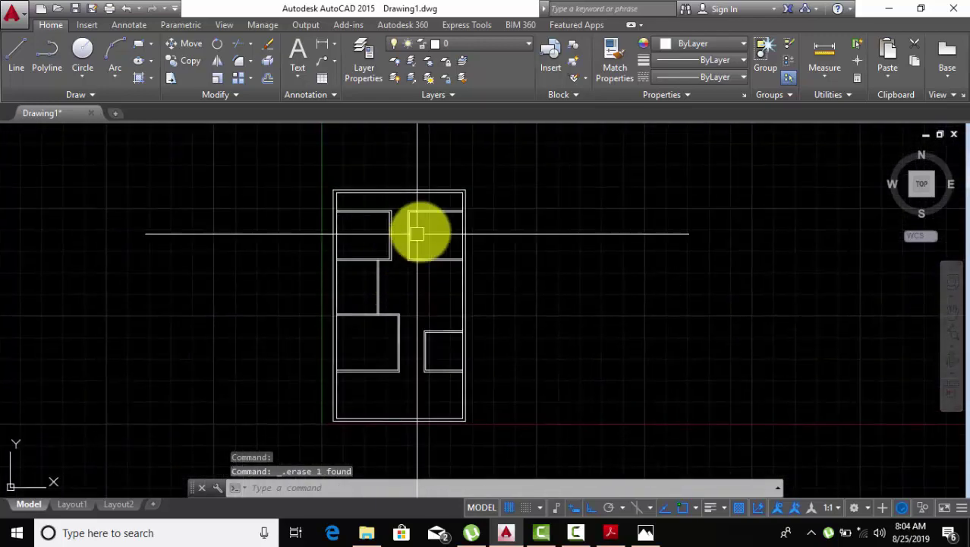
{"action": "scroll", "coordinate": [418, 228], "scroll_direction": "up", "scroll_amount": 3}
{"action": "scroll", "coordinate": [360, 223], "scroll_direction": "up", "scroll_amount": 3}
{"action": "scroll", "coordinate": [323, 227], "scroll_direction": "up", "scroll_amount": 2}
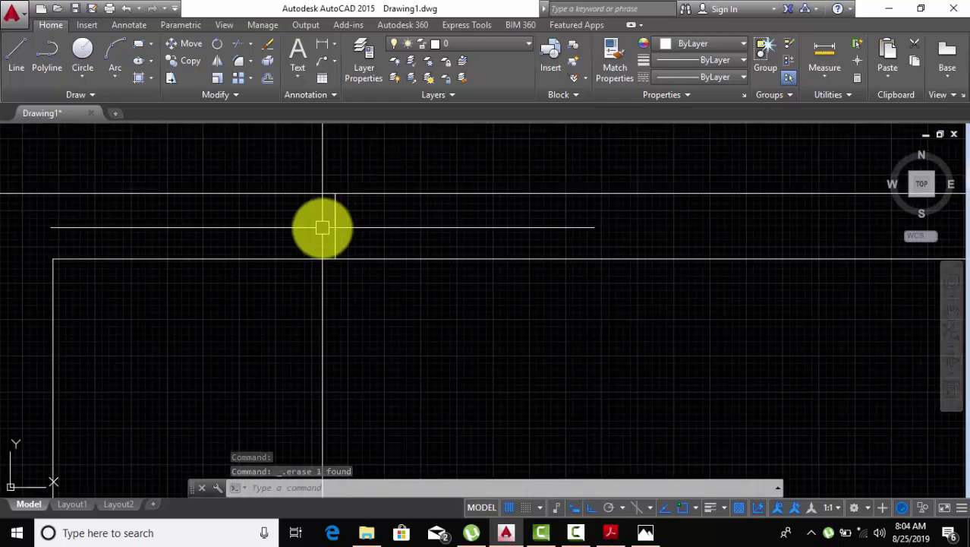
{"action": "left_click", "coordinate": [420, 221]}
{"action": "left_click", "coordinate": [334, 228]}
{"action": "key", "text": "Delete"}
{"action": "scroll", "coordinate": [434, 302], "scroll_direction": "down", "scroll_amount": 3}
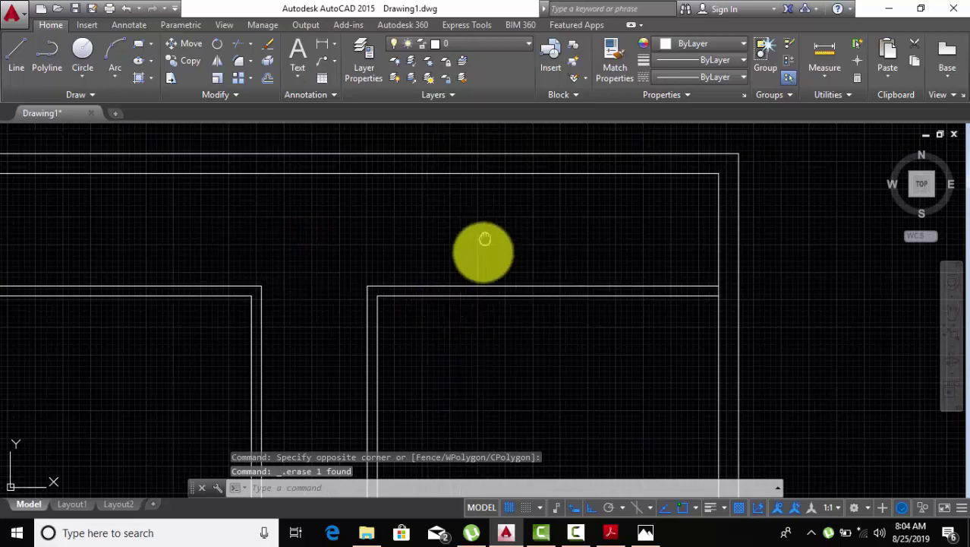
{"action": "mouse_move", "coordinate": [484, 239]}
{"action": "middle_mouse_down"}
{"action": "mouse_move", "coordinate": [486, 307]}
{"action": "mouse_move", "coordinate": [416, 155]}
{"action": "middle_mouse_up"}
{"action": "scroll", "coordinate": [480, 296], "scroll_direction": "down", "scroll_amount": 4}
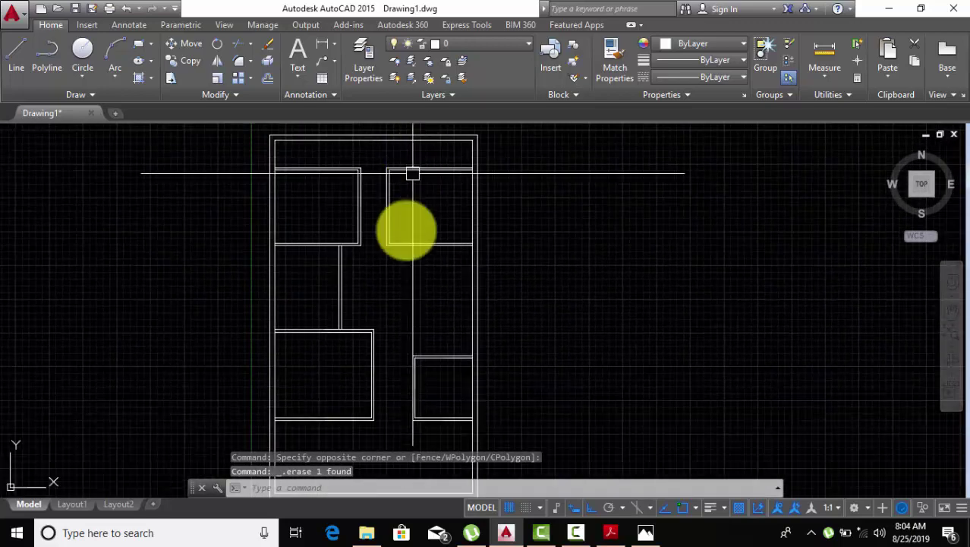
{"action": "middle_click_drag", "start_coordinate": [415, 372], "coordinate": [413, 283]}
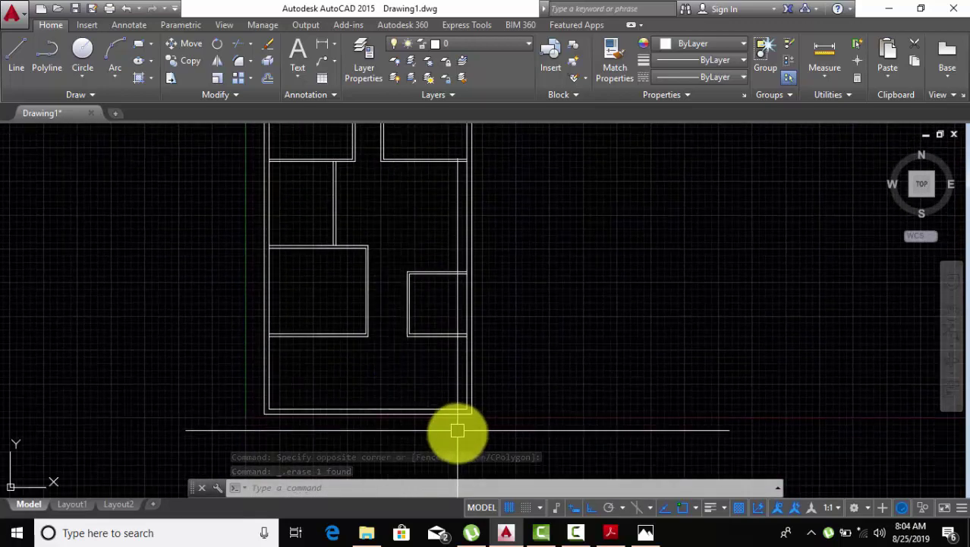
{"action": "scroll", "coordinate": [535, 391], "scroll_direction": "down", "scroll_amount": 2}
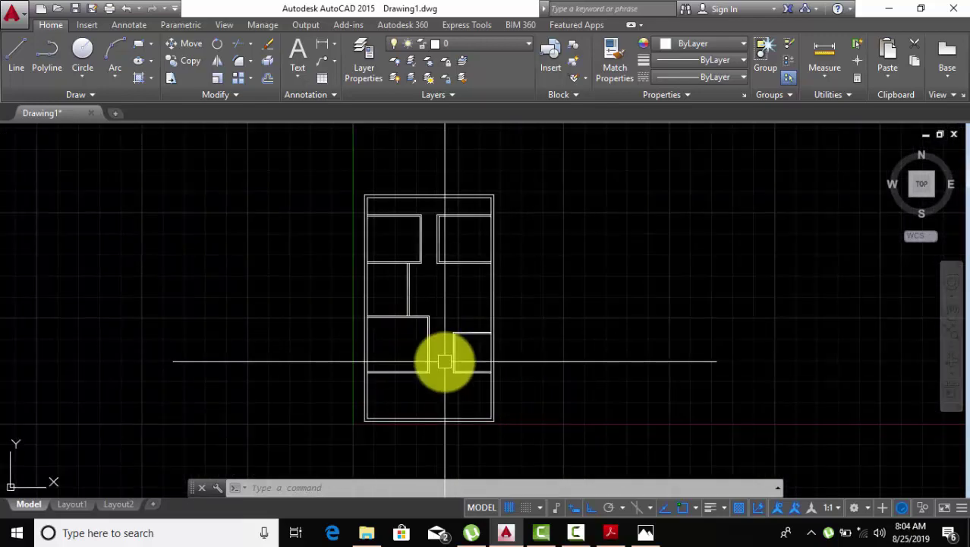
Remove the stray horizontal line across the lower rooms with Ctrl+Z and review the plan.
{"action": "key", "text": "ctrl+z"}
{"action": "scroll", "coordinate": [548, 390], "scroll_direction": "up", "scroll_amount": 2}
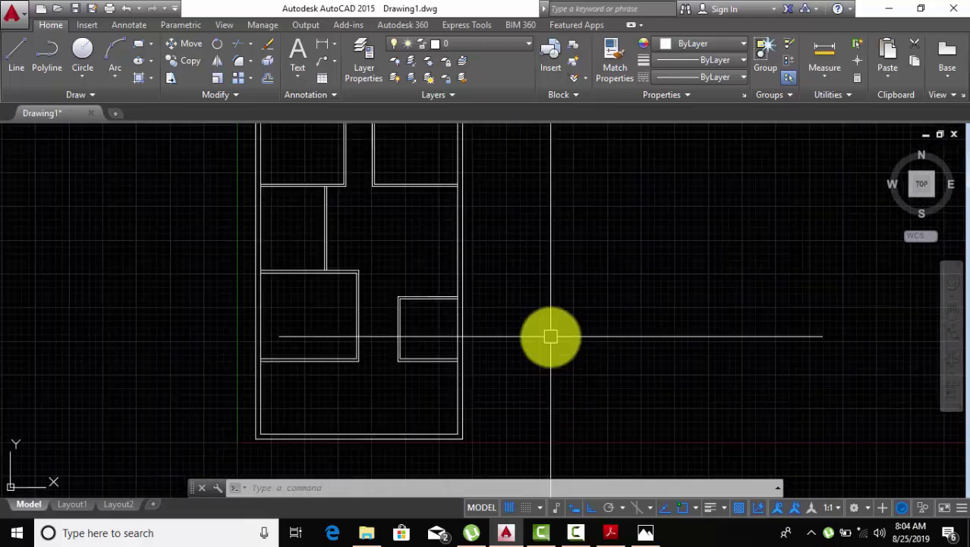
{"action": "middle_click_drag", "start_coordinate": [552, 335], "coordinate": [549, 352]}
{"action": "scroll", "coordinate": [551, 352], "scroll_direction": "down", "scroll_amount": 2}
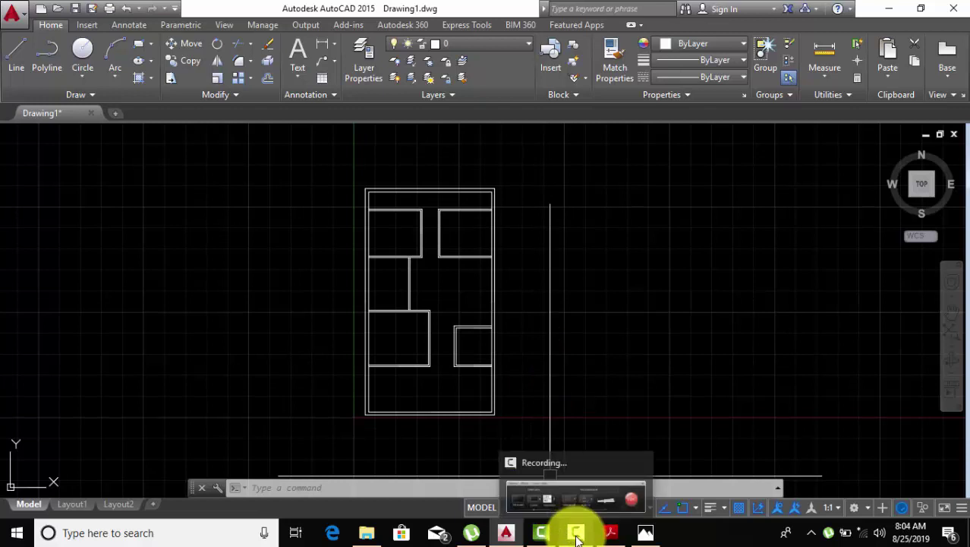
{"action": "left_click", "coordinate": [576, 533]}
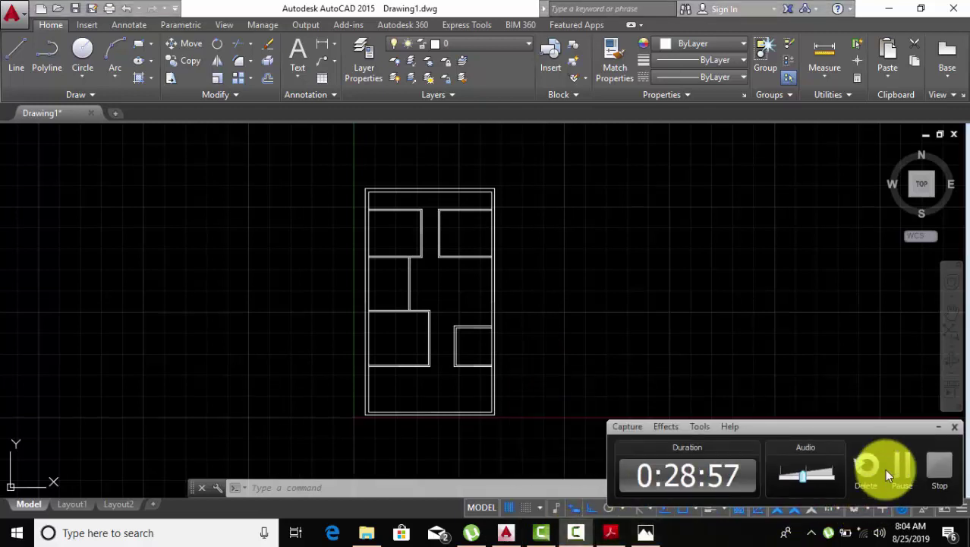